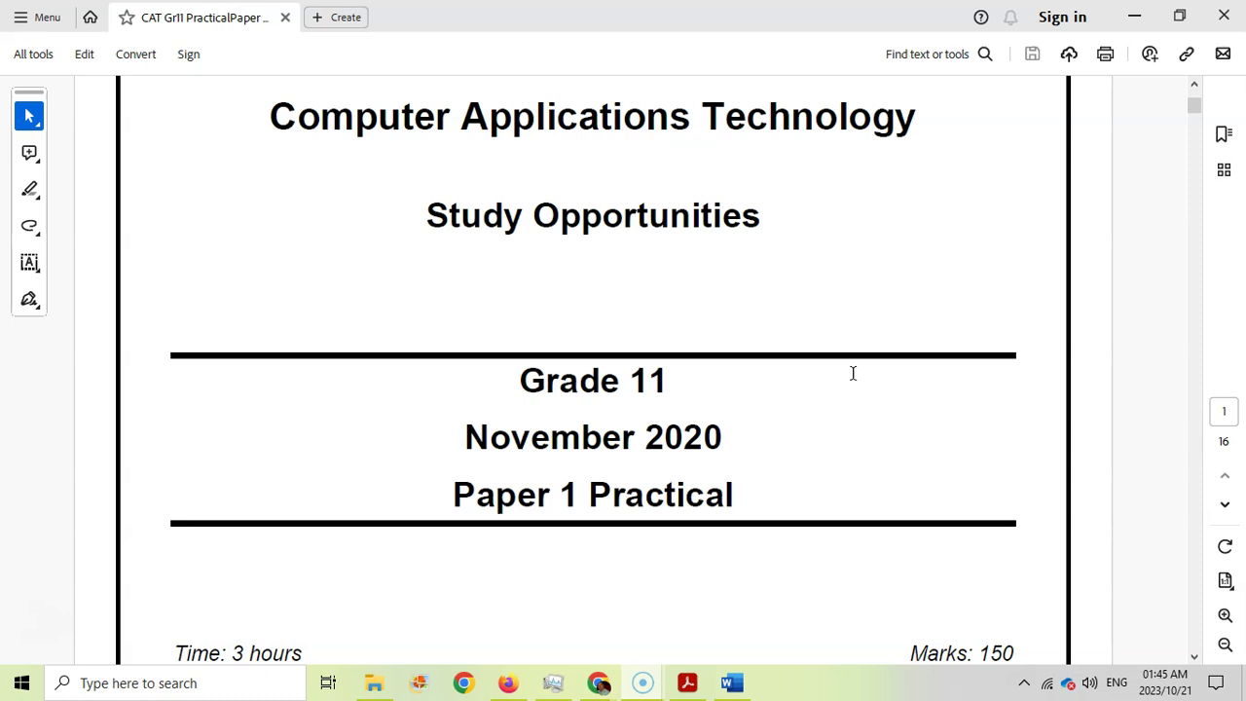
Read question 1.1 in the exam paper and switch to the 1Bulletin document in Word
scroll(853, 372, "down", 15)
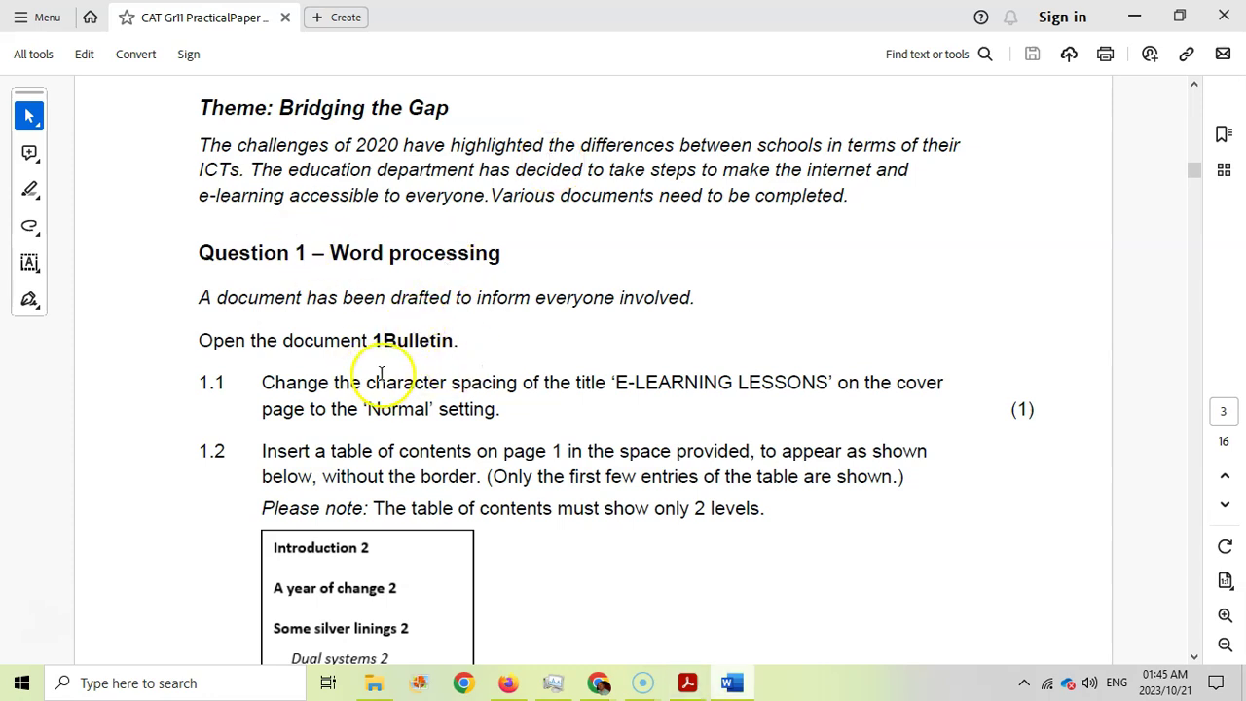
key("alt+Tab")
key("alt+Tab")
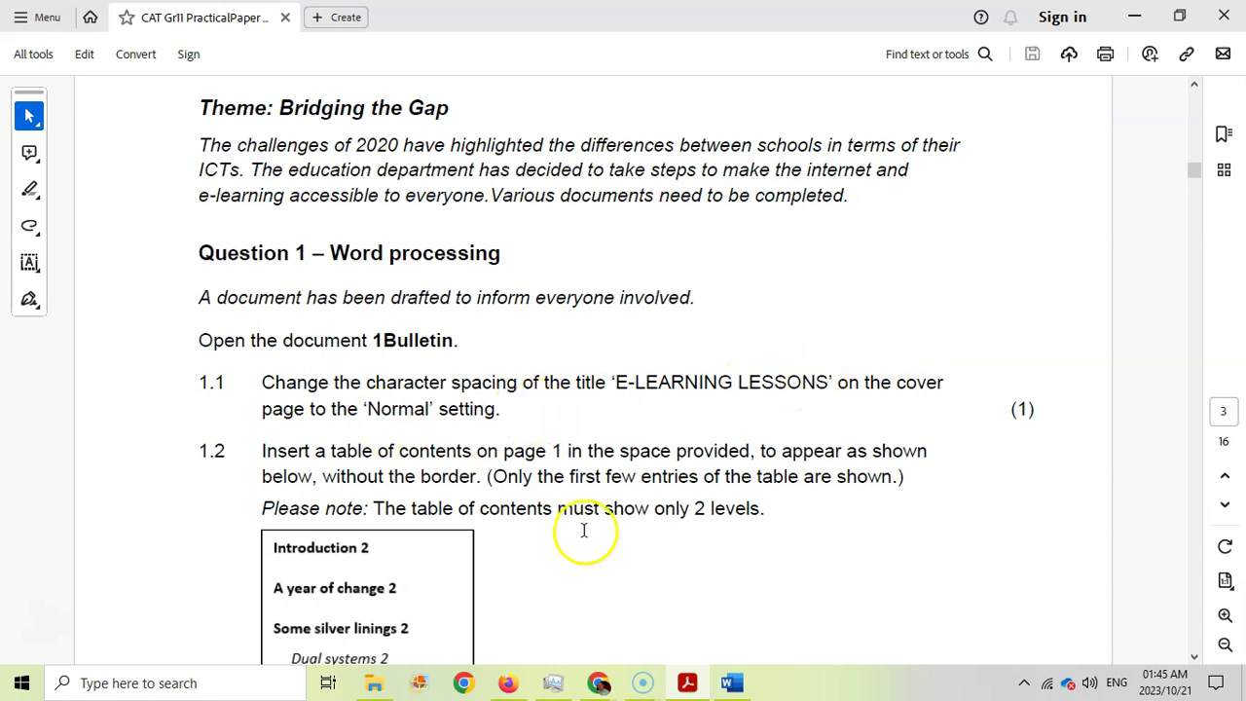
left_click(735, 684)
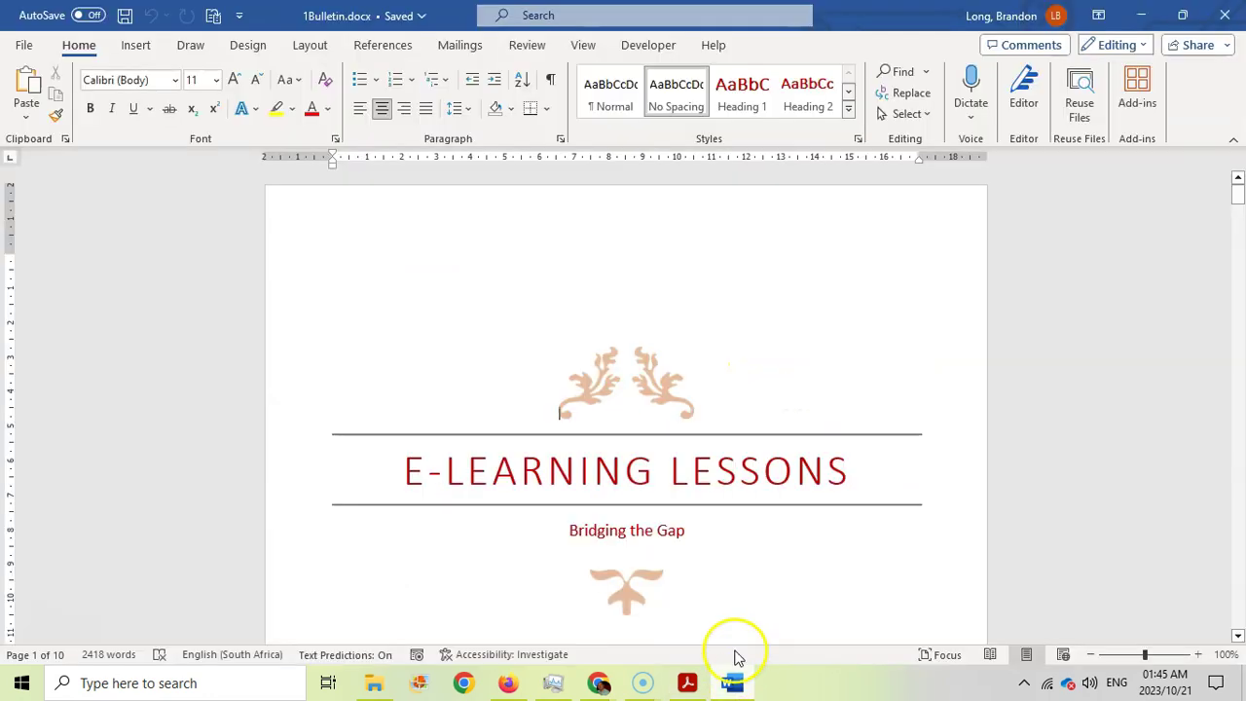
Set the character spacing of the cover page title 'E-LEARNING LESSONS' to Normal
left_click(462, 481)
left_click_drag(401, 472, 807, 472)
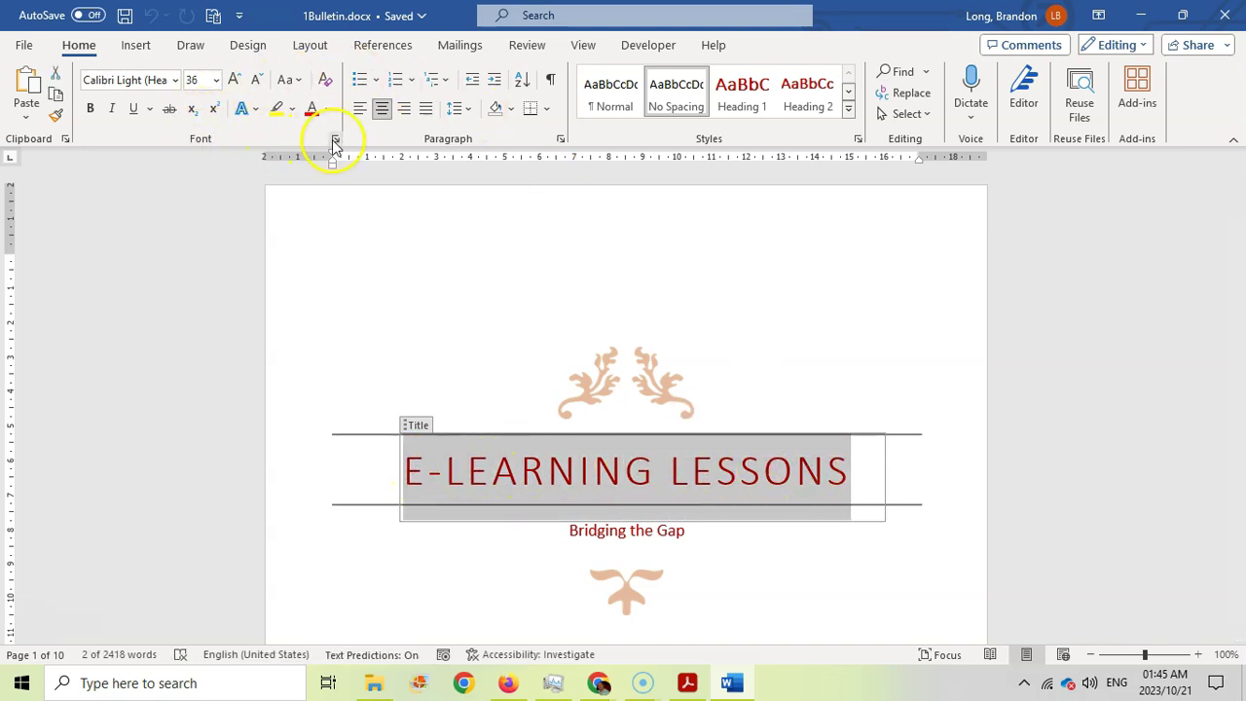
right_click(576, 478)
left_click(616, 276)
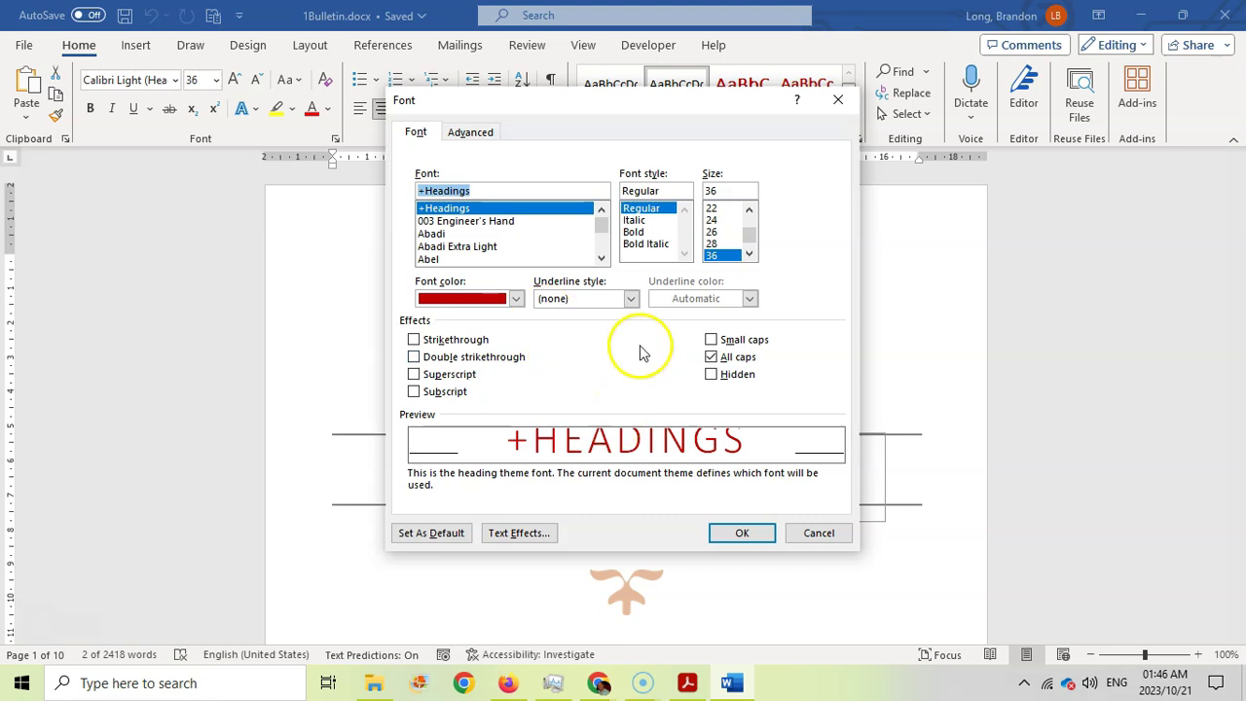
left_click(471, 136)
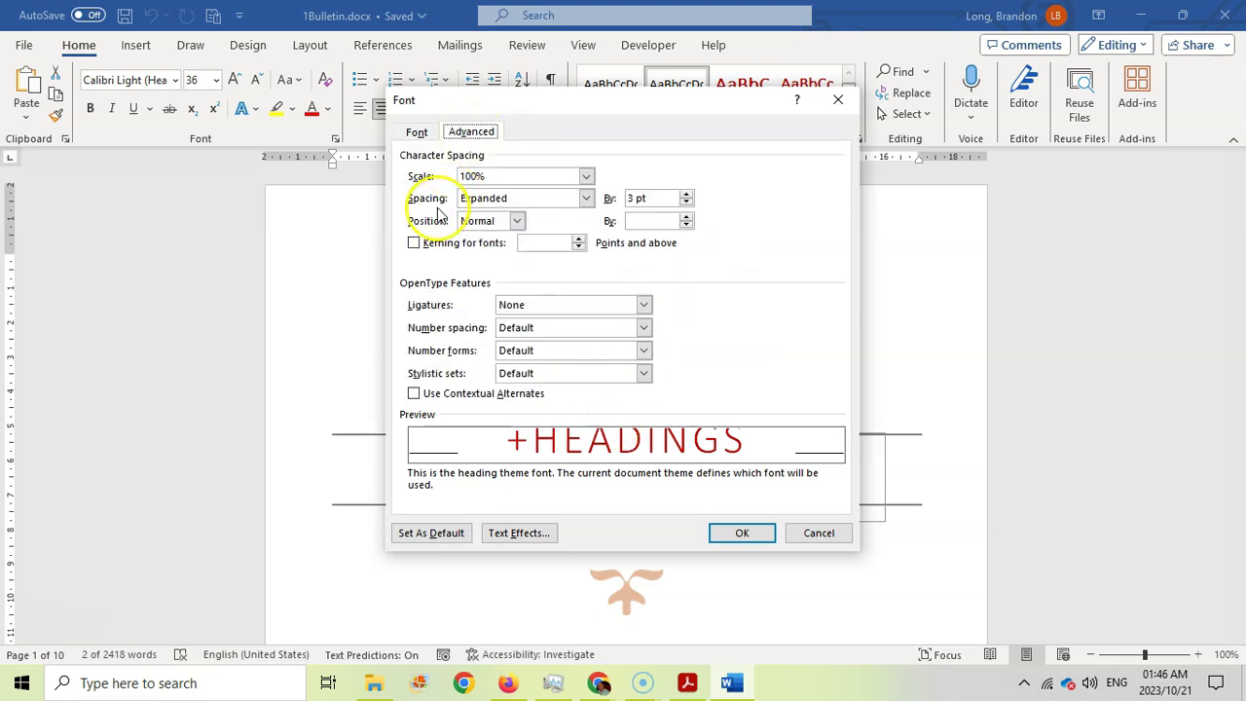
left_click(533, 199)
left_click(510, 216)
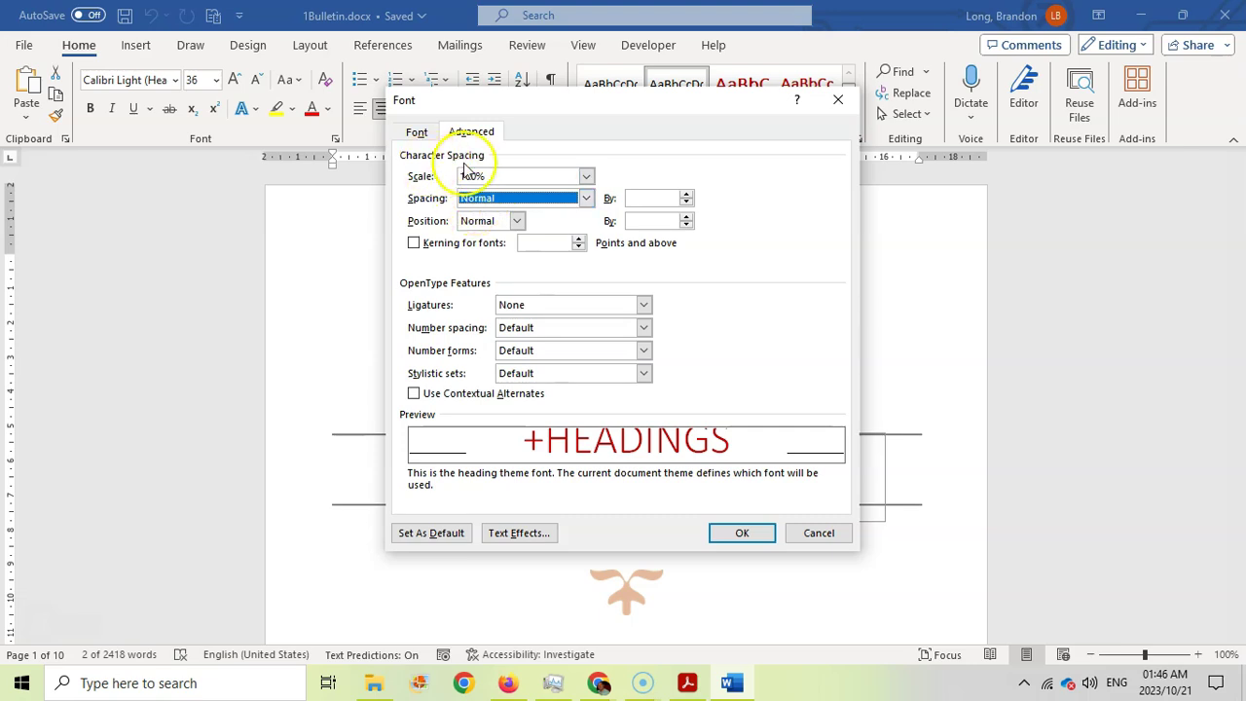
left_click(741, 533)
Read question 1.2 in the exam paper and go to the Table of Contents heading in the Word document
left_click(731, 684)
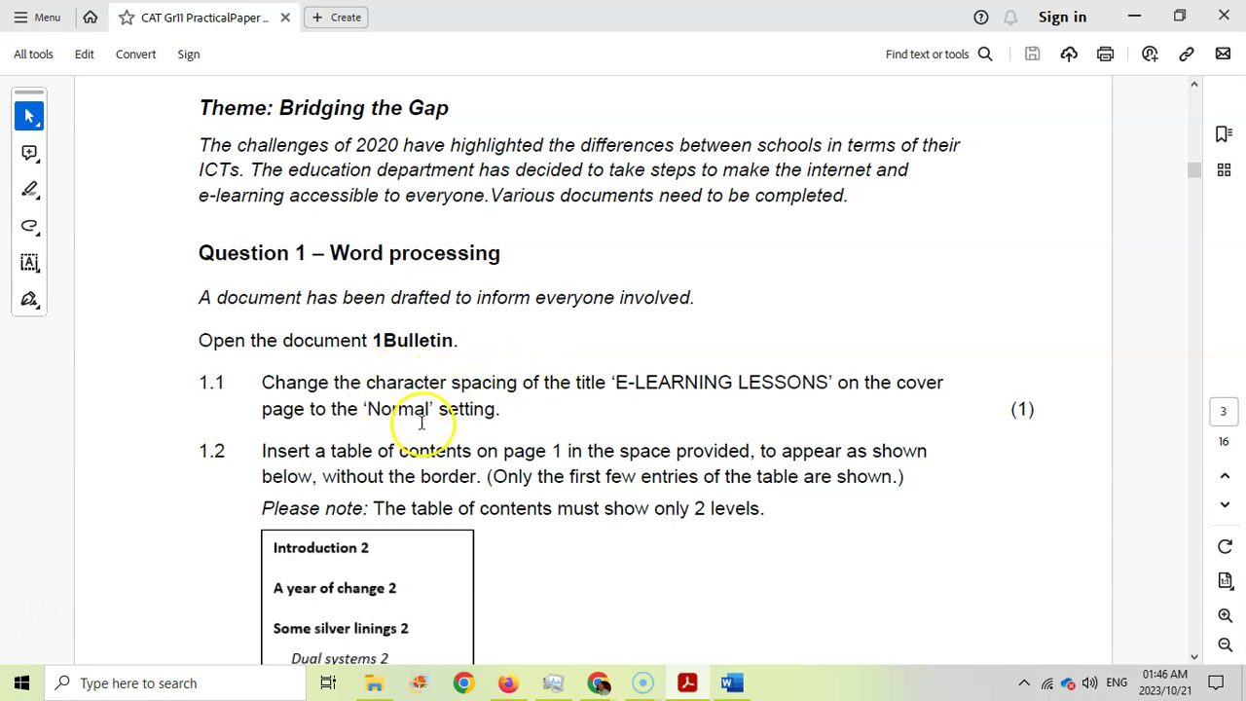
scroll(458, 404, "down", 3)
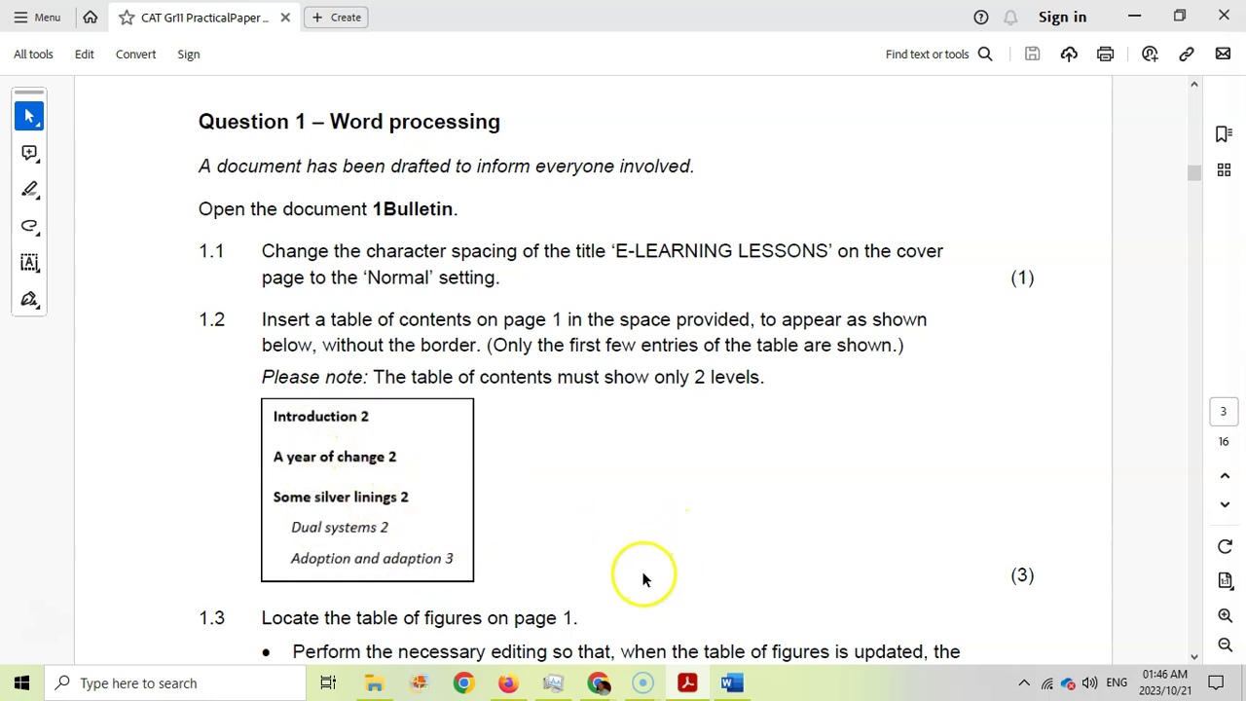
left_click(732, 683)
scroll(690, 551, "down", 10)
scroll(658, 470, "down", 4)
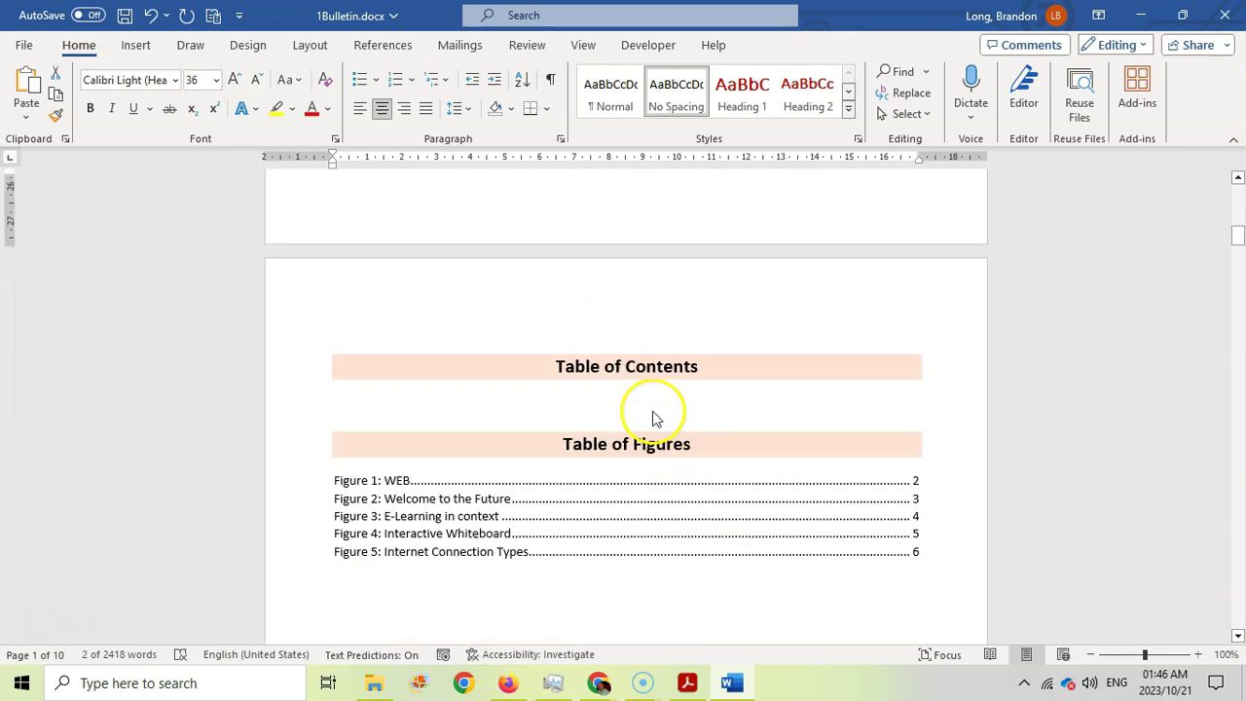
Insert a custom table of contents below the 'Table of Contents' heading, showing 2 levels and without right-aligned page numbers
left_click(634, 395)
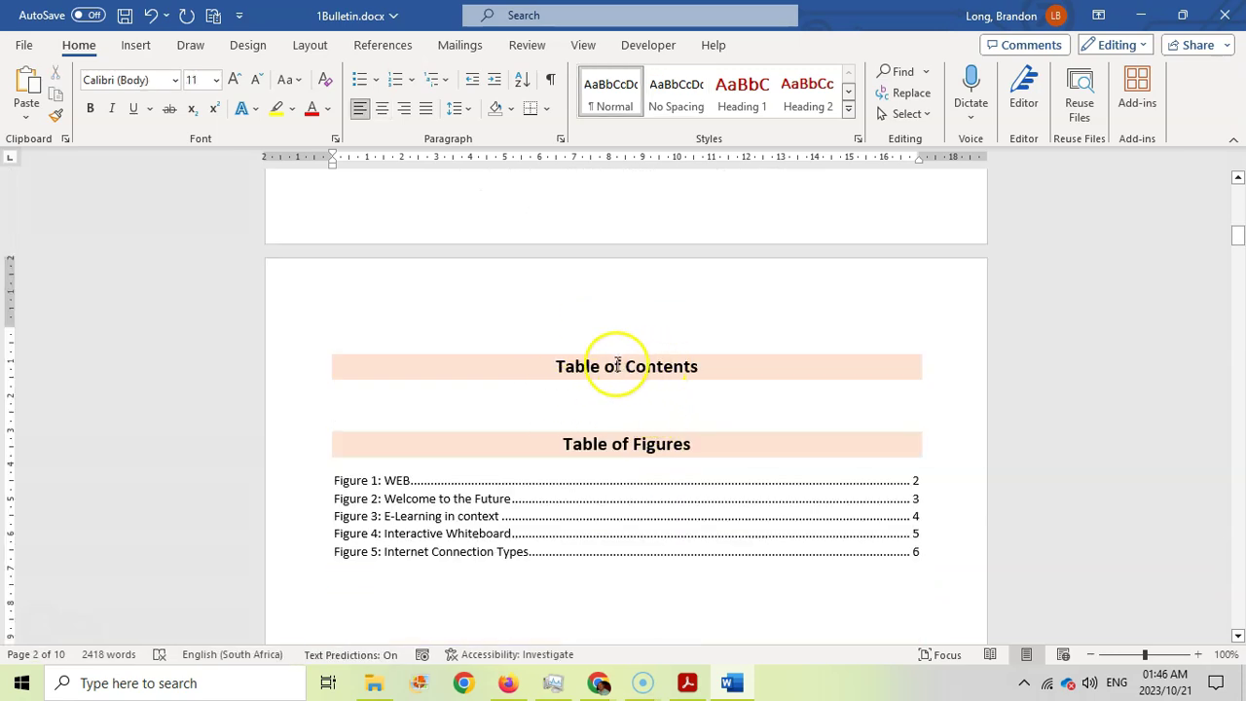
left_click(385, 46)
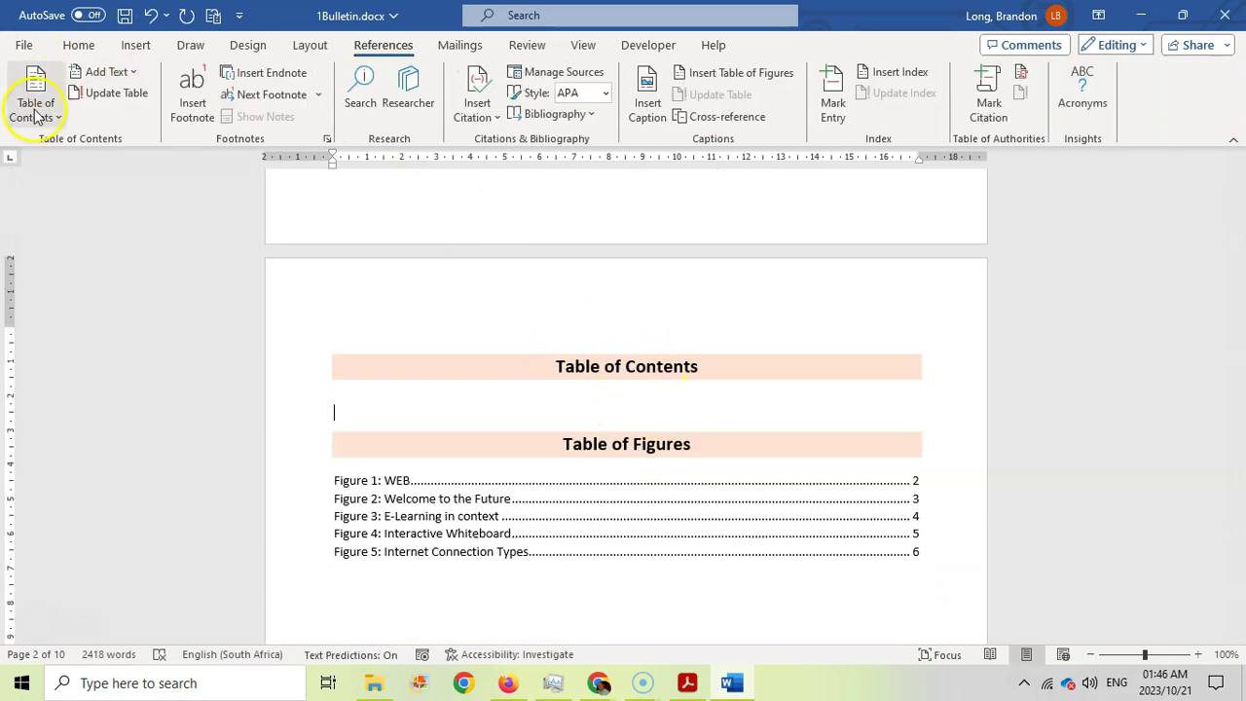
left_click(58, 118)
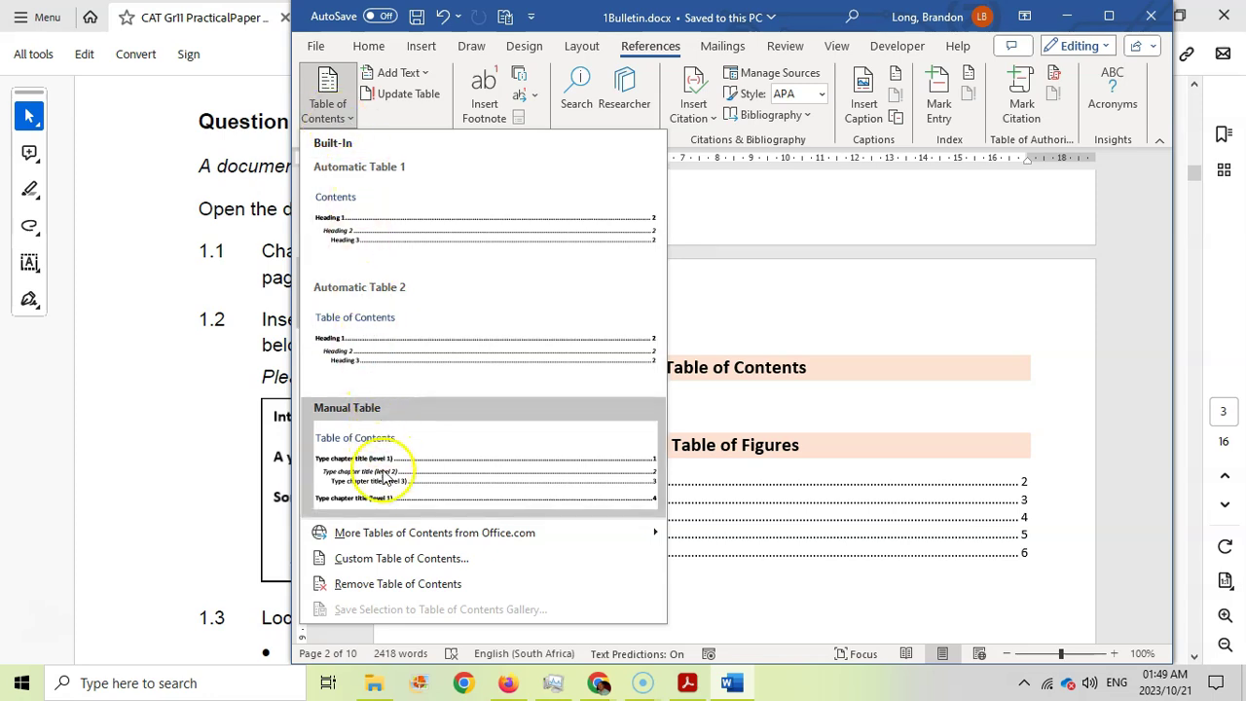
left_click(378, 559)
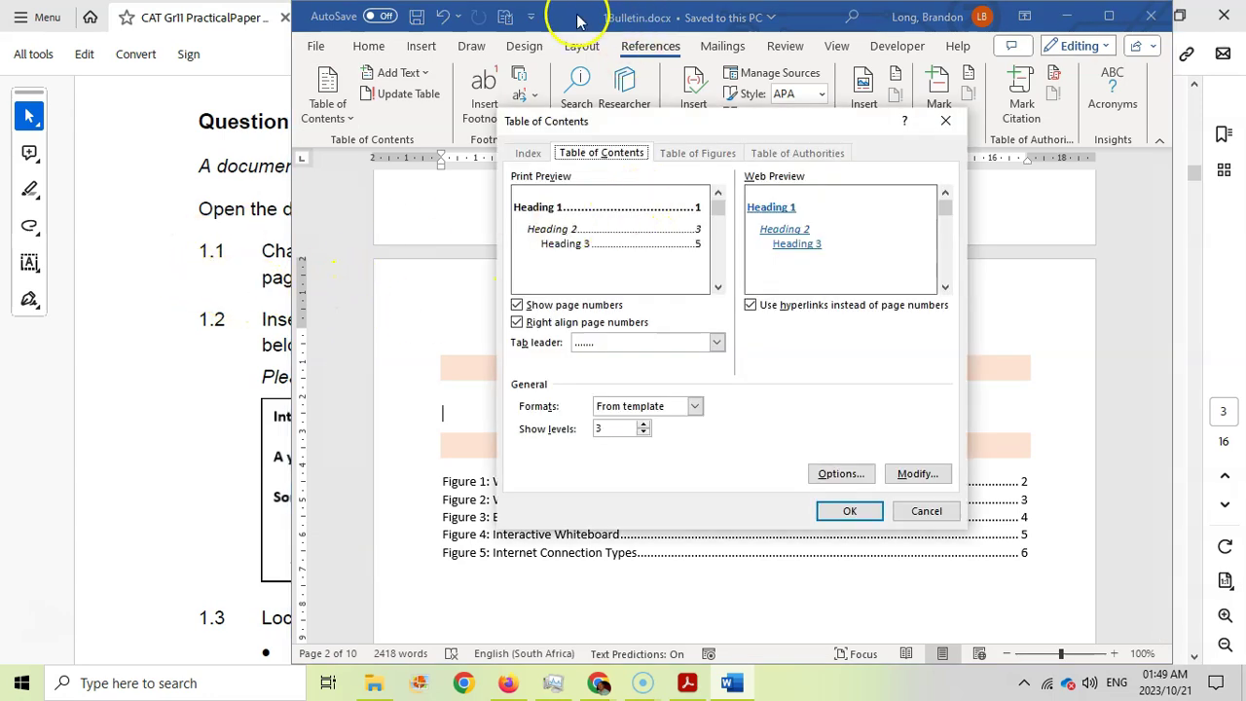
left_click(153, 439)
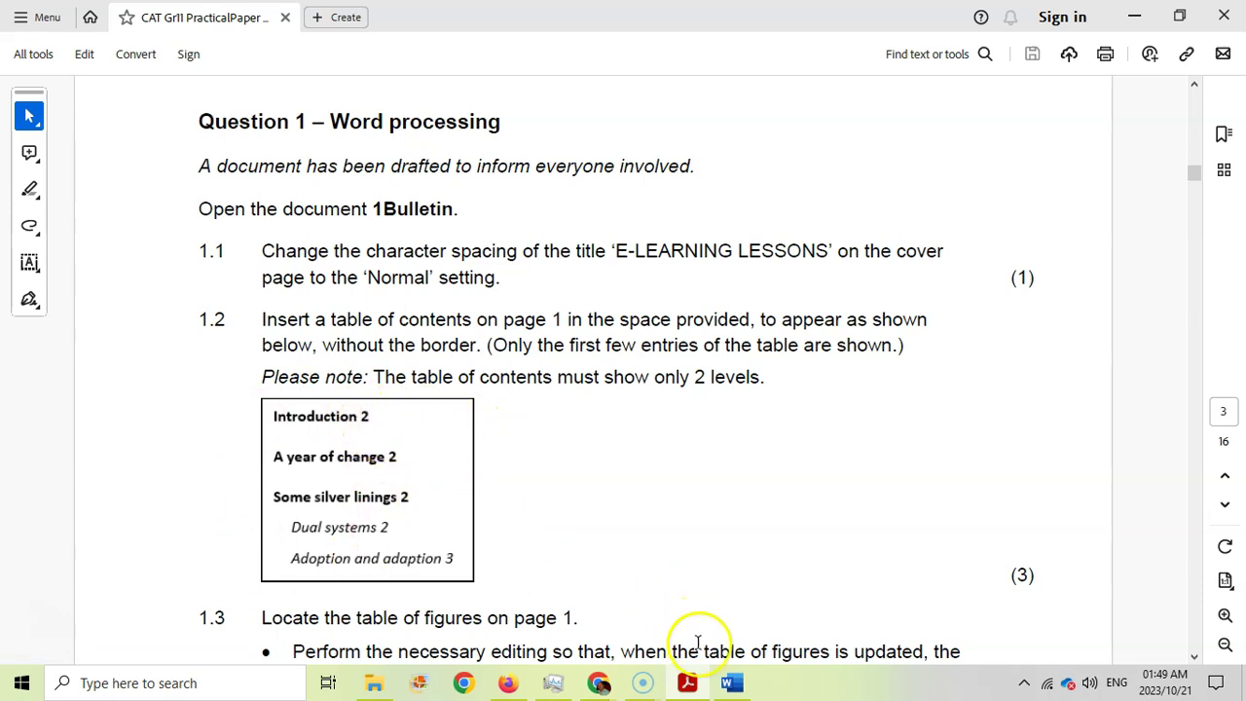
left_click(731, 682)
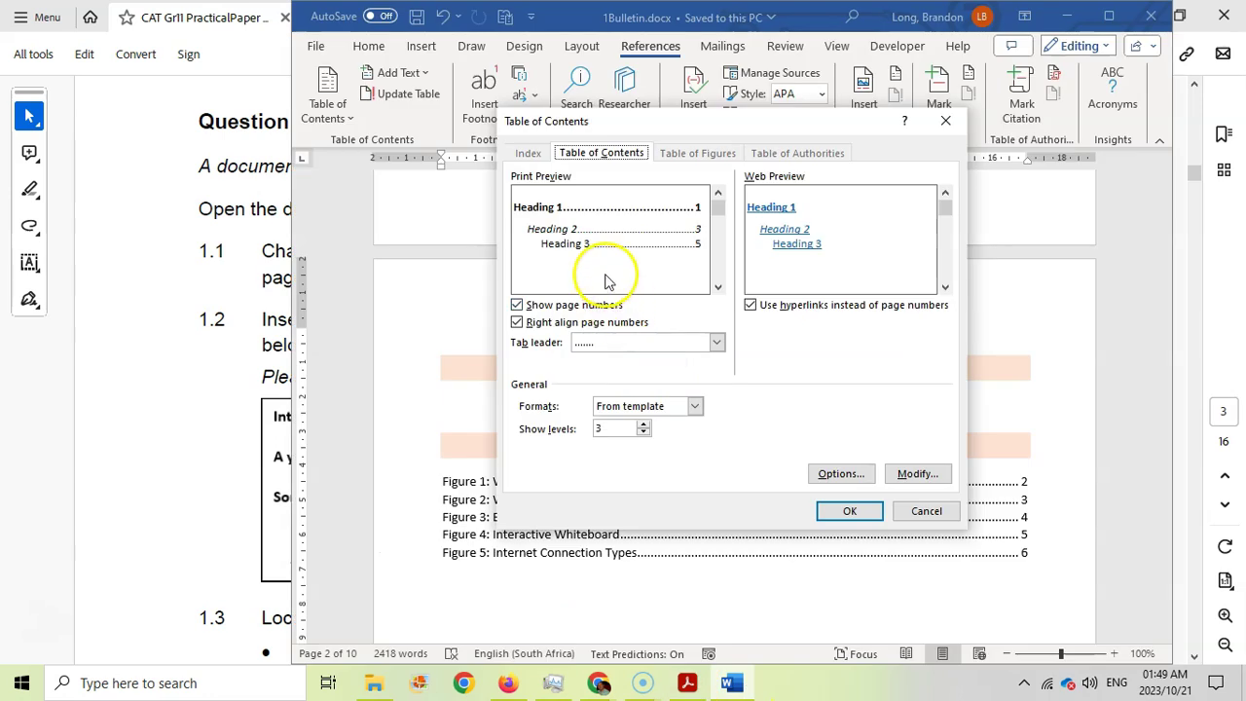
left_click(517, 322)
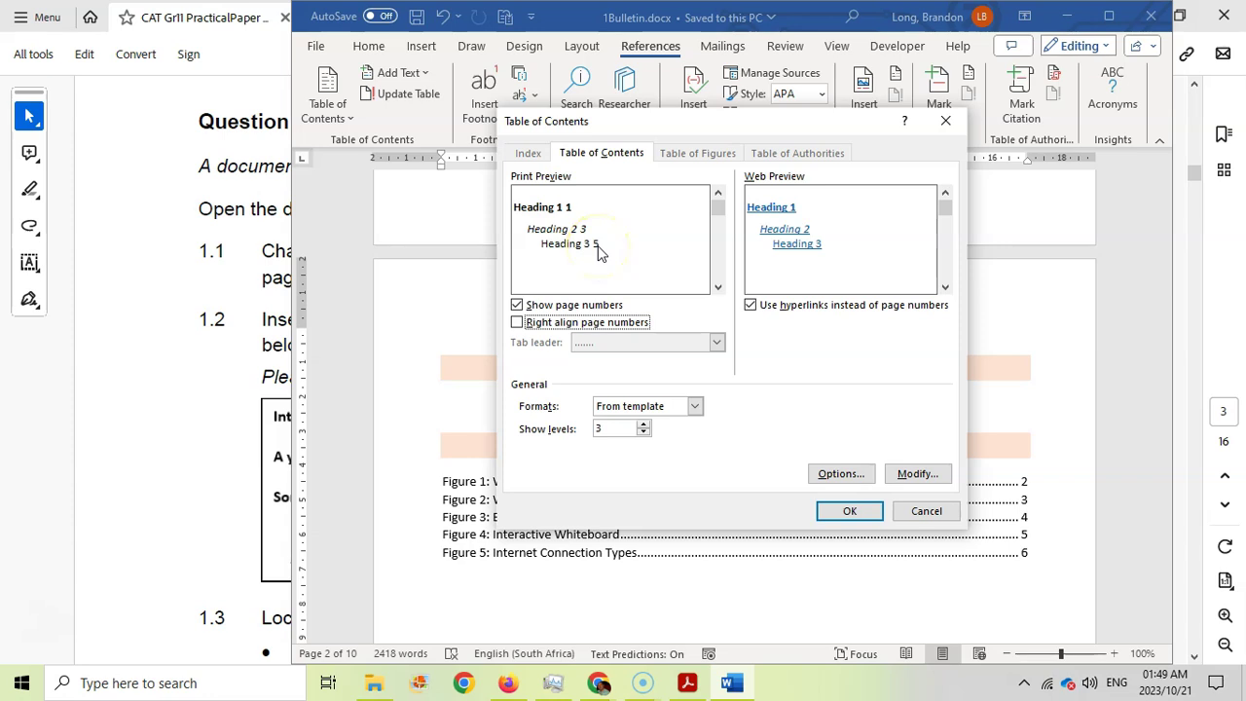
left_click(643, 433)
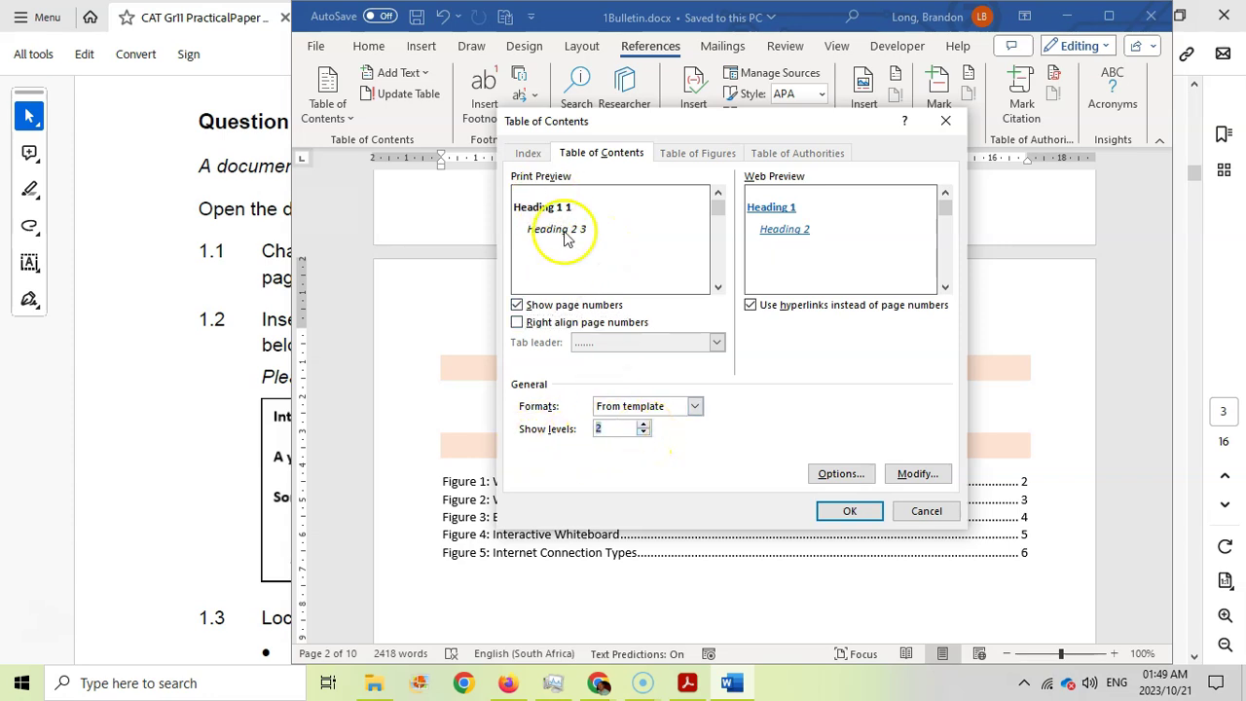
left_click(850, 512)
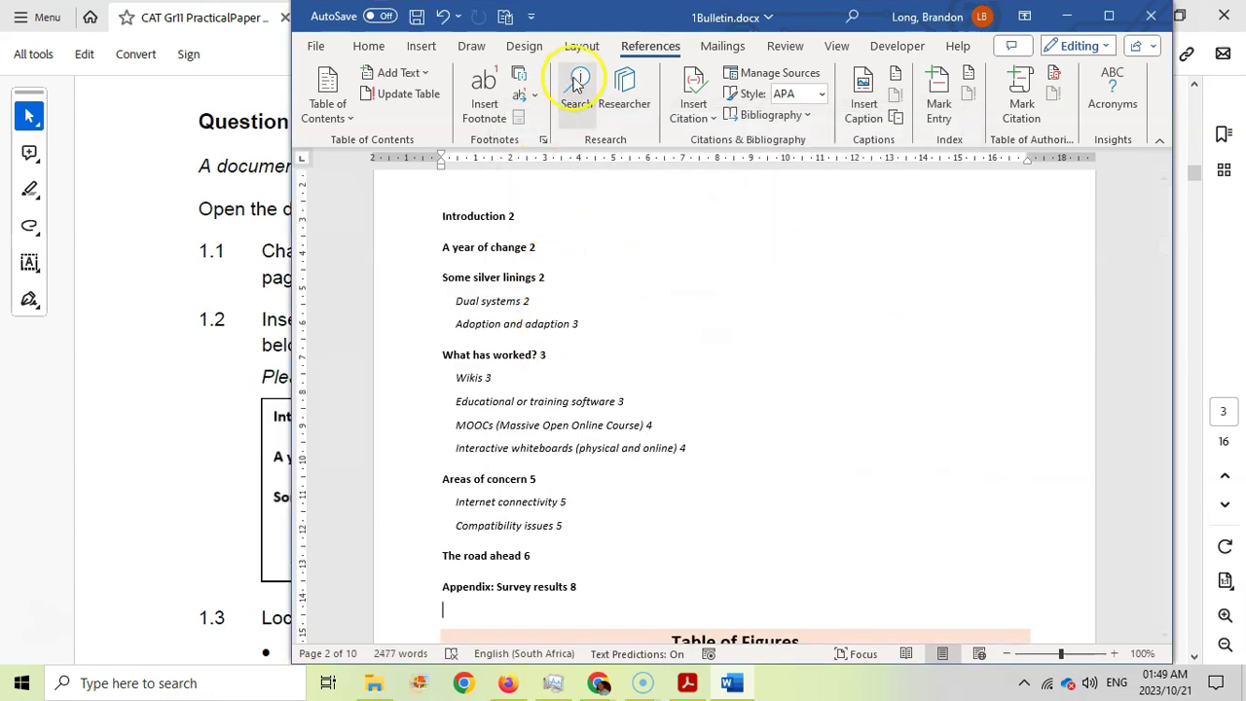
Compare the inserted table of contents with the sample in the exam paper, and maximize the document window
left_click_drag(591, 14, 774, 14)
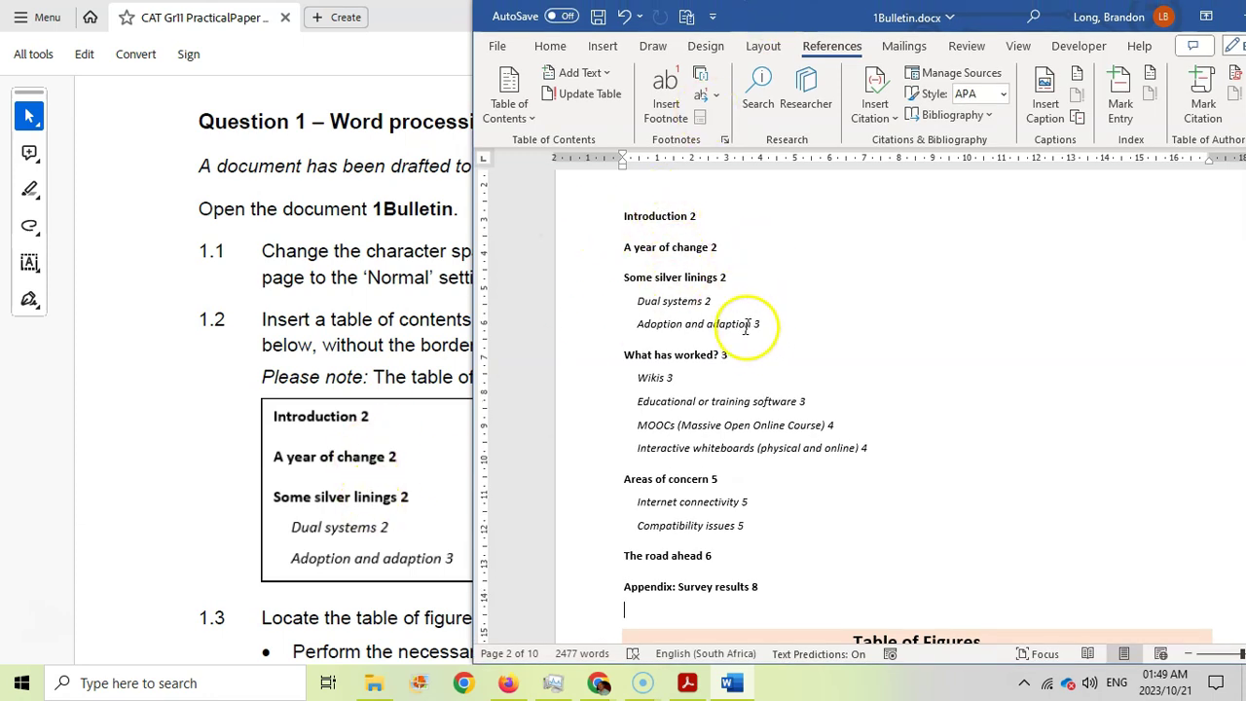
left_click_drag(1001, 20, 813, 18)
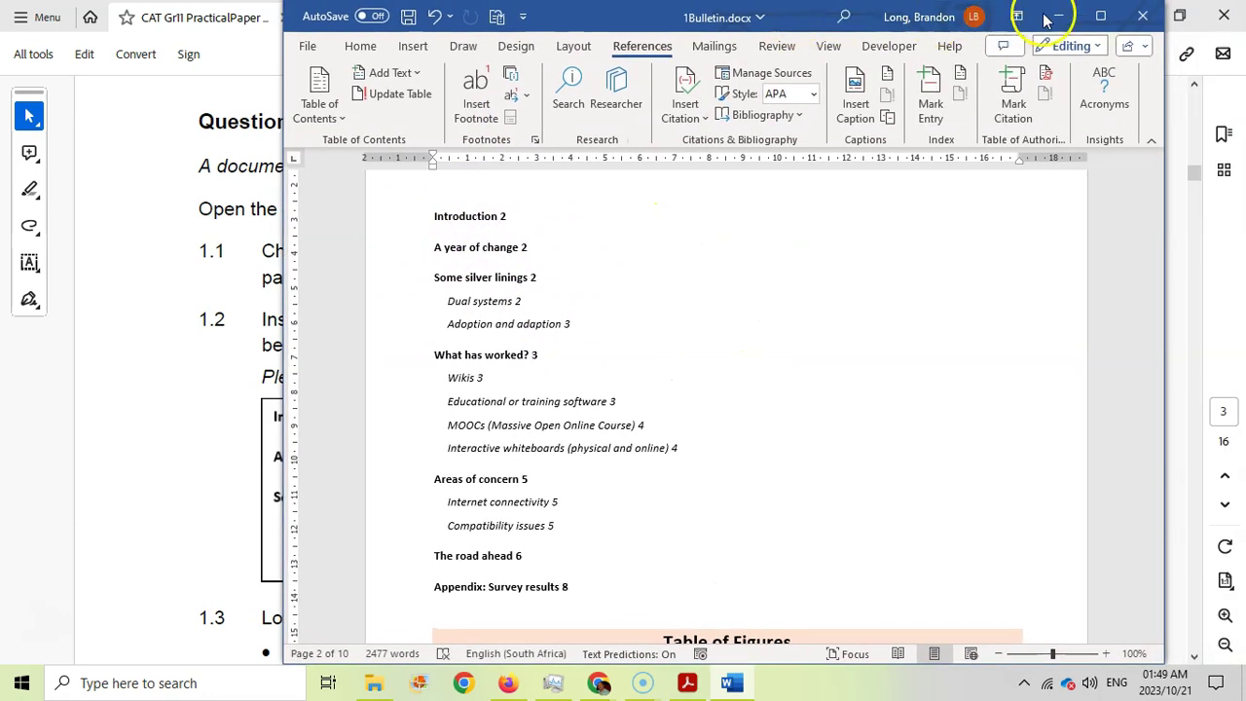
left_click(1100, 15)
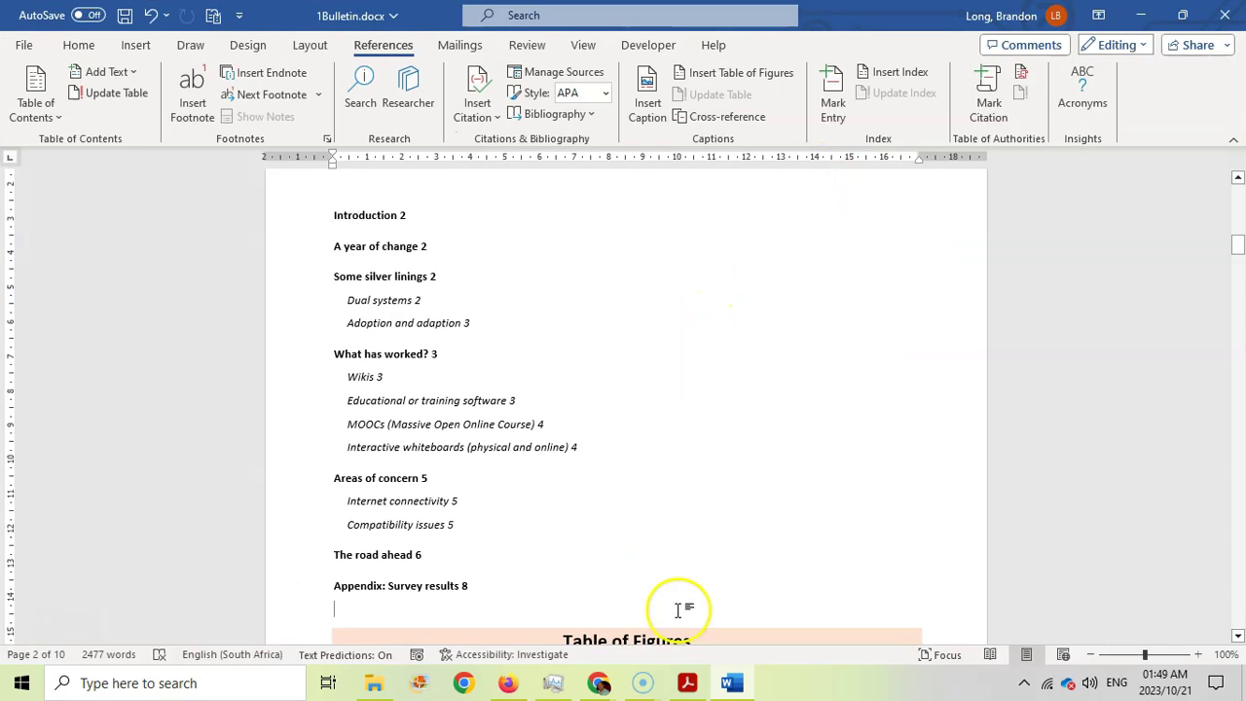
Read question 1.3 in the exam paper and check its required first entry against the document's table of figures
left_click(687, 682)
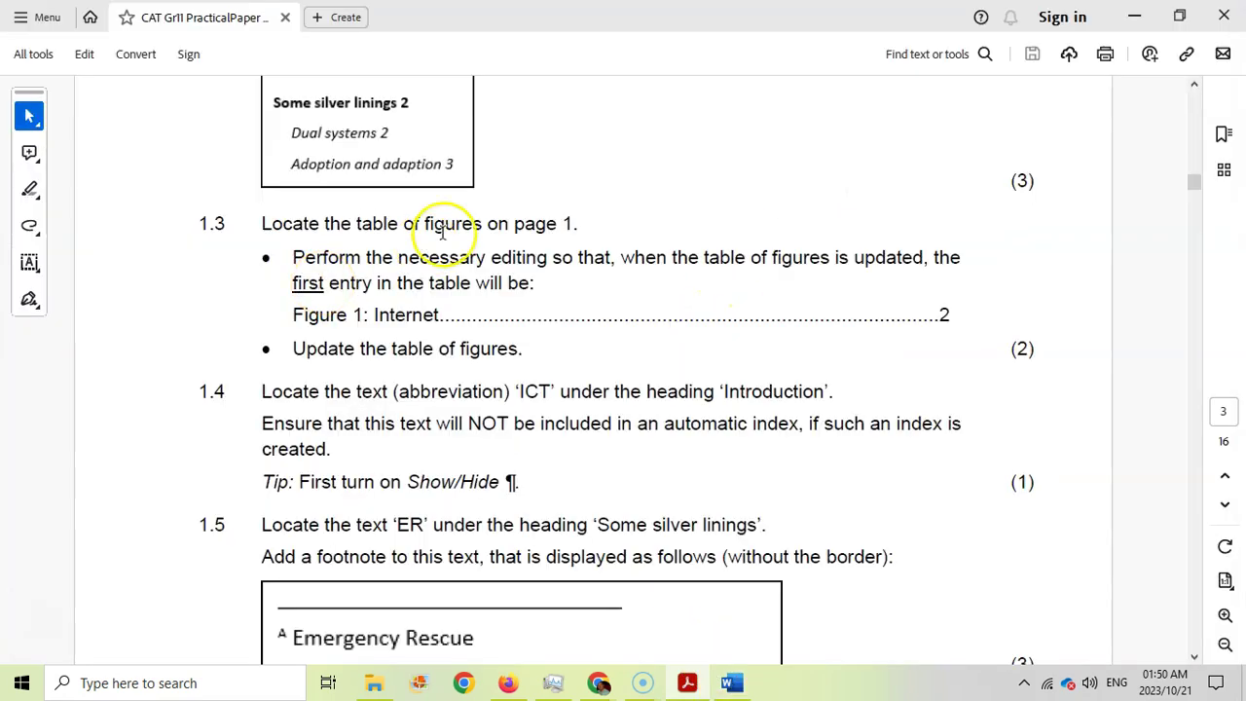
left_click(730, 684)
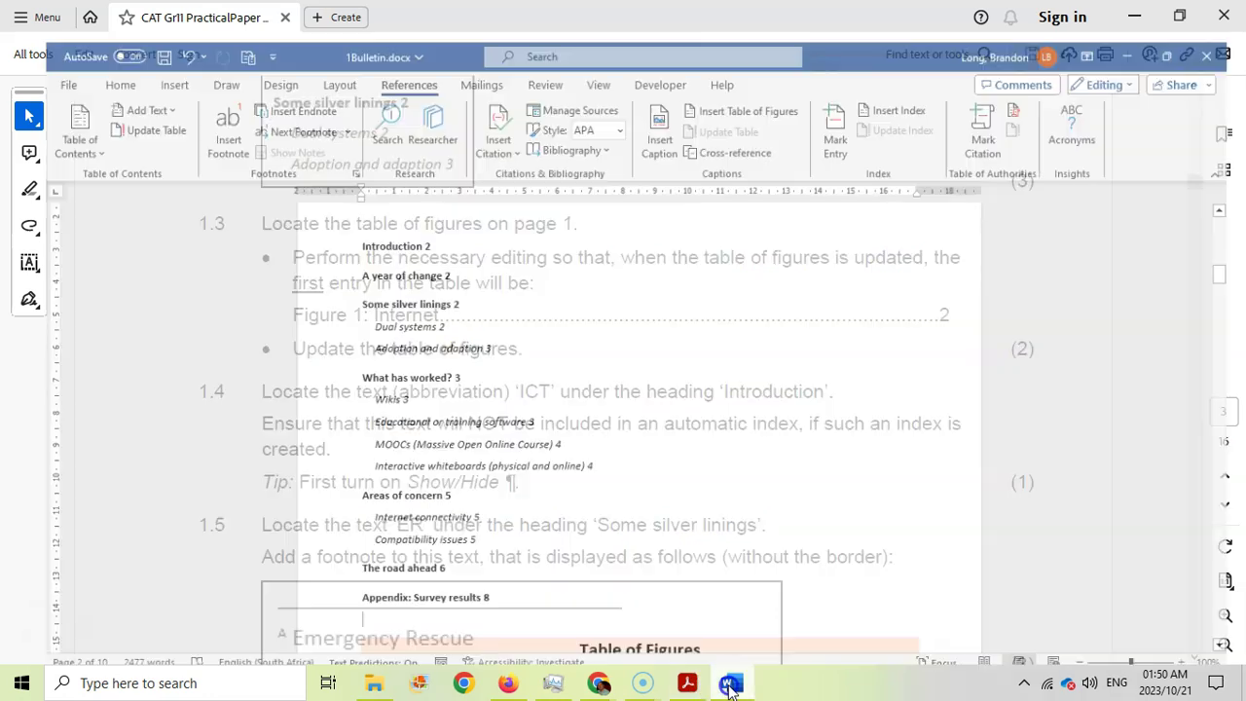
scroll(578, 403, "down", 5)
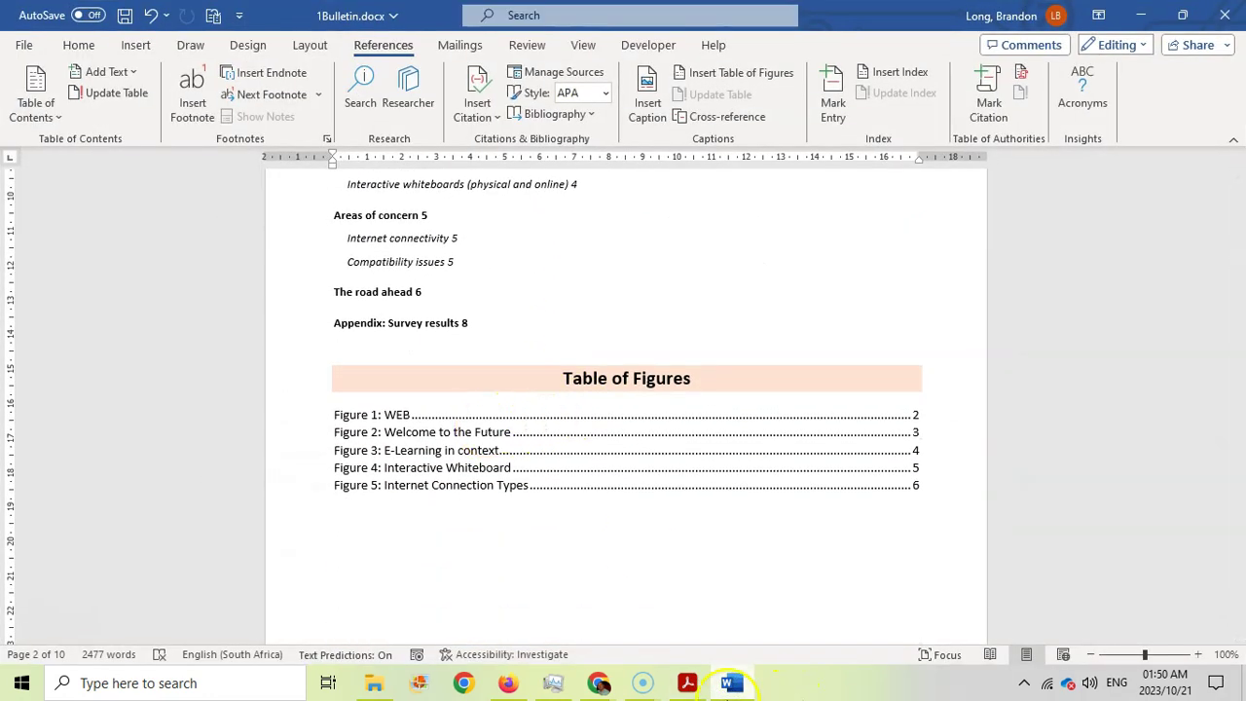
left_click(729, 683)
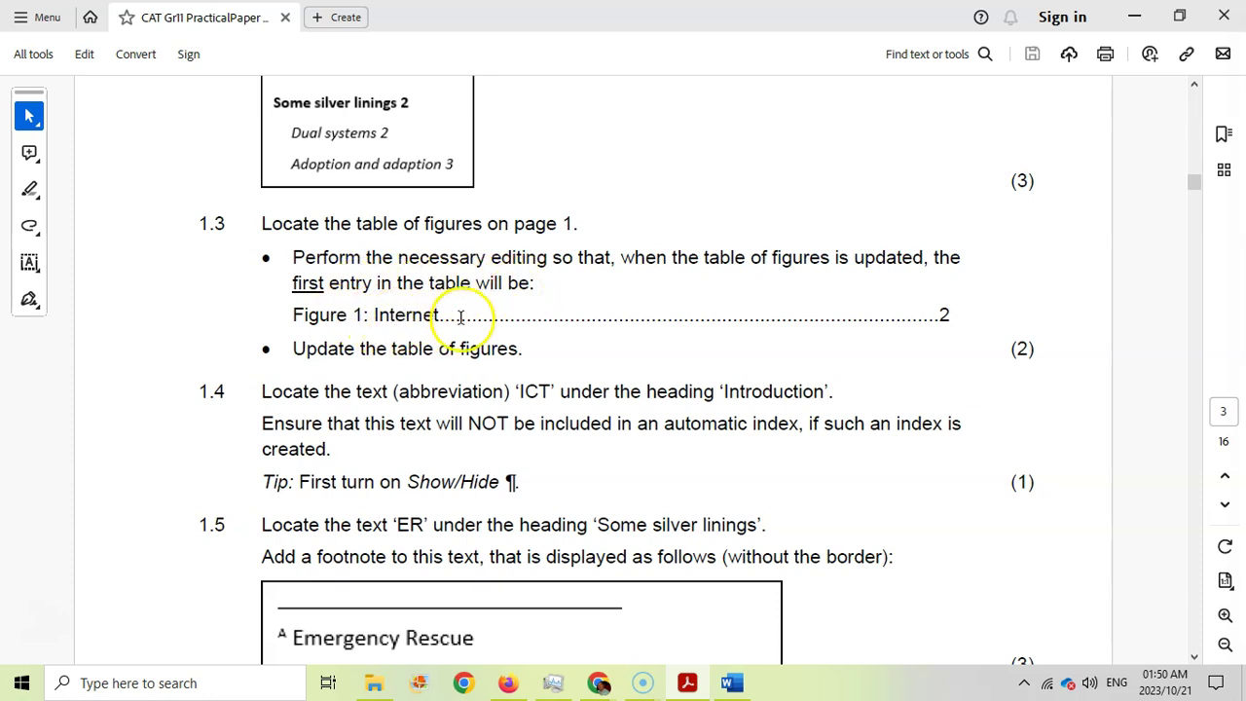
key("alt+Tab")
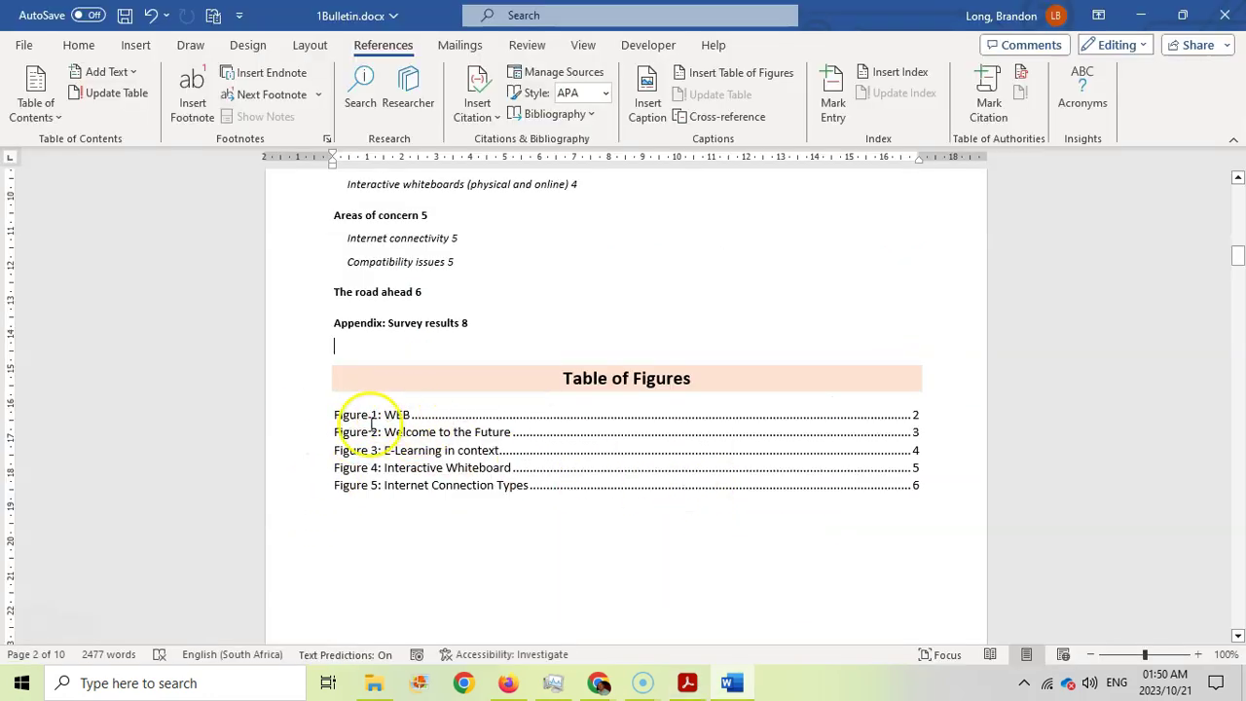
Replace 'WEB' with 'Internet' in the Figure 1 caption below the word-cloud picture
scroll(565, 409, "down", 10)
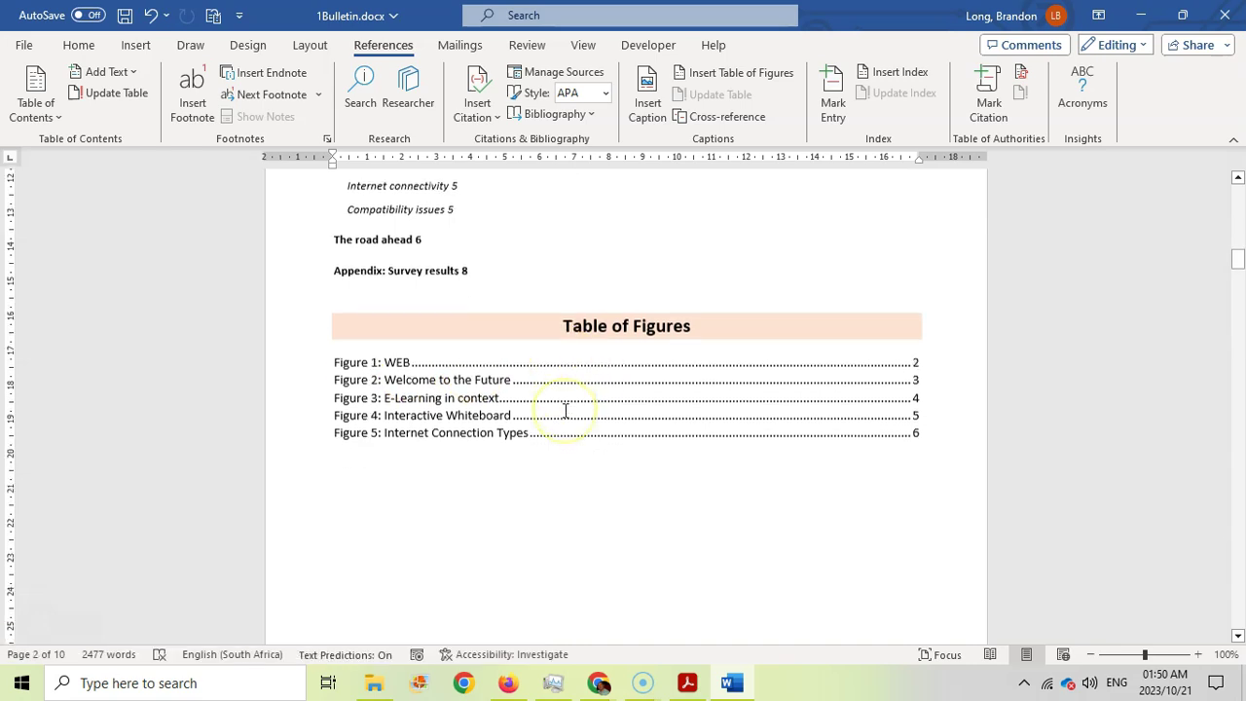
scroll(565, 409, "down", 4)
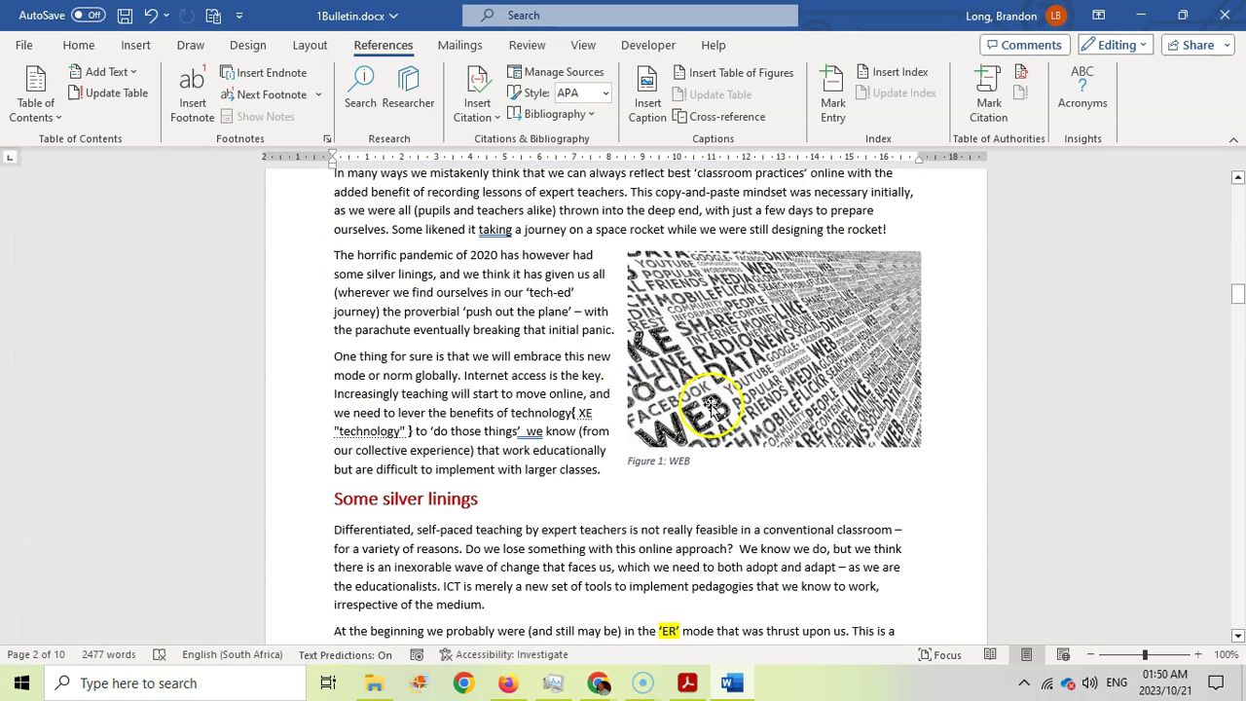
left_click(660, 467)
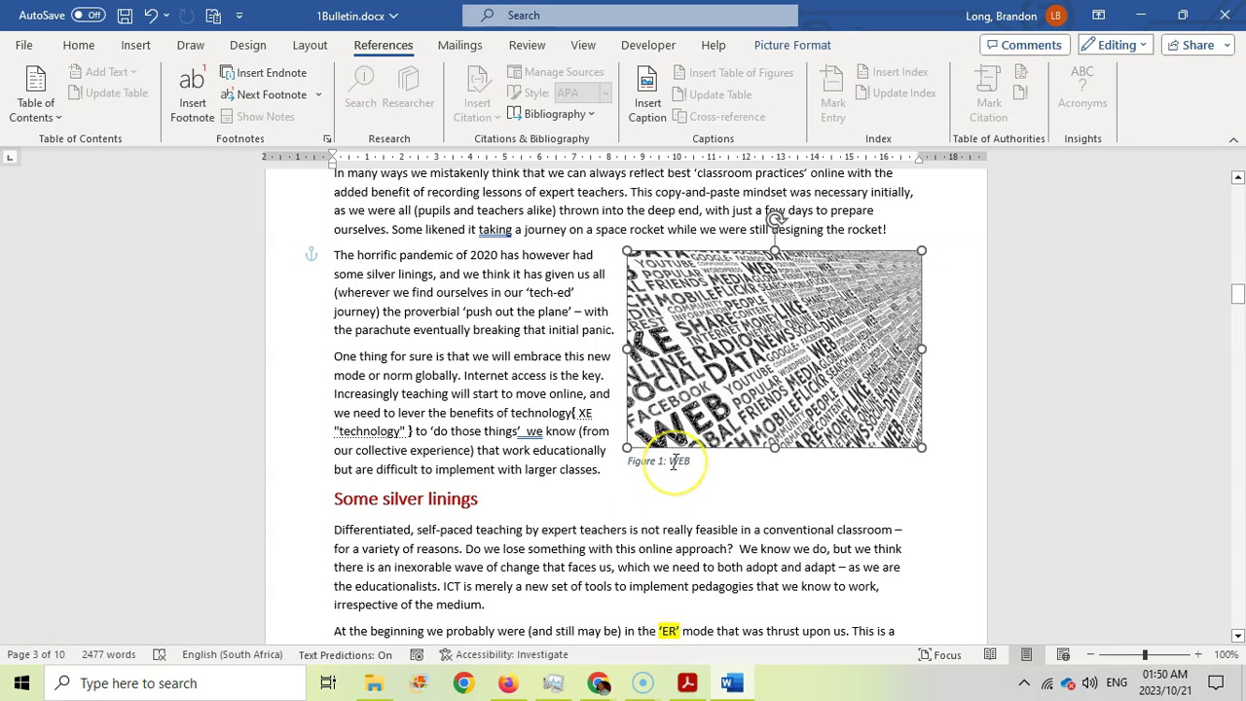
double_click(674, 463)
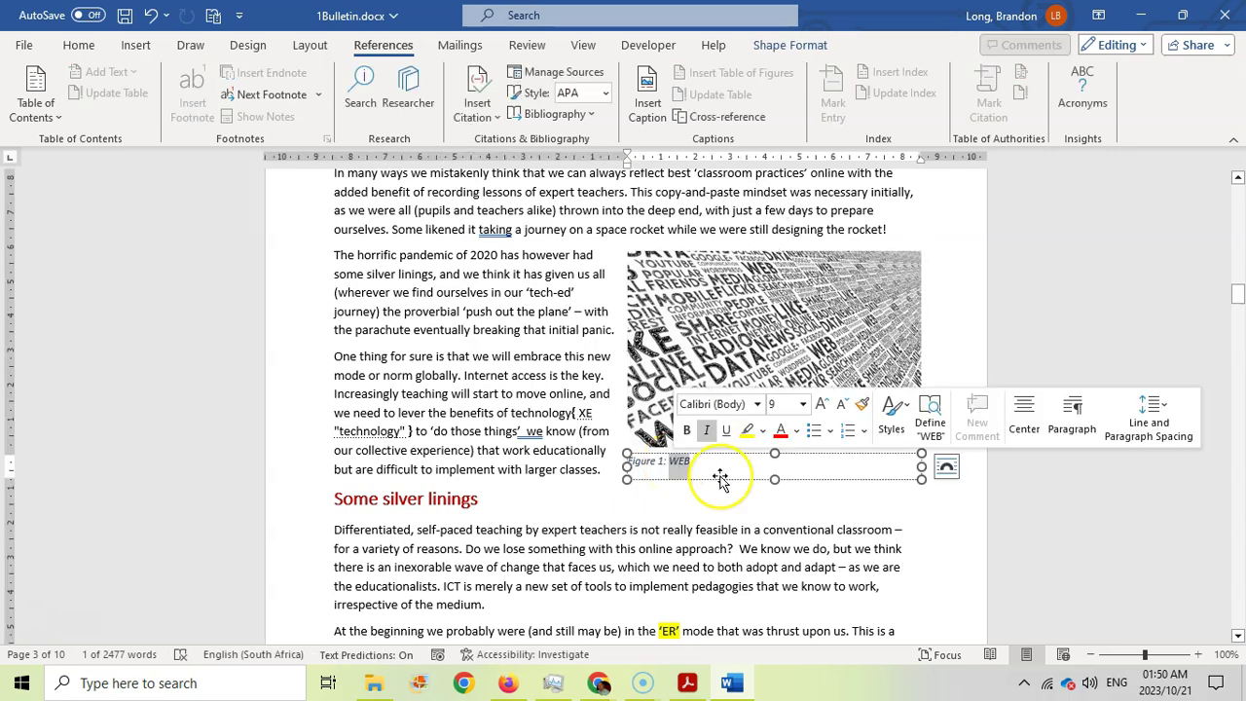
key("BackSpace")
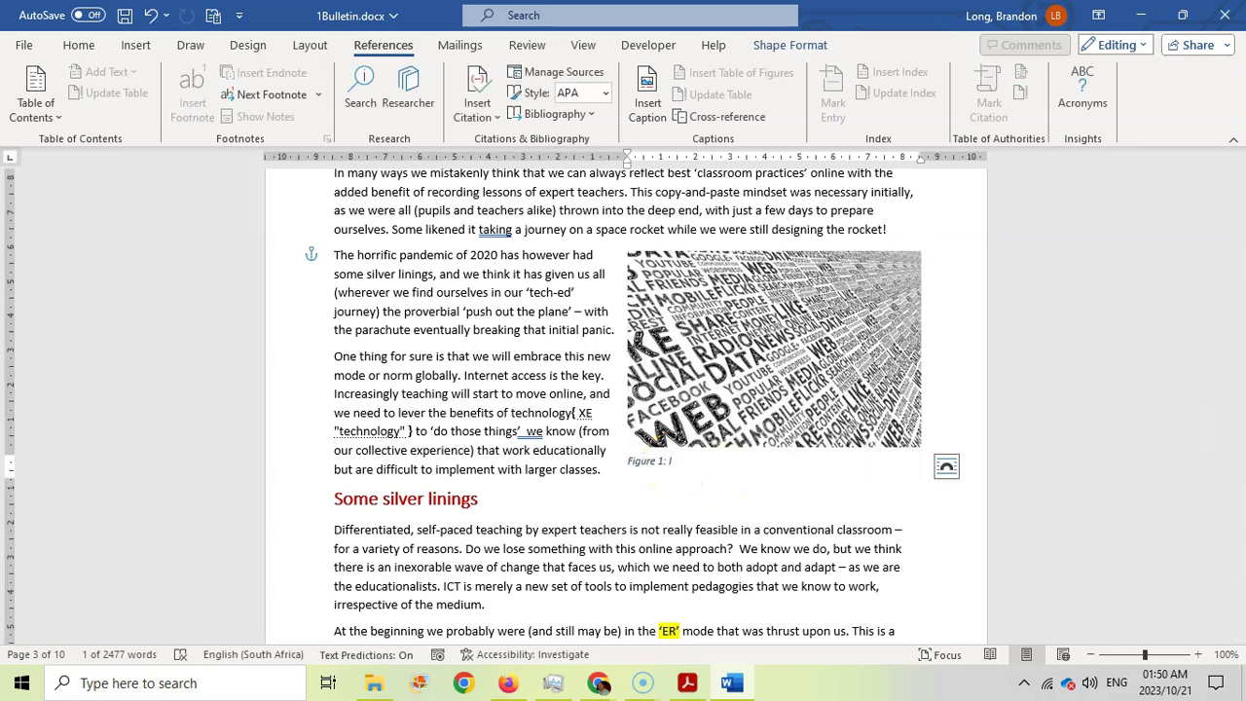
Update the entire table of figures below the 'Table of Figures' heading
scroll(717, 457, "up", 10)
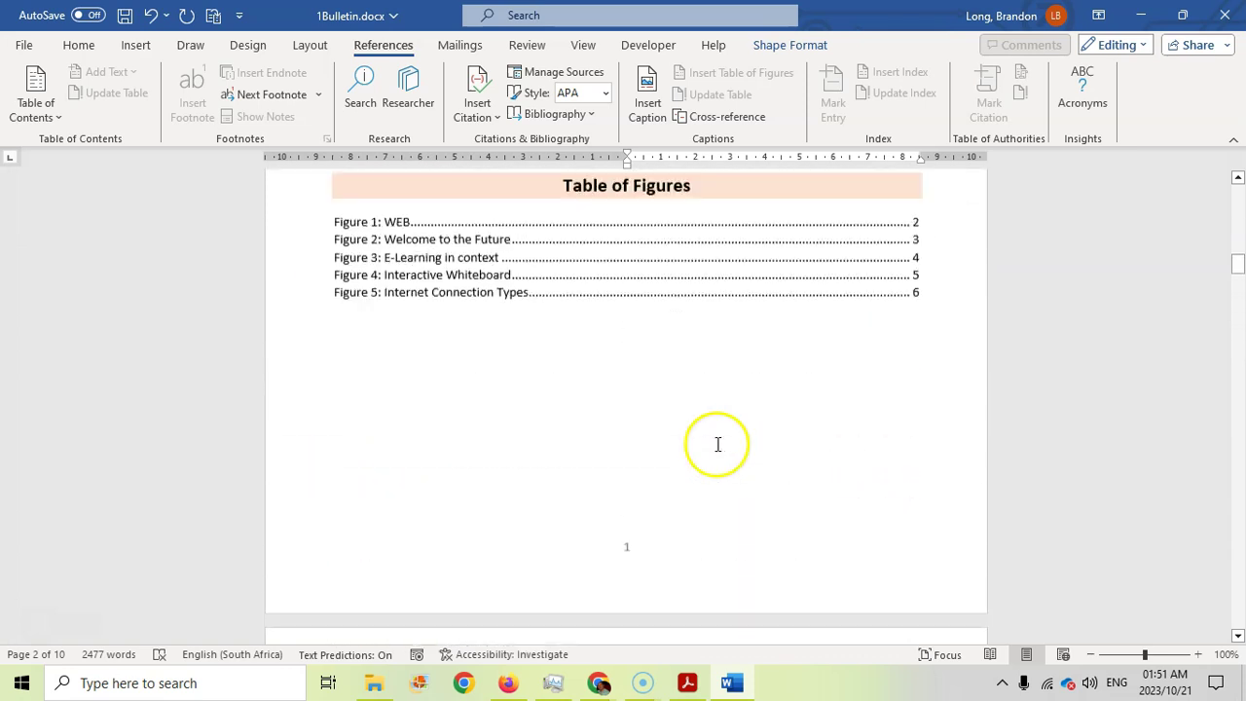
scroll(717, 444, "up", 2)
left_click(435, 364)
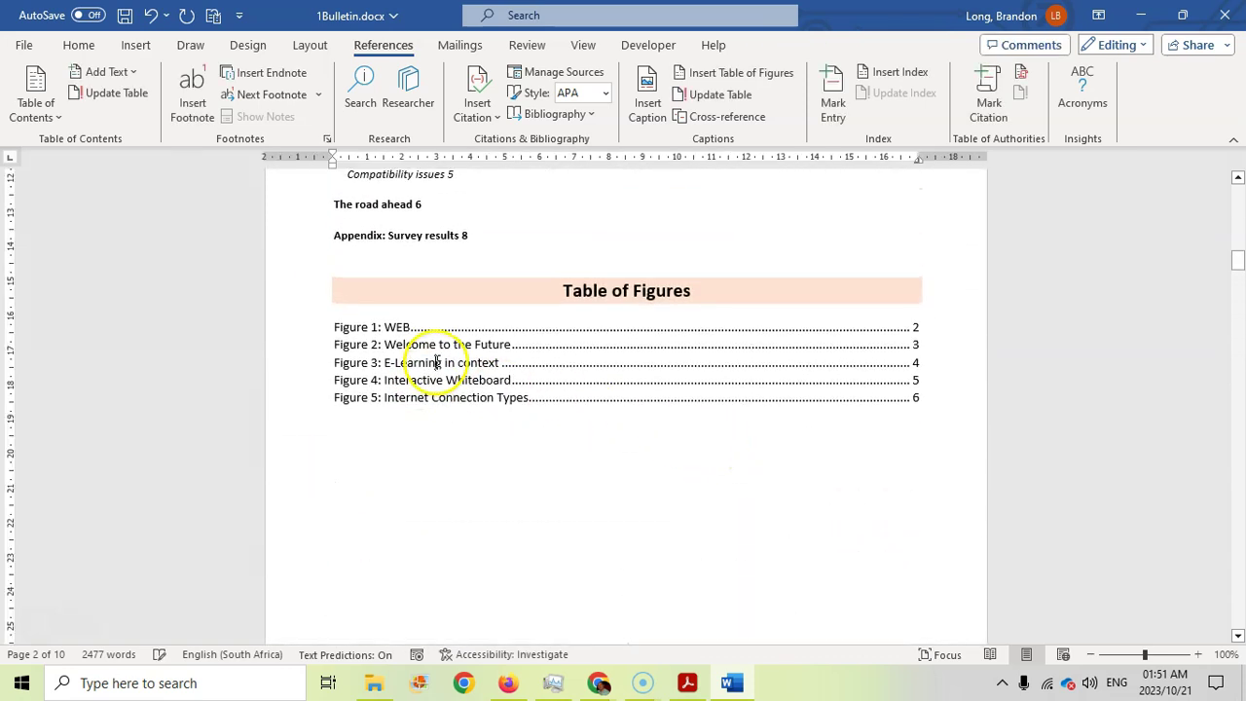
right_click(471, 341)
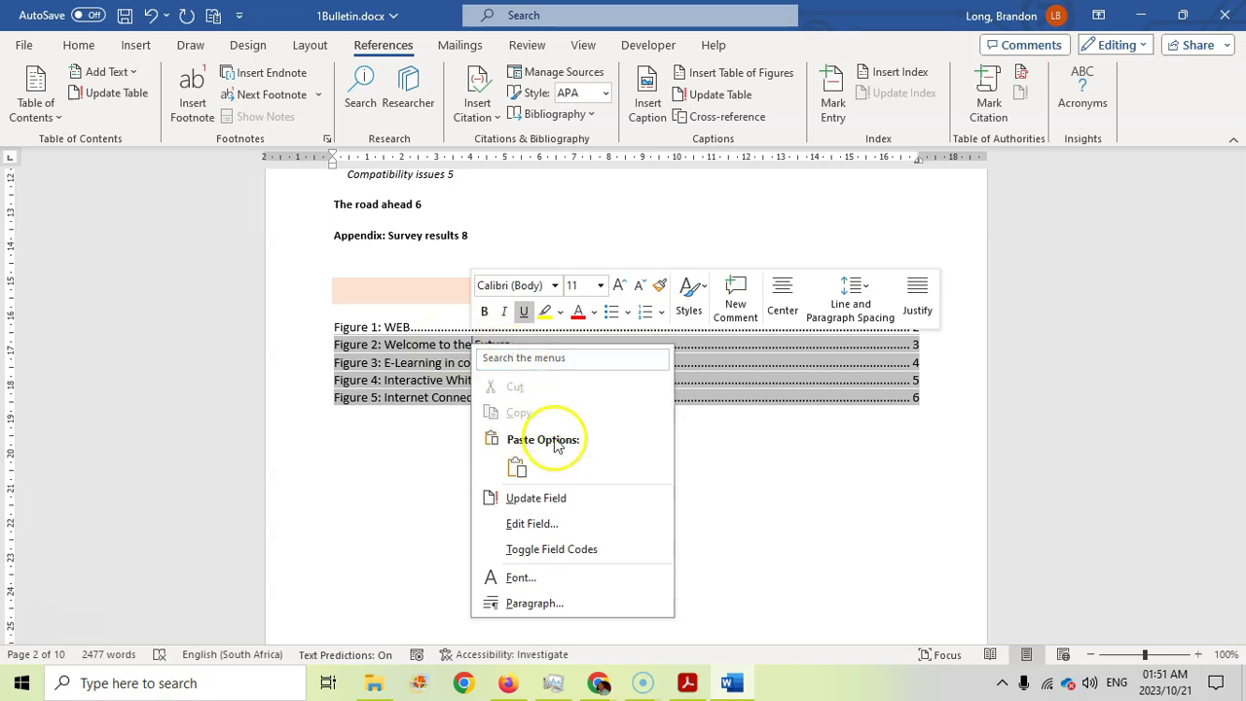
left_click(552, 506)
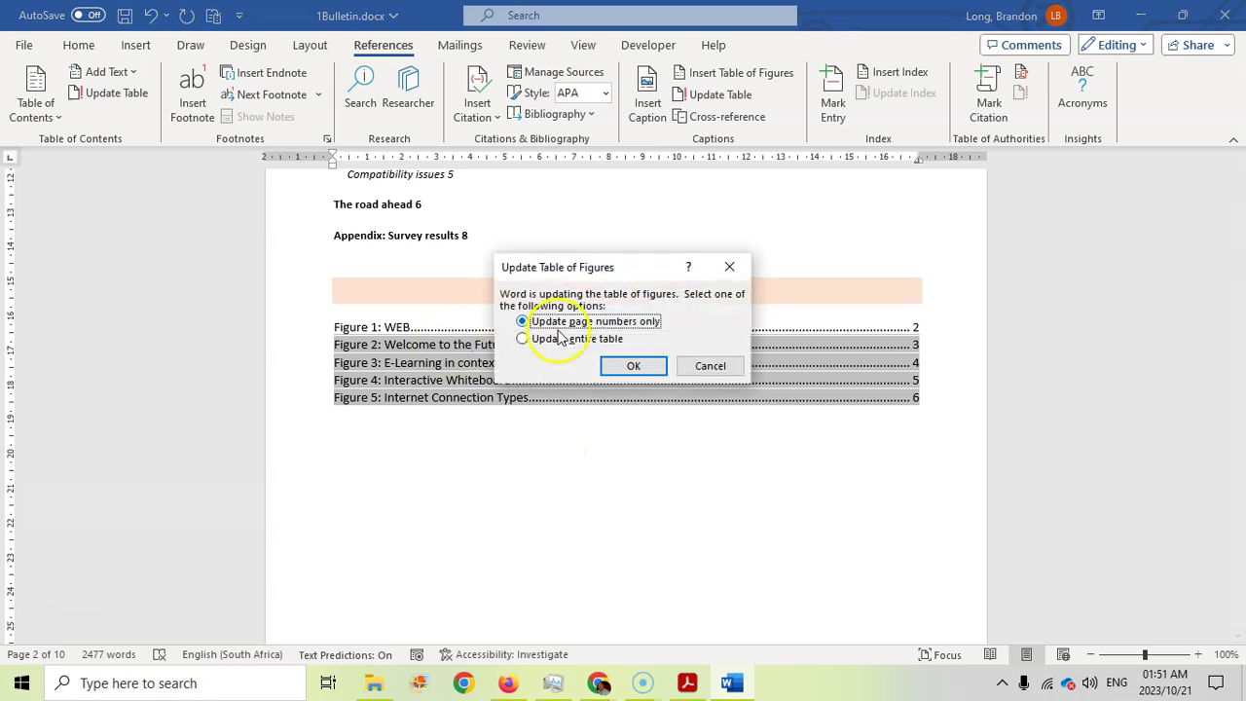
left_click(568, 340)
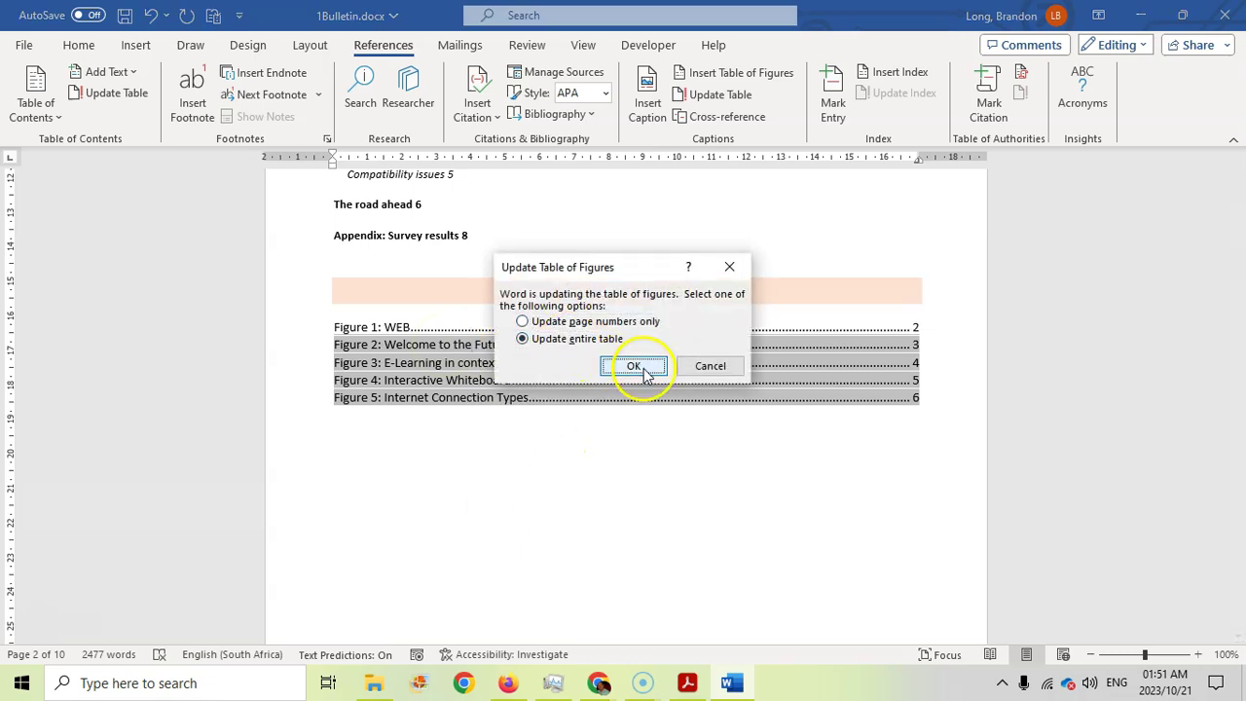
left_click(634, 366)
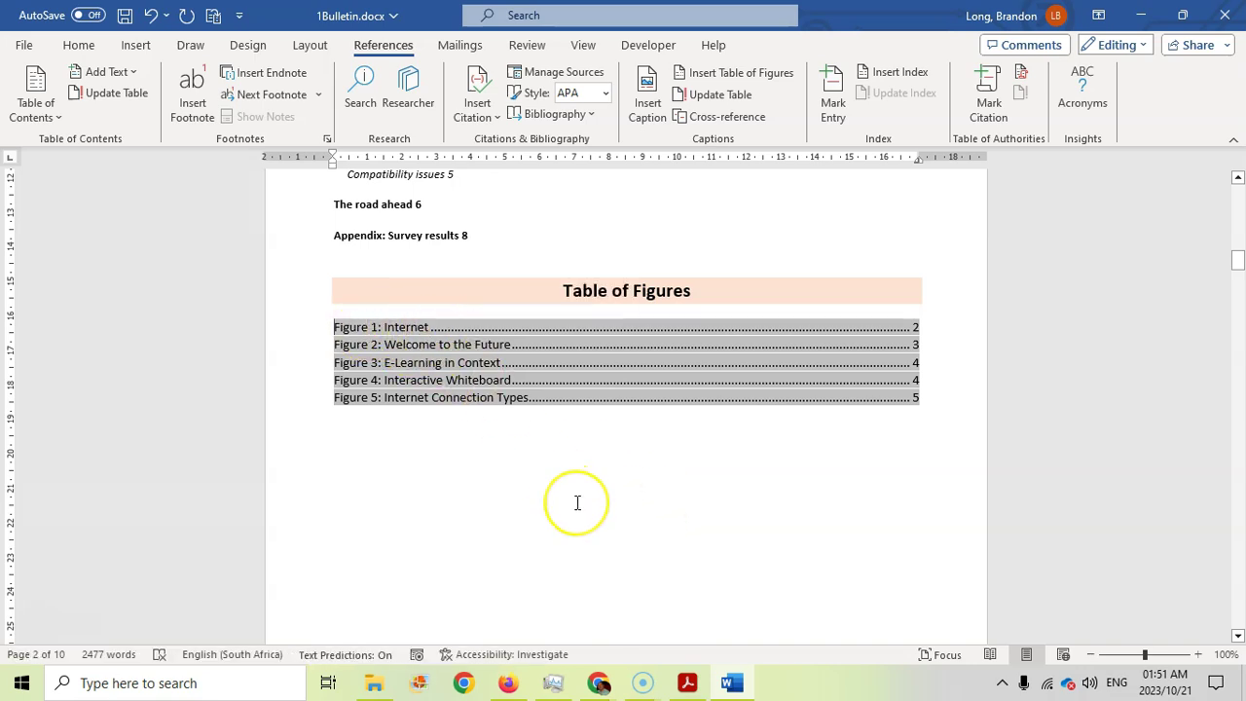
Read question 1.4 in the exam paper and delete the index entry field after 'ICT' under the 'Introduction' heading
key("alt+Tab")
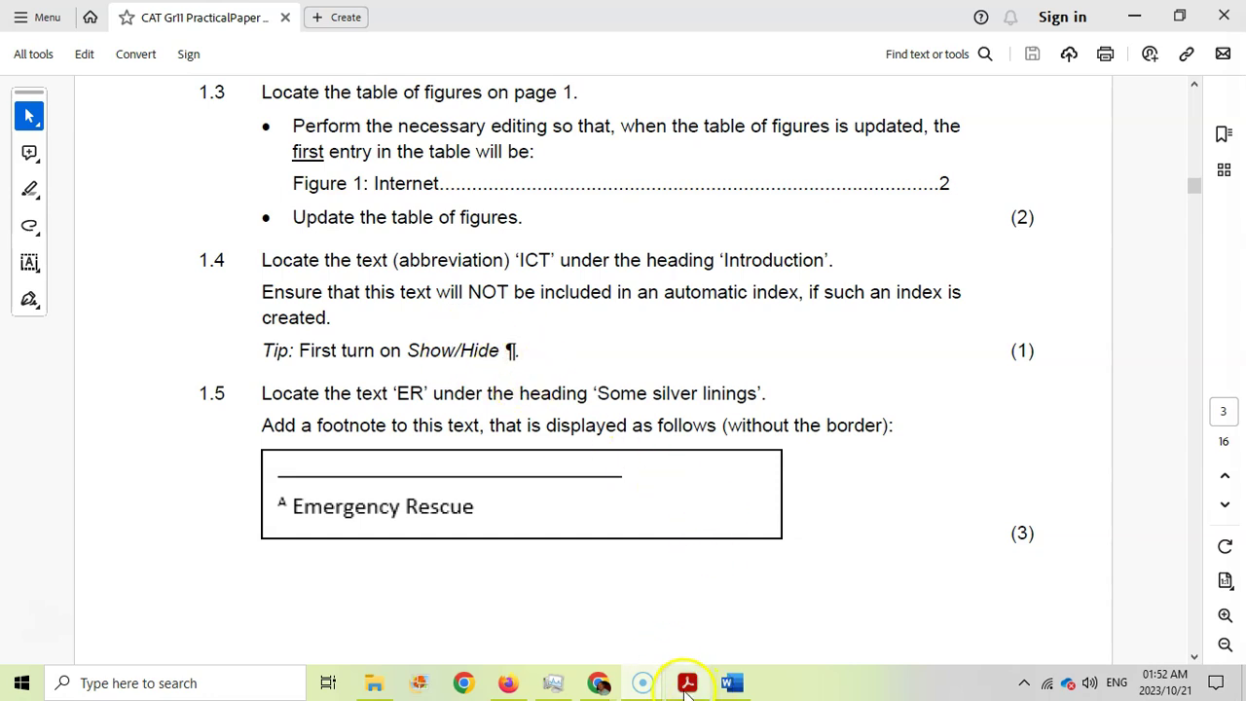
left_click(732, 682)
scroll(767, 416, "down", 5)
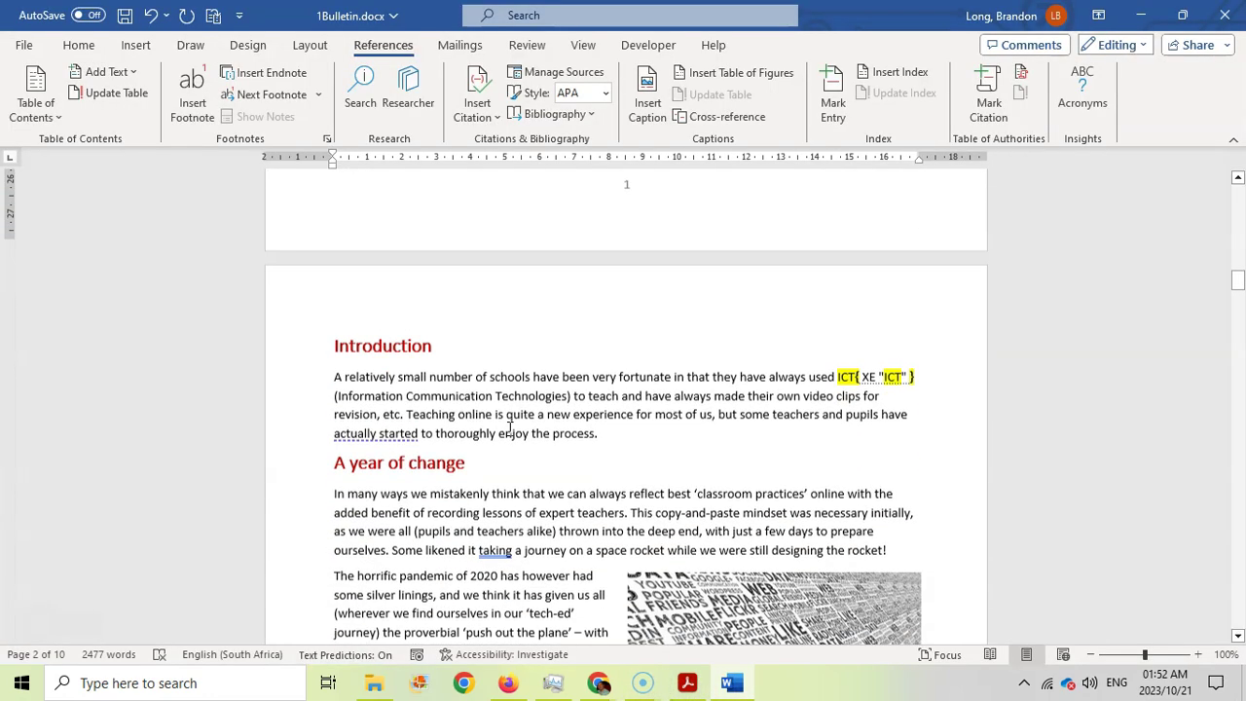
double_click(849, 363)
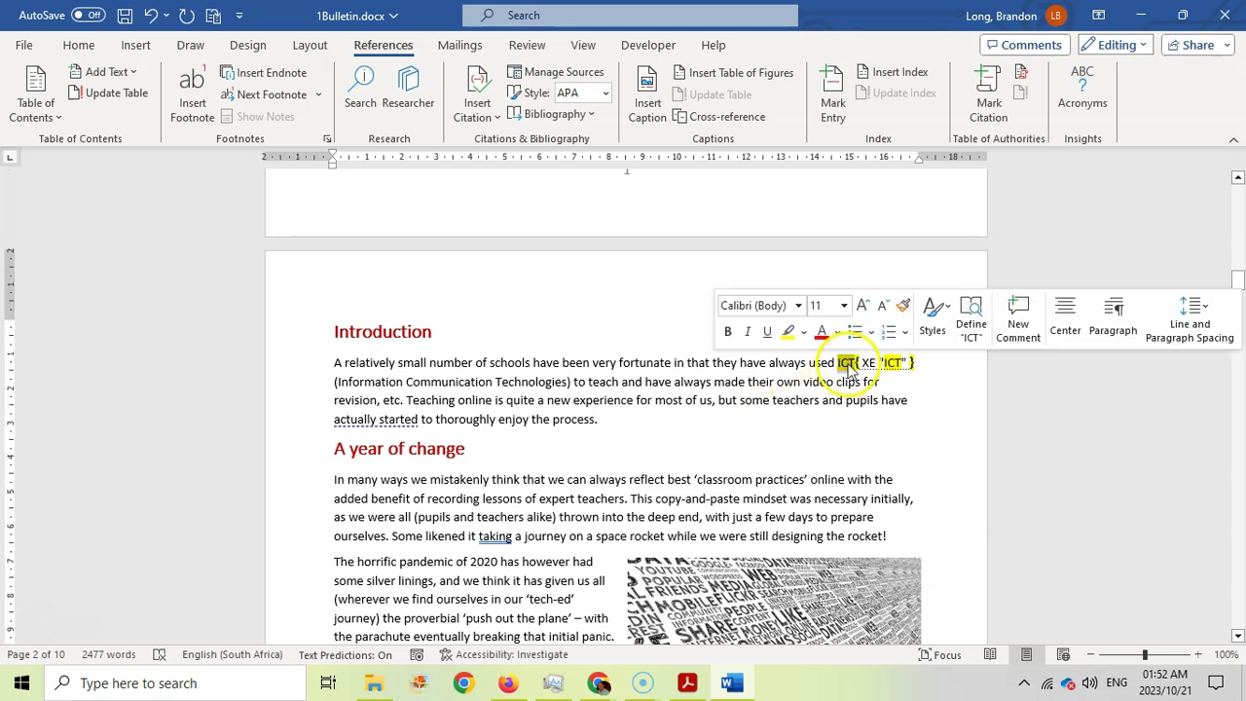
left_click(884, 362)
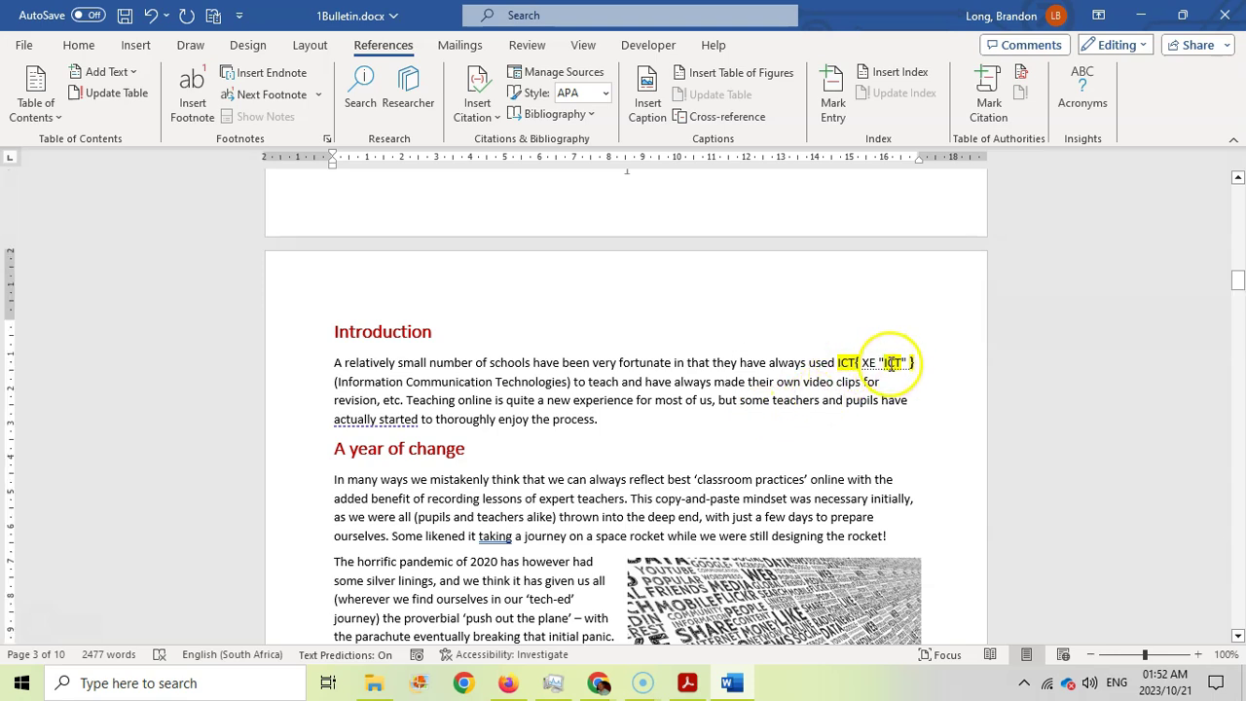
type("I")
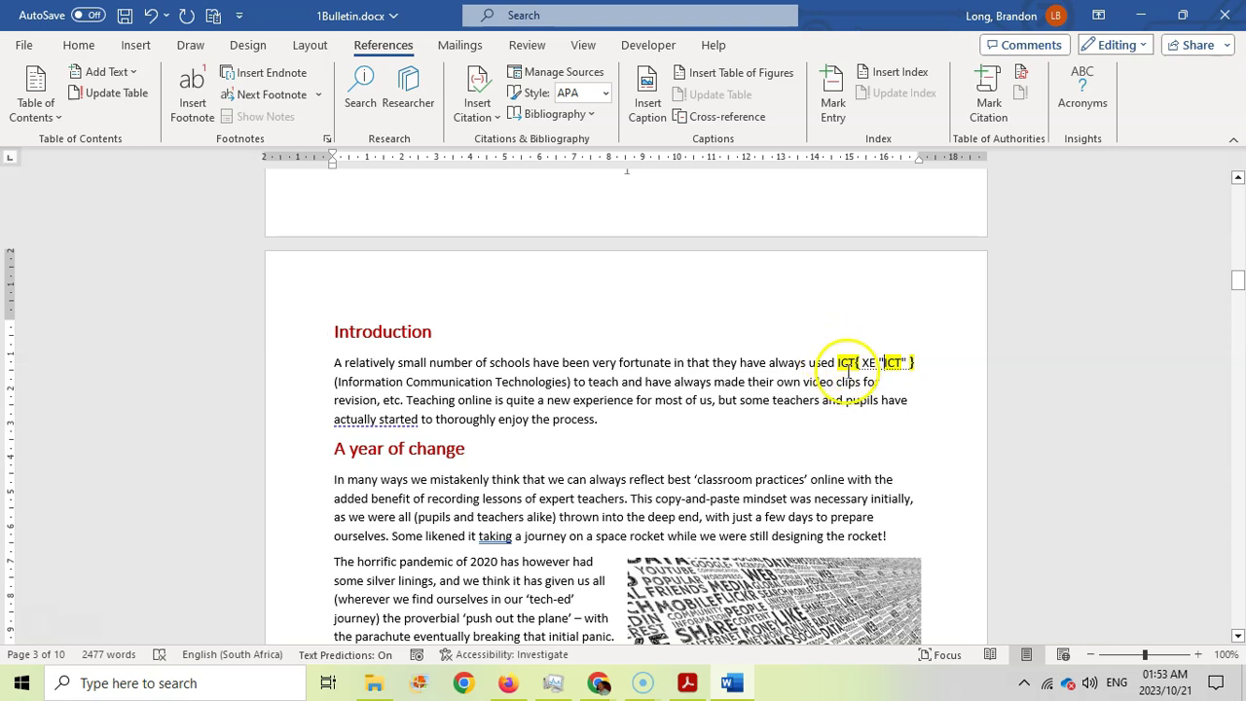
left_click_drag(917, 362, 855, 362)
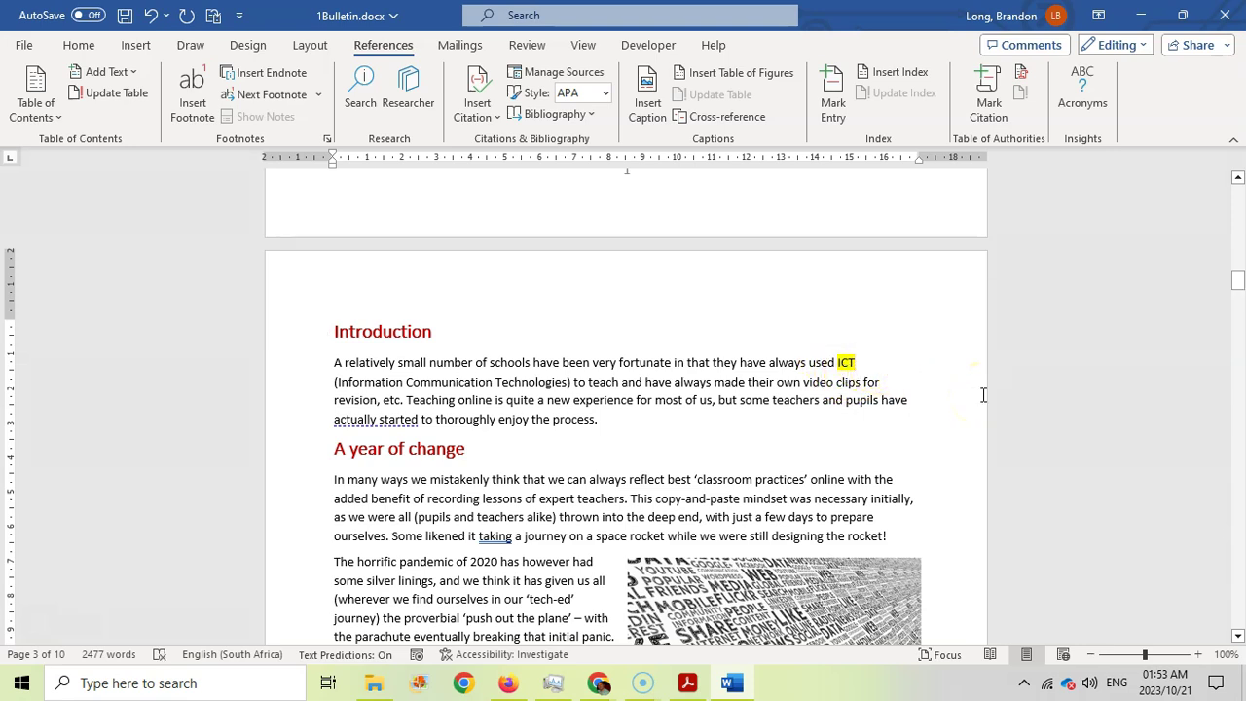
Show the formatting marks to check the text around 'ICT' in the Introduction, and hide them again
left_click(79, 44)
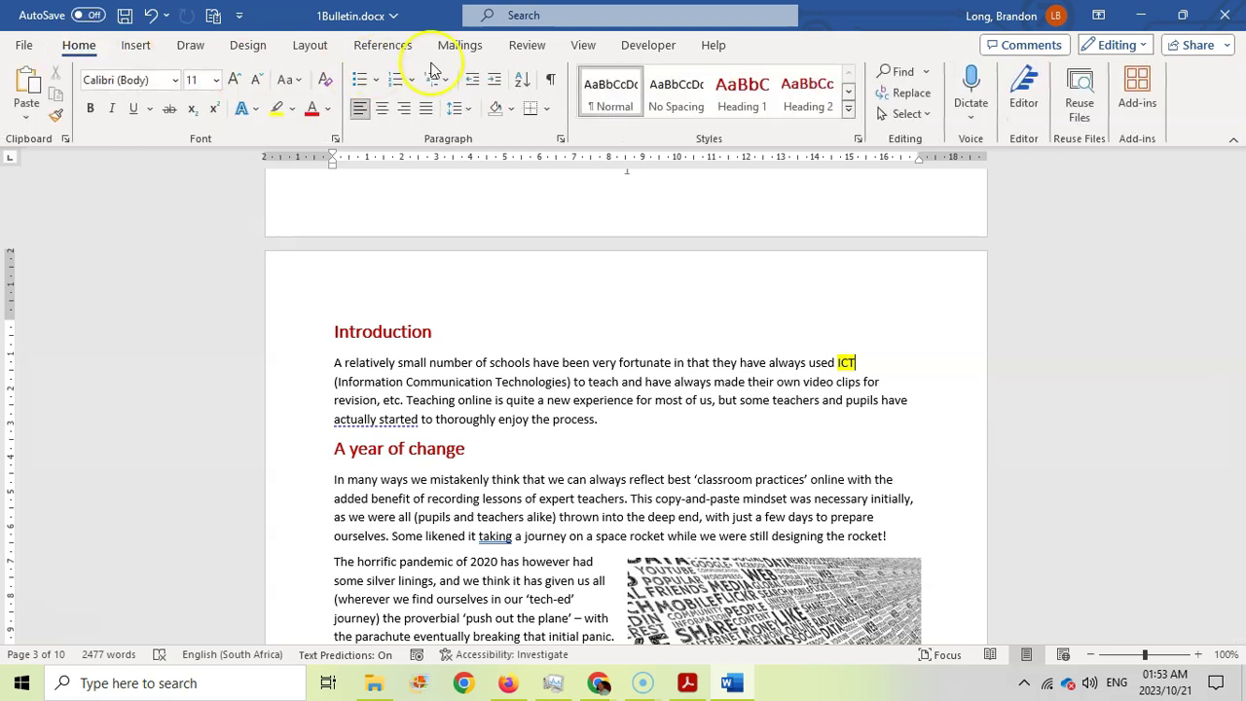
left_click(551, 80)
left_click(863, 332)
left_click(551, 85)
Read question 1.5 in the exam paper and select the text 'ER' under the heading 'Some silver linings'
key("alt+Tab")
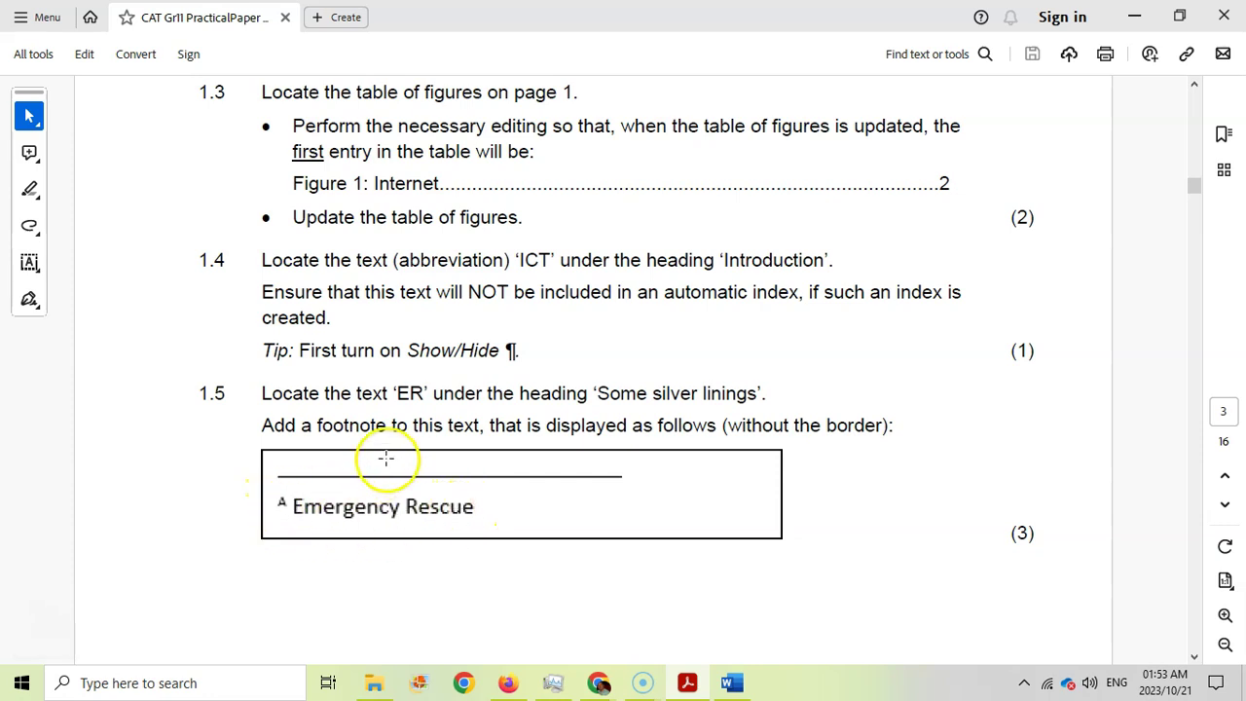
key("alt+Tab")
scroll(516, 375, "down", 2)
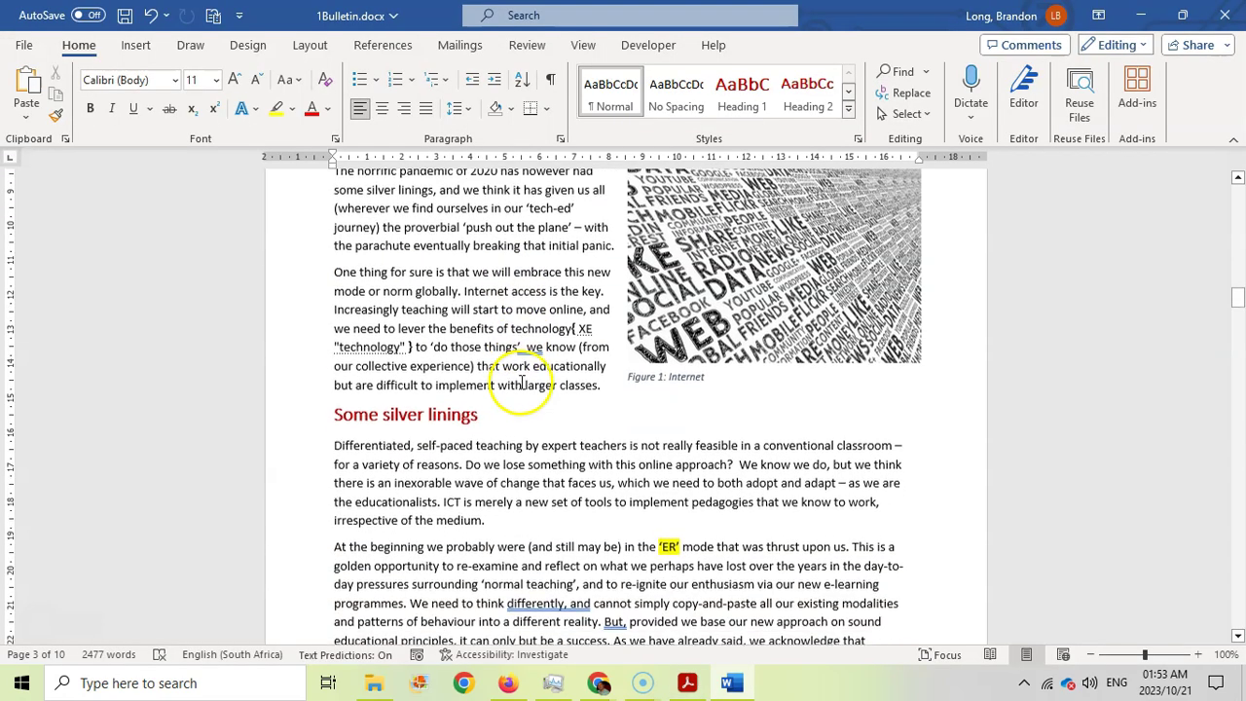
scroll(670, 523, "down", 5)
double_click(669, 324)
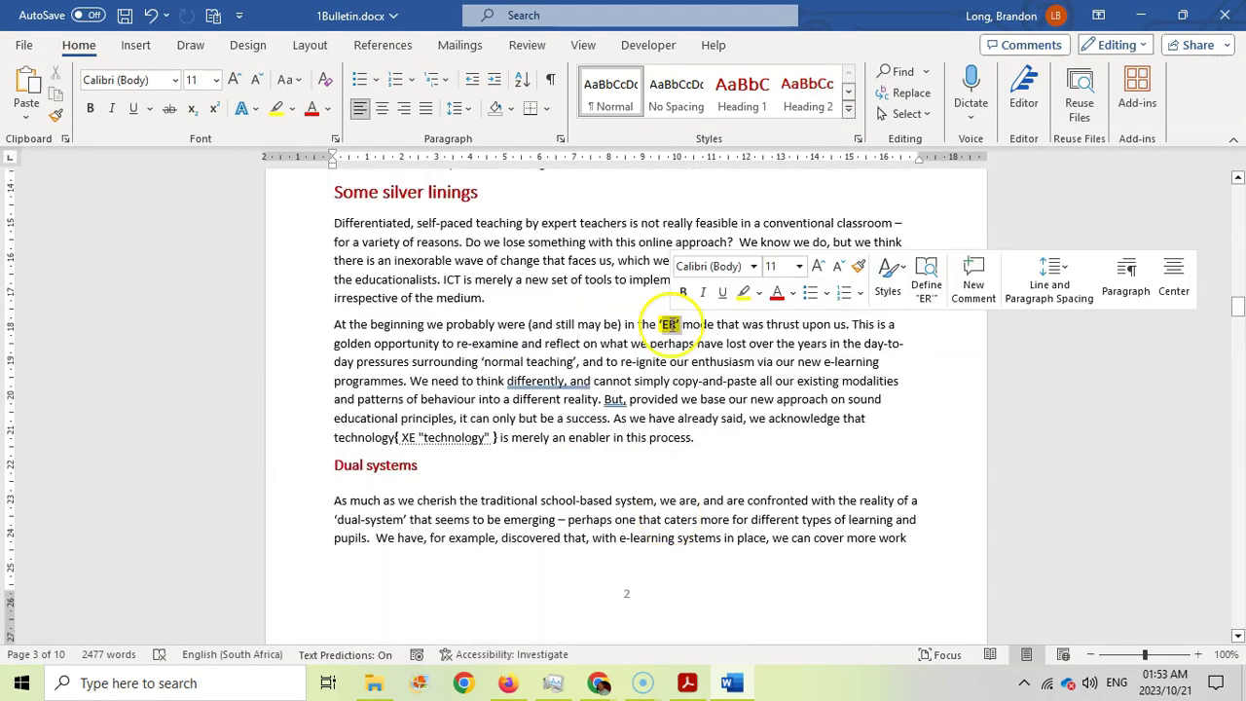
left_click(382, 44)
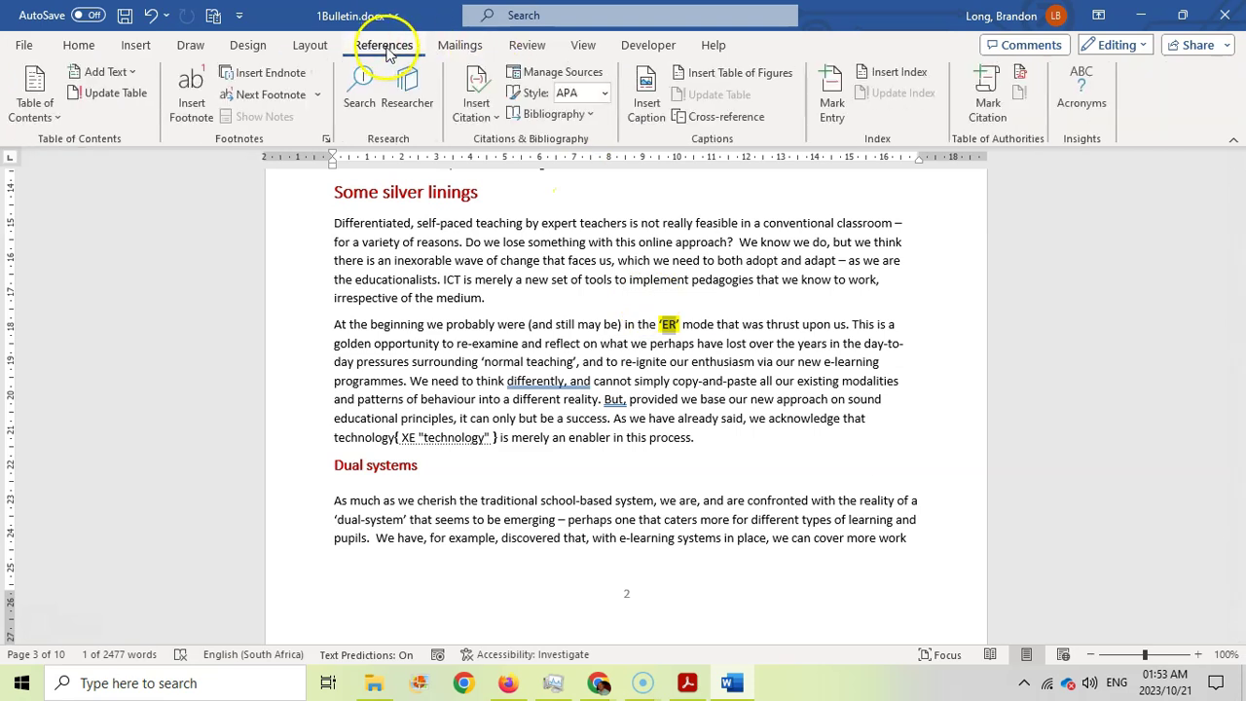
left_click(198, 119)
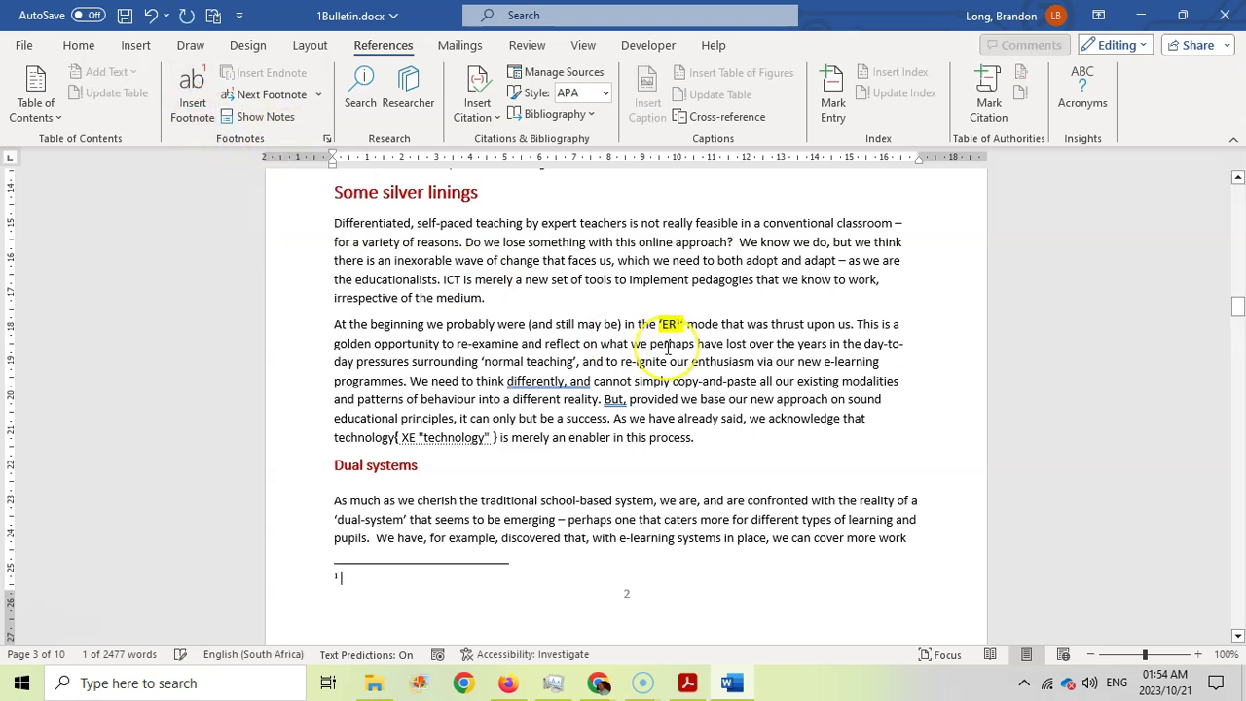
key("ctrl+z")
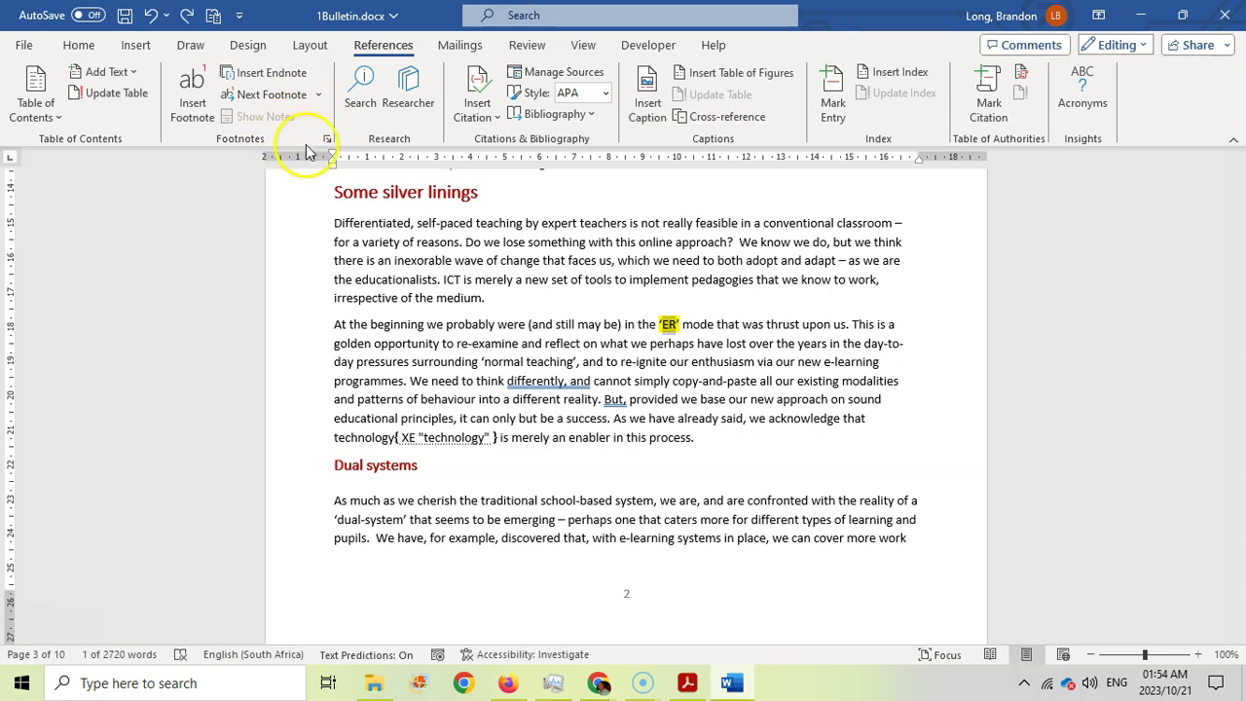
Insert a bottom-of-page footnote at 'ER' with number format A, B, C and the text 'Emergency Rescue'
left_click(327, 139)
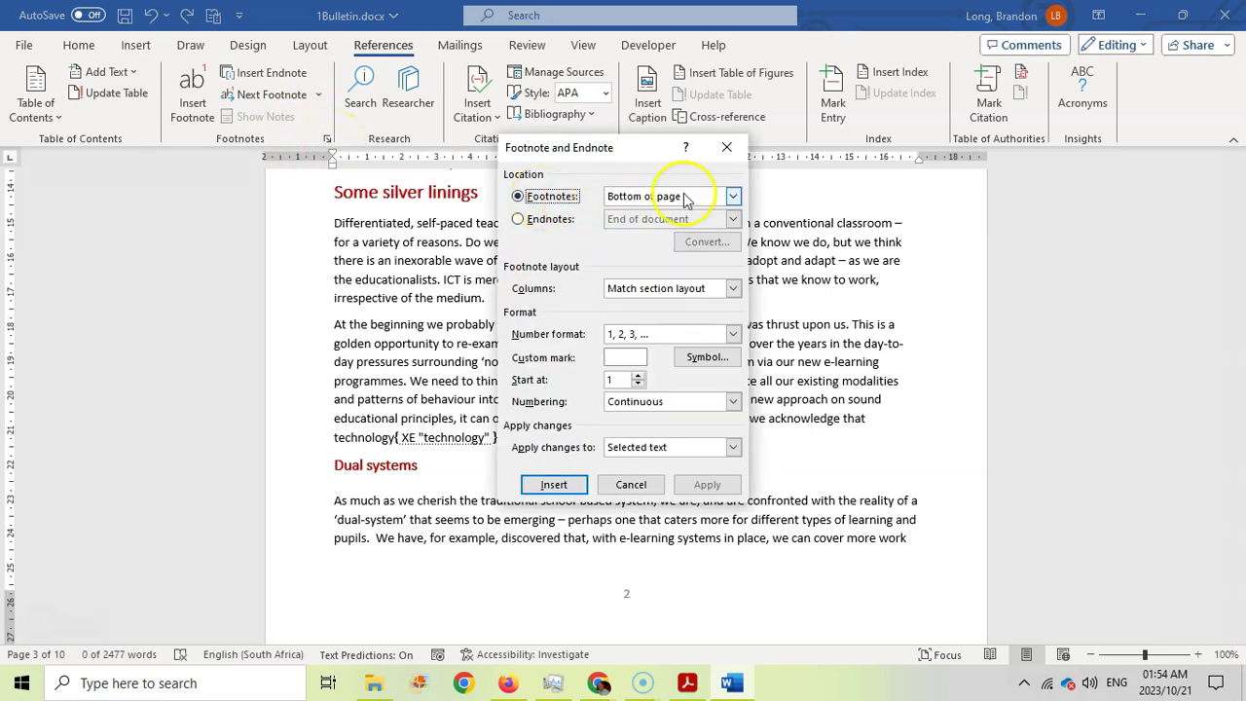
left_click(732, 333)
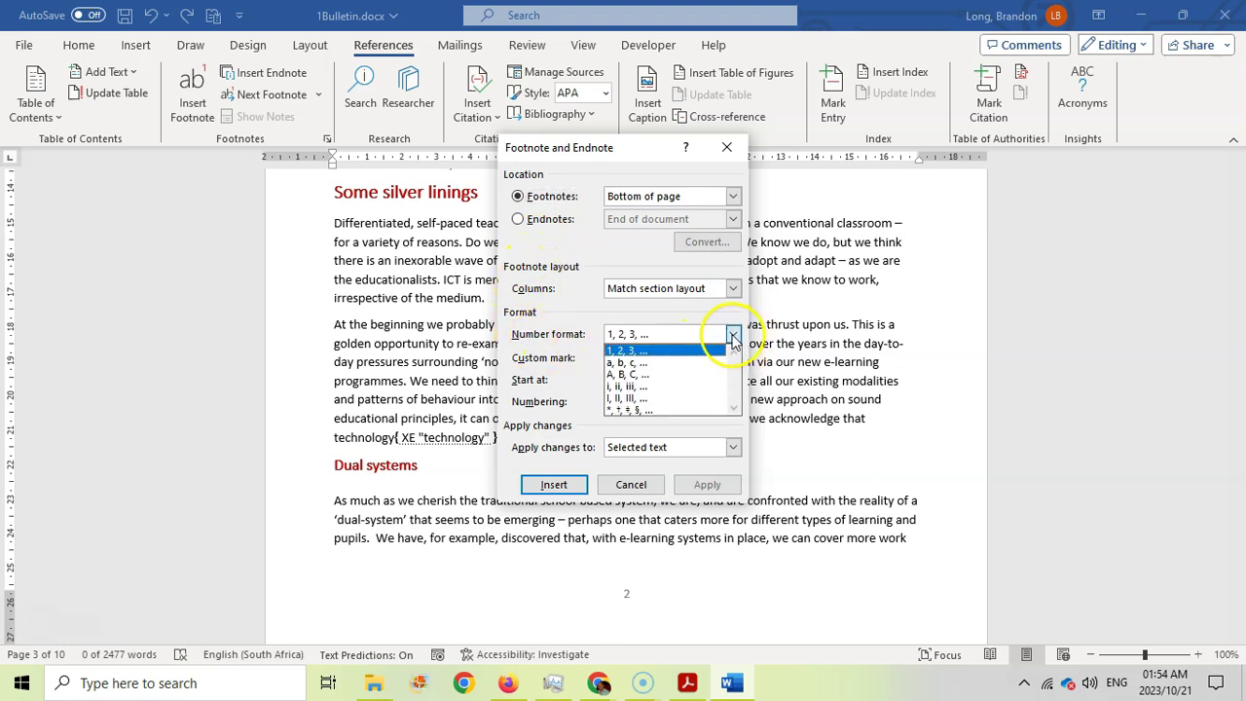
left_click(642, 375)
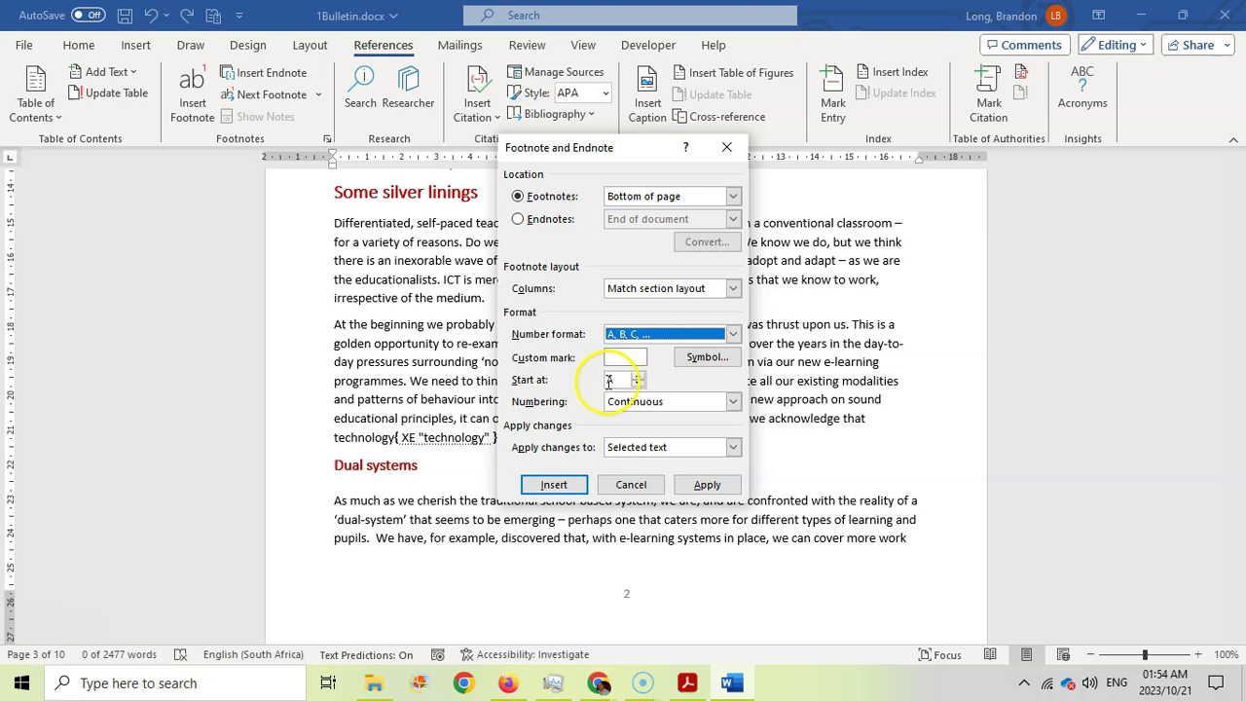
left_click(554, 484)
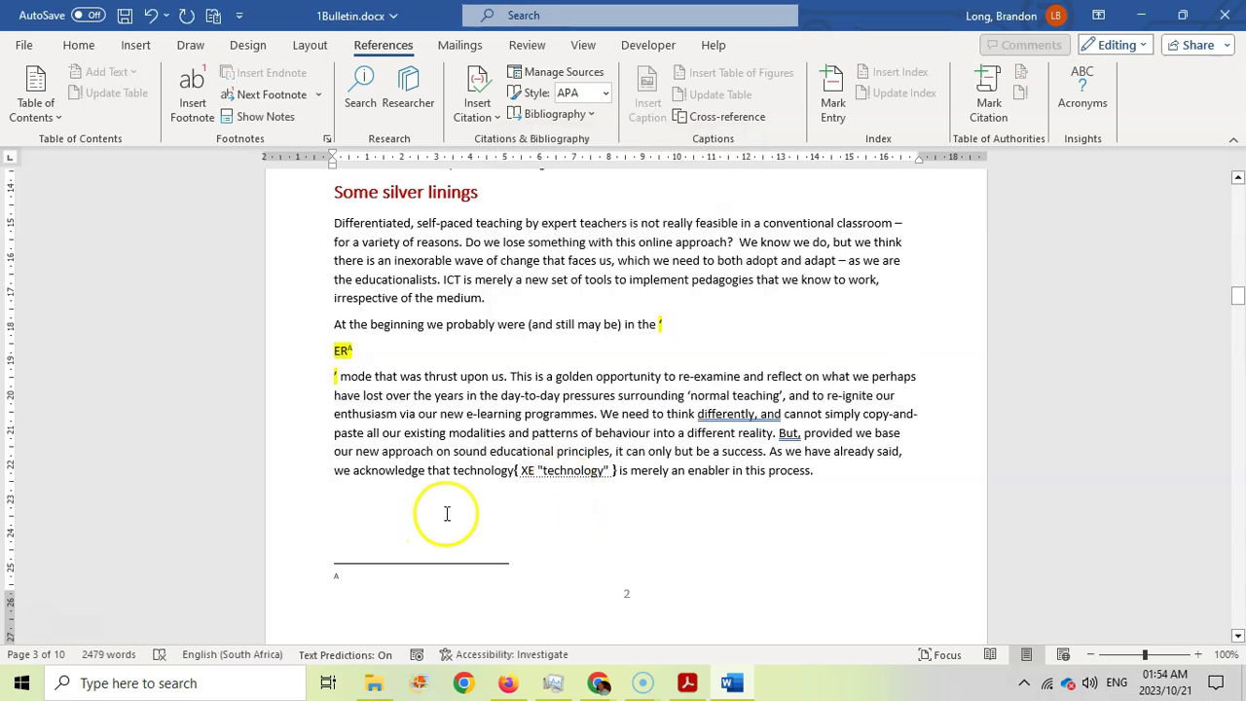
type("Emergency Rescue")
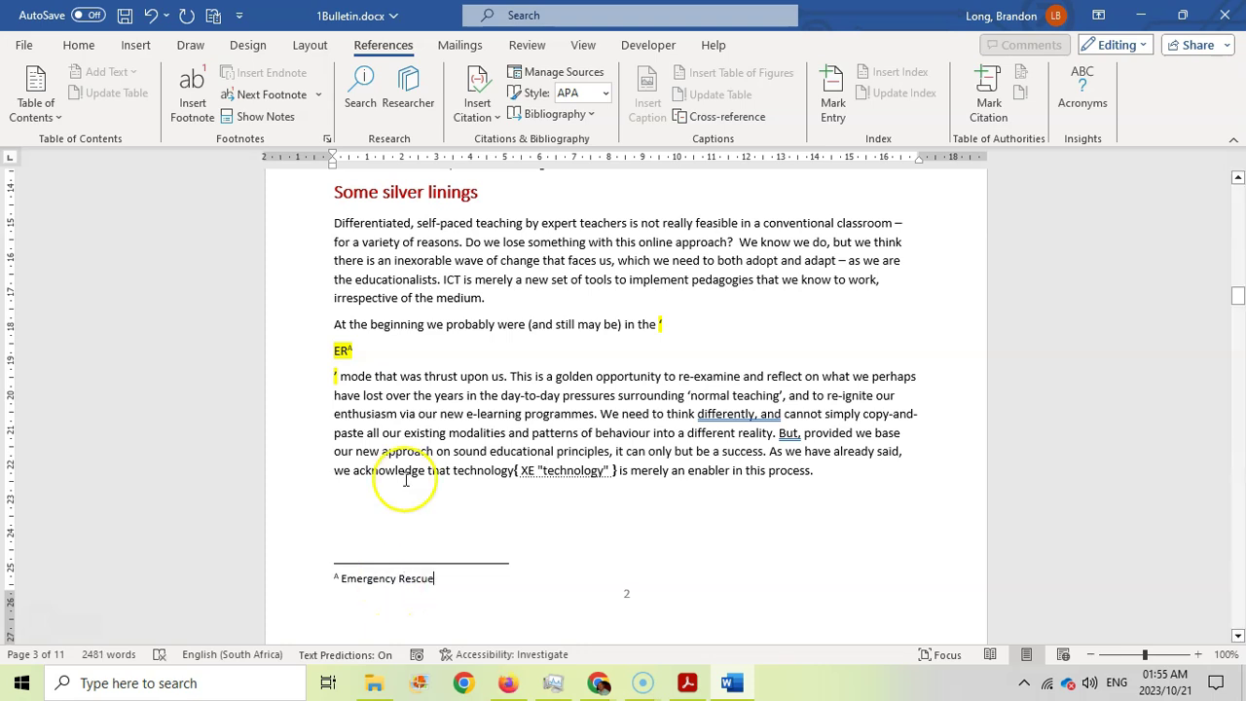
double_click(407, 482)
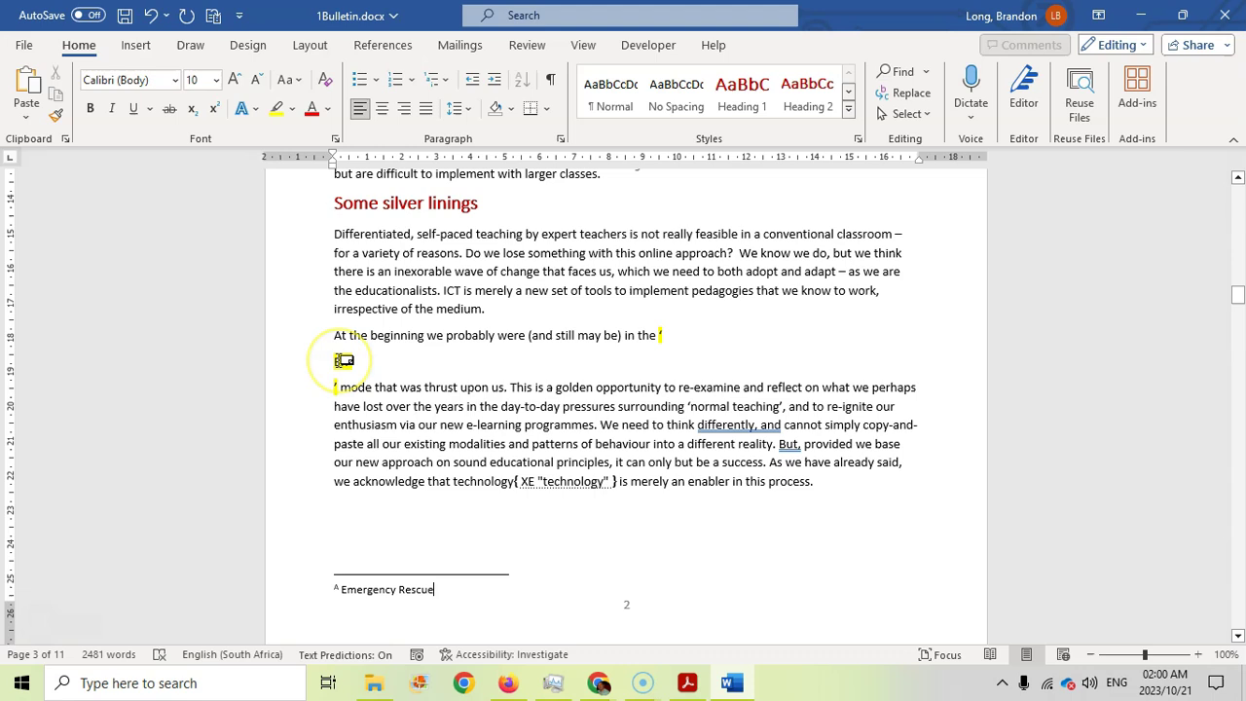
mouse_move(343, 360)
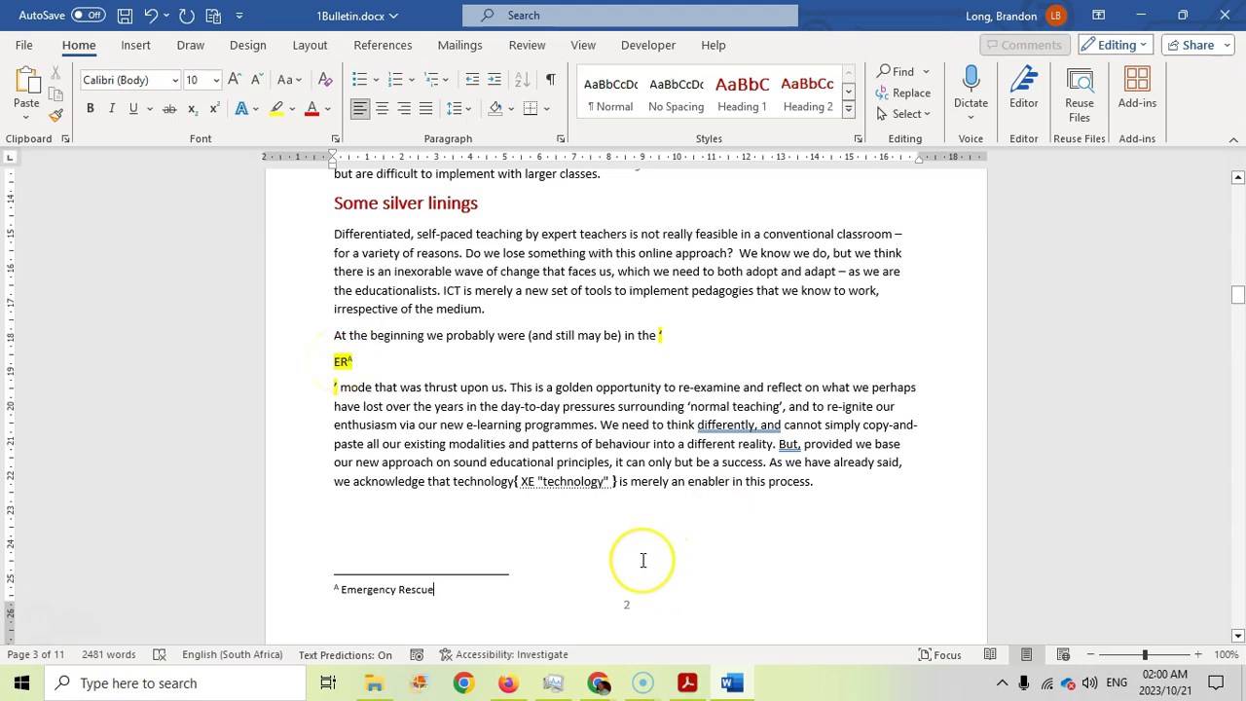
Compare the sample paragraph in question 1.6 of the exam paper with the green-shaded paragraph under 'Adoption and adaption'
key("alt+Tab")
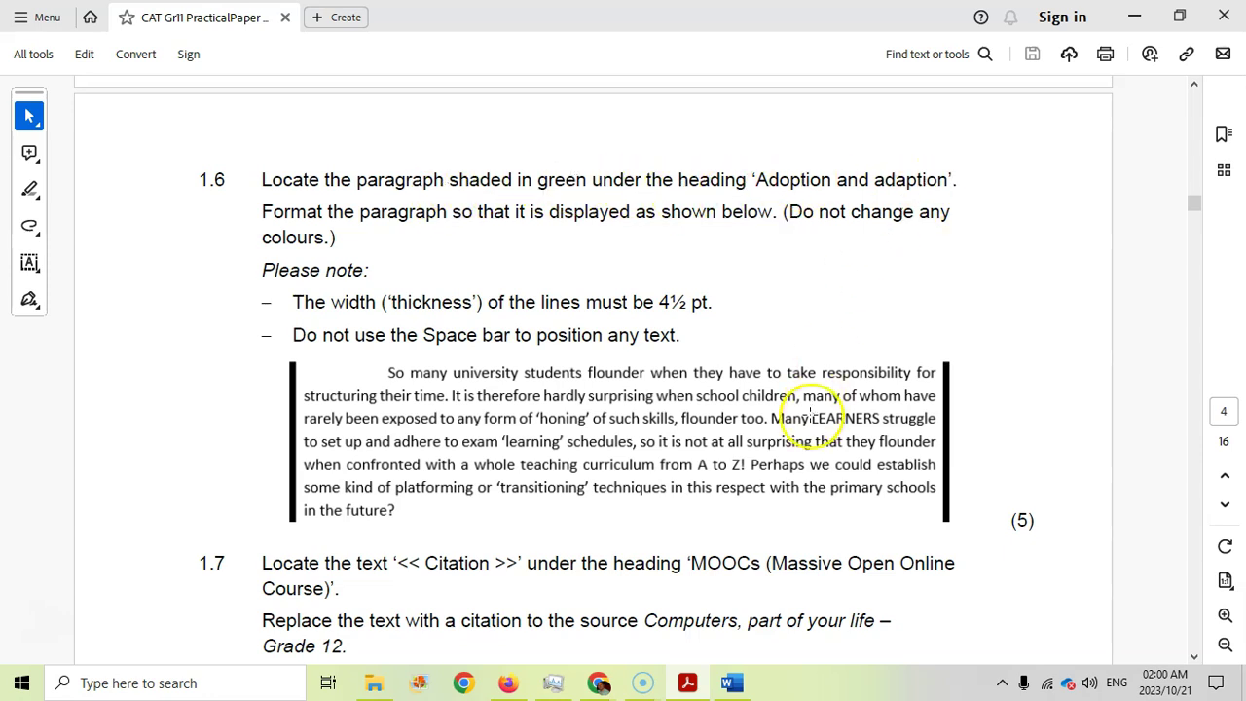
left_click(732, 682)
scroll(525, 272, "down", 3)
scroll(525, 268, "down", 5)
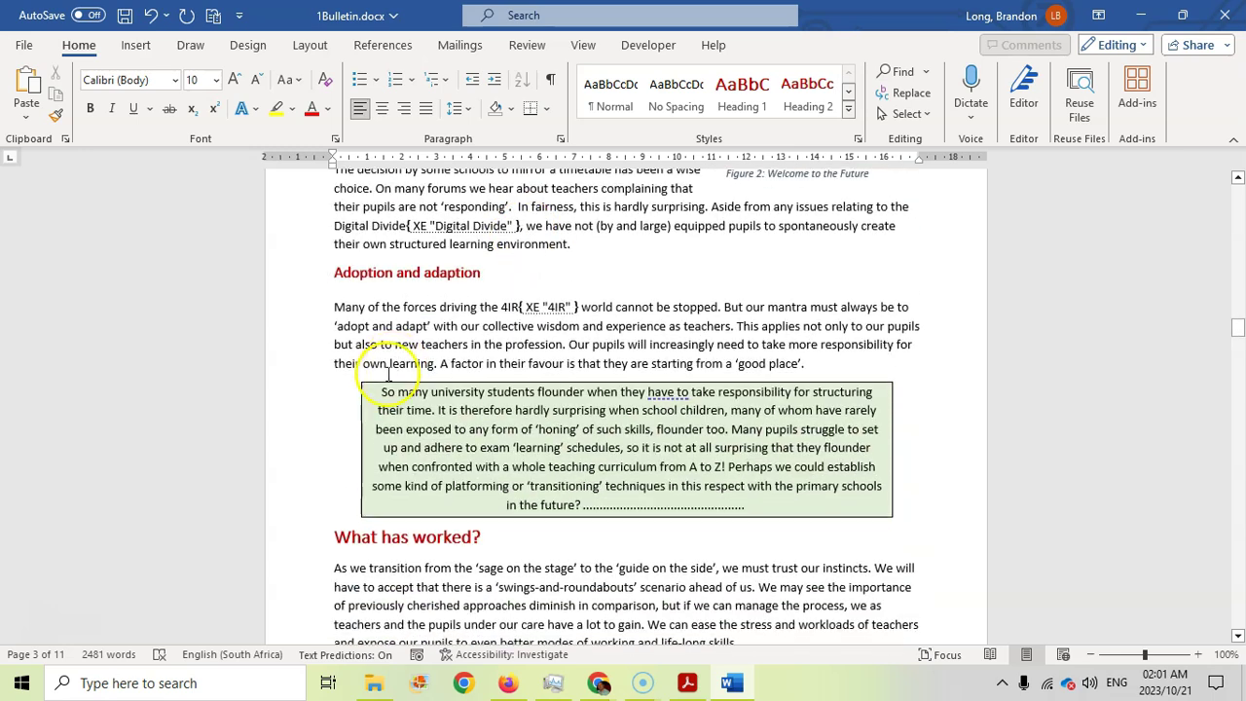
left_click(687, 682)
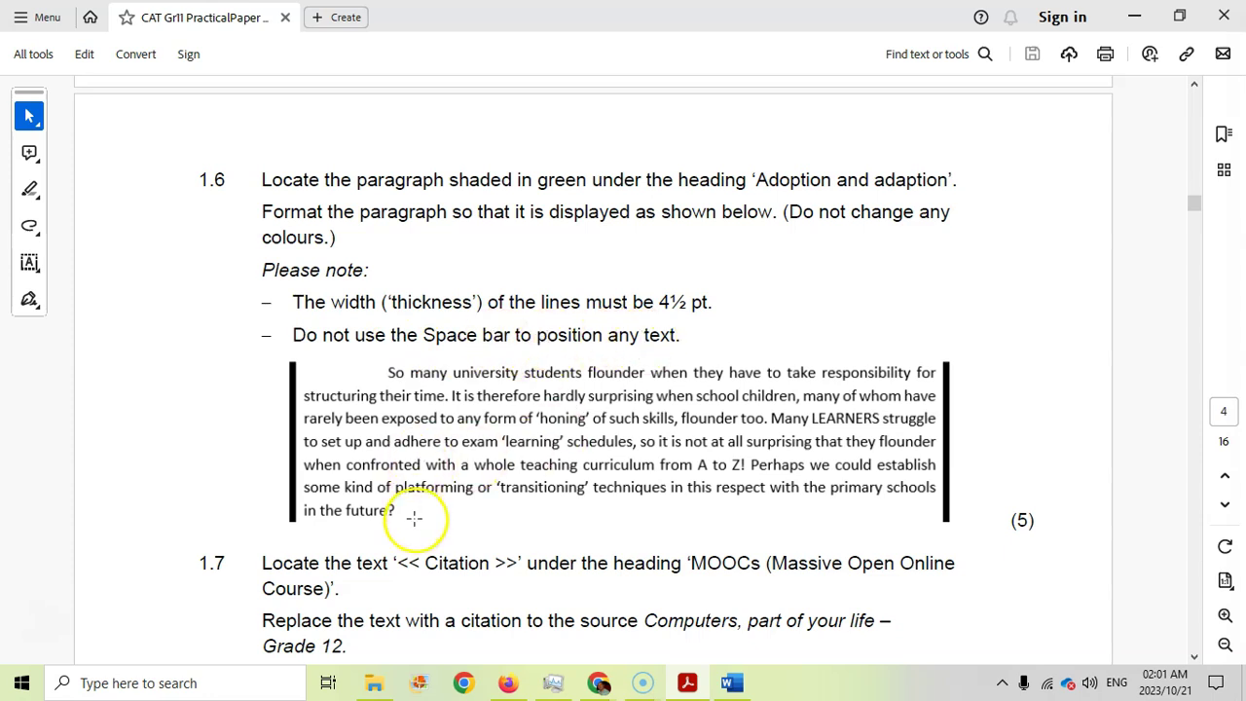
left_click(730, 683)
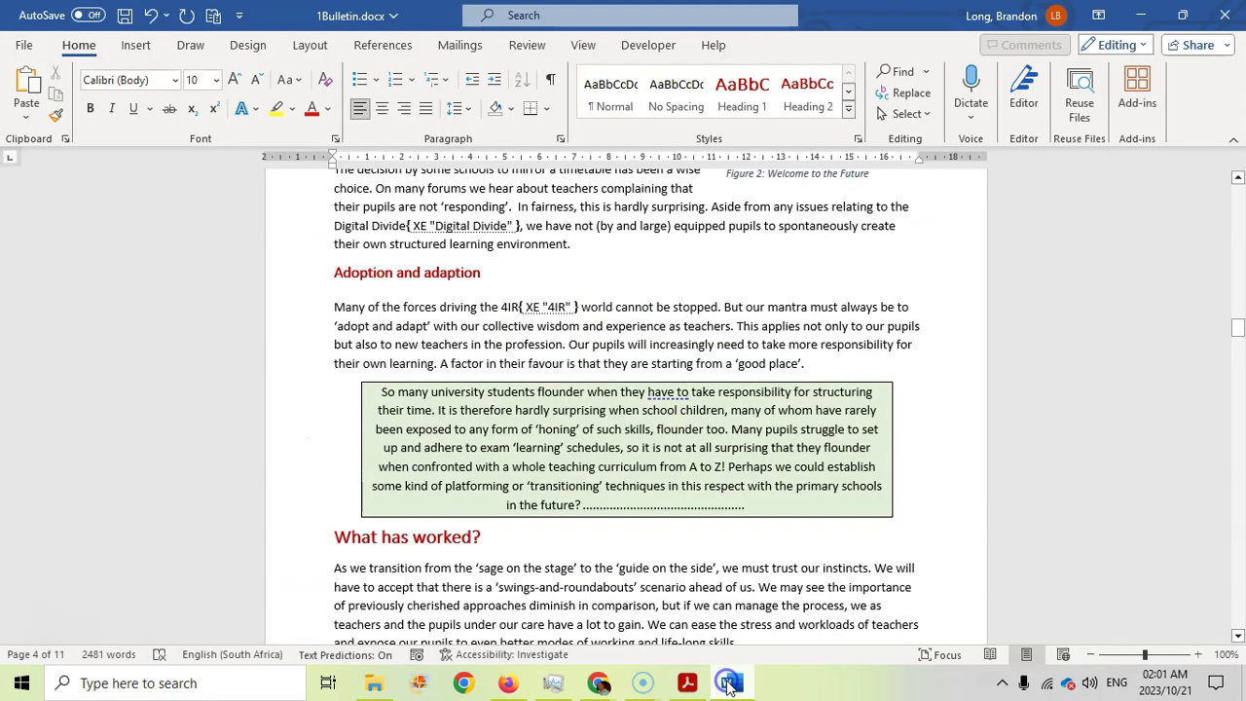
Remove the top and bottom borders of the green-shaded paragraph under 'Adoption and adaption' and make its left and right borders 4½ pt wide
left_click_drag(754, 505, 381, 393)
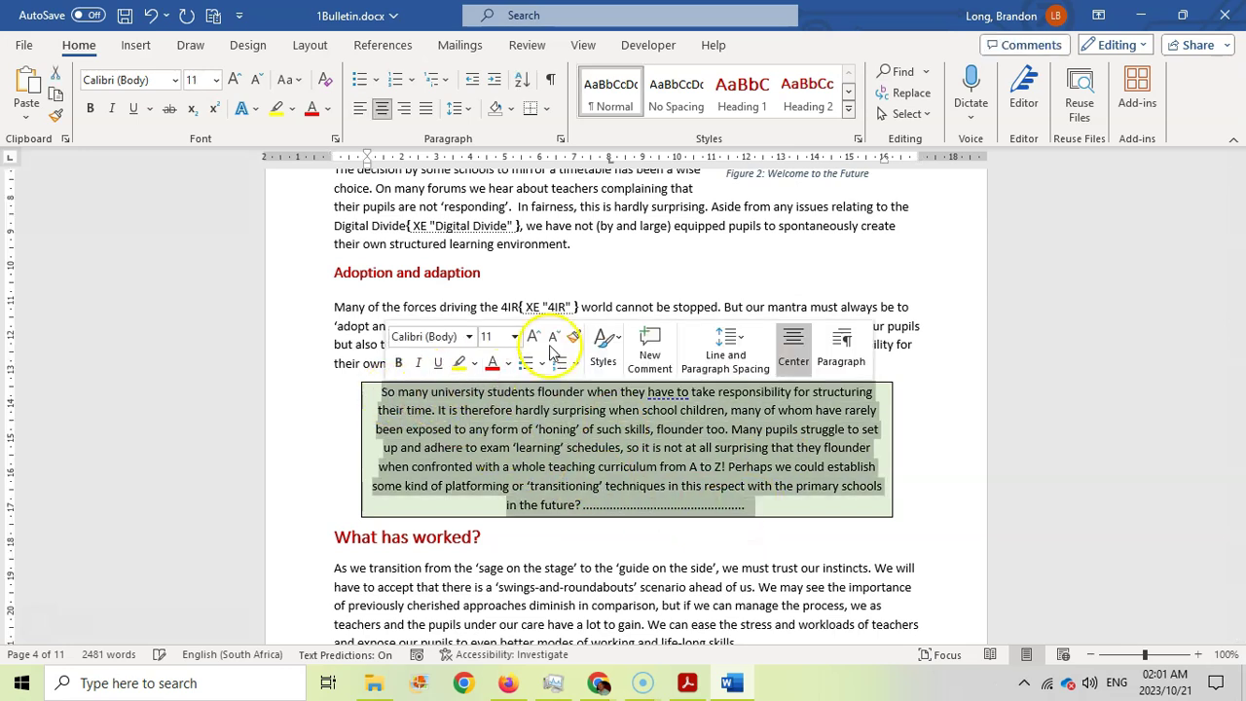
left_click(547, 109)
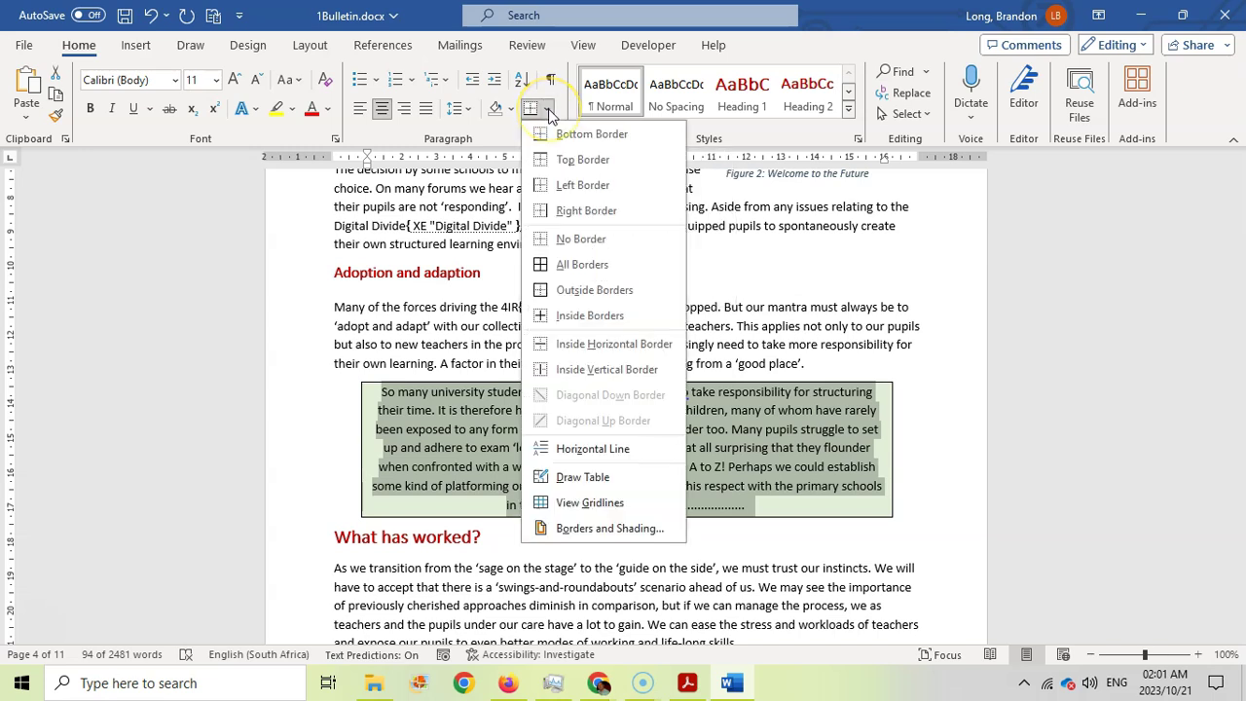
left_click(584, 528)
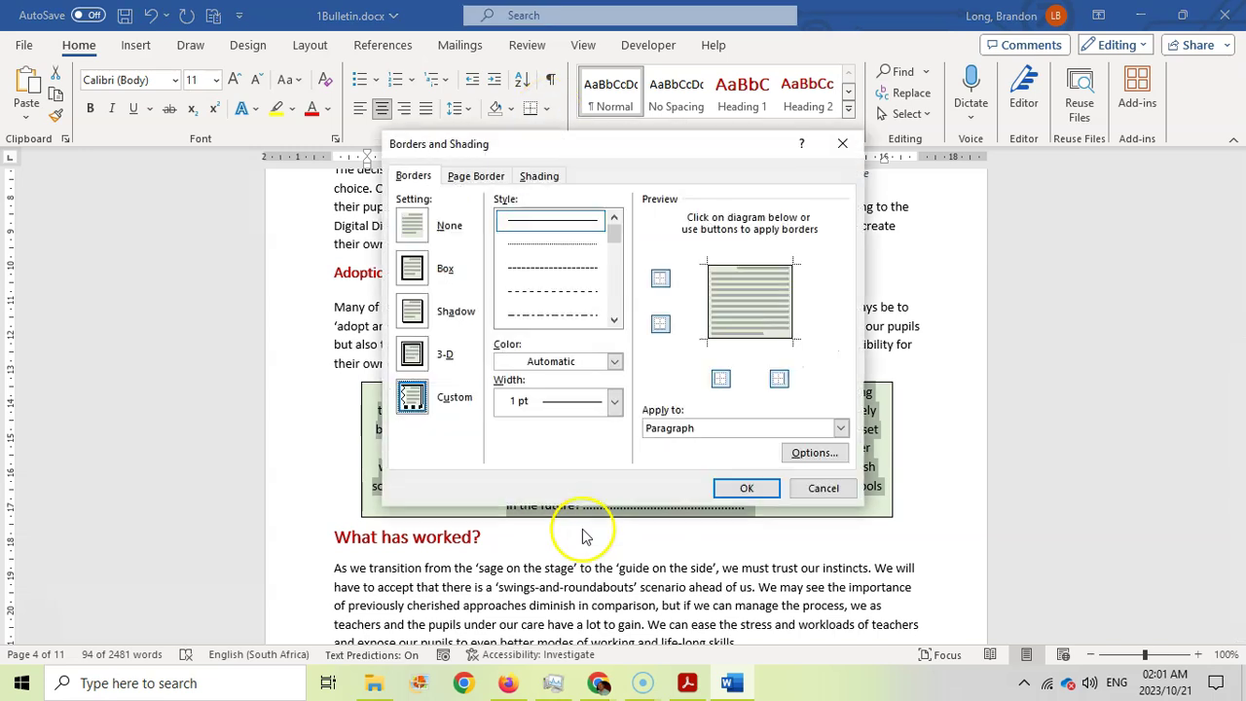
left_click(687, 682)
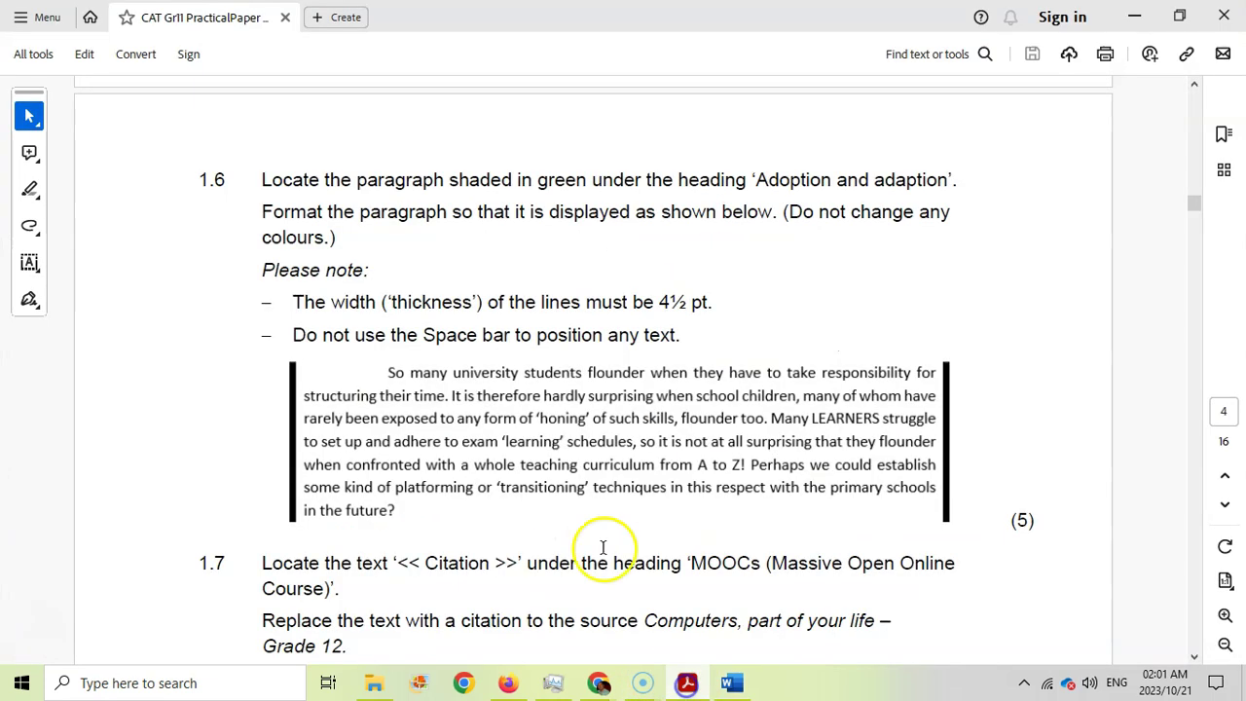
left_click(732, 682)
left_click(659, 280)
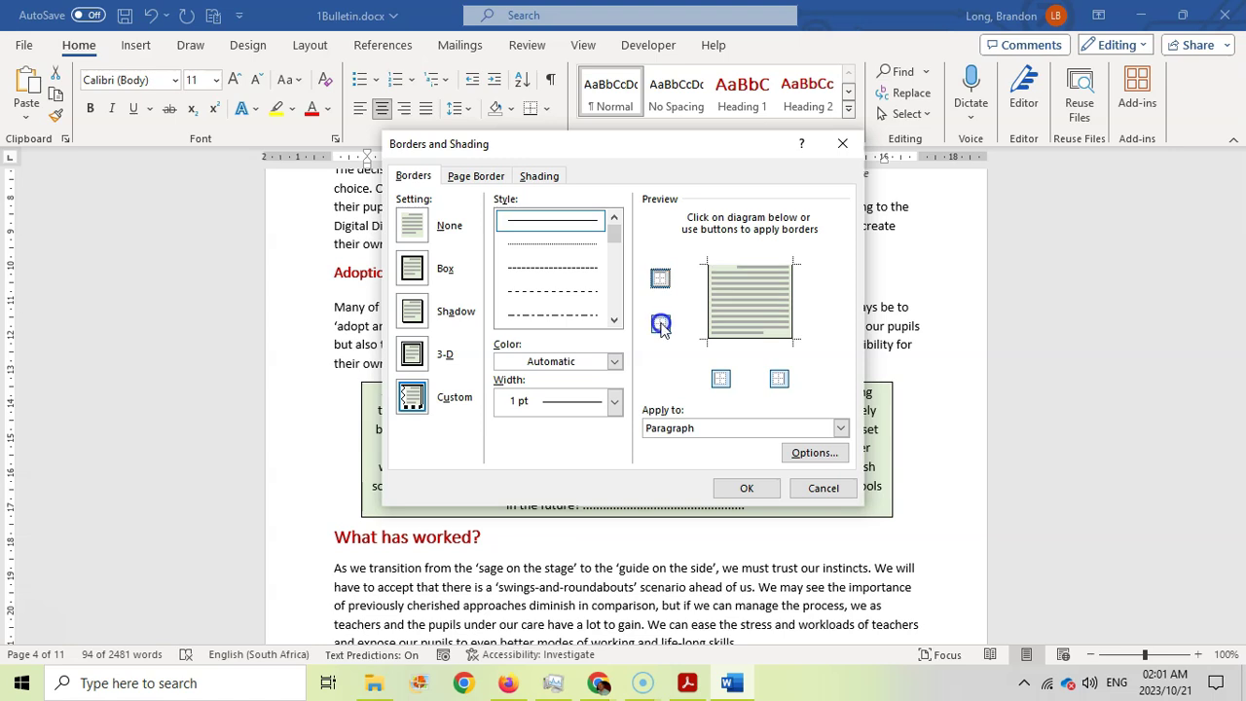
left_click(615, 403)
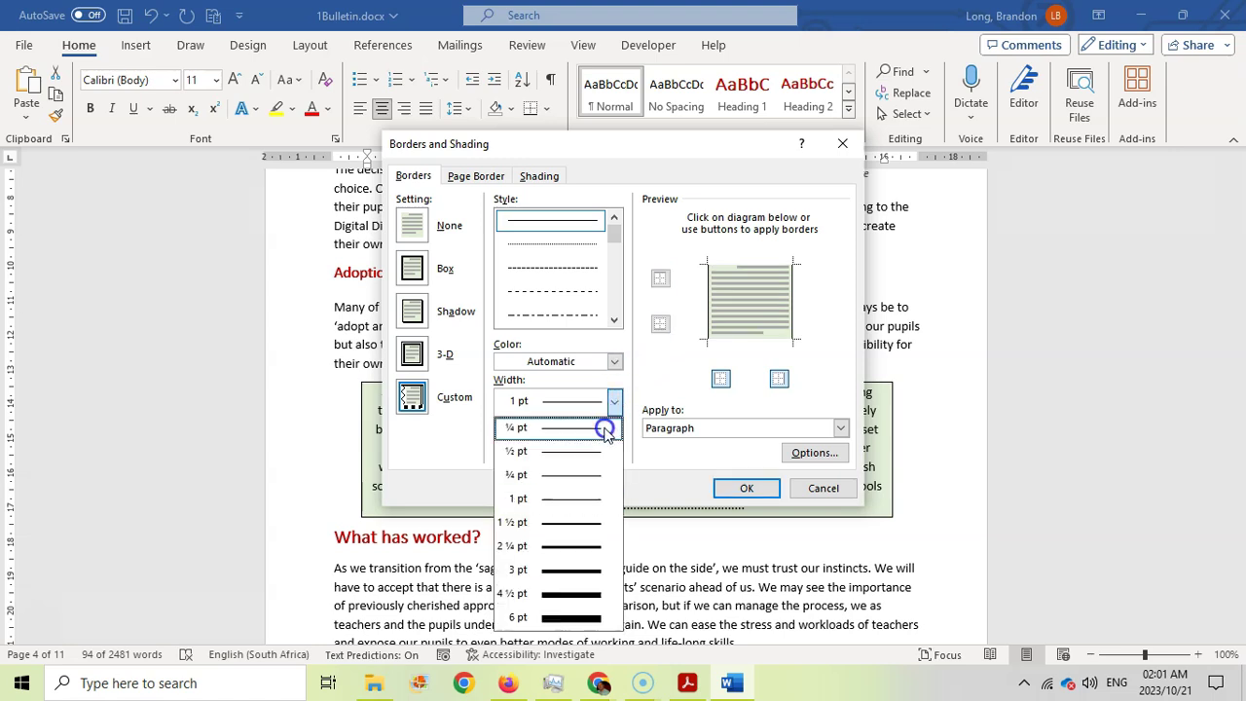
left_click(548, 588)
left_click(750, 384)
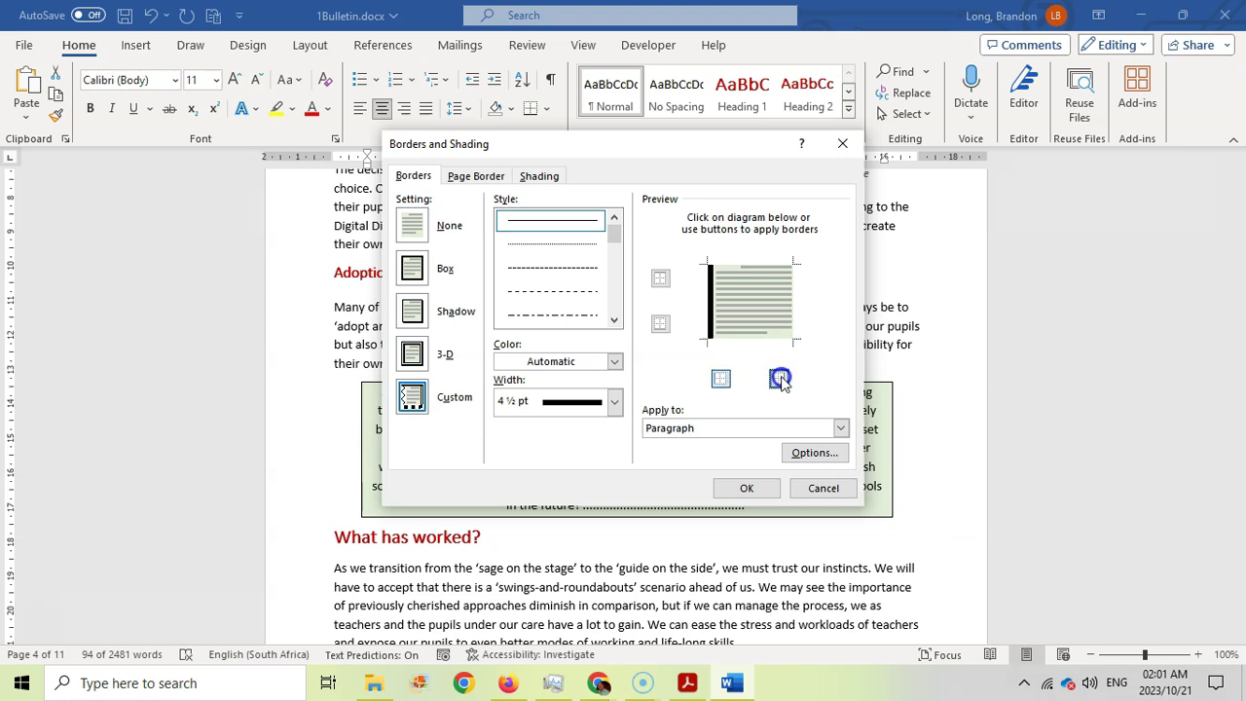
left_click(768, 489)
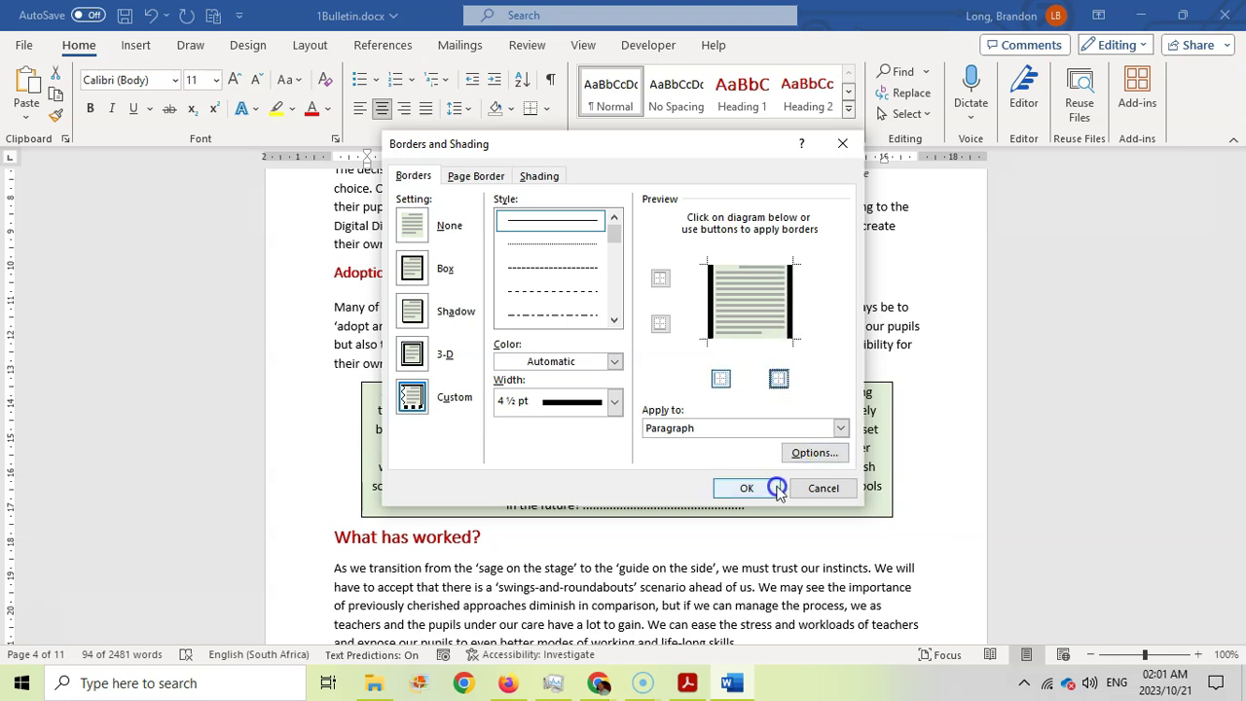
Check the sample in question 1.6 of the exam paper and justify the green-shaded paragraph
key("alt+Tab")
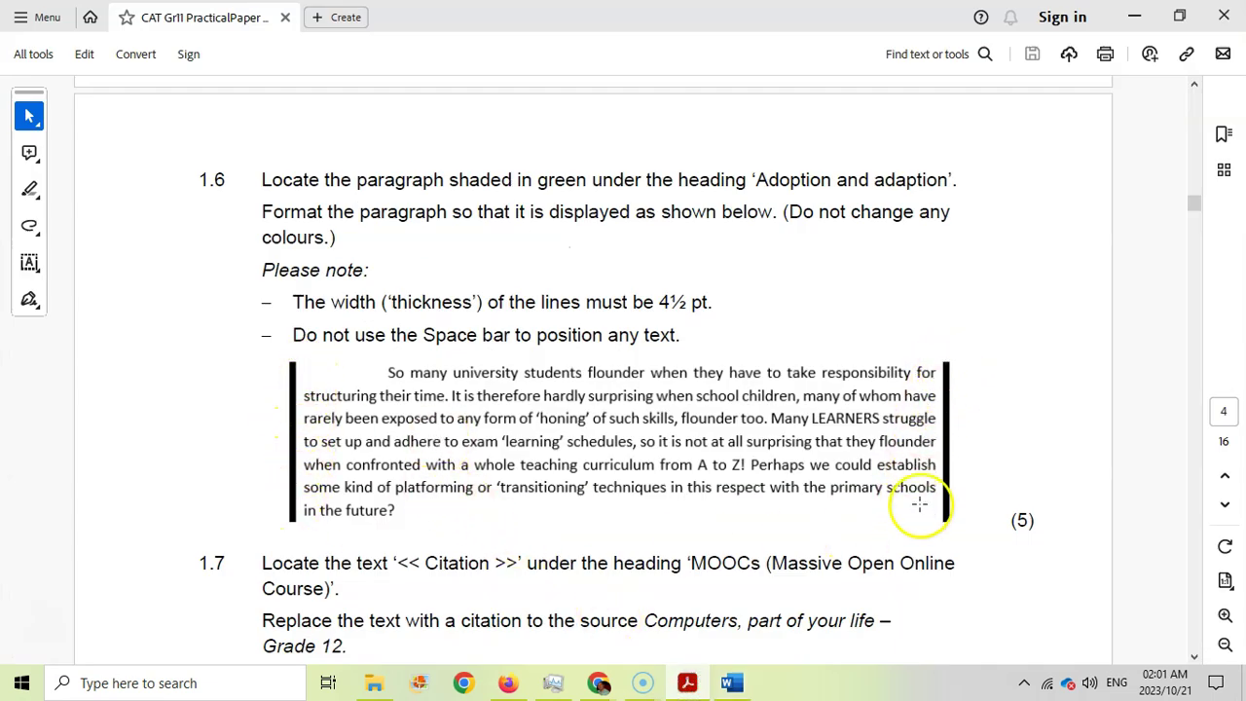
left_click(733, 686)
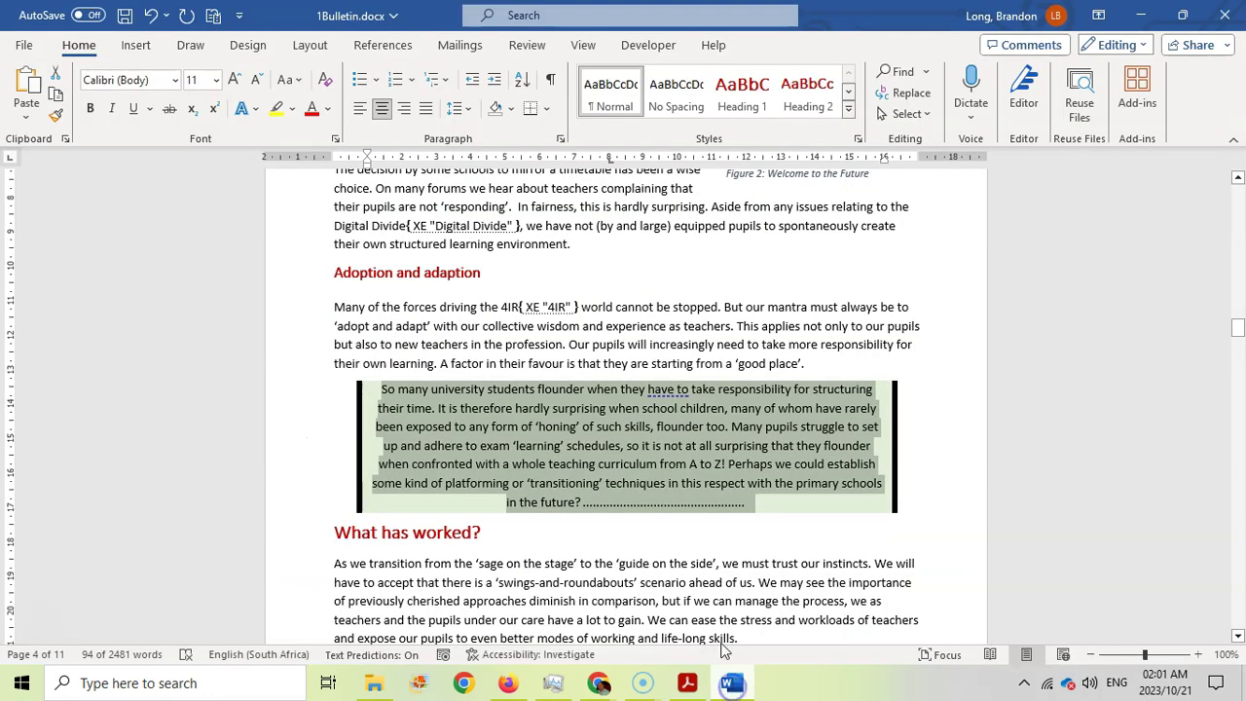
left_click(428, 111)
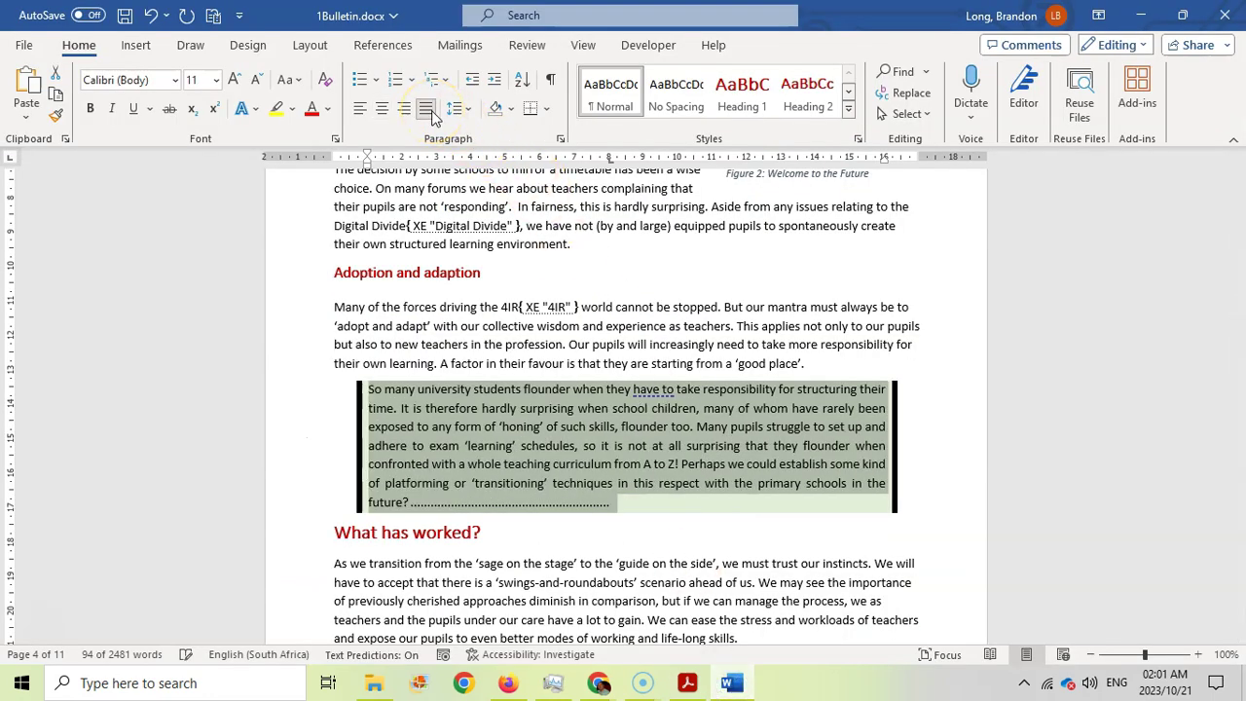
Delete the dotted tab leaders after 'future?' at the end of the green-shaded paragraph, using the formatting marks to check, and hide the marks again
left_click(525, 506)
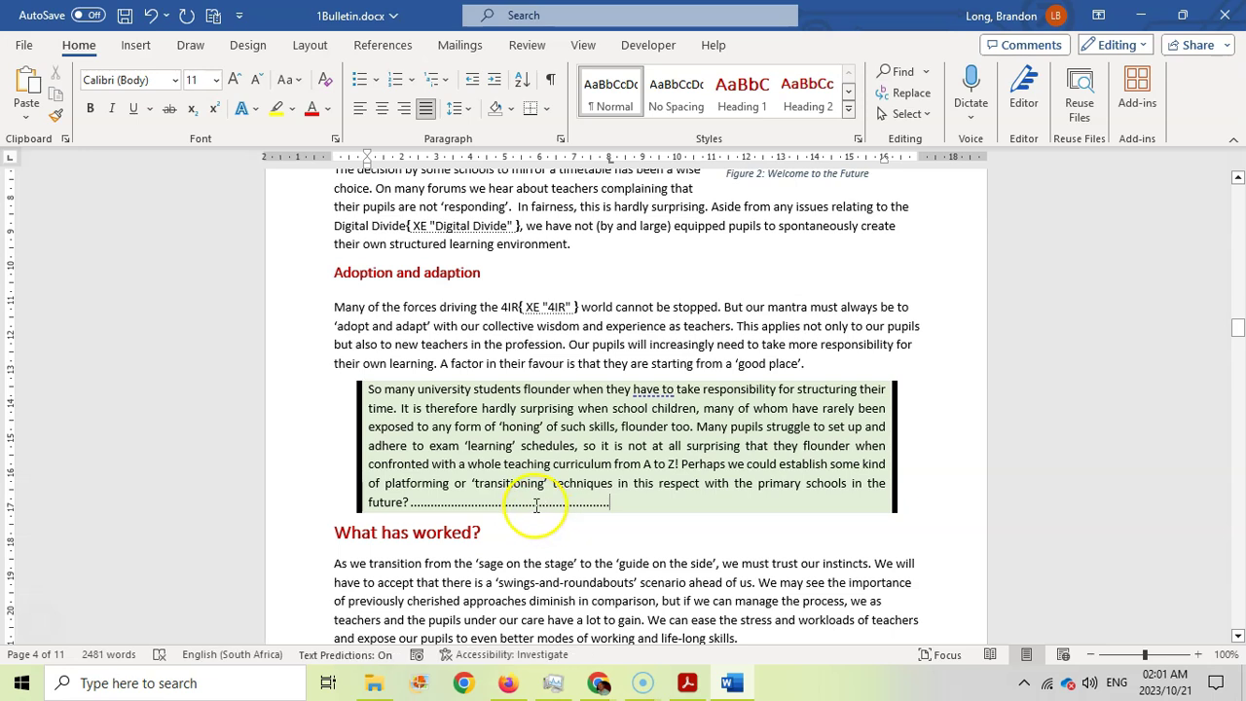
left_click(687, 684)
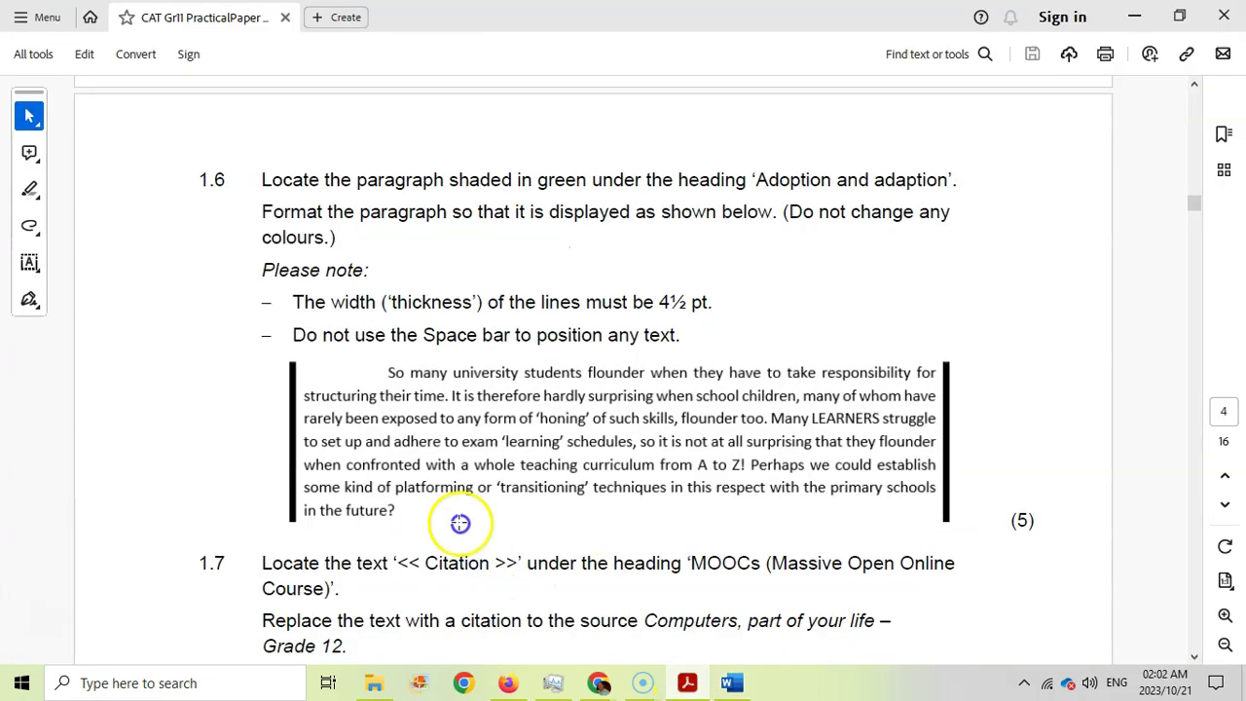
left_click(732, 682)
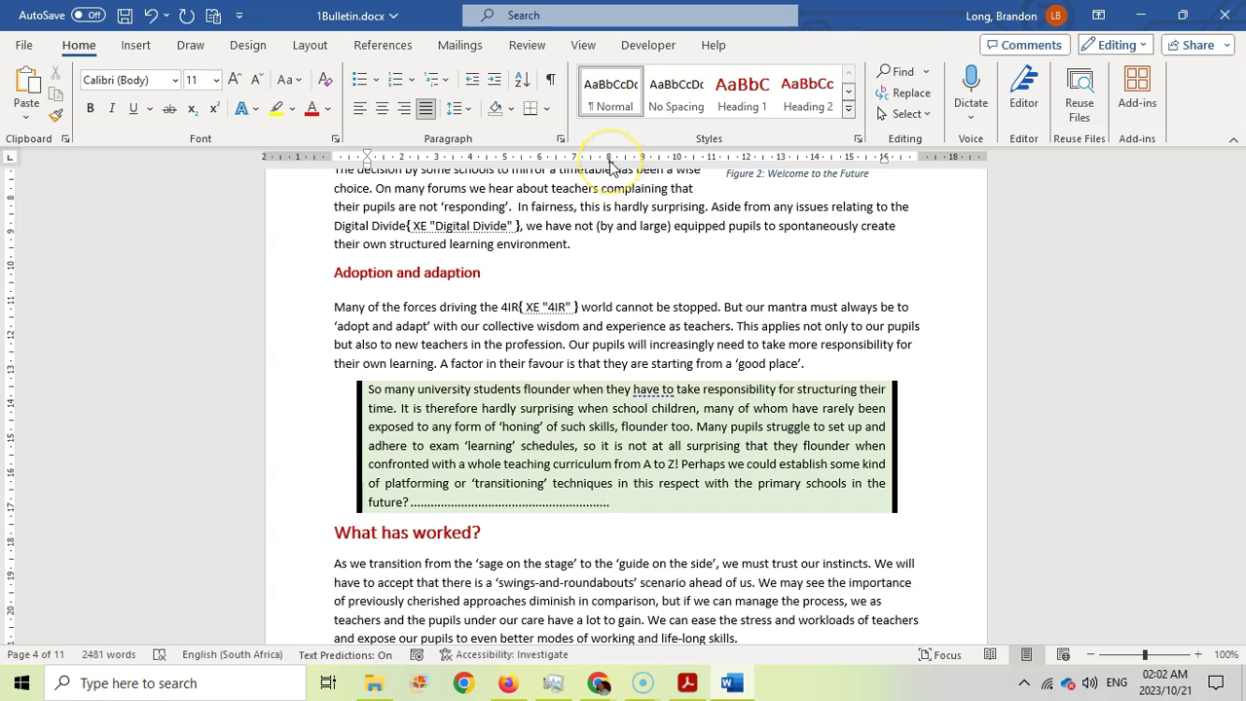
left_click(603, 483)
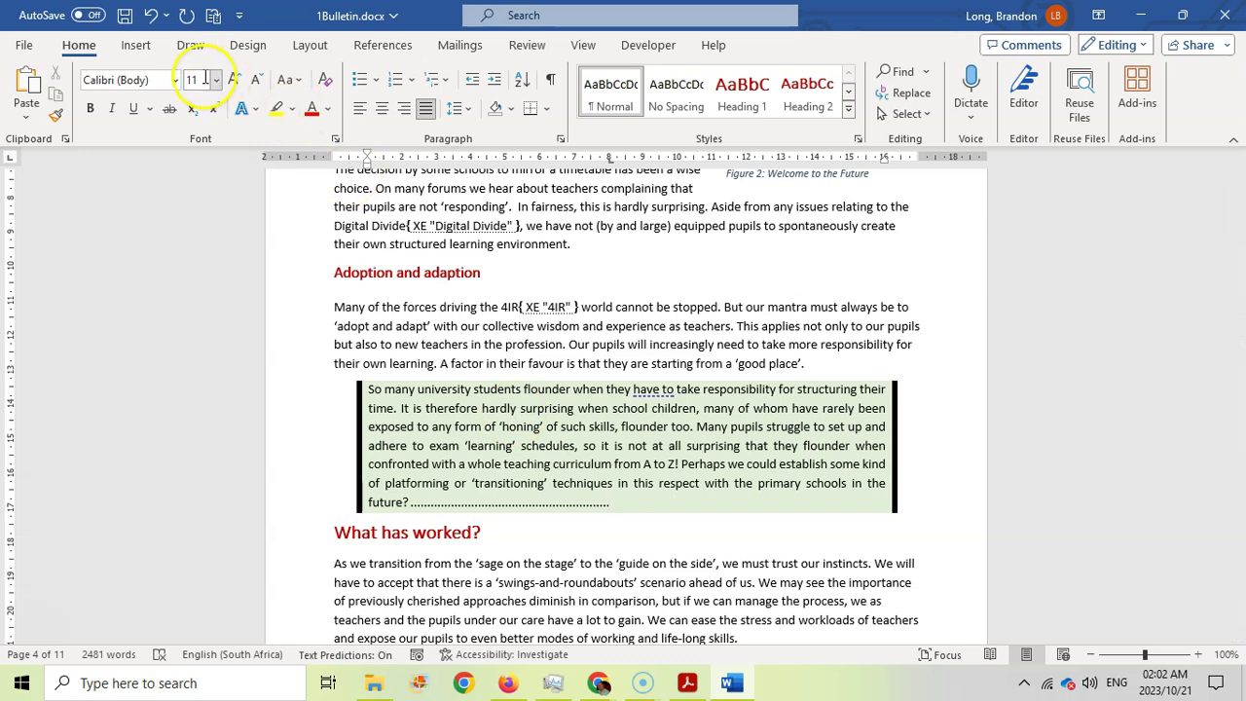
left_click(550, 82)
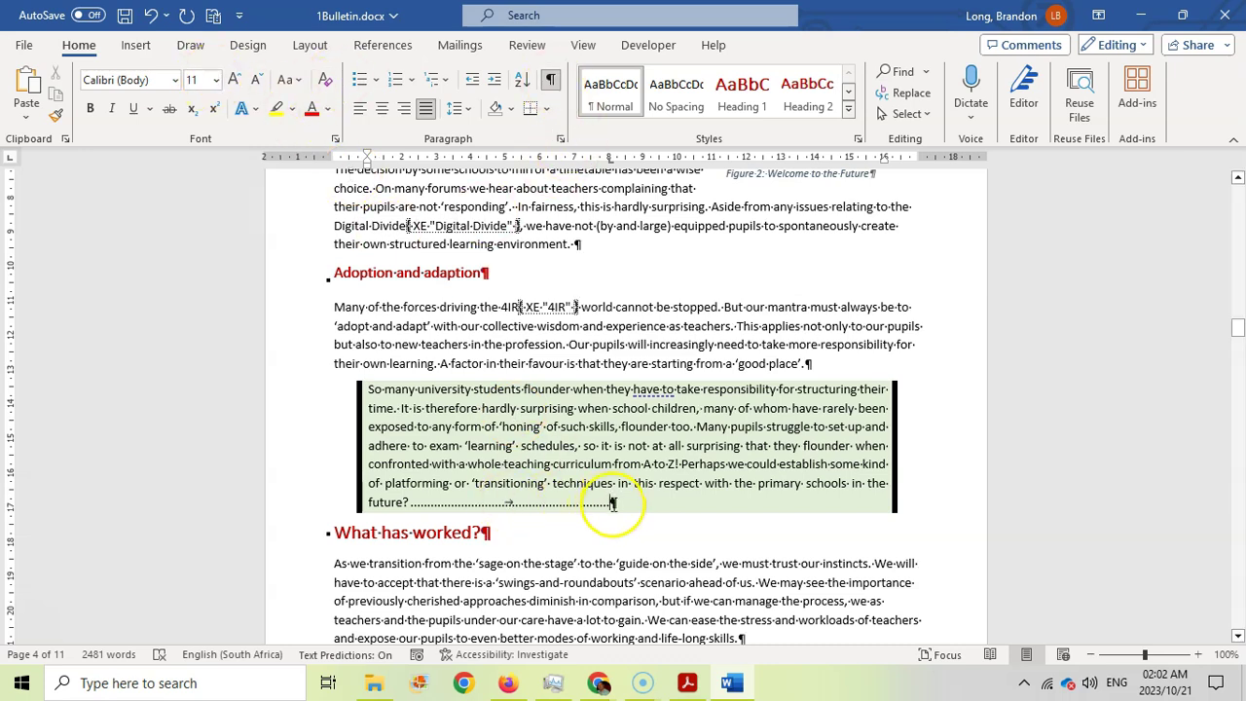
left_click(551, 80)
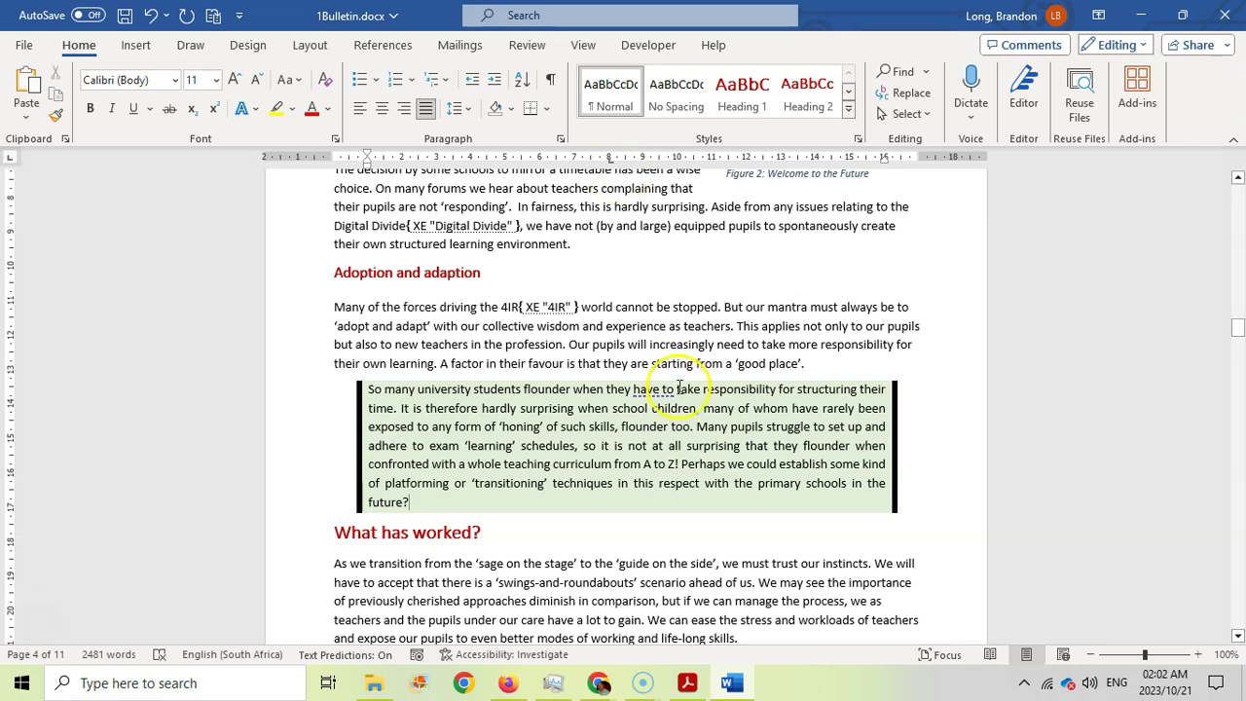
Check the sample's indent in the exam paper and set a first-line indent of 2 cm for the green-shaded paragraph
left_click(733, 685)
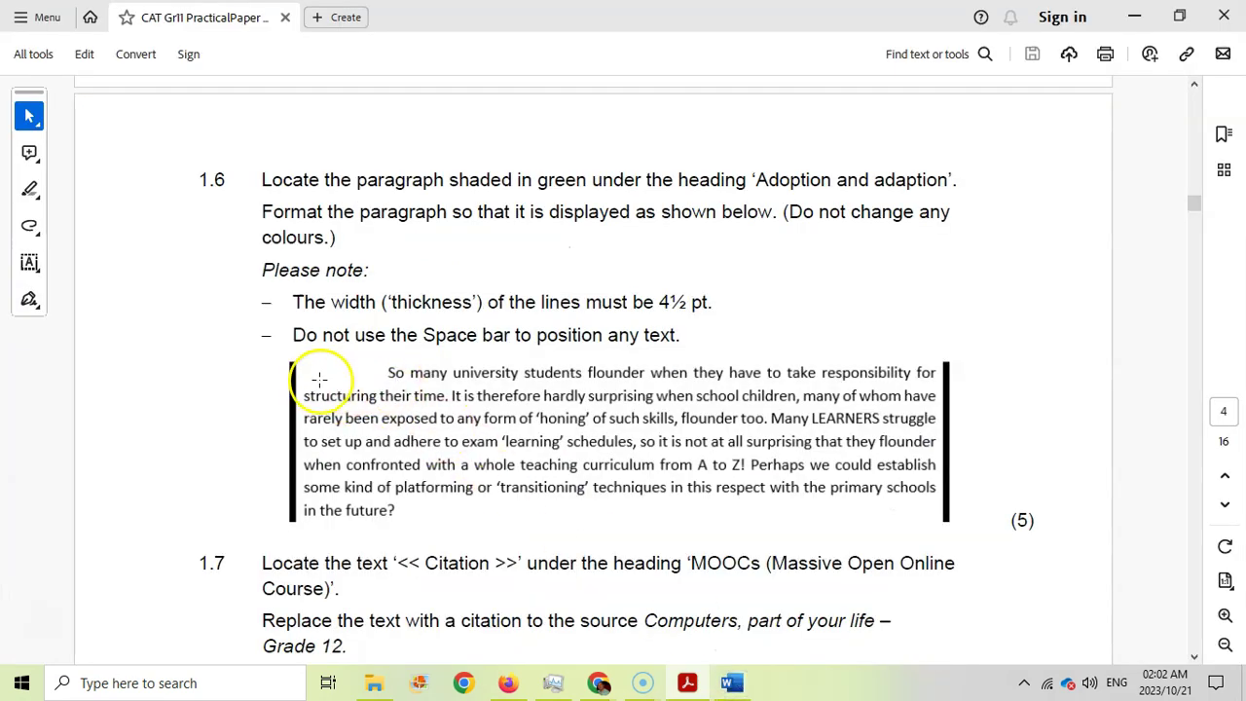
left_click(732, 684)
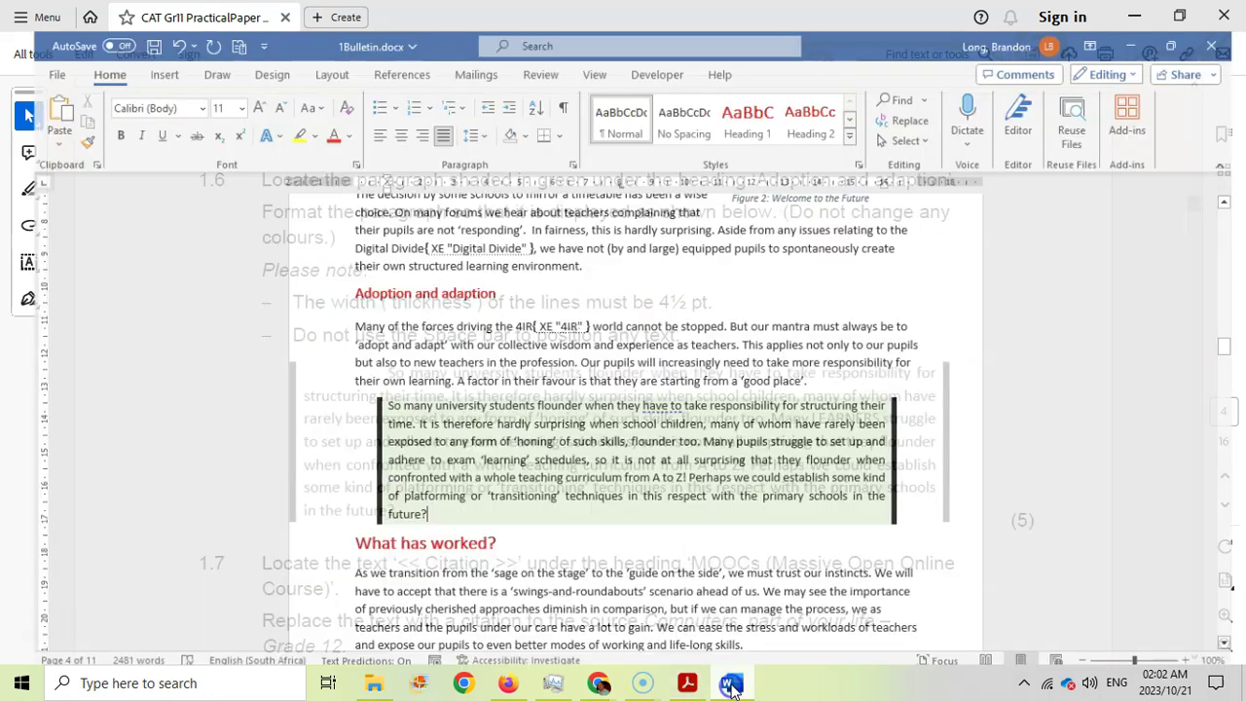
mouse_move(438, 499)
left_mouse_down()
mouse_move(436, 464)
mouse_move(353, 406)
mouse_move(370, 390)
mouse_move(373, 399)
left_mouse_up()
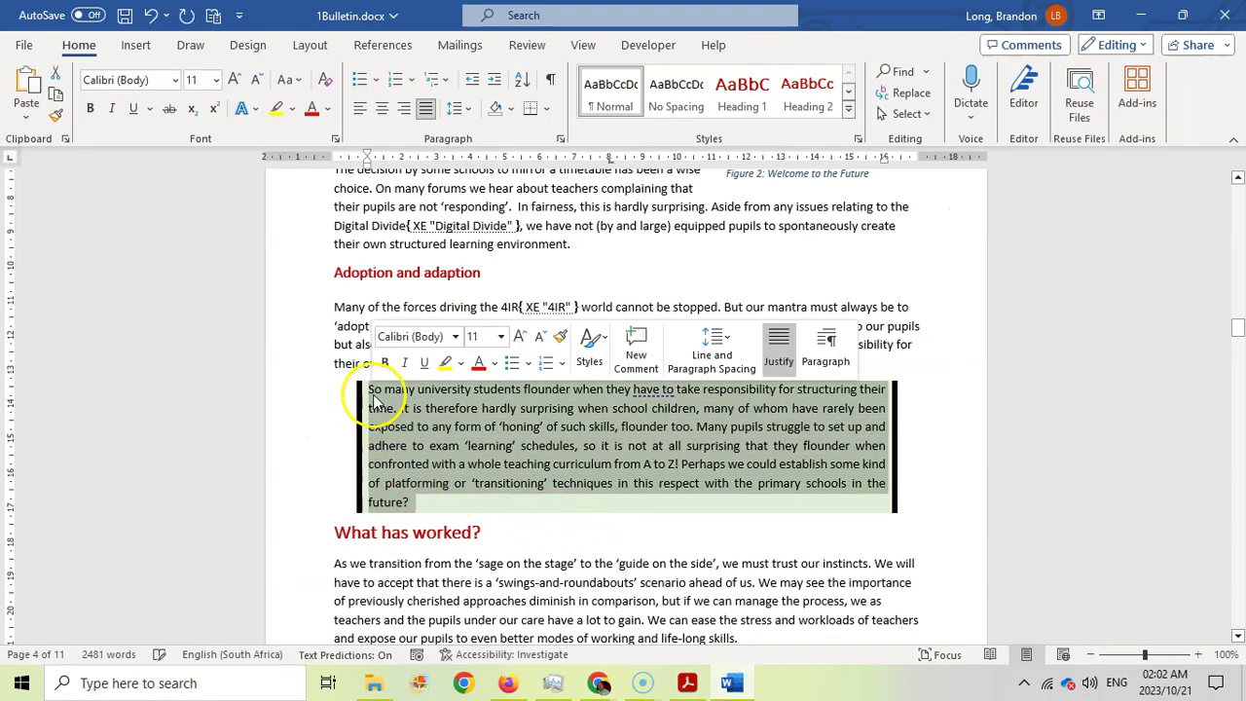
left_click(561, 142)
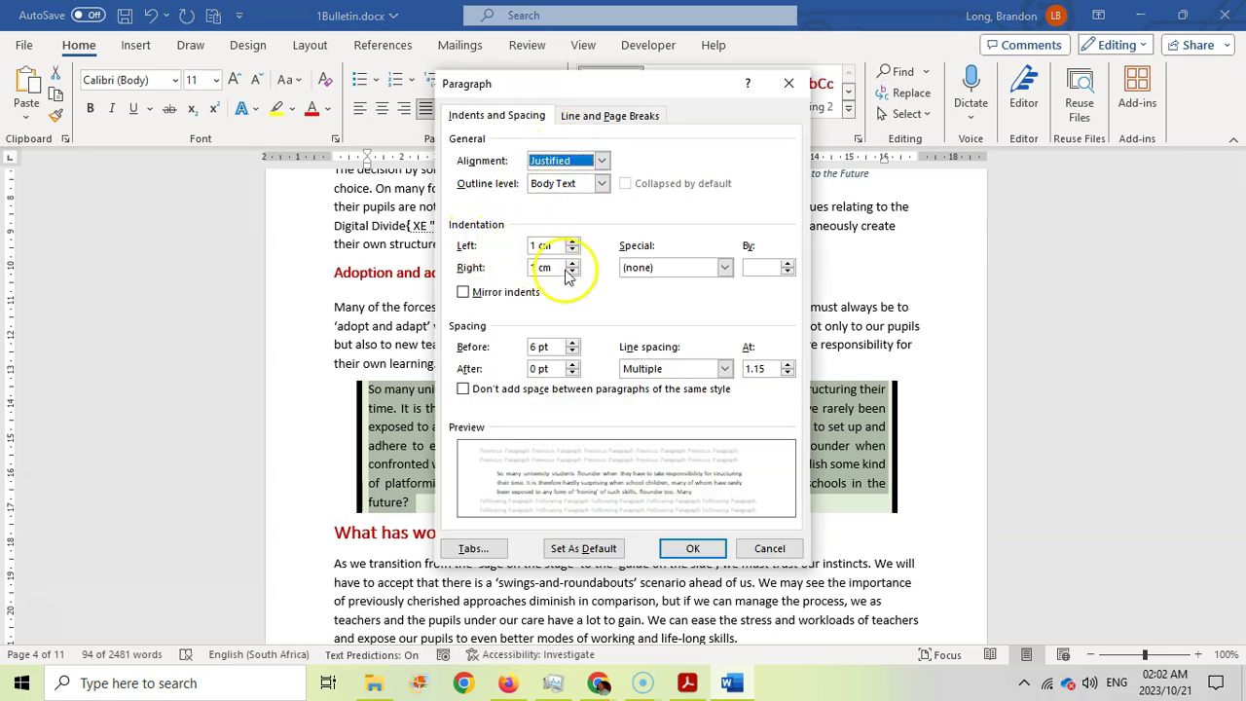
left_click(725, 268)
left_click(671, 296)
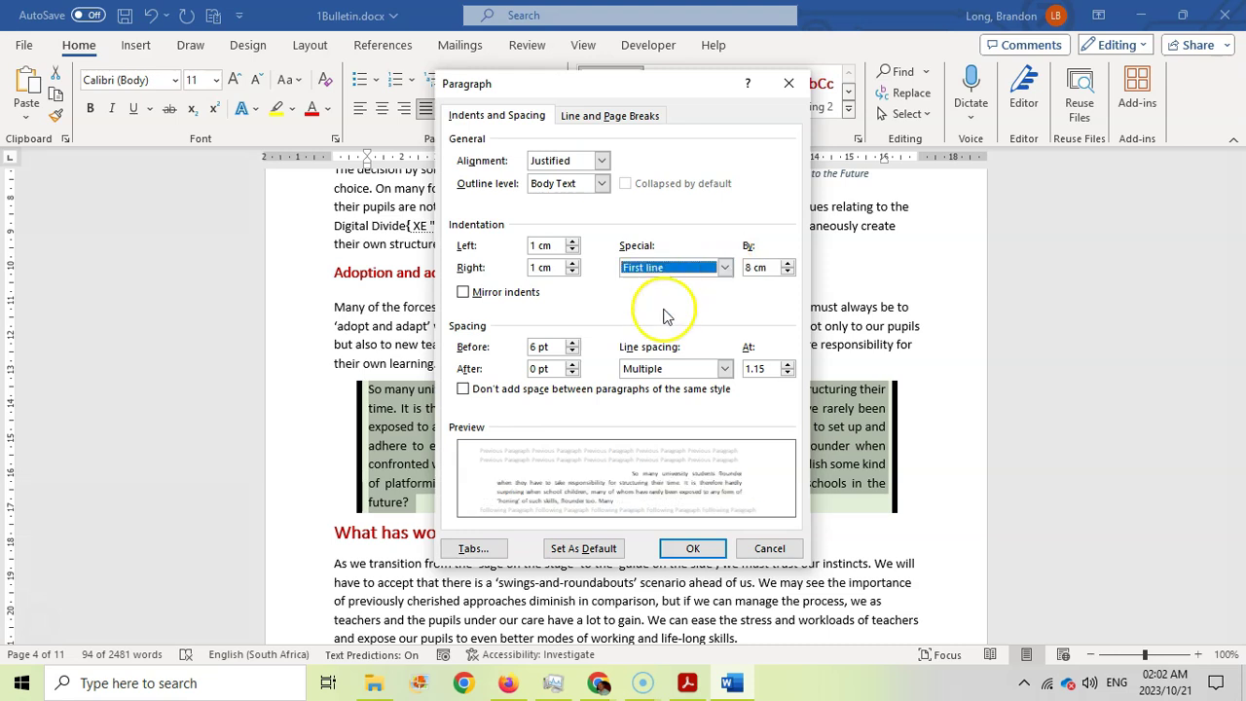
left_click_drag(584, 92, 781, 120)
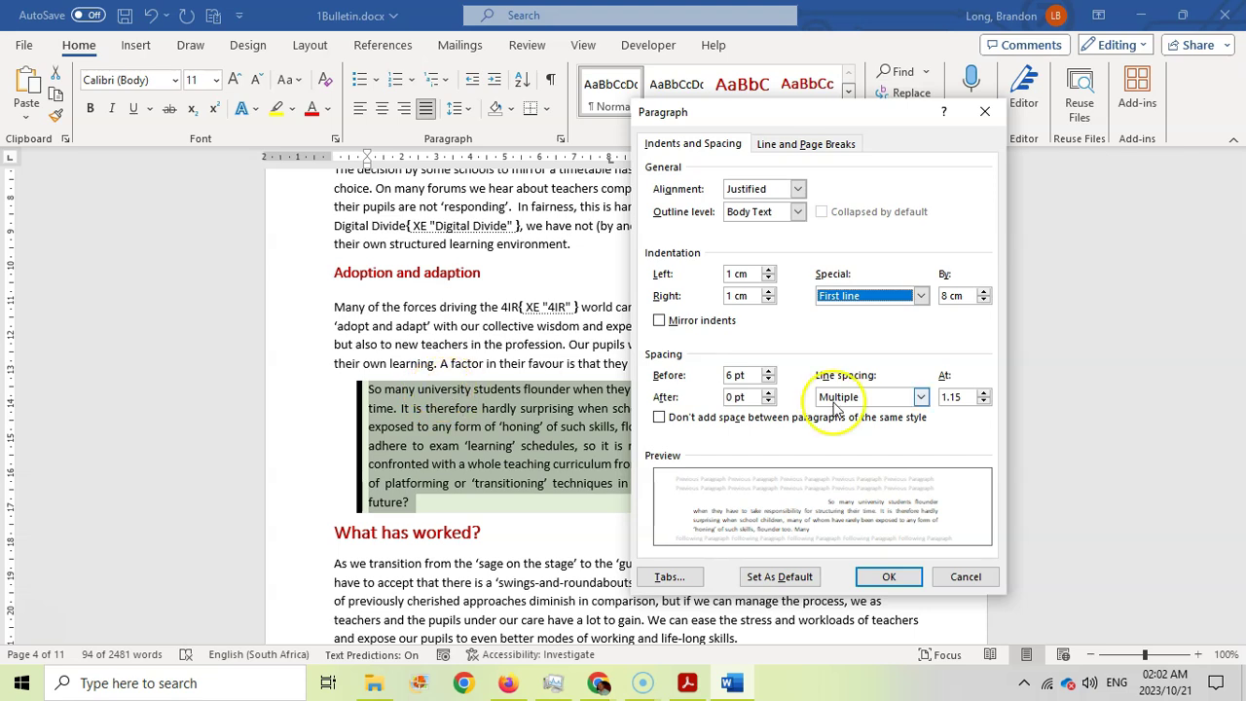
left_click(983, 392)
left_click(983, 393)
left_click(983, 392)
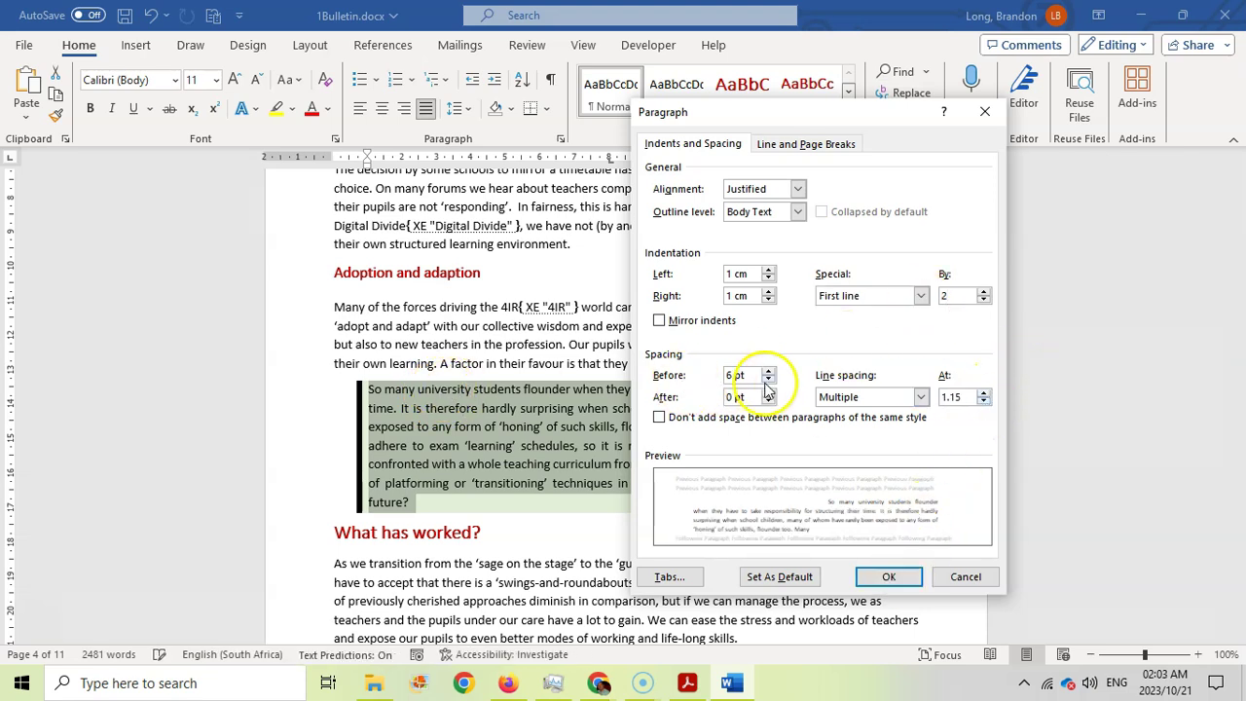
Set the green-shaded paragraph's spacing before to 0 pt and its line spacing to Single, apply the settings and compare with the sample
left_click(768, 379)
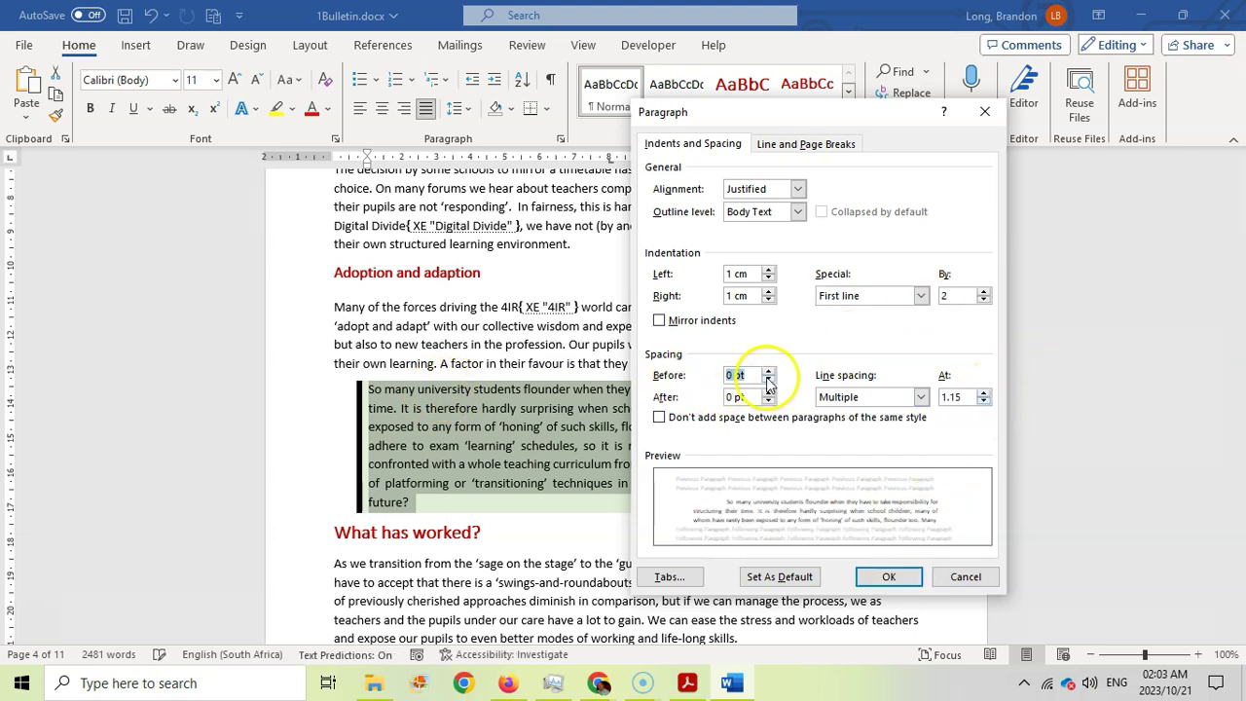
left_click(861, 397)
left_click(864, 414)
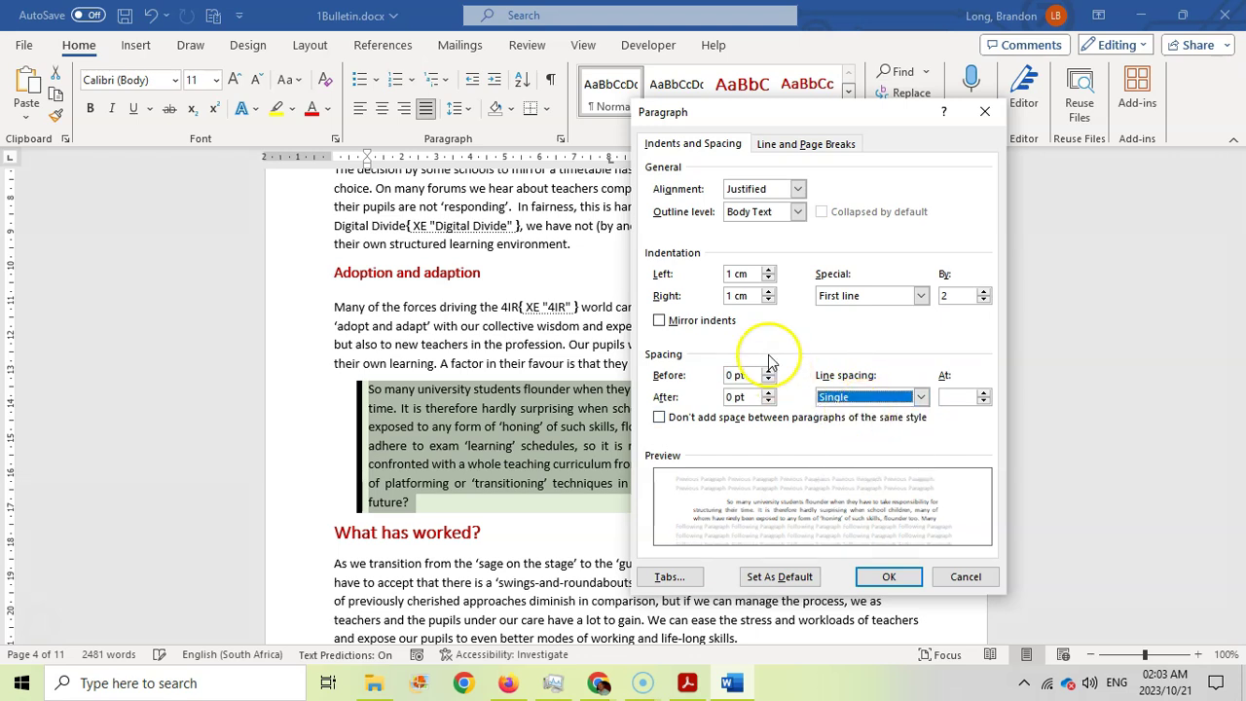
left_click(885, 576)
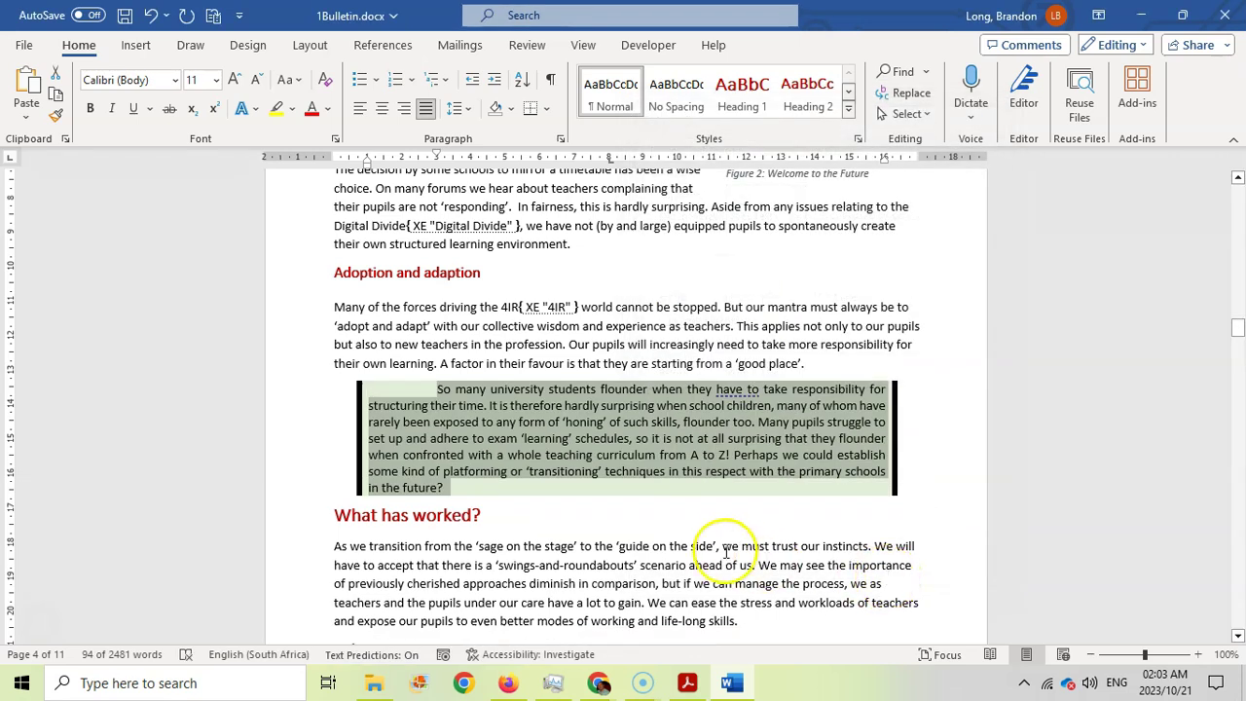
left_click(722, 546)
left_click(734, 683)
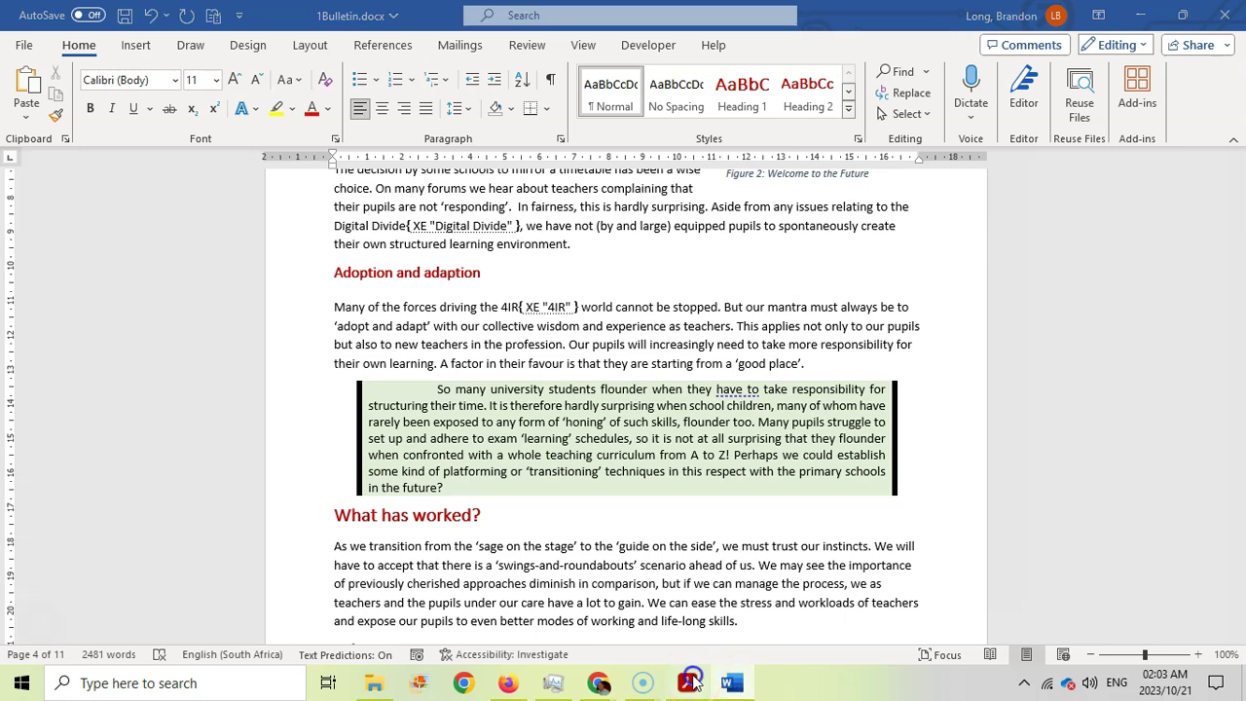
left_click(734, 683)
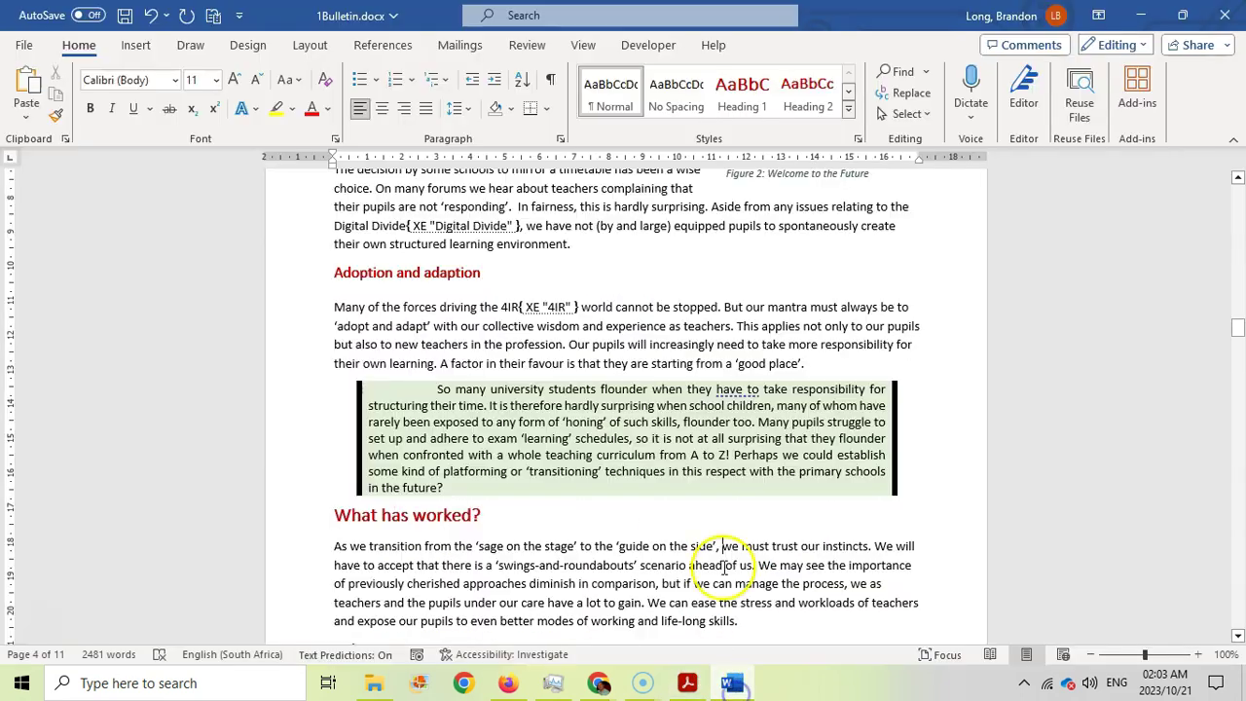
Read question 1.7 in the exam paper and locate the text '<< Citation >>' under the heading 'MOOCs (Massive Open Online Course)' in 1Bulletin.docx
scroll(668, 497, "down", 2)
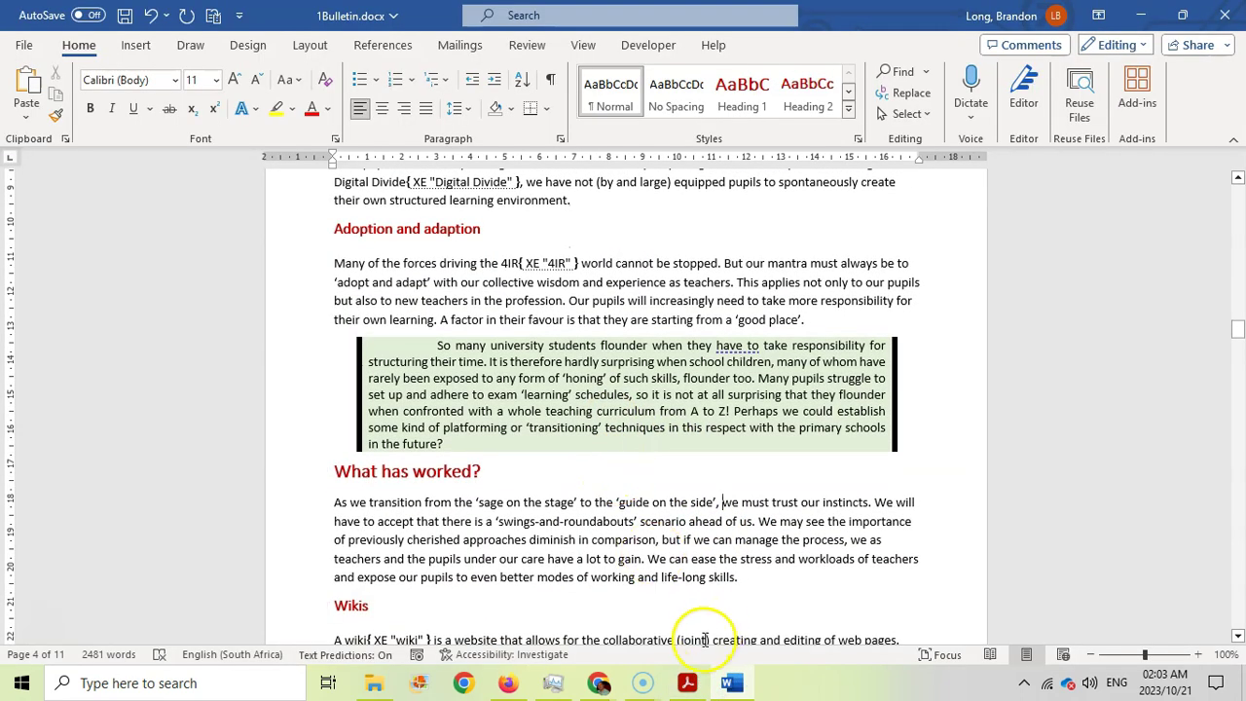
left_click(731, 683)
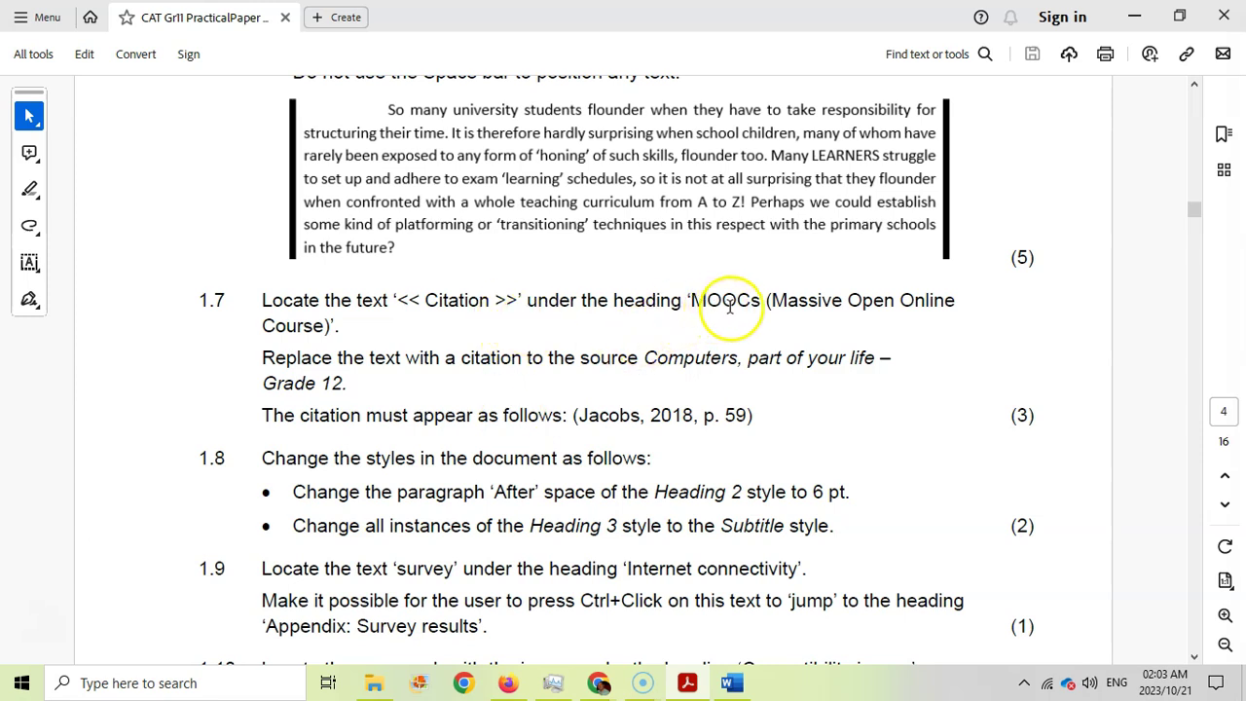
left_click(732, 683)
scroll(435, 334, "down", 5)
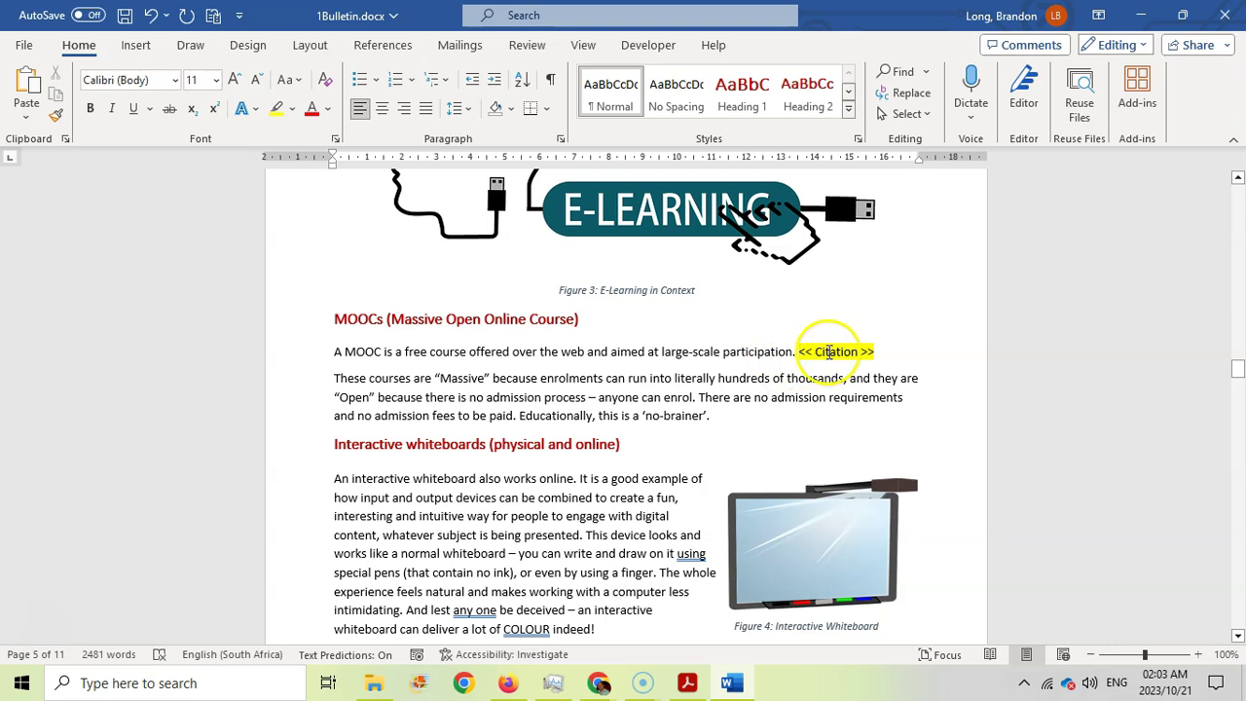
left_click(828, 353)
left_click(687, 683)
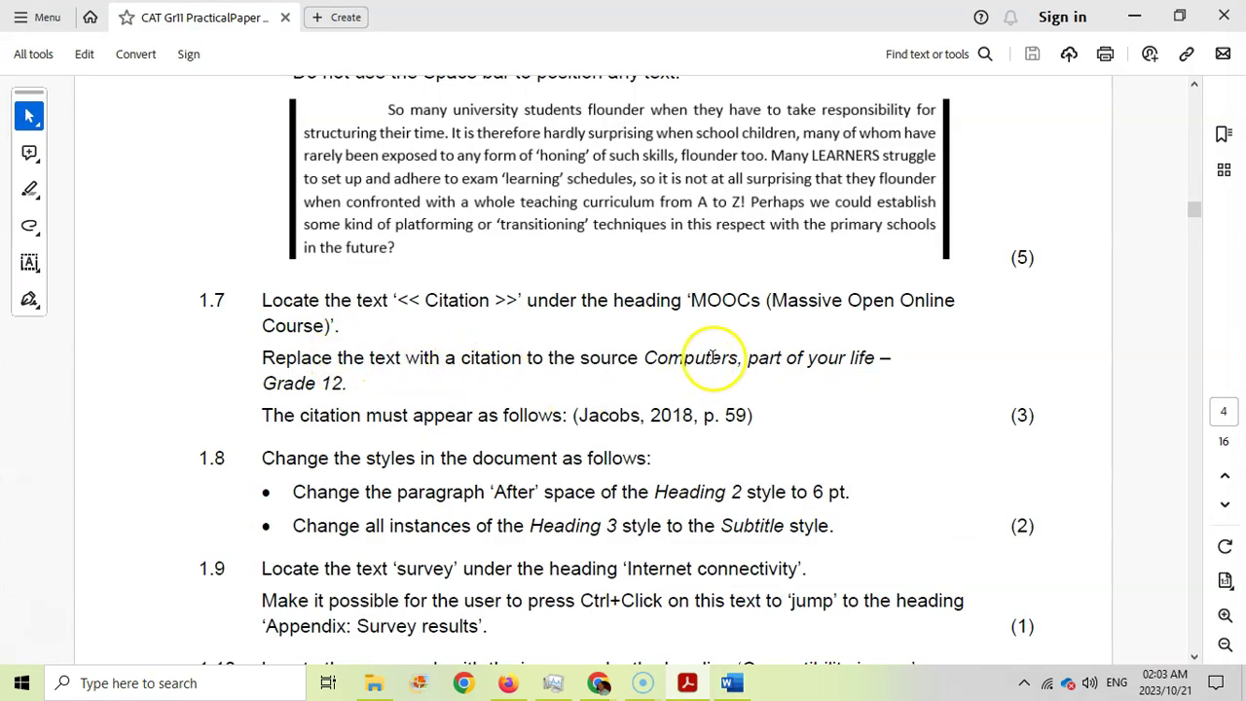
left_click(732, 685)
Replace the text '<< Citation >>' with a citation to the source 'Computers, part of your life – Grade 12'
left_click_drag(800, 351, 873, 351)
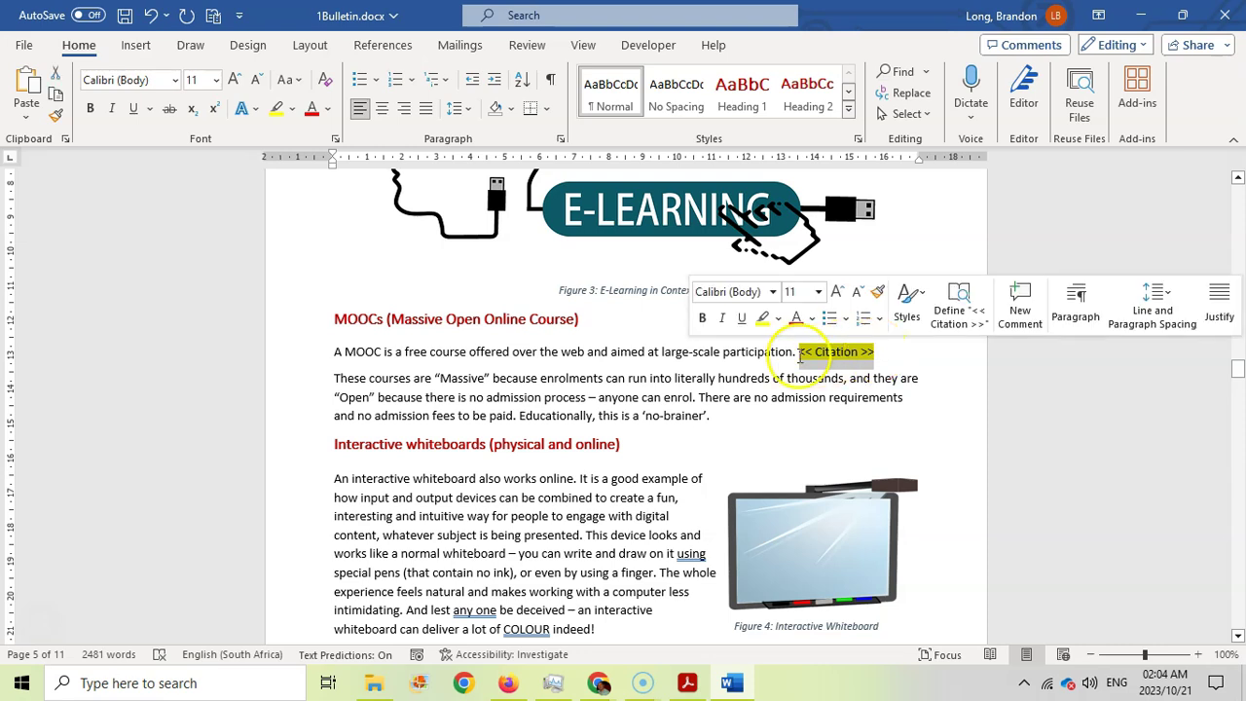
left_click(384, 44)
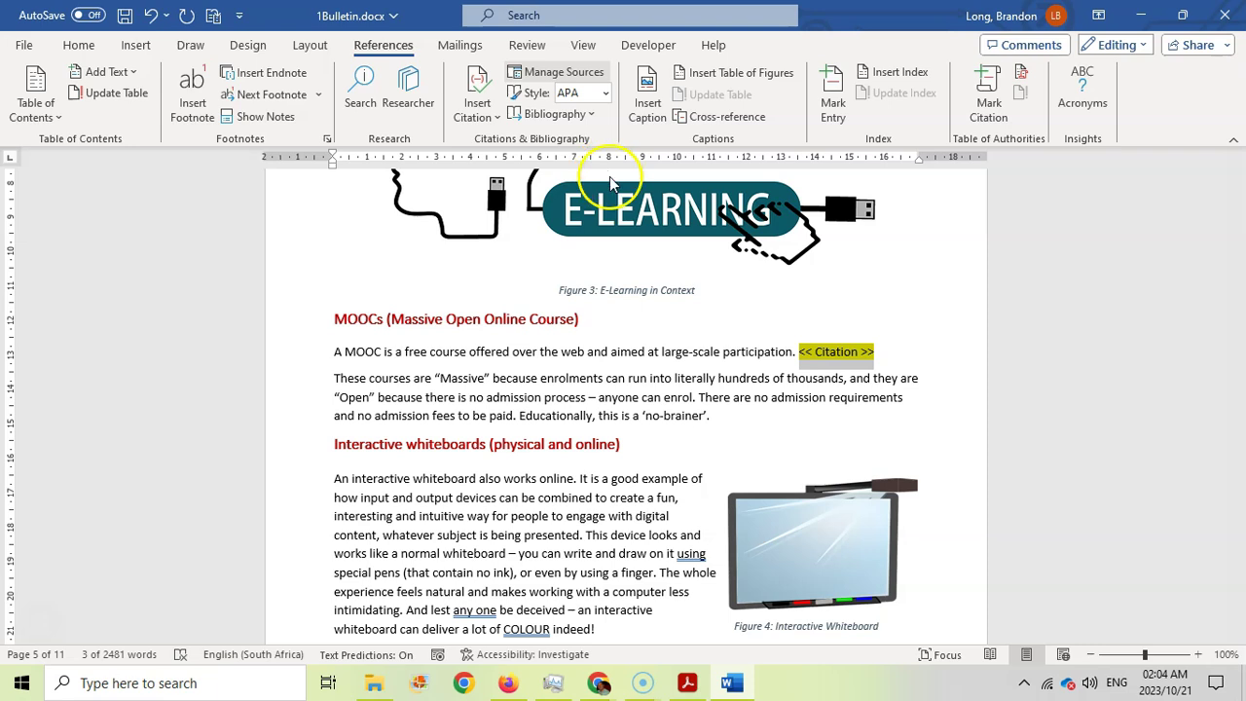
left_click(578, 73)
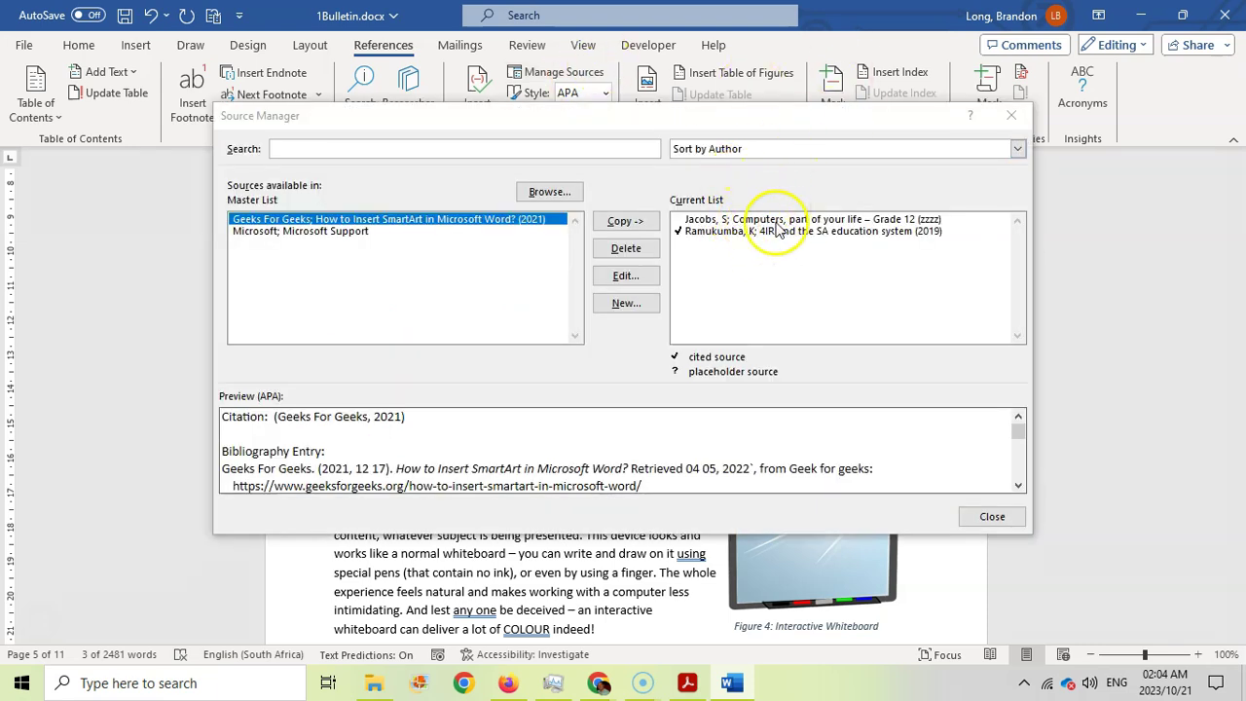
left_click(991, 516)
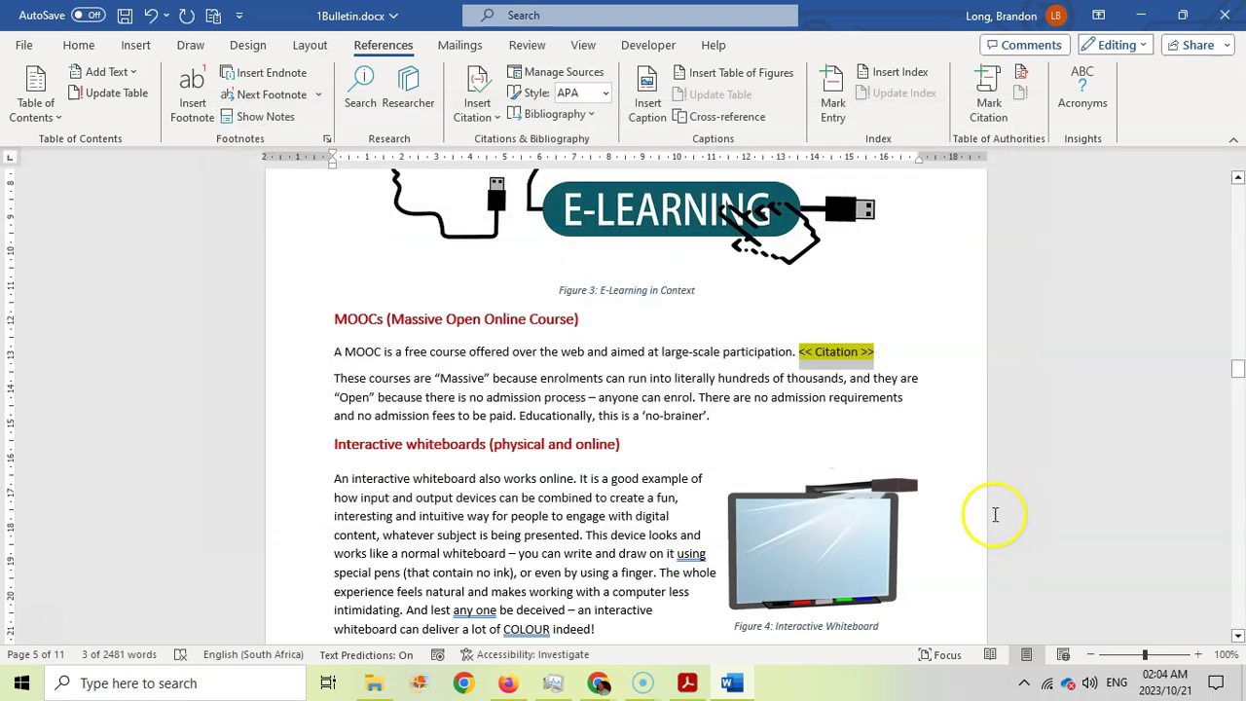
left_click(496, 121)
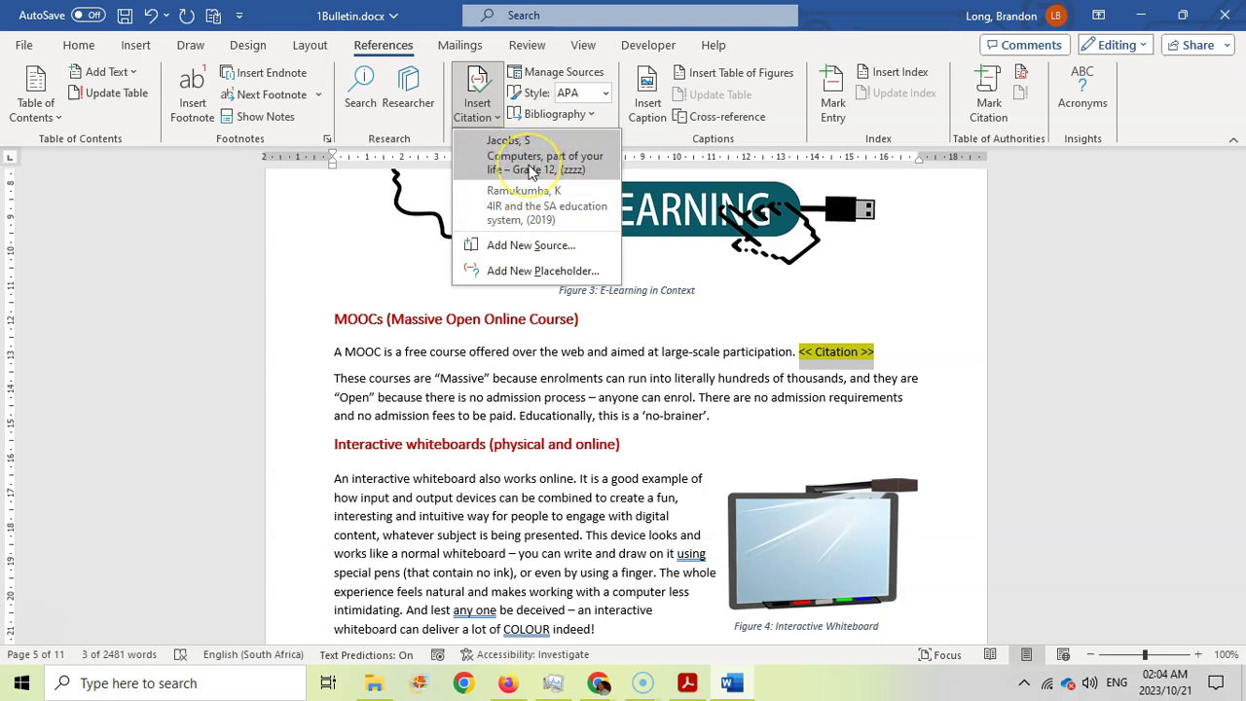
left_click(532, 172)
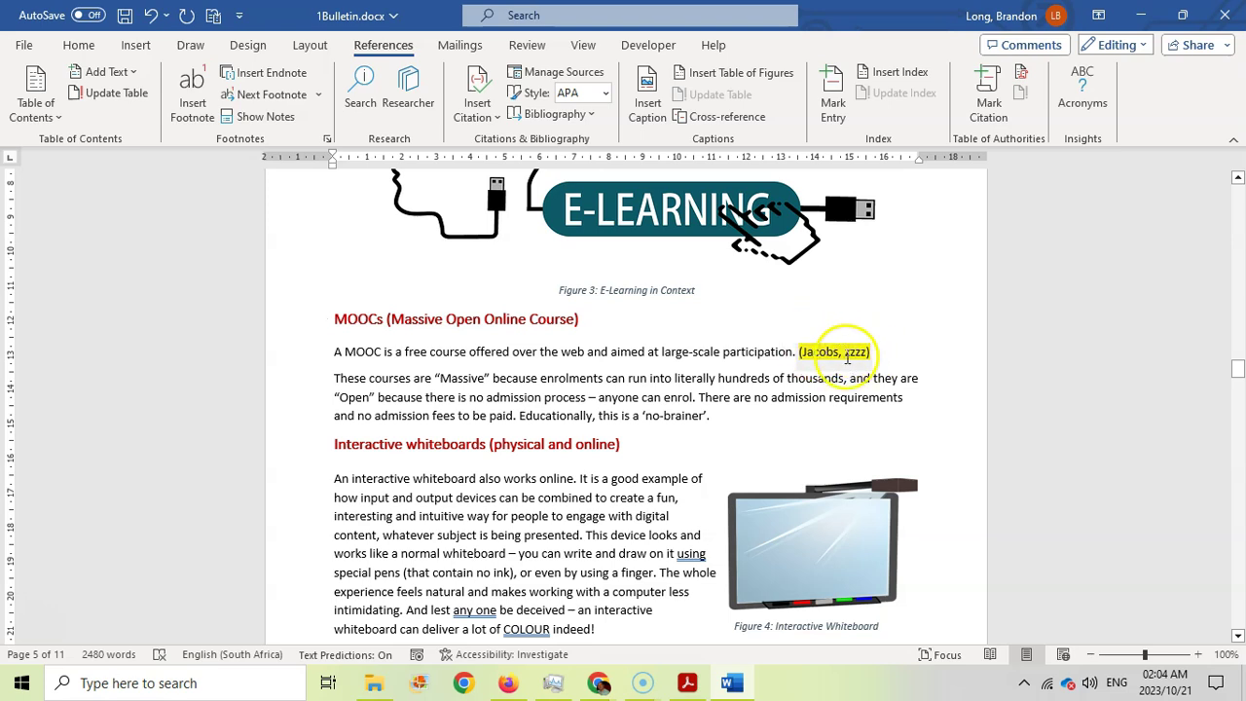
Check the required citation in the exam paper and set the year of the source 'Computers, part of your life – Grade 12' to 2018
left_click(563, 76)
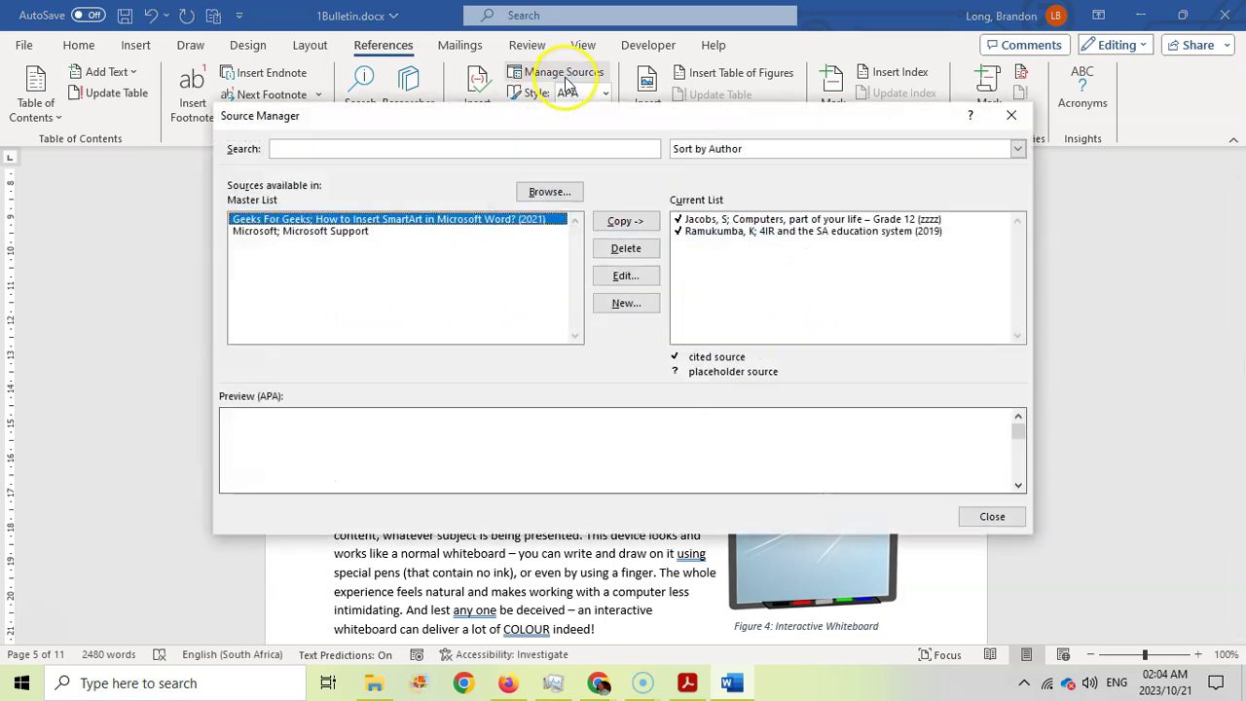
left_click(768, 222)
left_click(626, 275)
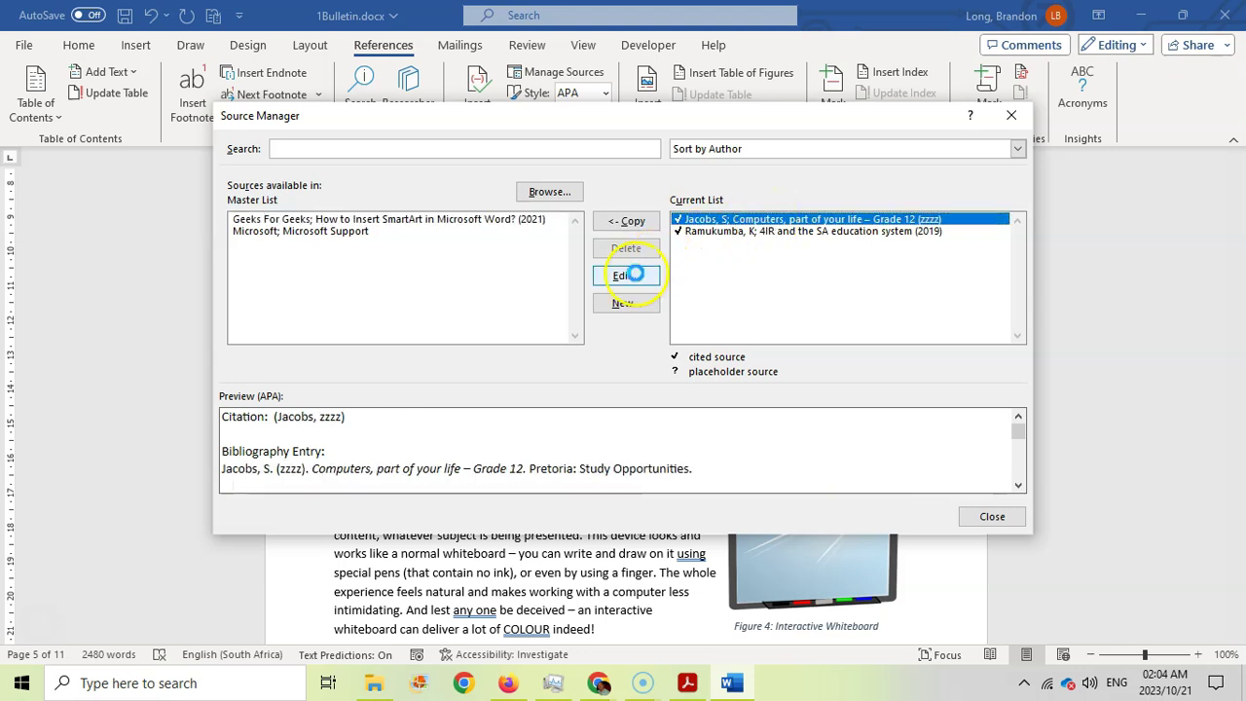
left_click(686, 682)
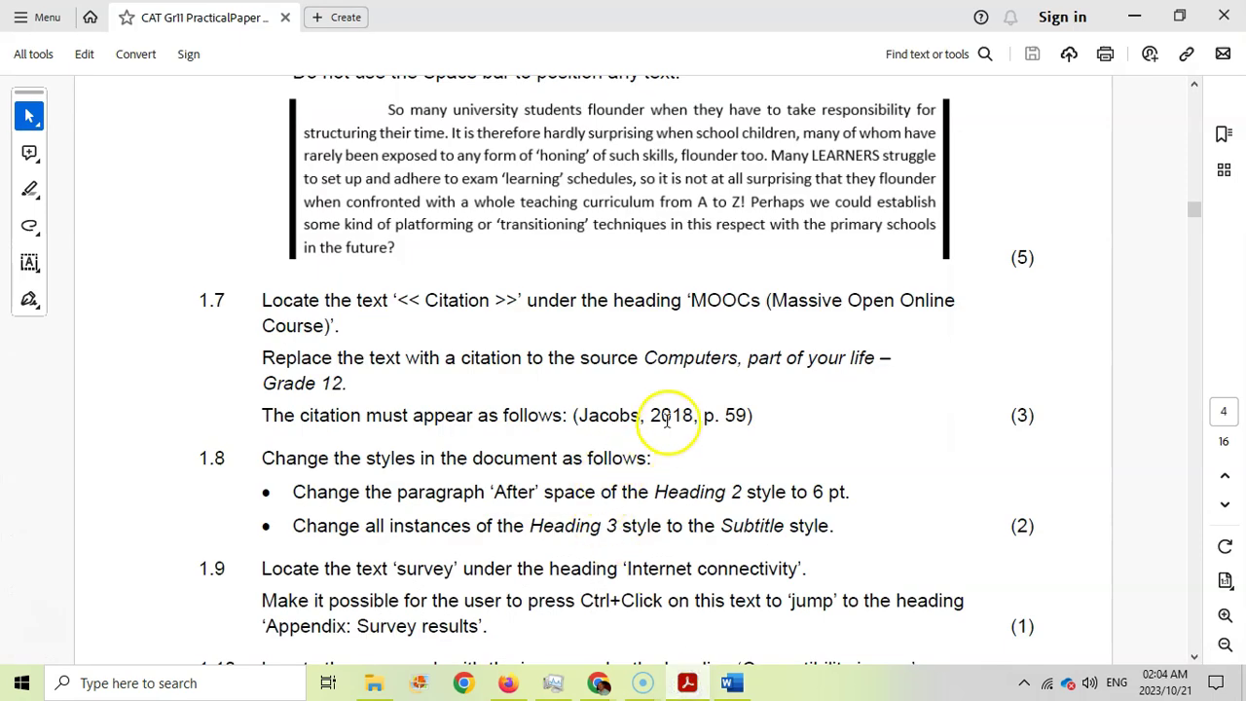
left_click(731, 683)
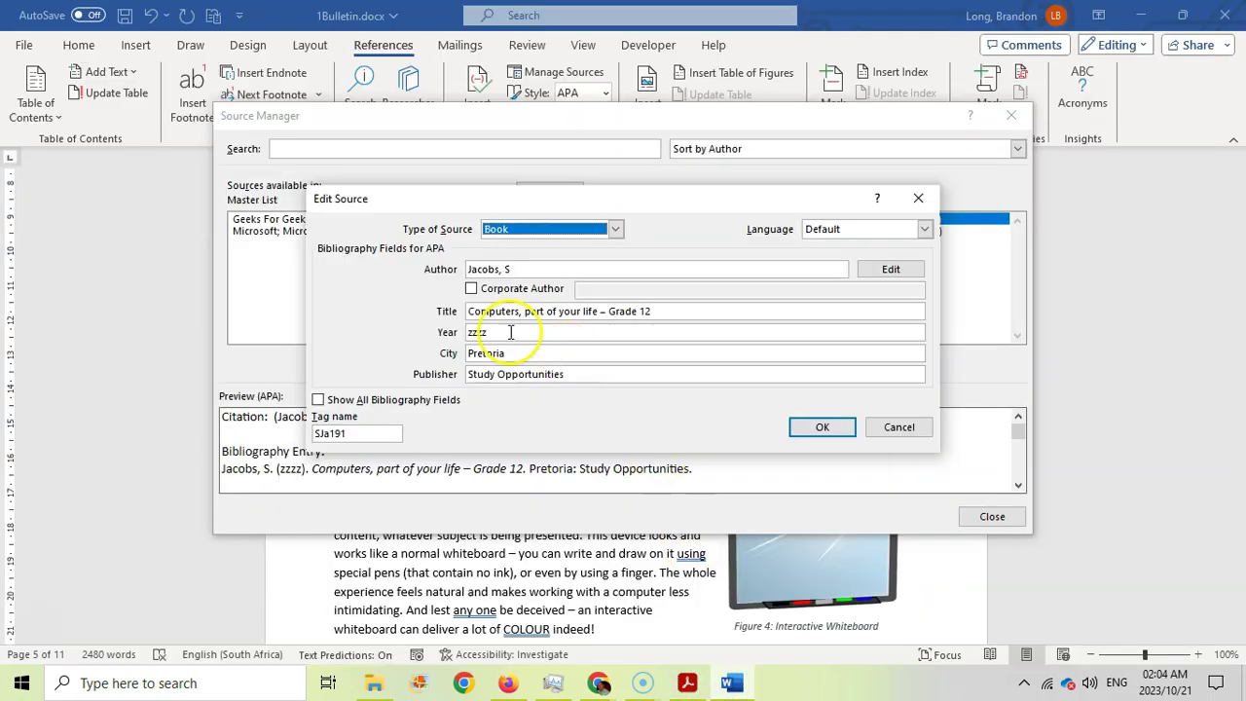
left_click_drag(536, 332, 442, 335)
type("2018")
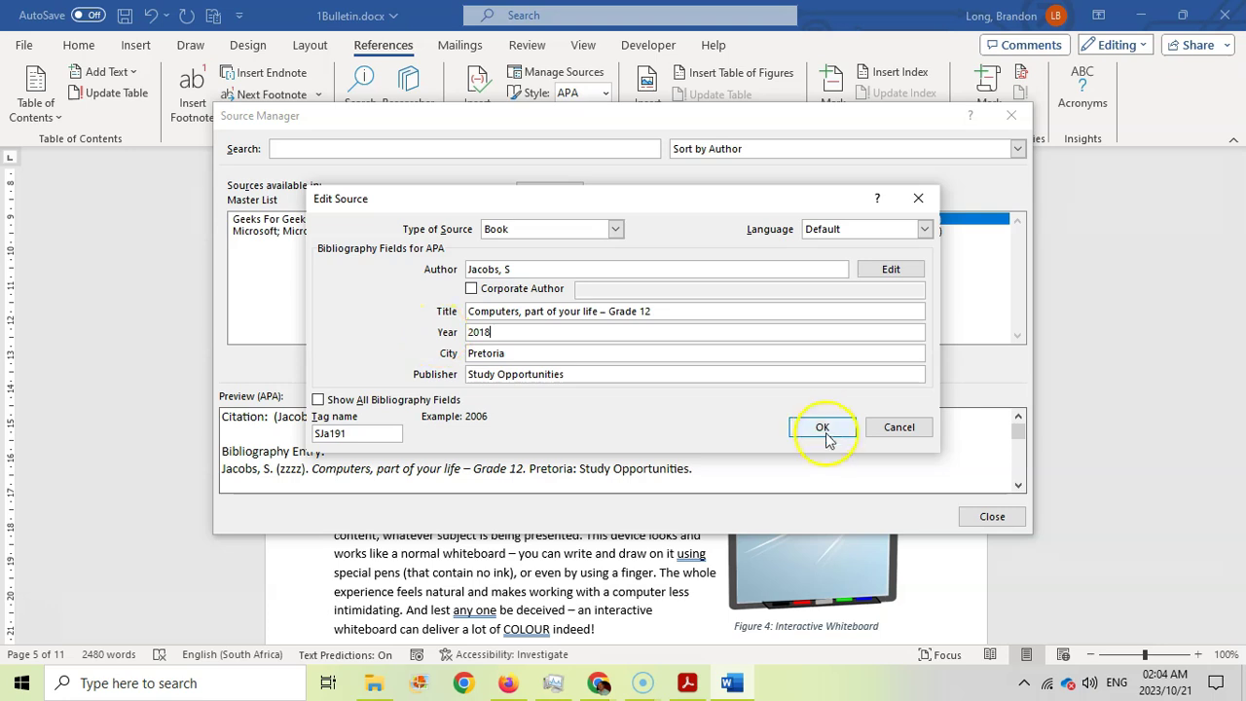
left_click(821, 427)
left_click(991, 517)
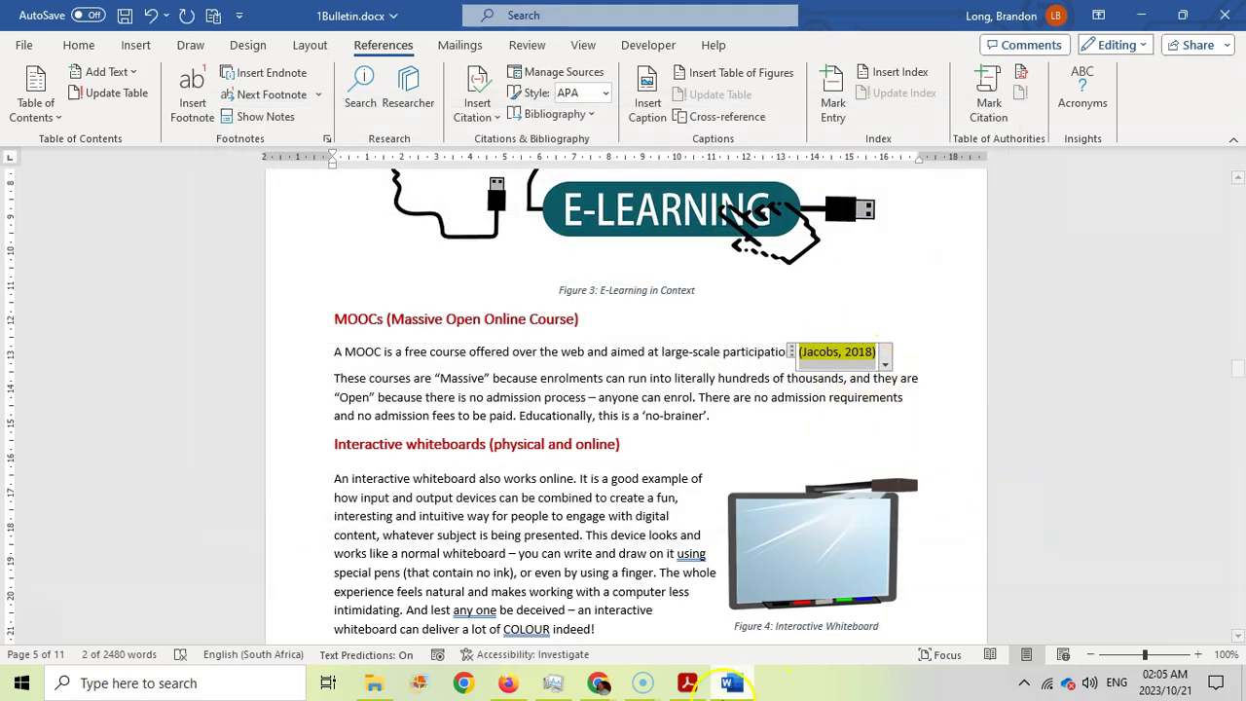
Compare the citation with the exam paper and add page 59 to the citation in the MOOCs paragraph
left_click(687, 683)
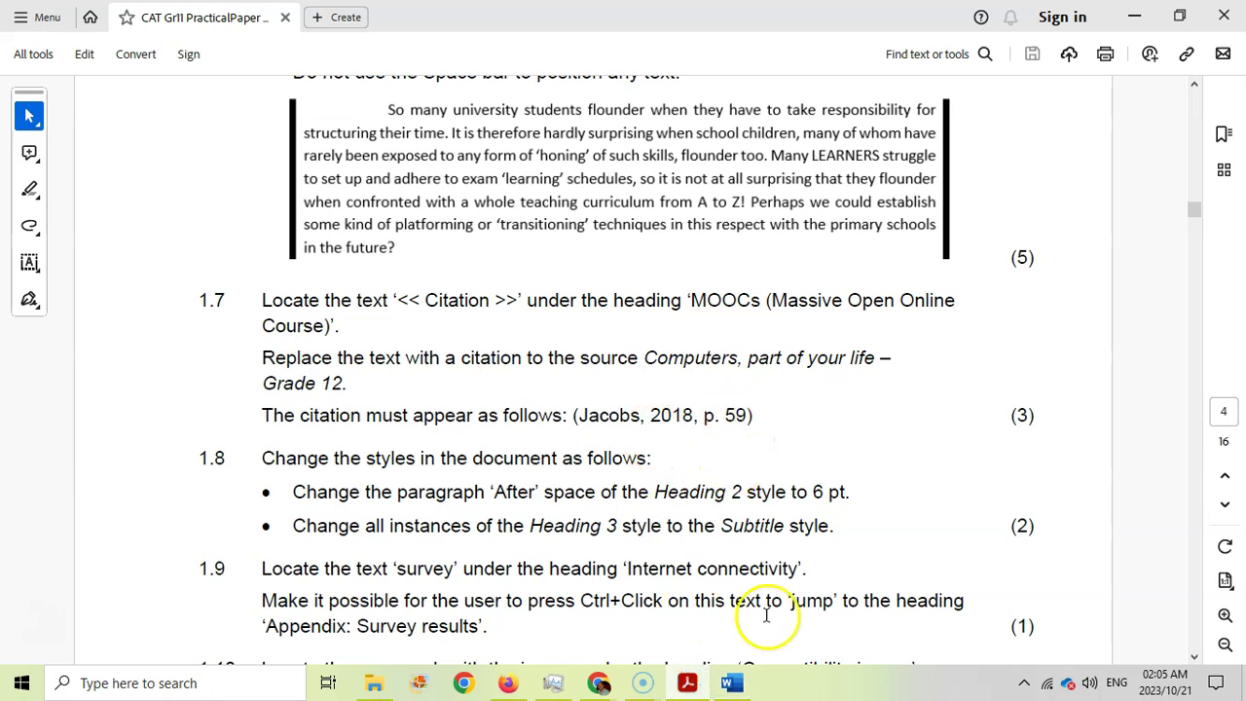
left_click(730, 681)
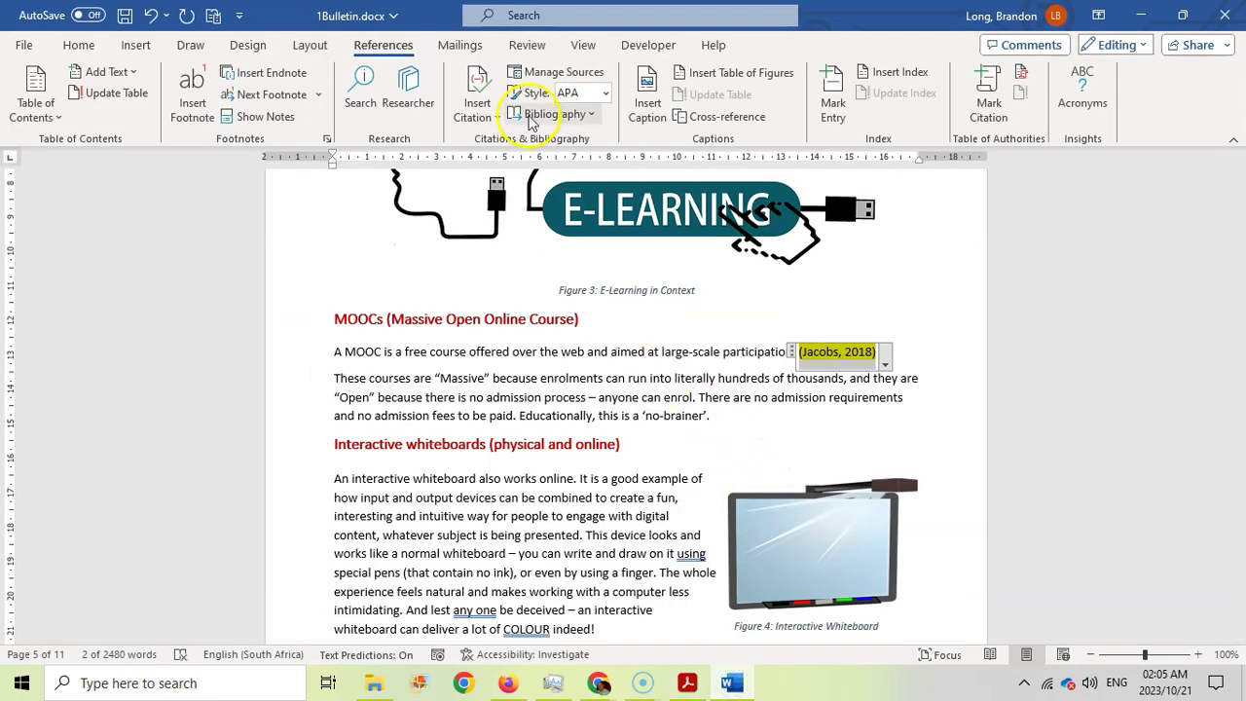
left_click(835, 357)
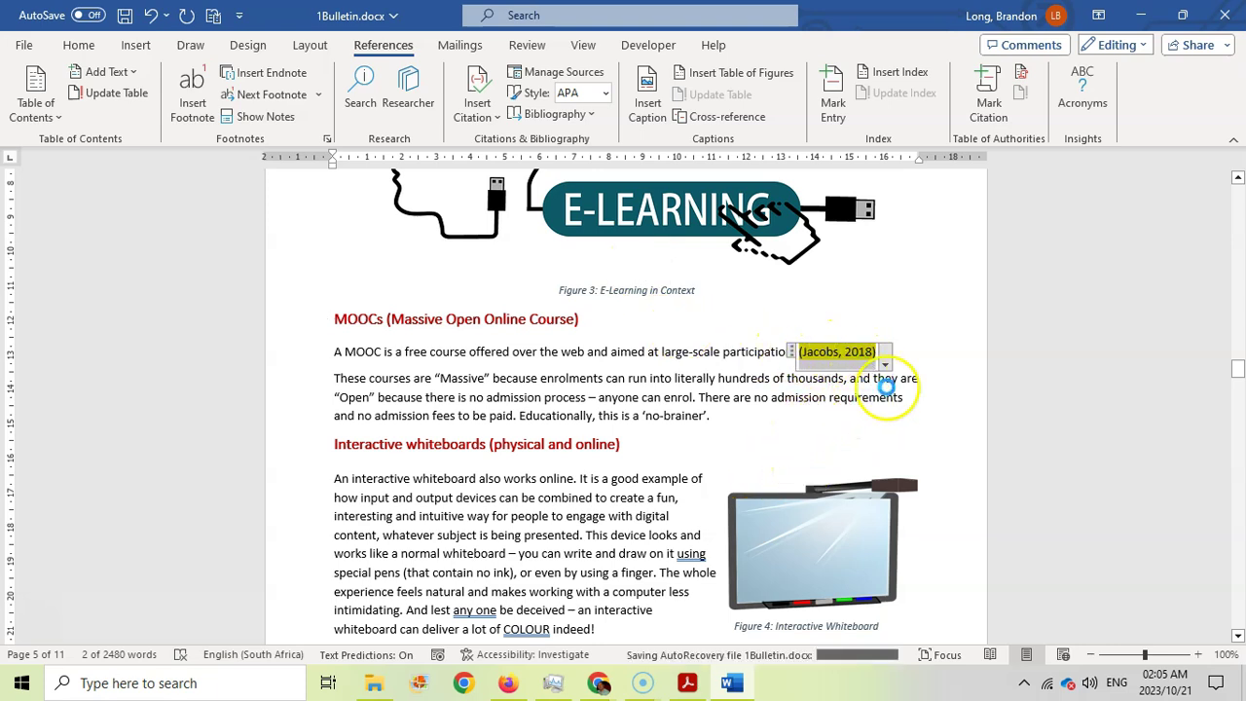
left_click(884, 366)
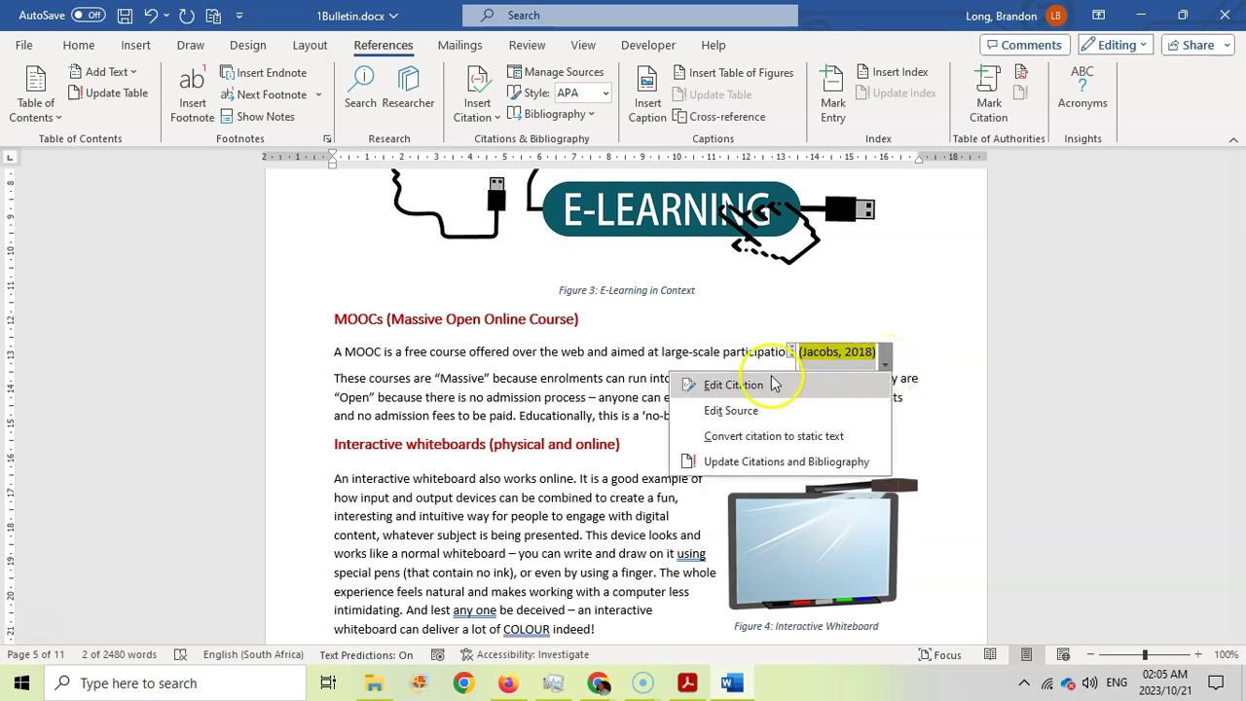
left_click(743, 390)
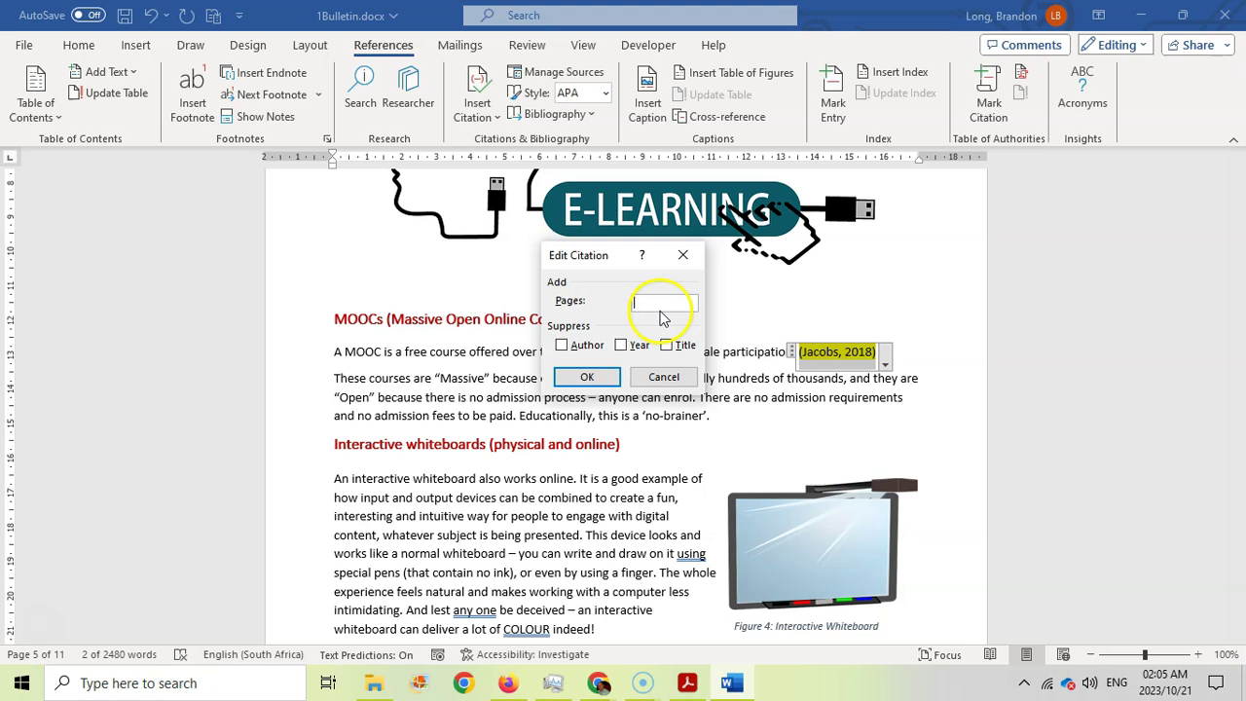
left_click(586, 376)
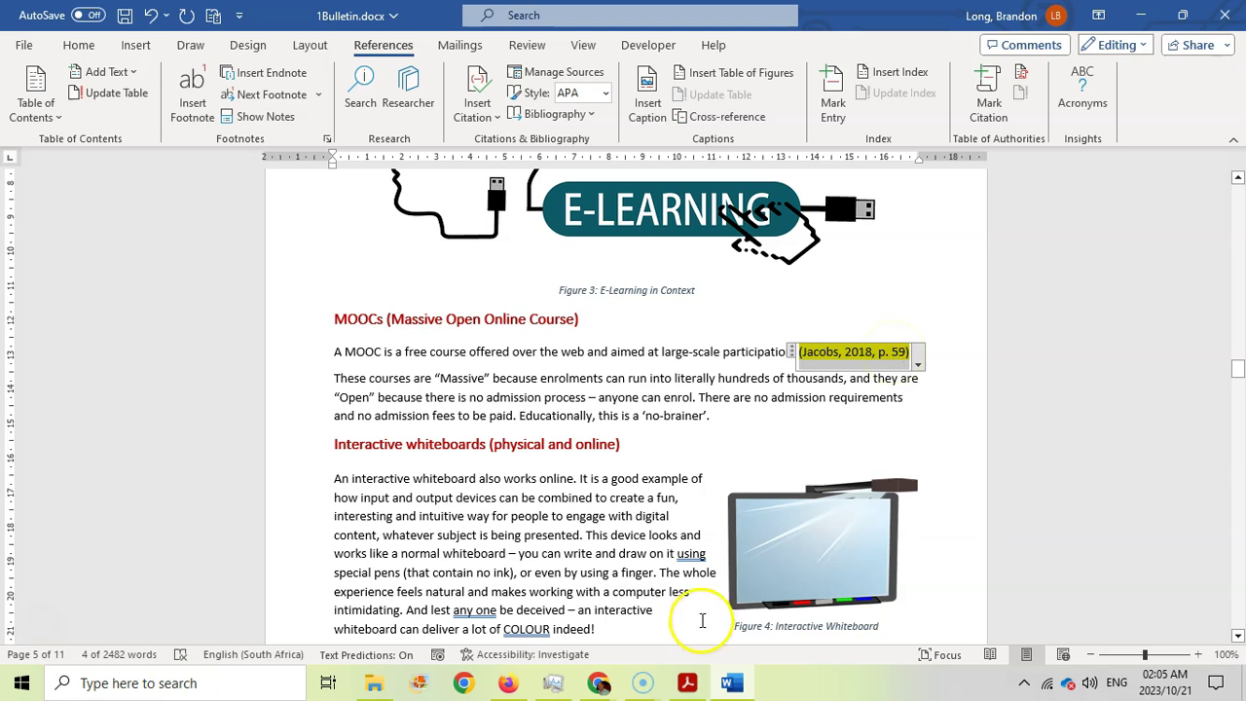
Read question 1.8 in the exam paper about changing the document's styles and return to the bulletin
left_click(687, 682)
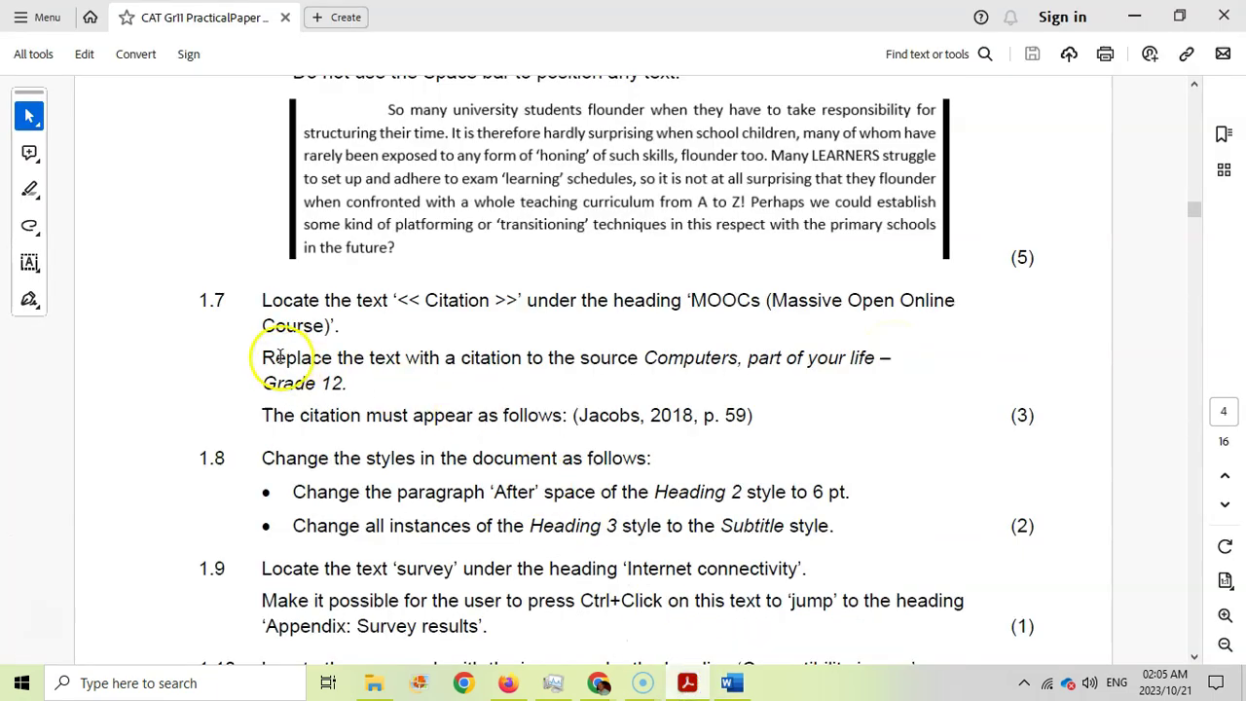
scroll(334, 374, "down", 3)
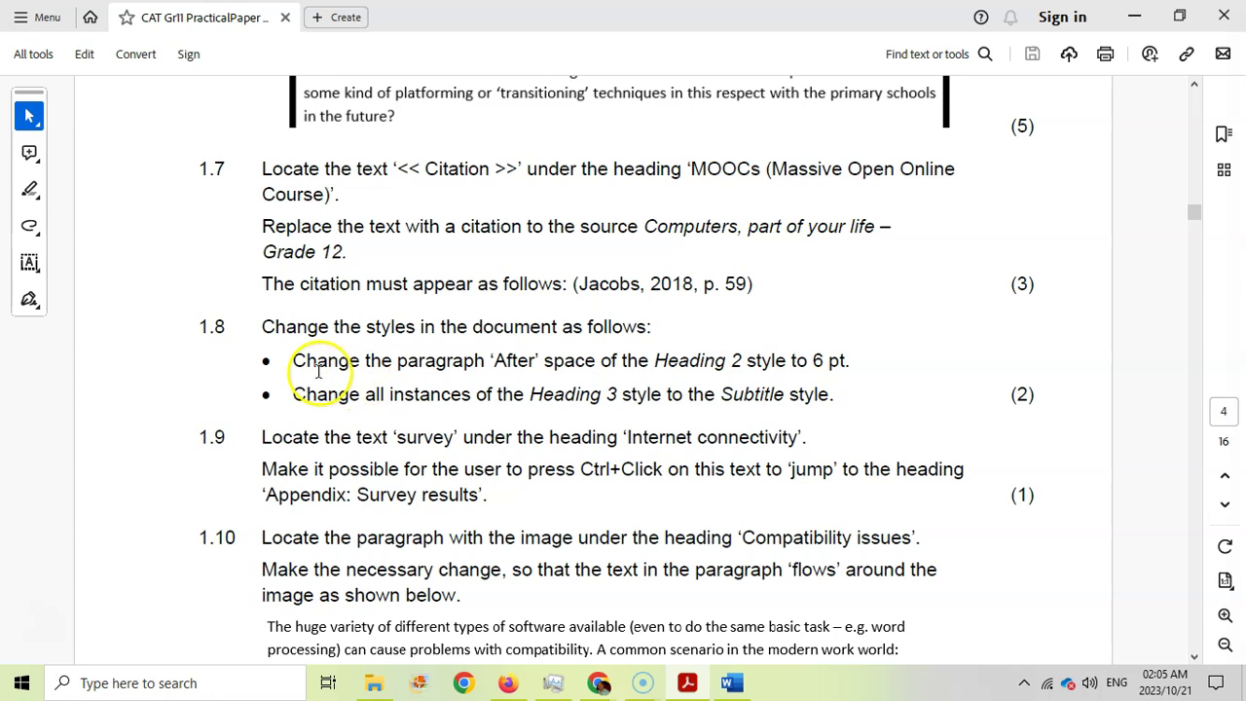
left_click(732, 682)
Modify the Heading 2 style so its paragraph spacing after is 6 pt, checking the requirement in the exam paper, and apply the change
left_click(731, 440)
left_click(79, 44)
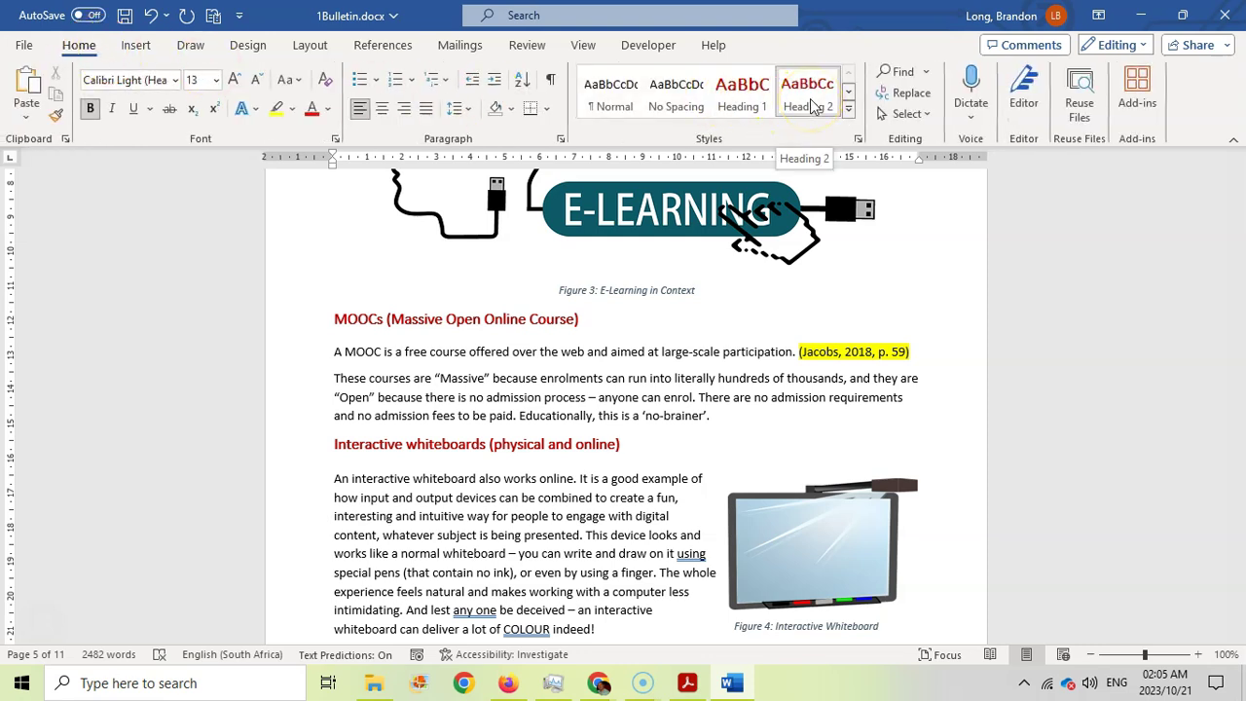
right_click(809, 99)
left_click(855, 139)
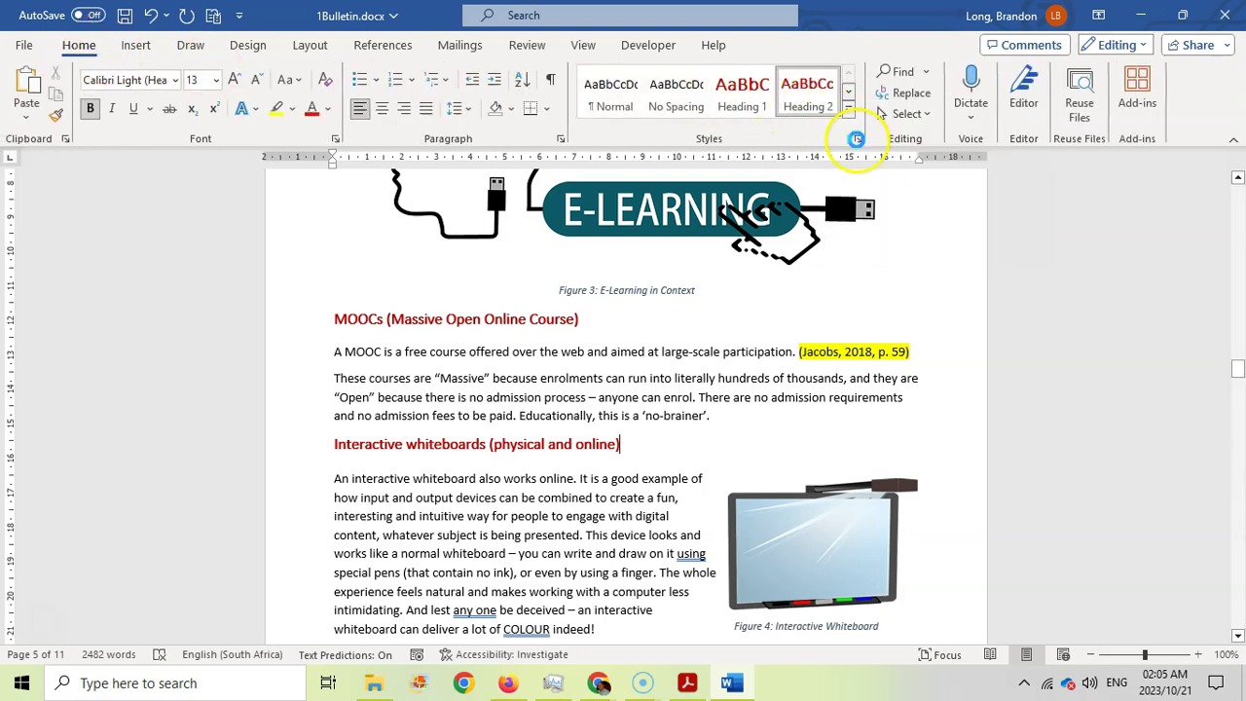
key("alt+Tab")
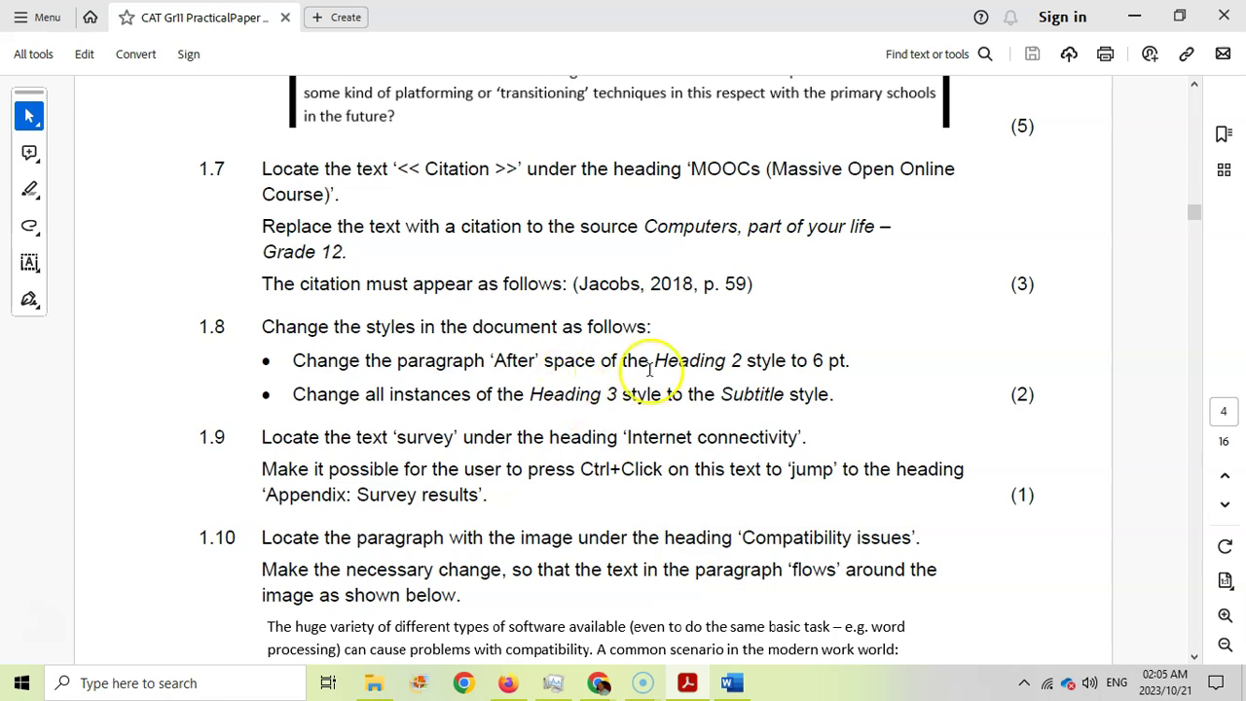
left_click(728, 684)
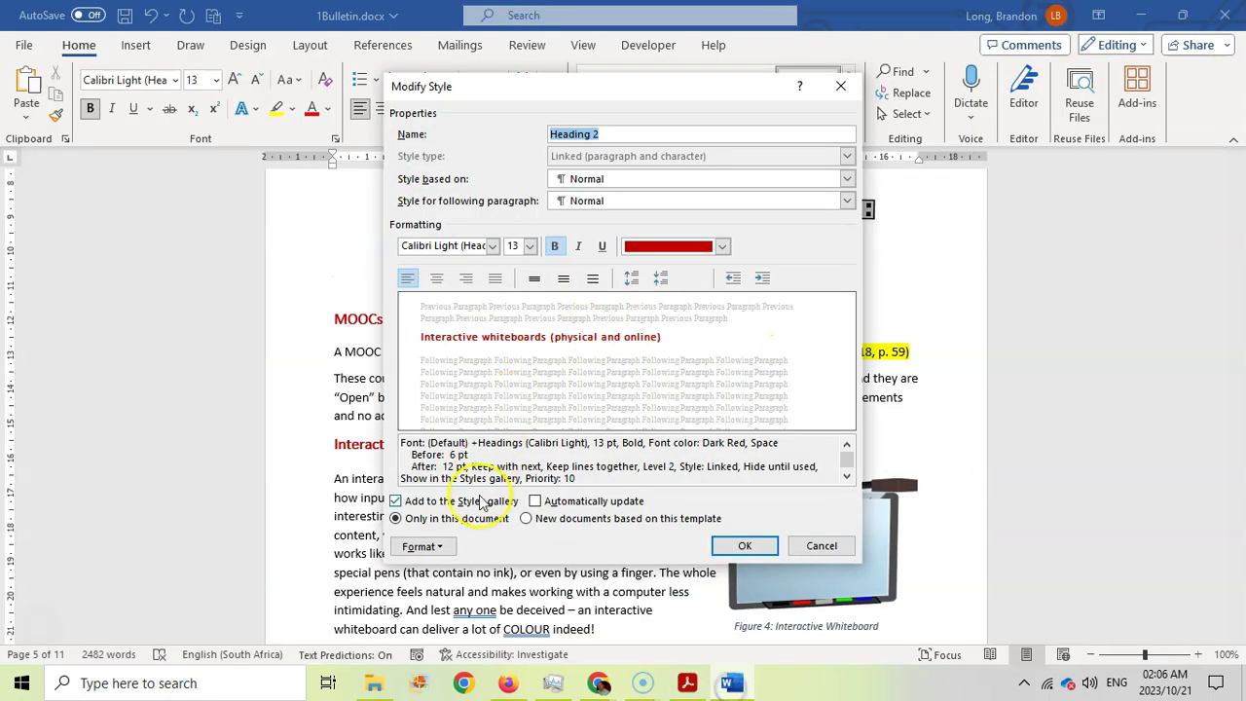
left_click(423, 546)
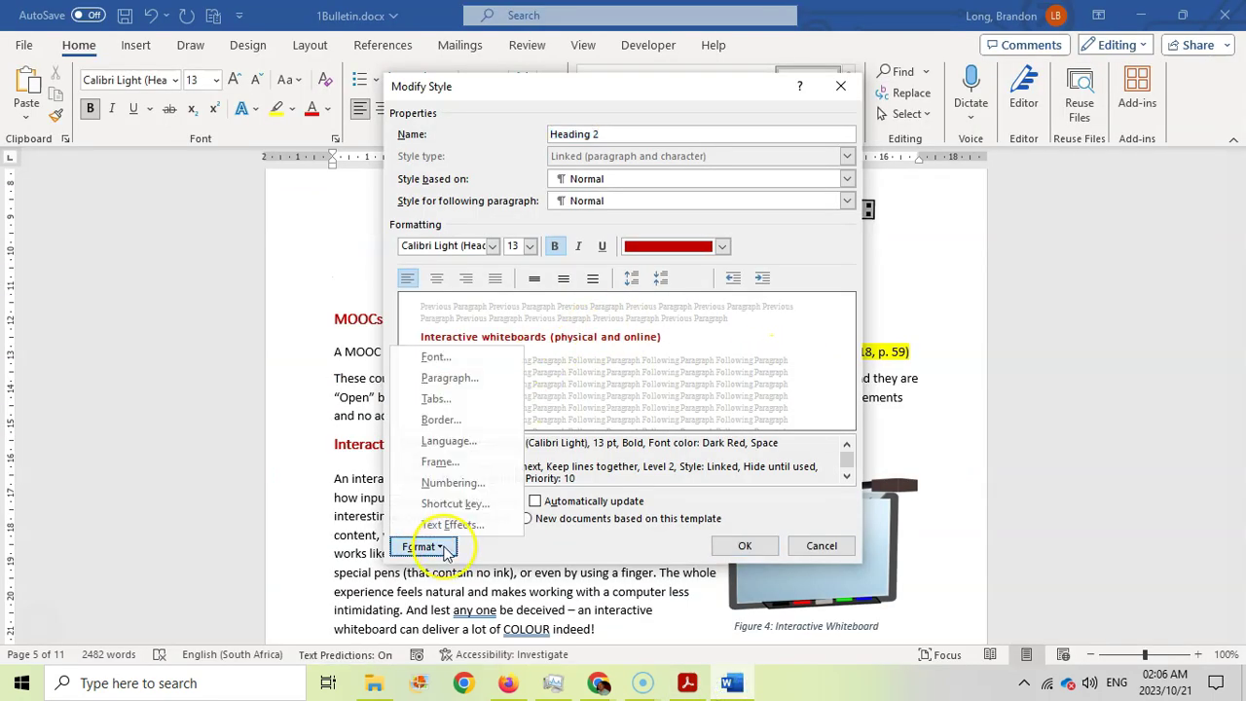
left_click(449, 378)
double_click(717, 397)
type("6")
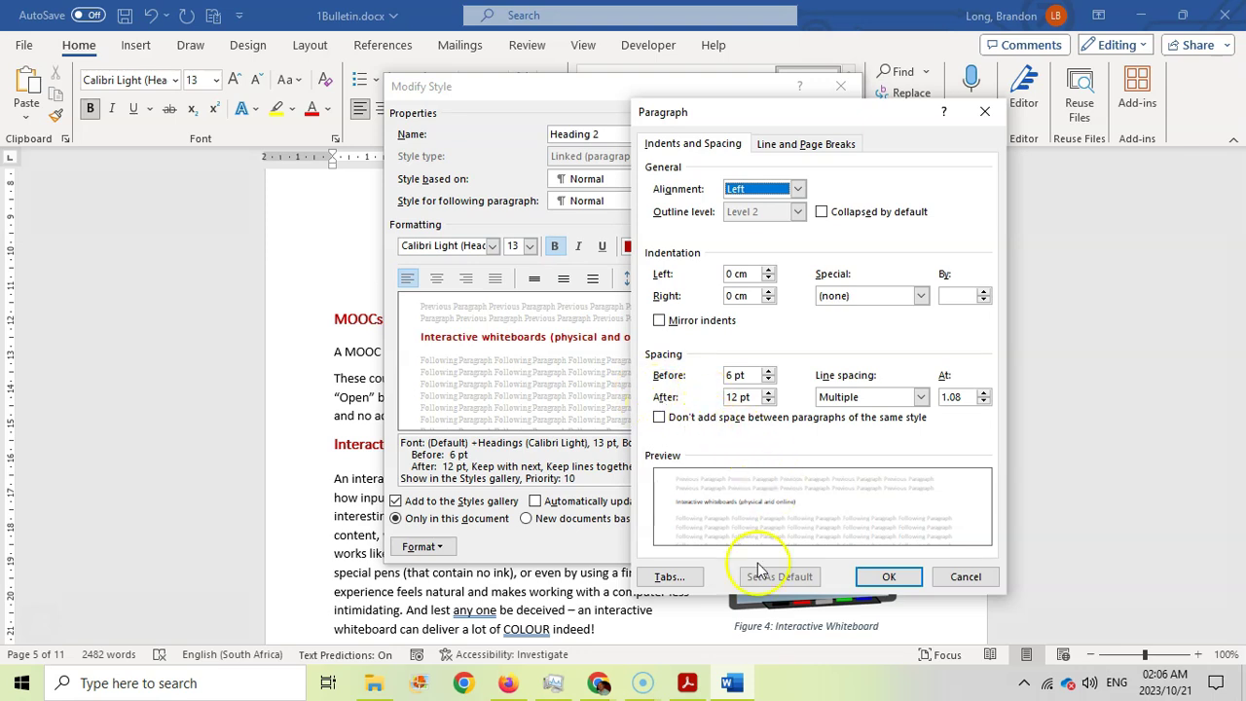
key("Return")
left_click(689, 684)
left_click(689, 684)
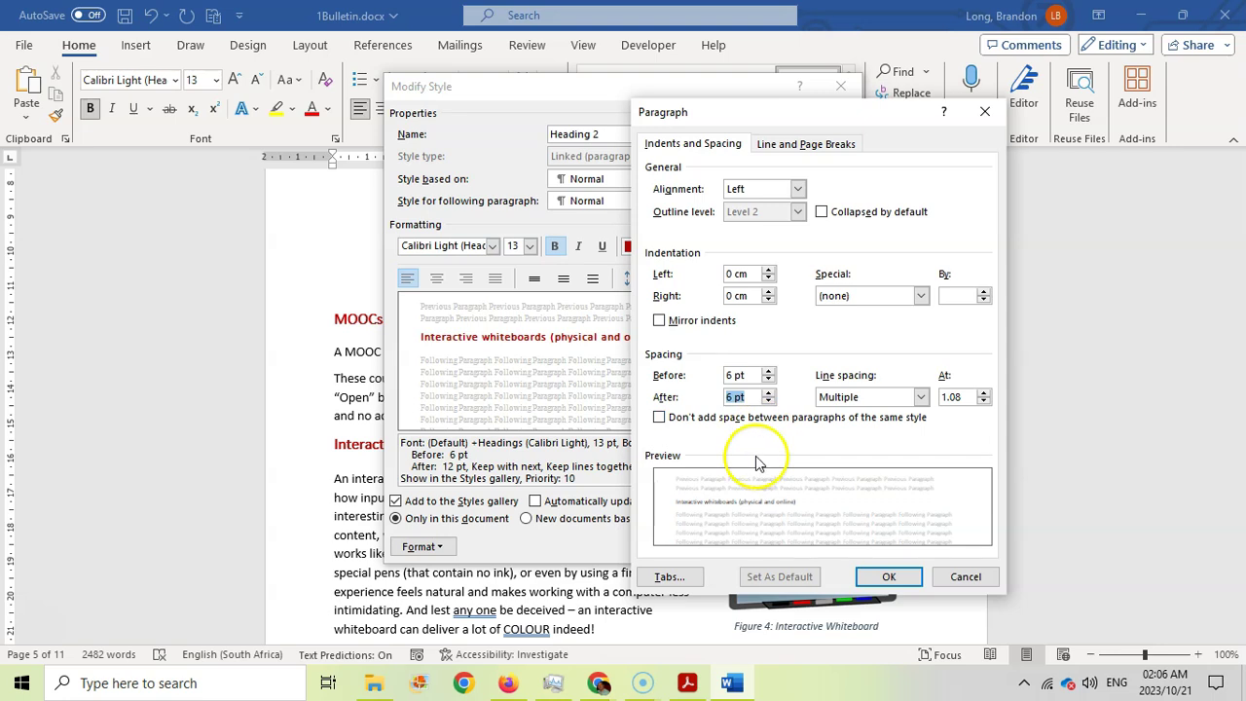
left_click(888, 576)
left_click(741, 546)
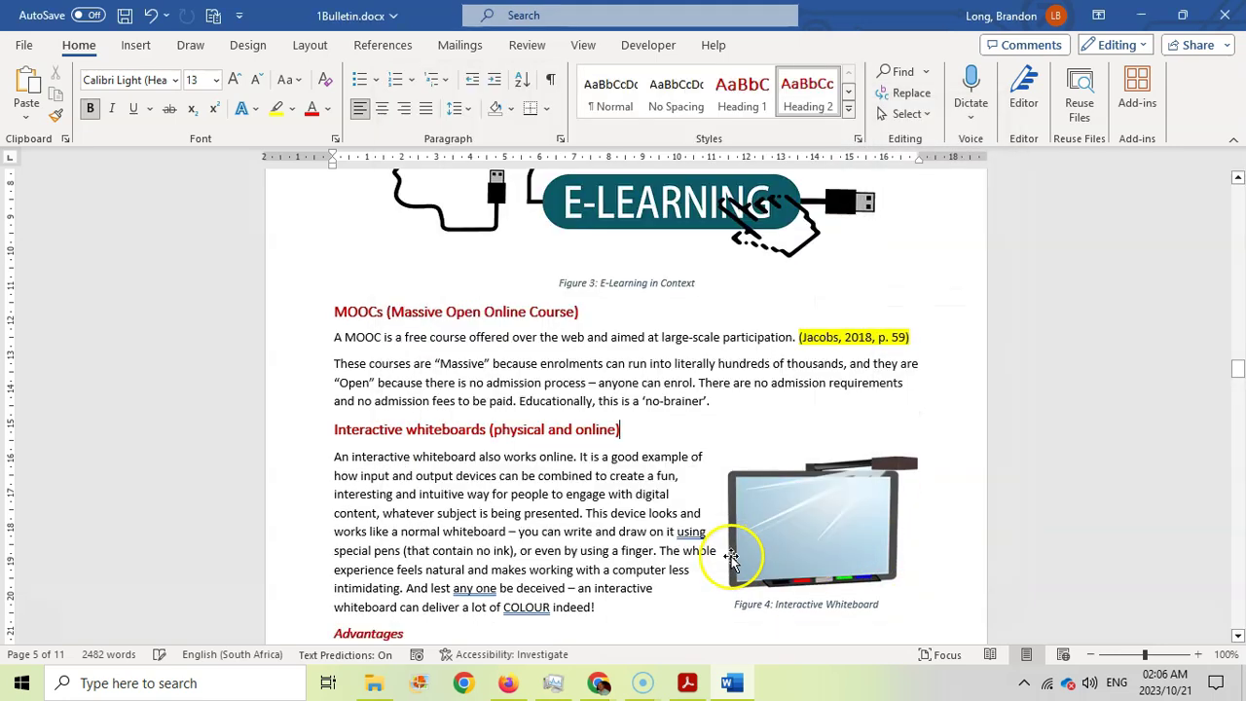
Check question 1.8 in the exam paper and change all instances of the Heading 3 style to the Subtitle style
left_click(687, 684)
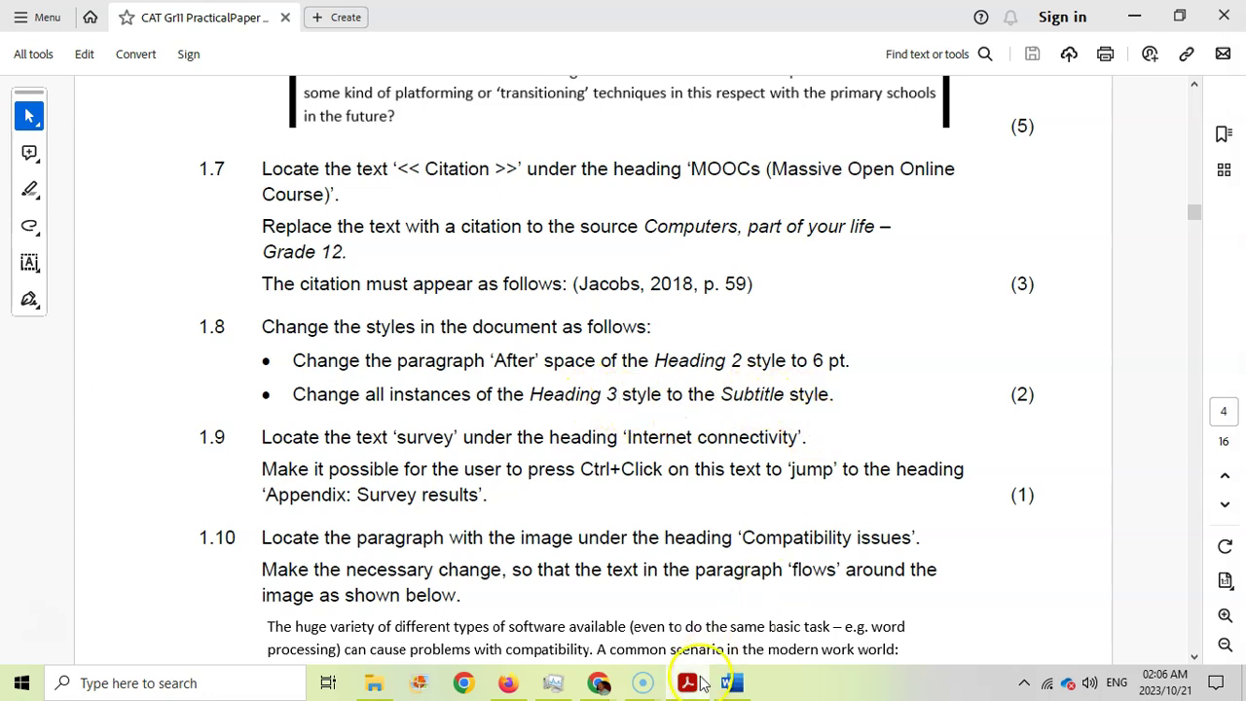
left_click(731, 683)
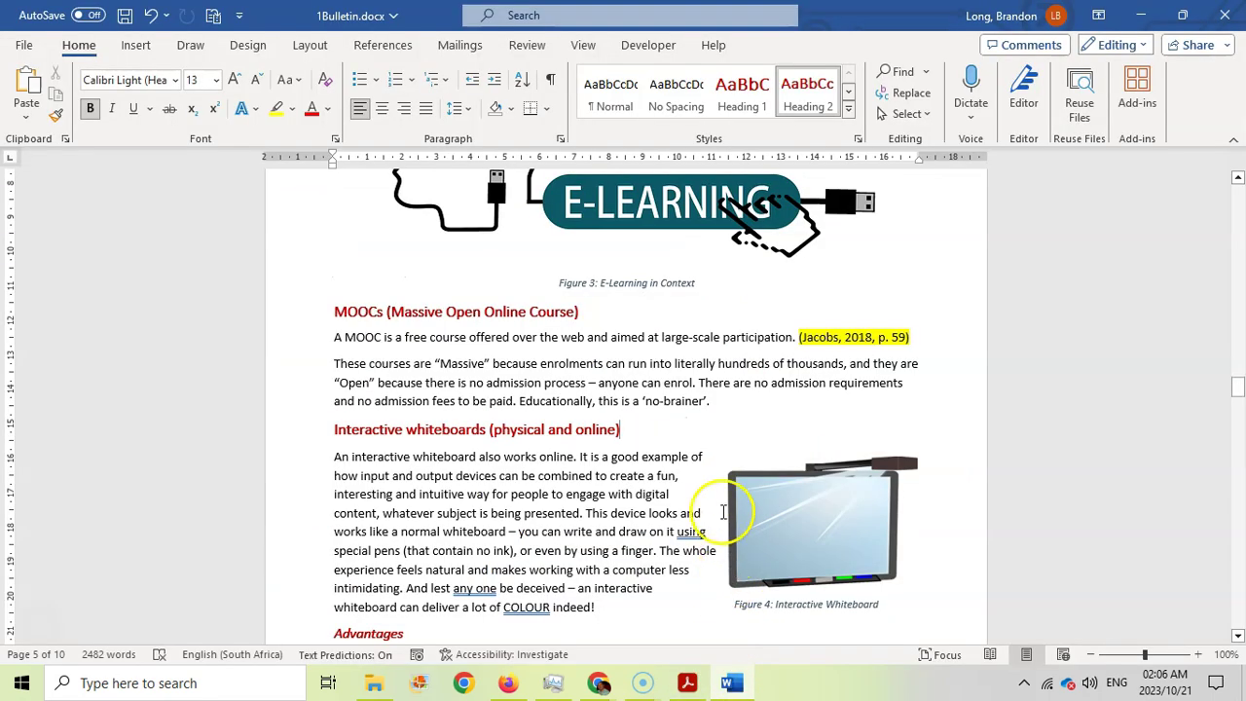
left_click(849, 115)
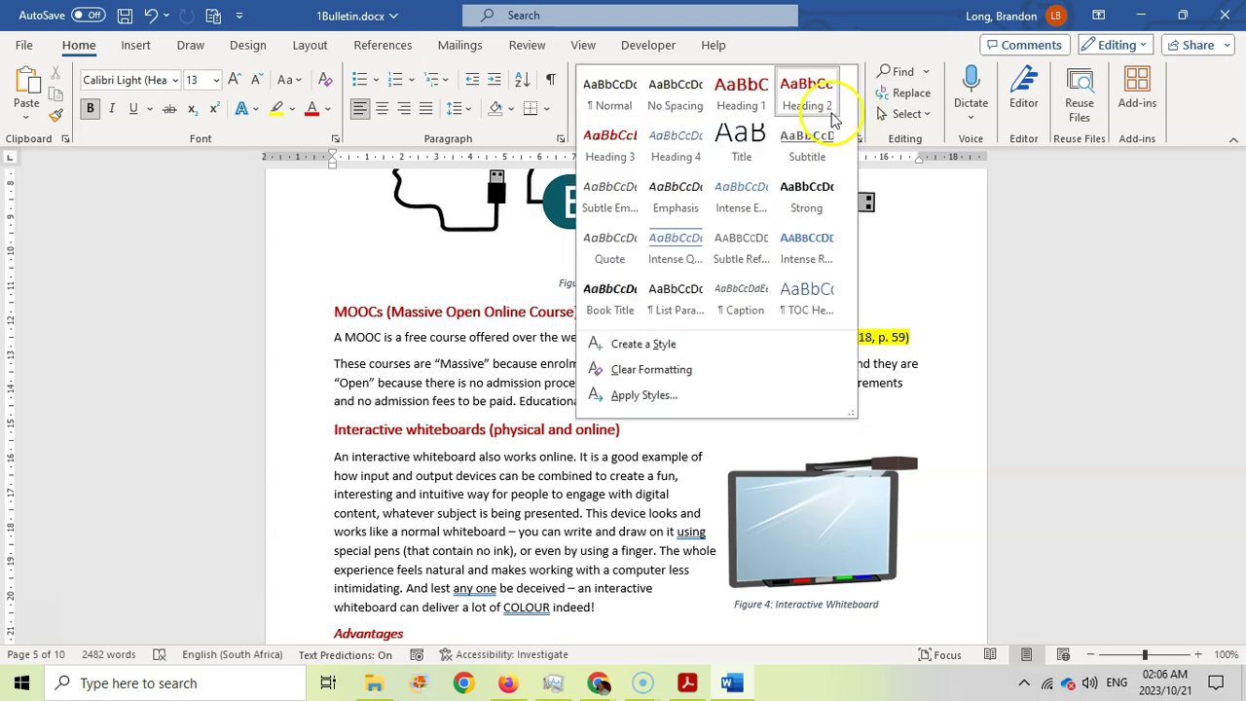
right_click(614, 153)
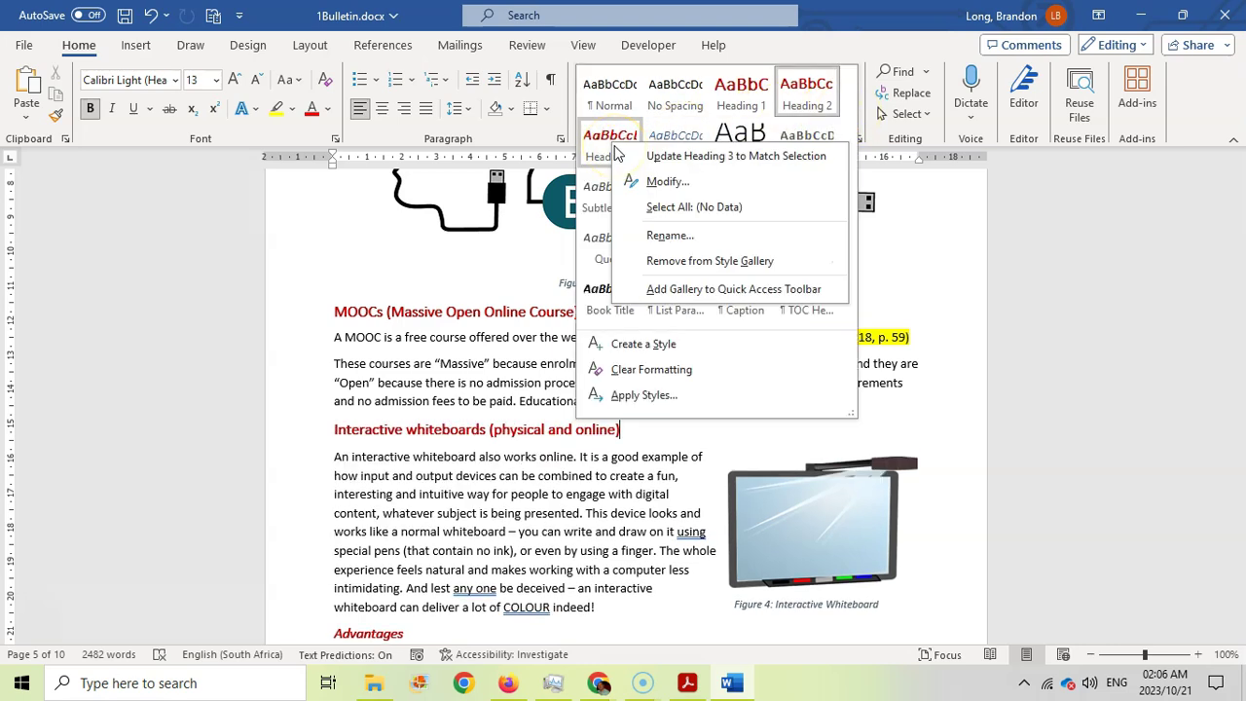
left_click(684, 207)
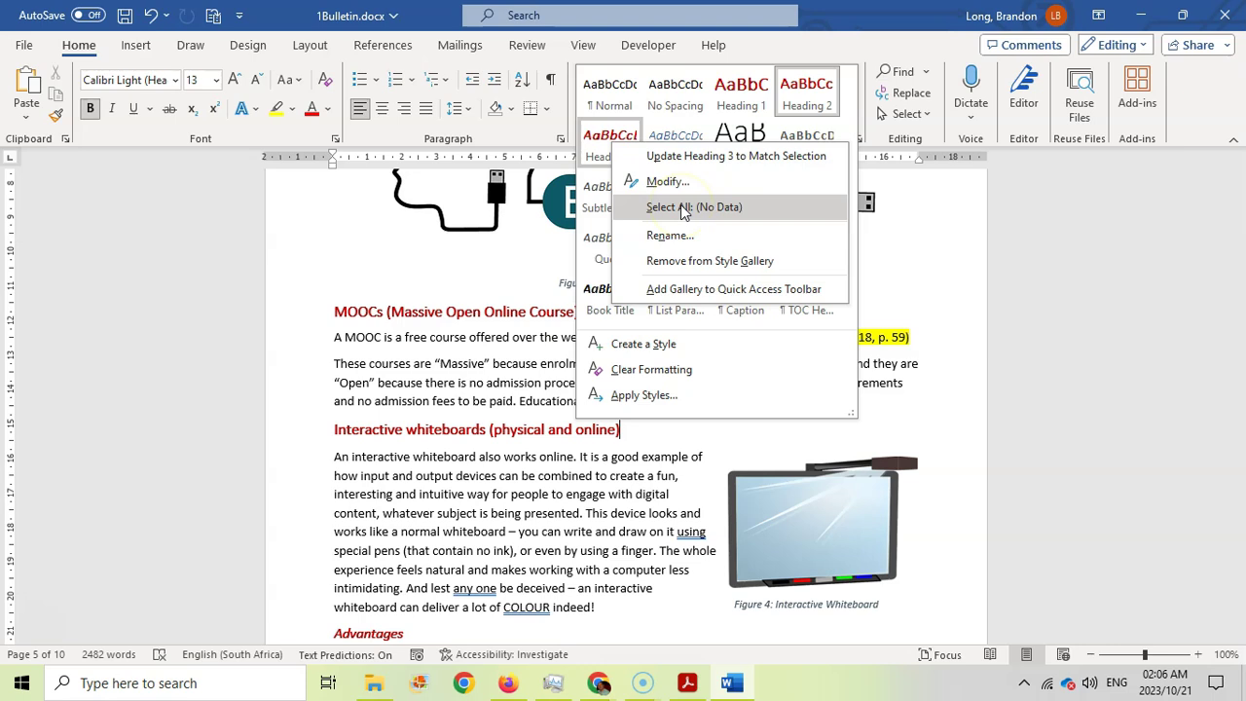
scroll(328, 279, "down", 5)
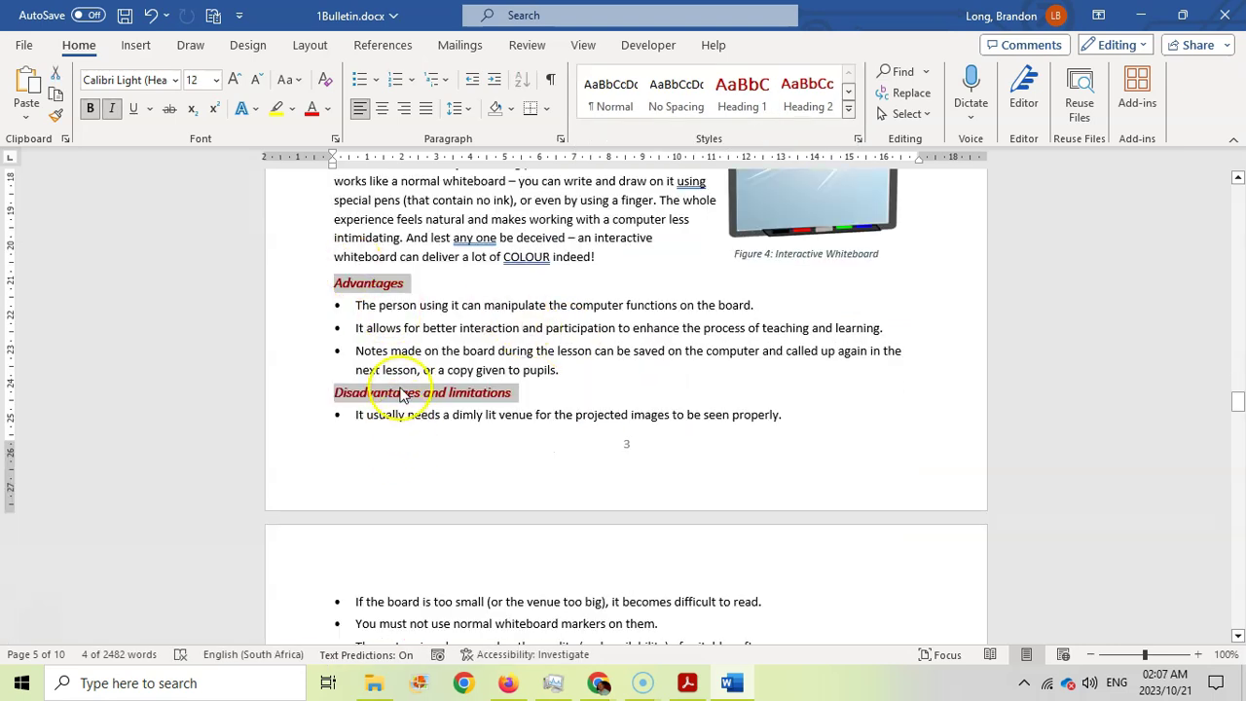
left_click(849, 113)
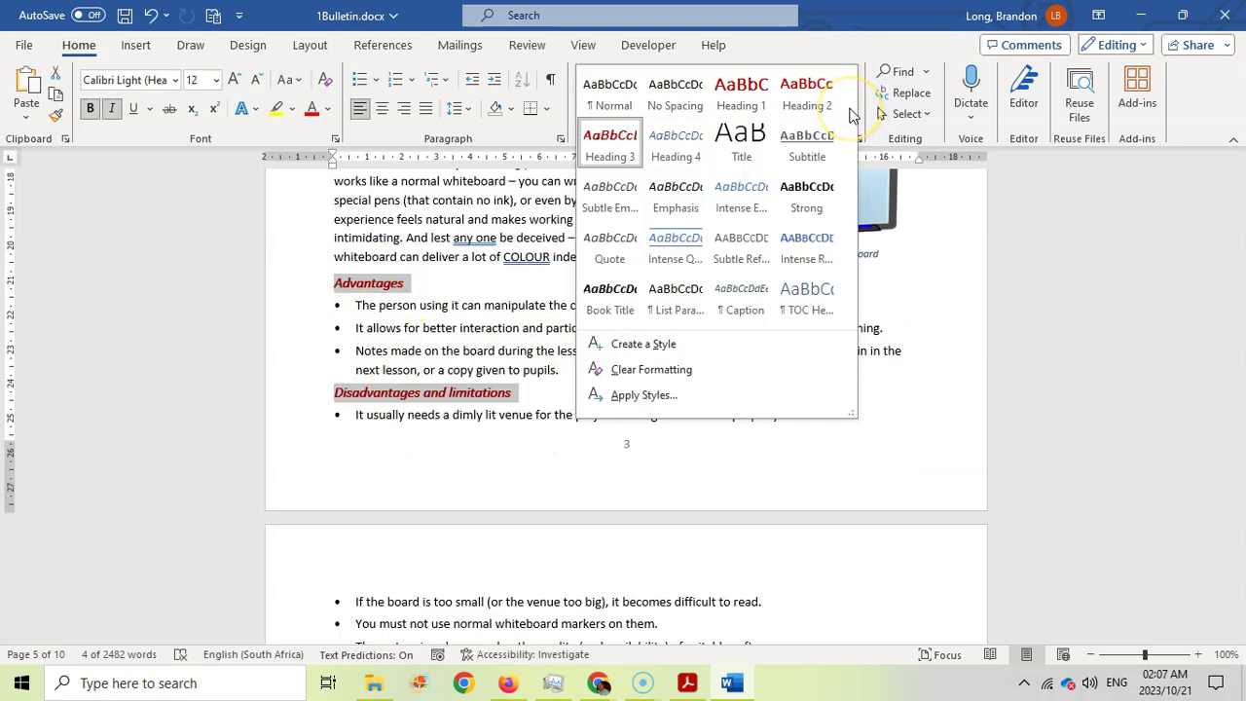
left_click(824, 139)
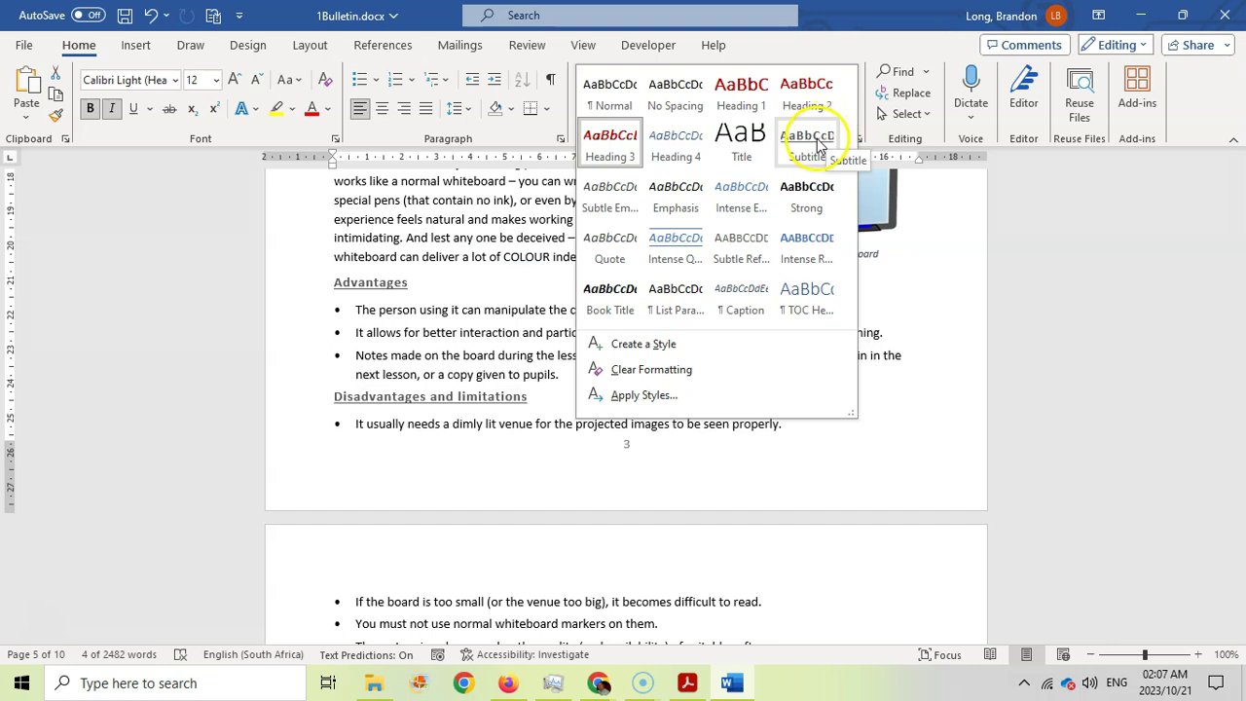
left_click(818, 142)
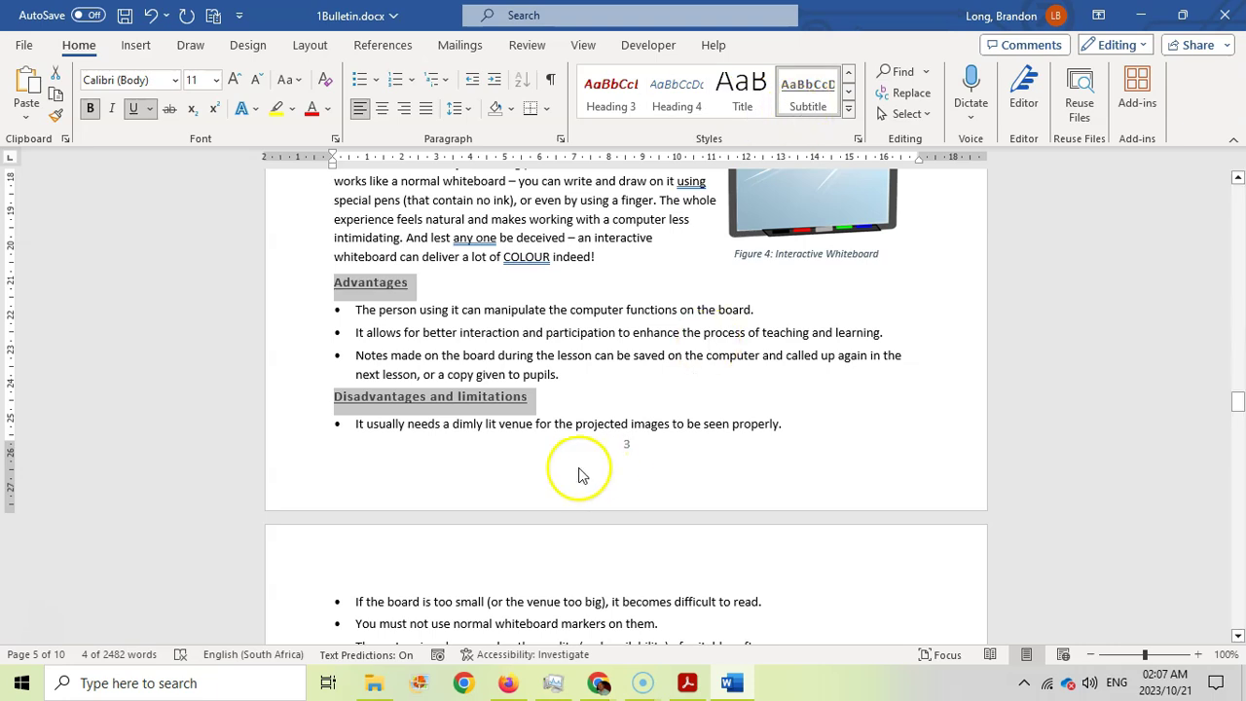
Read question 1.9 in the exam paper and select the word 'survey' under the heading 'Internet connectivity' in the bulletin
key("alt+Tab")
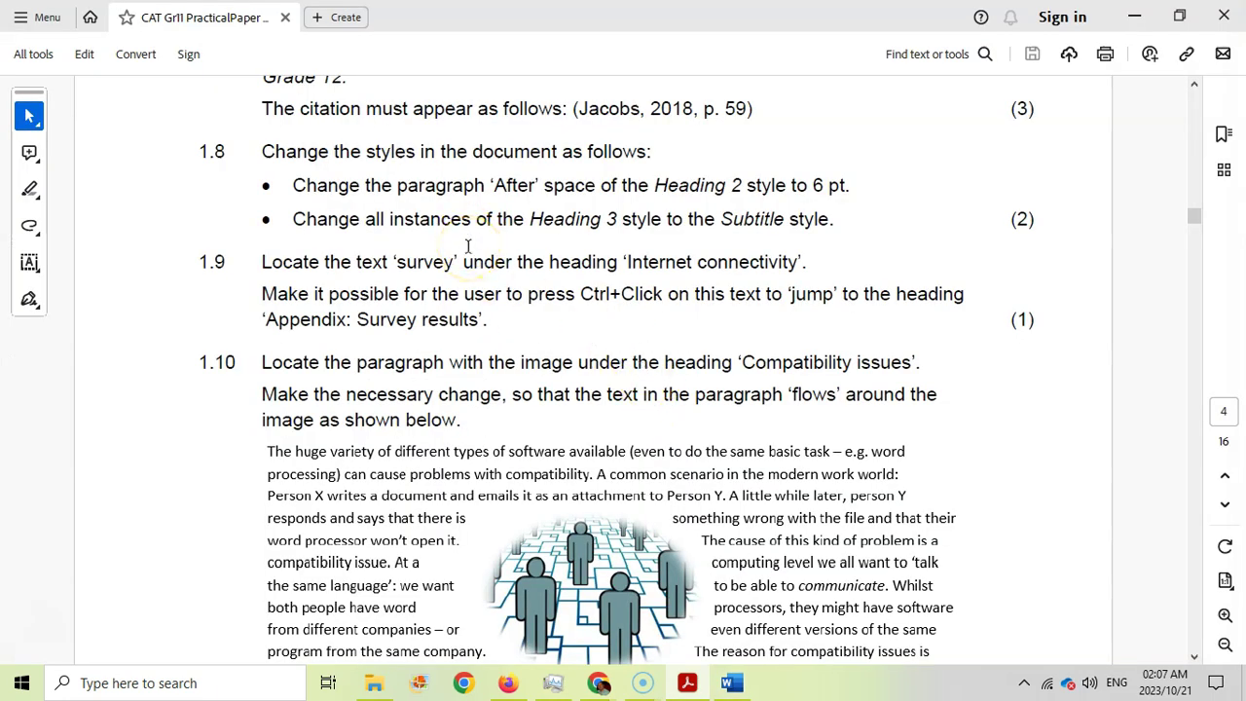
left_click(732, 682)
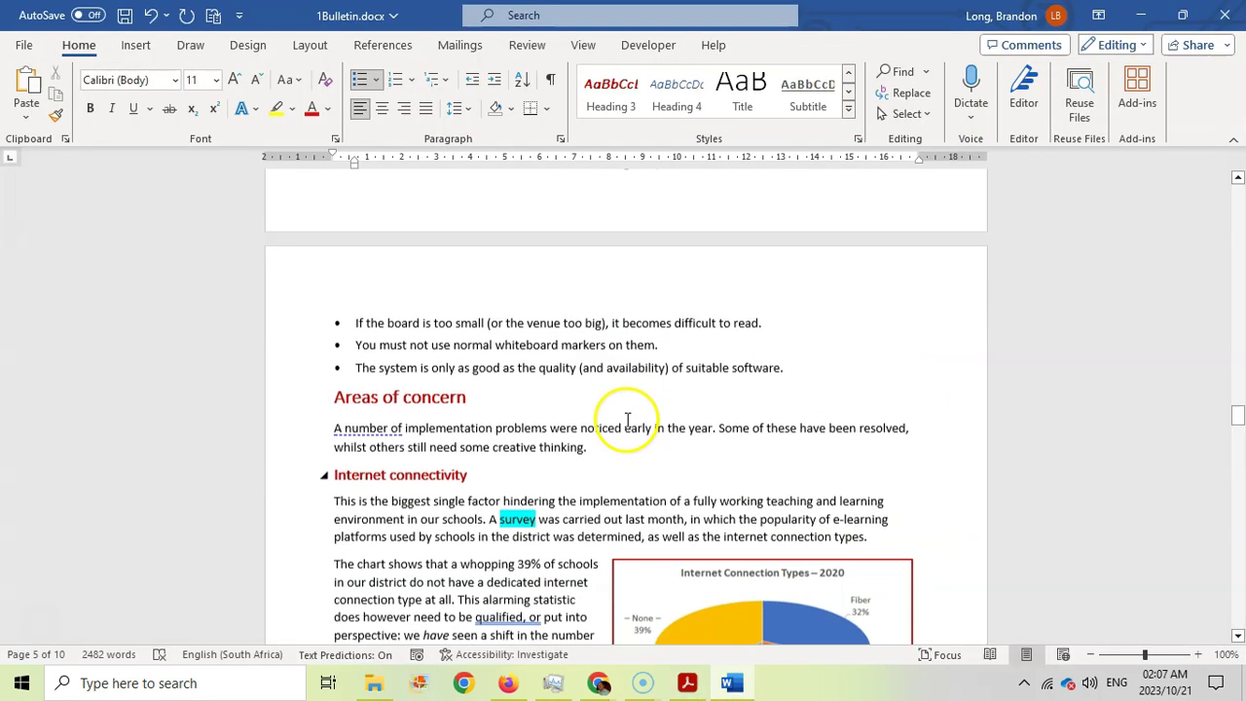
scroll(584, 370, "down", 1)
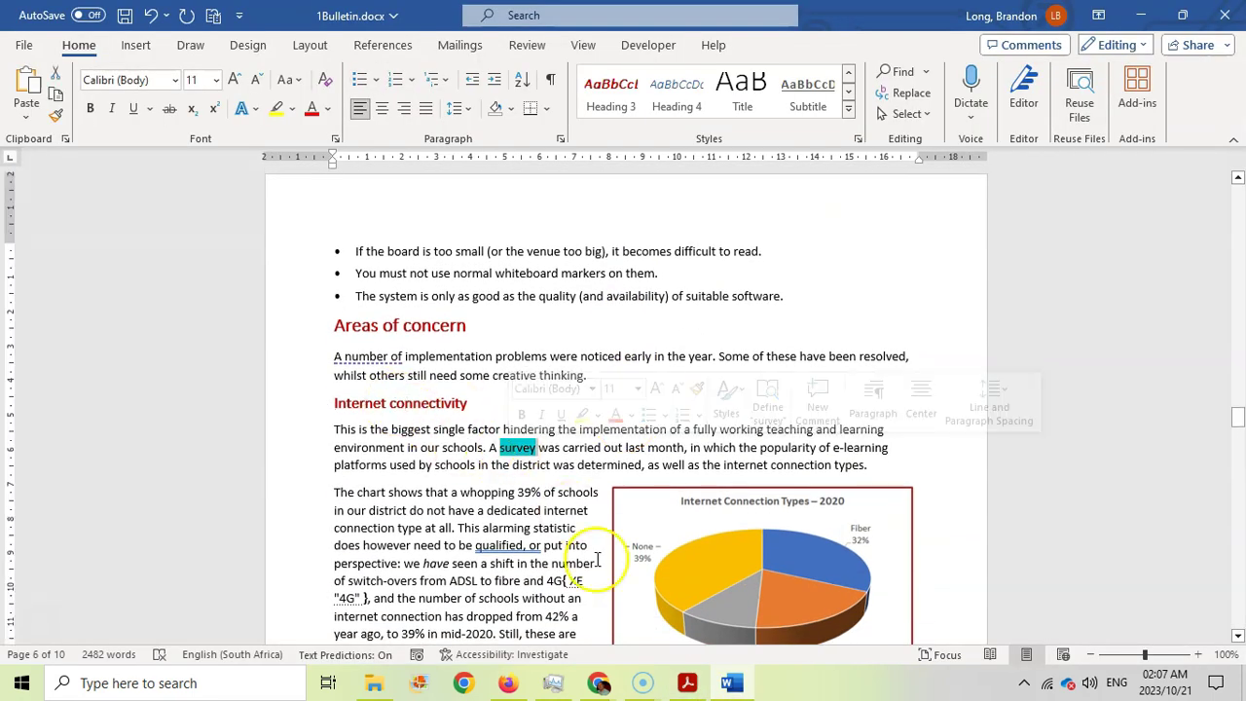
key("alt+Tab")
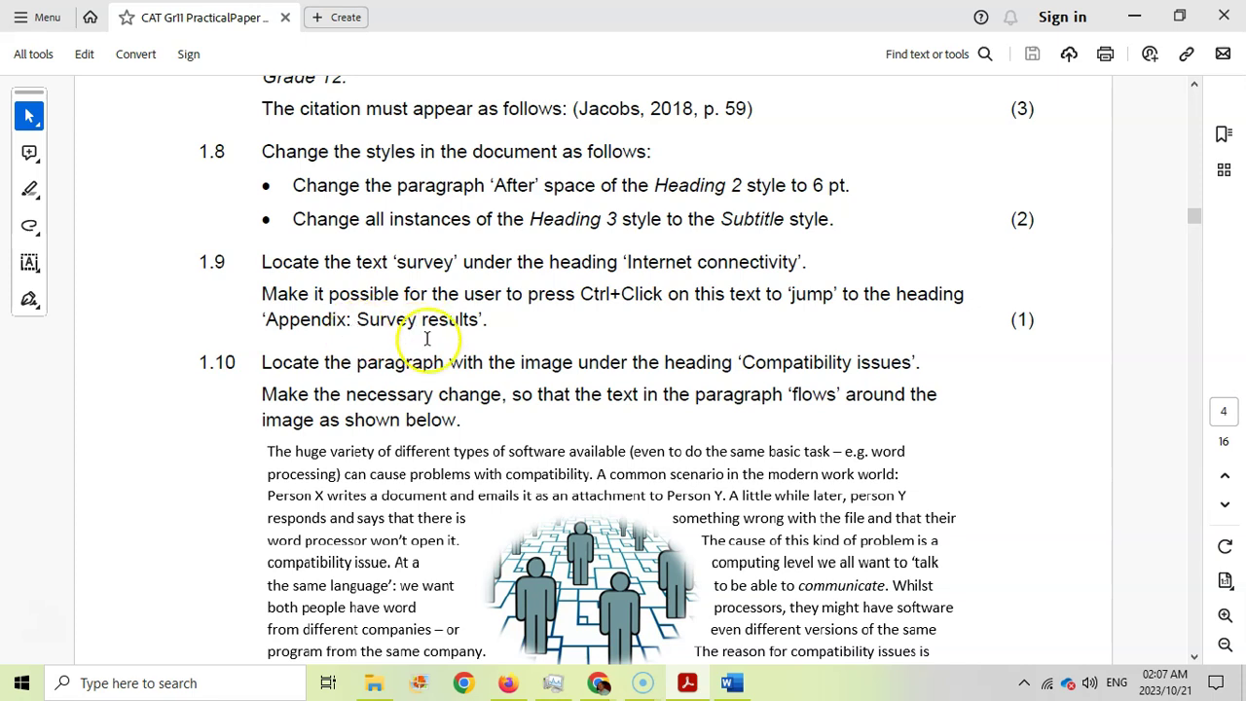
left_click(732, 683)
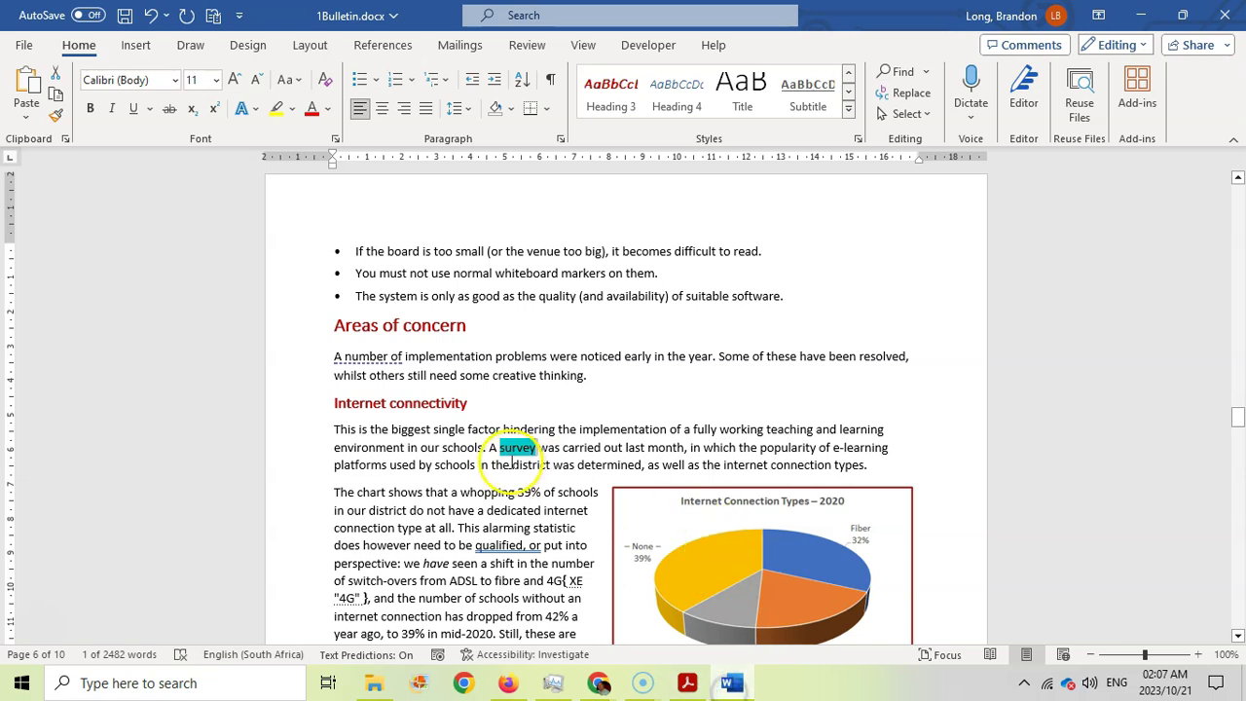
Link the selected word 'survey' to the heading 'Appendix: Survey results' within the document, test the link and return to the paragraph
left_click(137, 54)
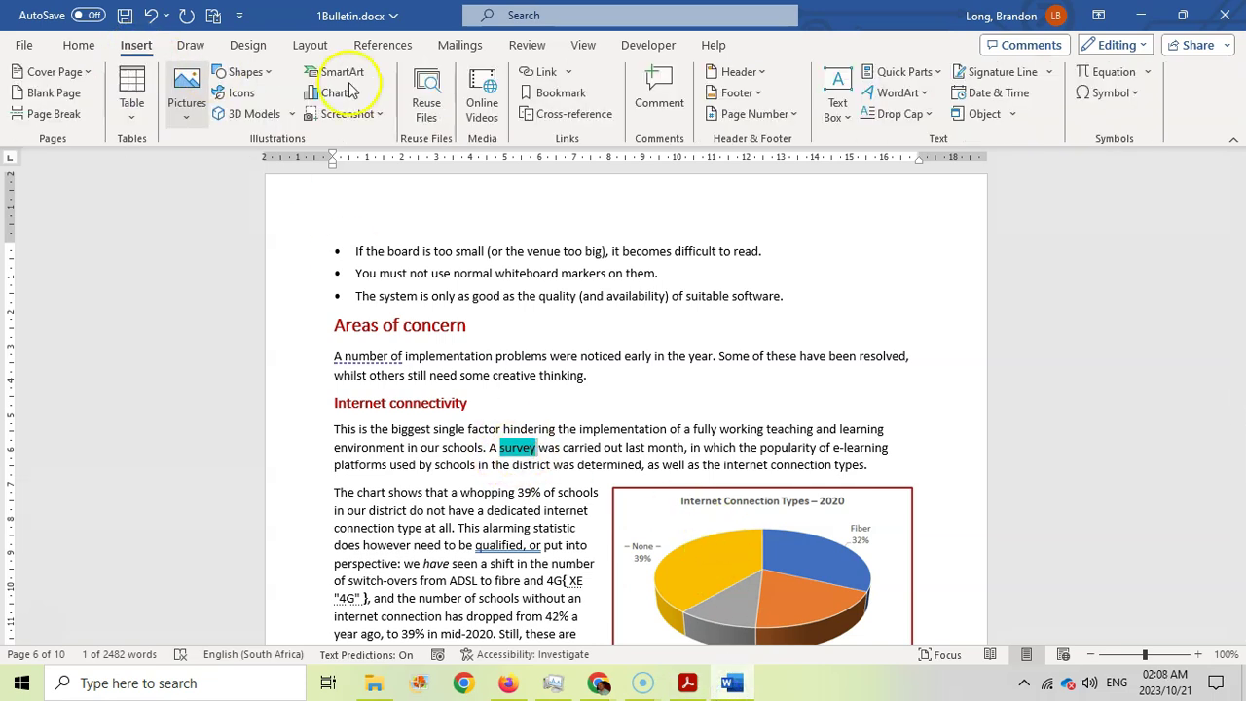
left_click(568, 71)
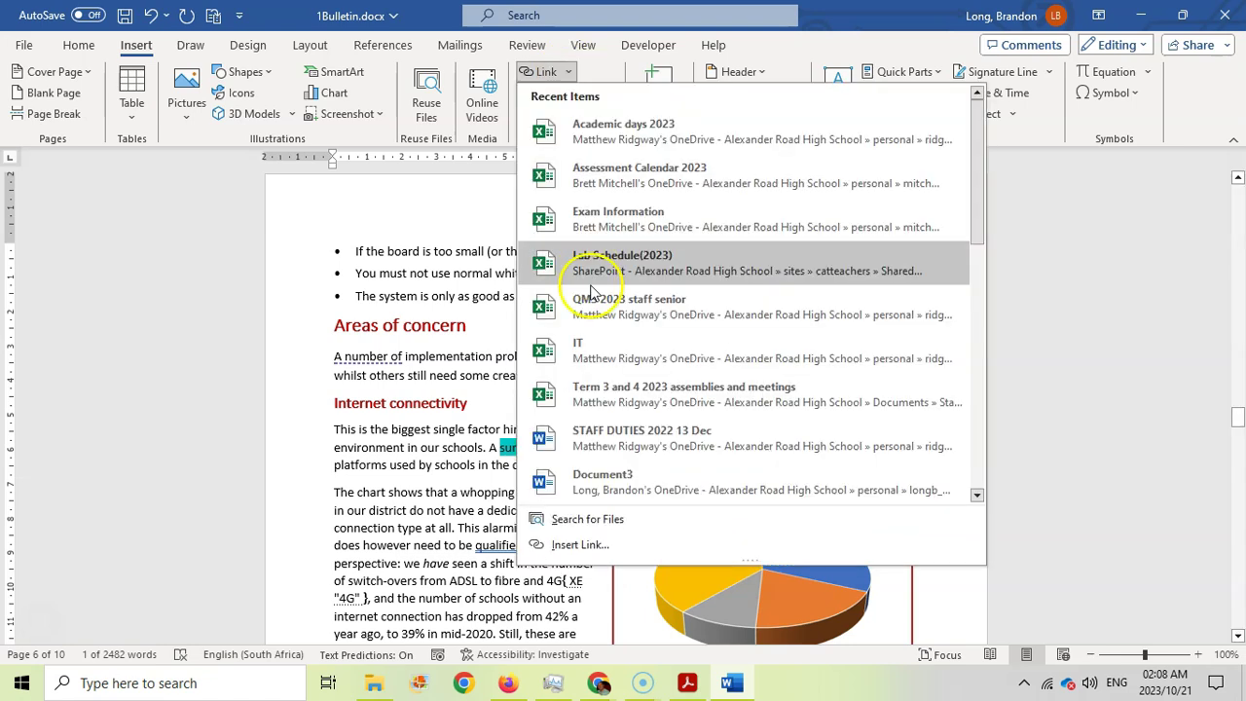
left_click(600, 551)
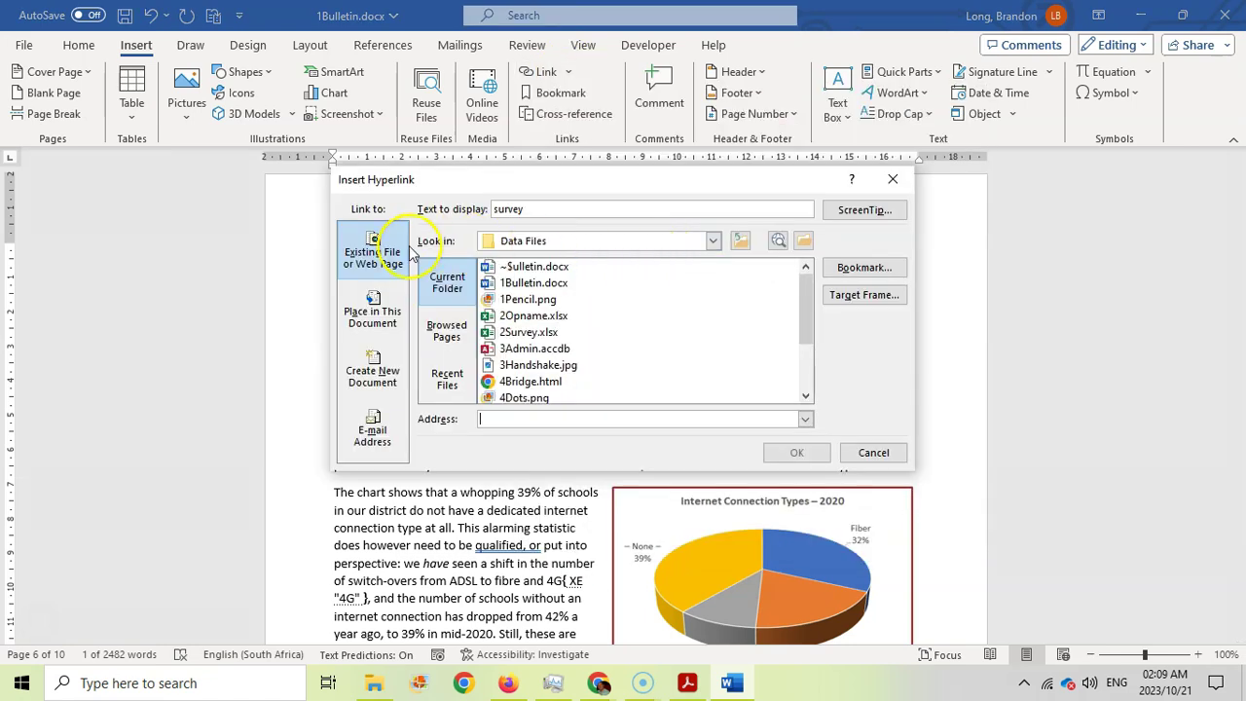
left_click(388, 321)
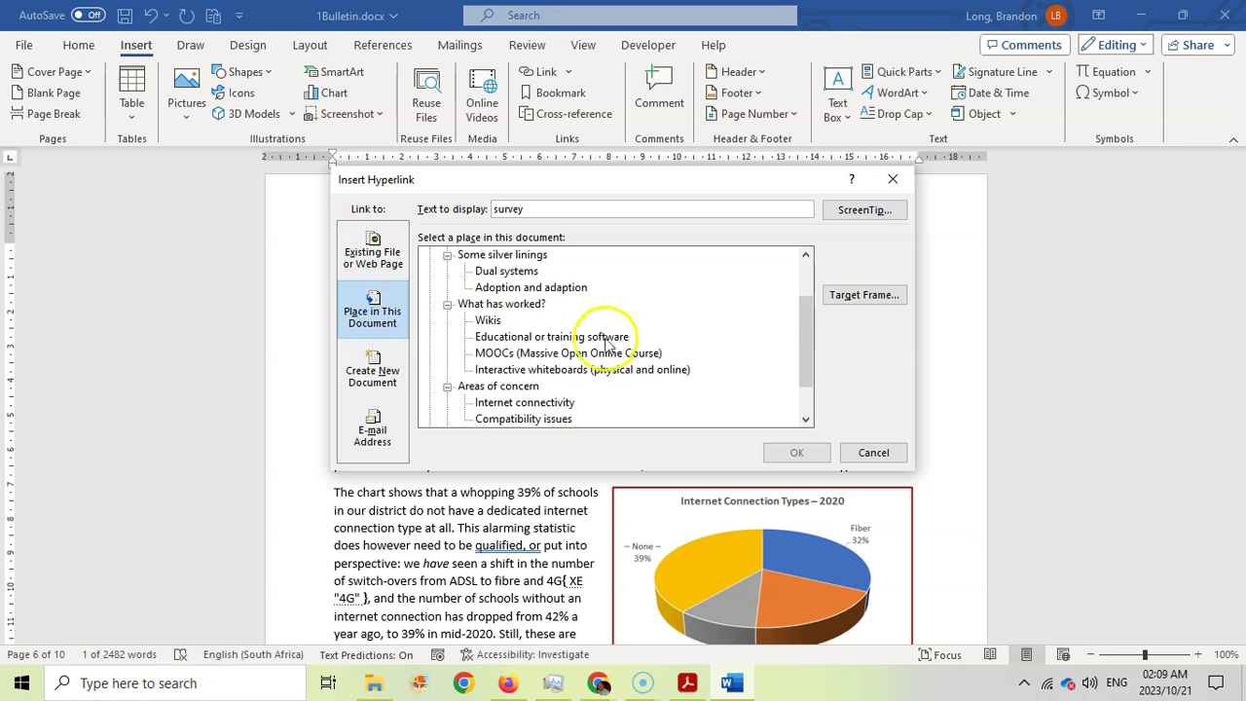
scroll(631, 336, "down", 1)
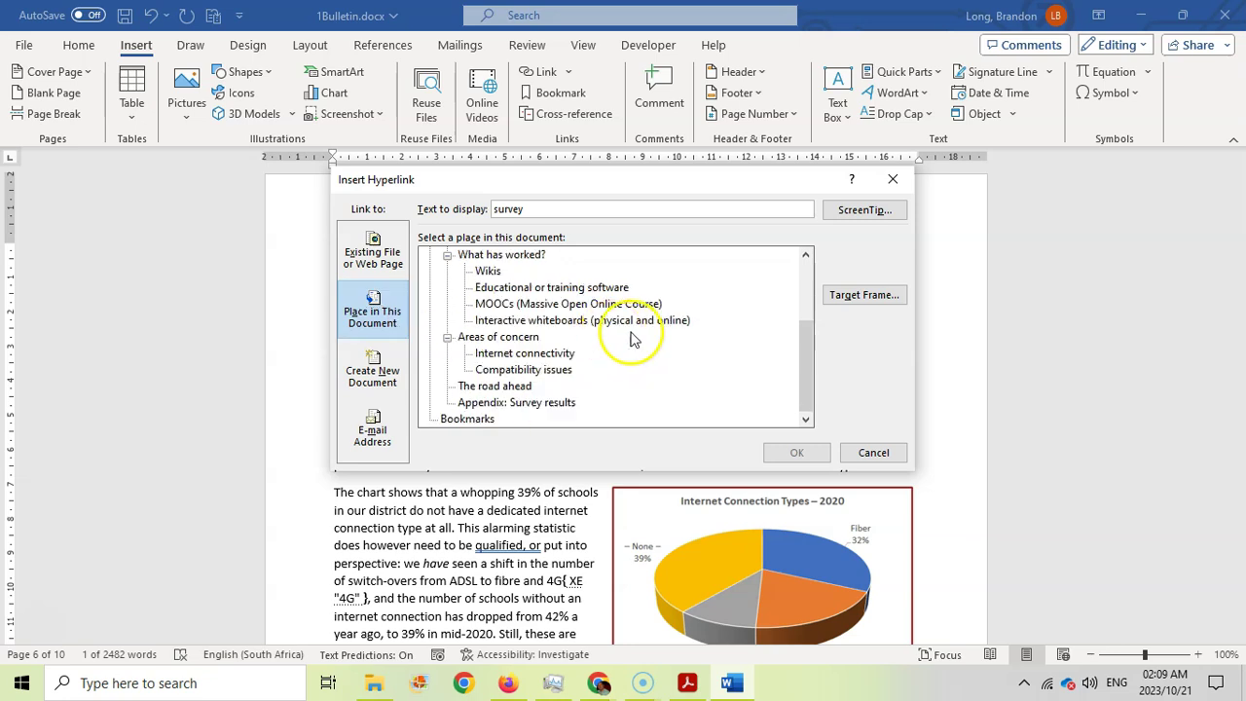
left_click(516, 402)
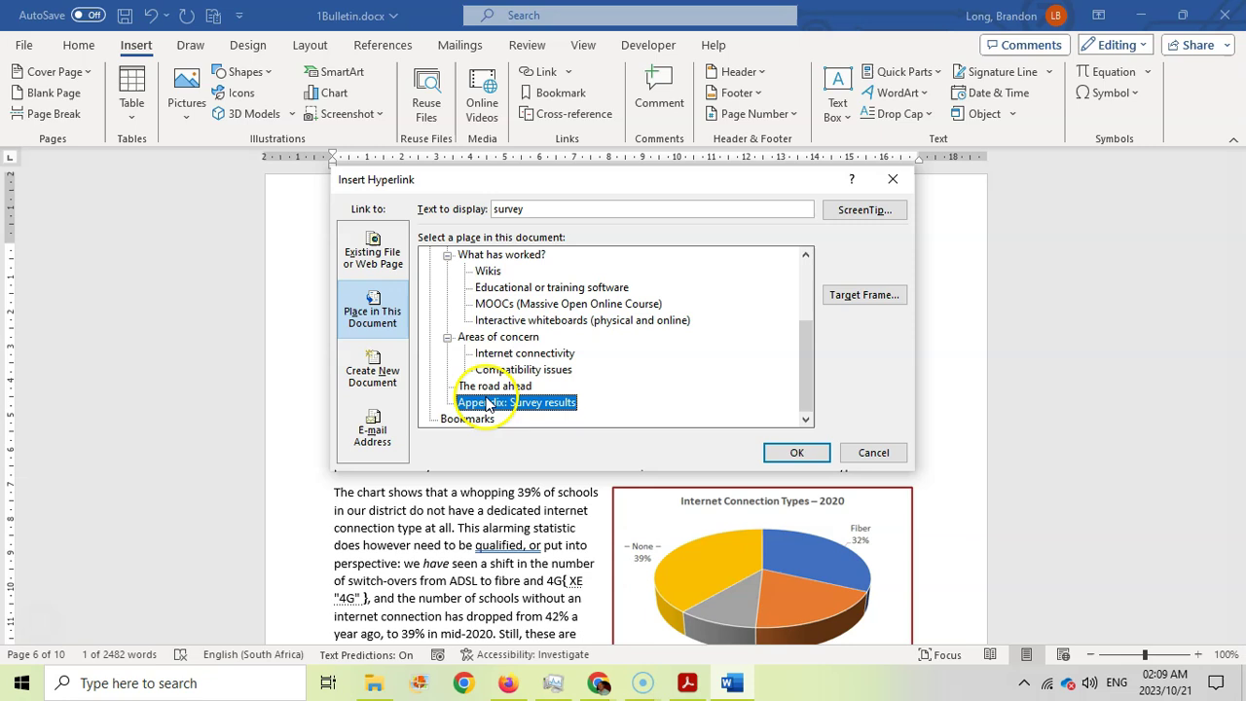
left_click(797, 454)
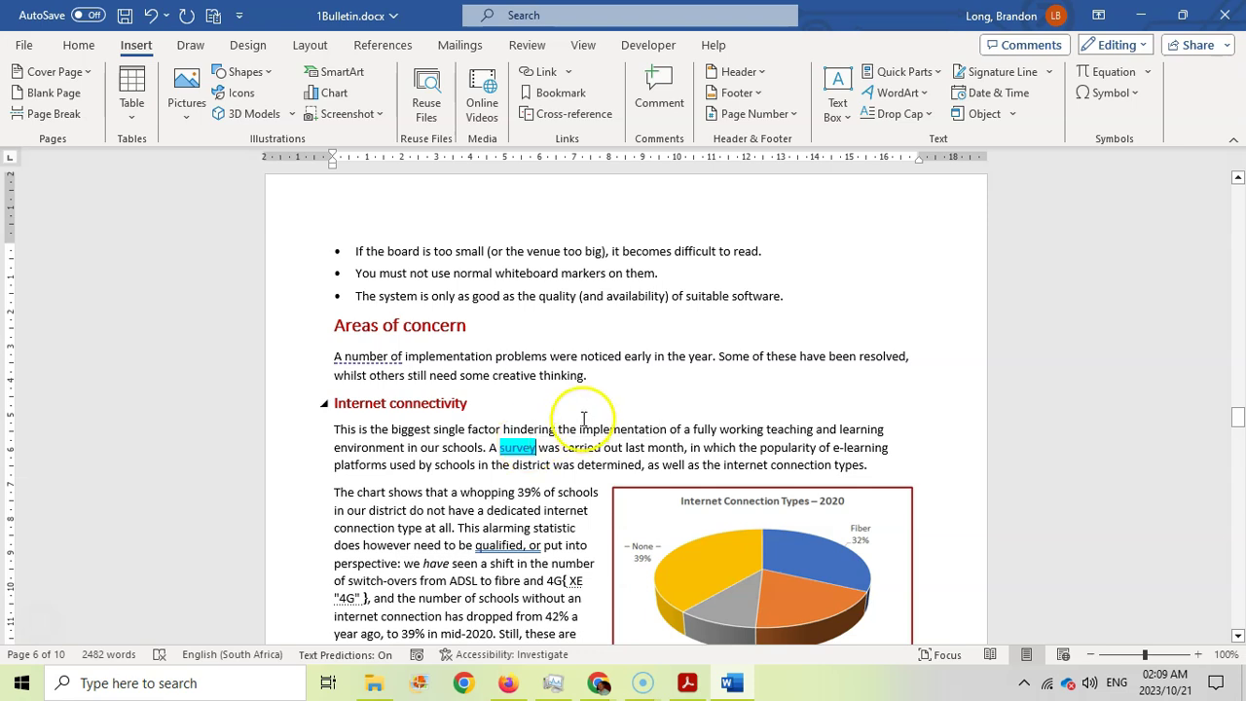
left_click(519, 456, "ctrl")
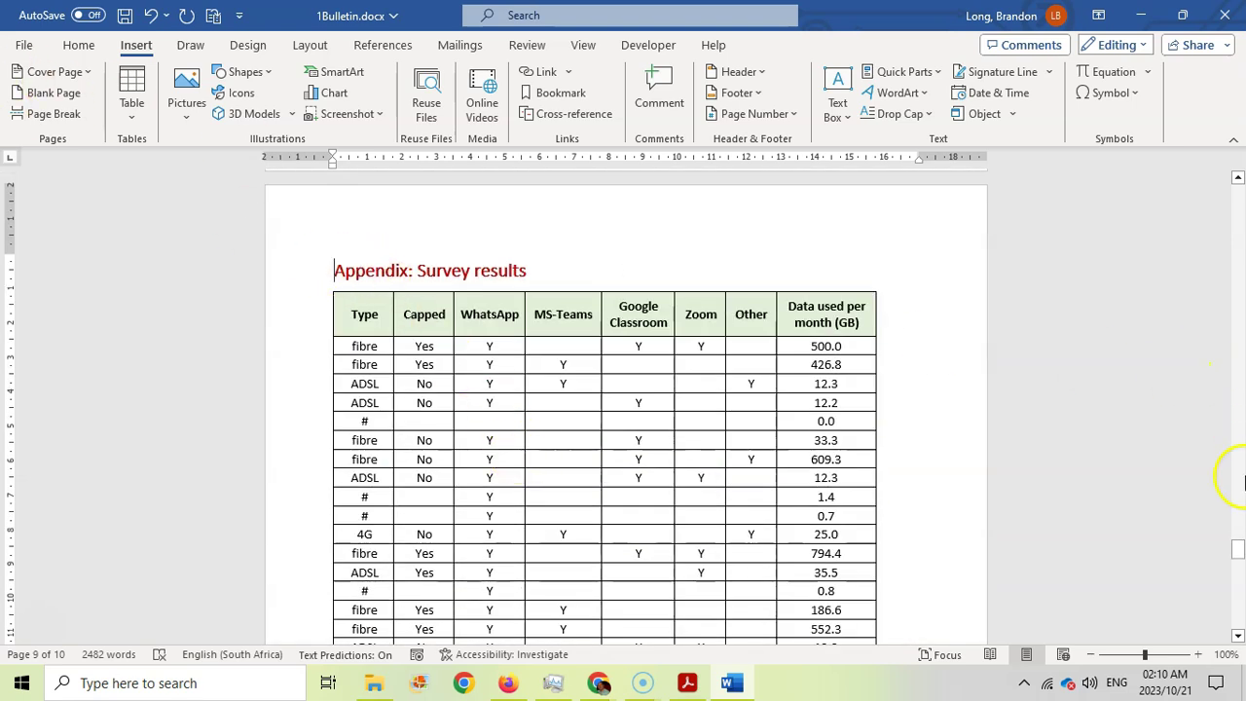
left_click_drag(1235, 553, 1236, 421)
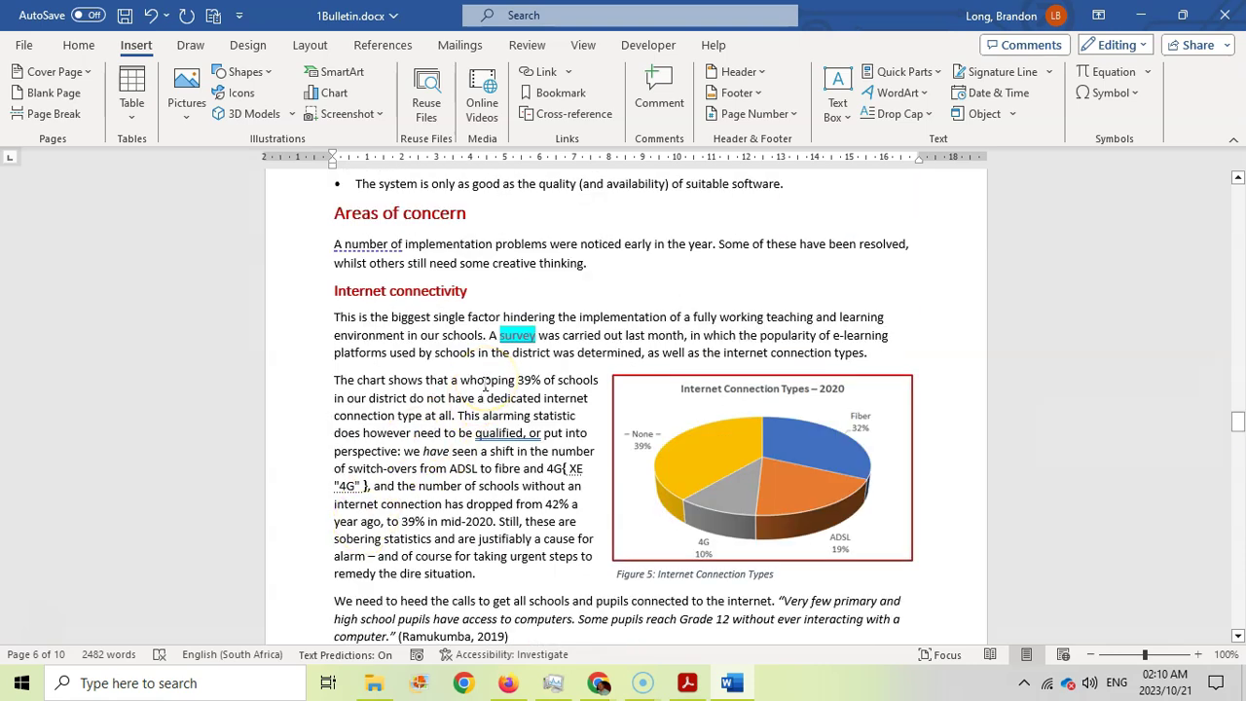
Follow question 1.10 in the exam paper and set the image under 'Compatibility issues' to Tight text wrapping, nudging it slightly
left_click(687, 683)
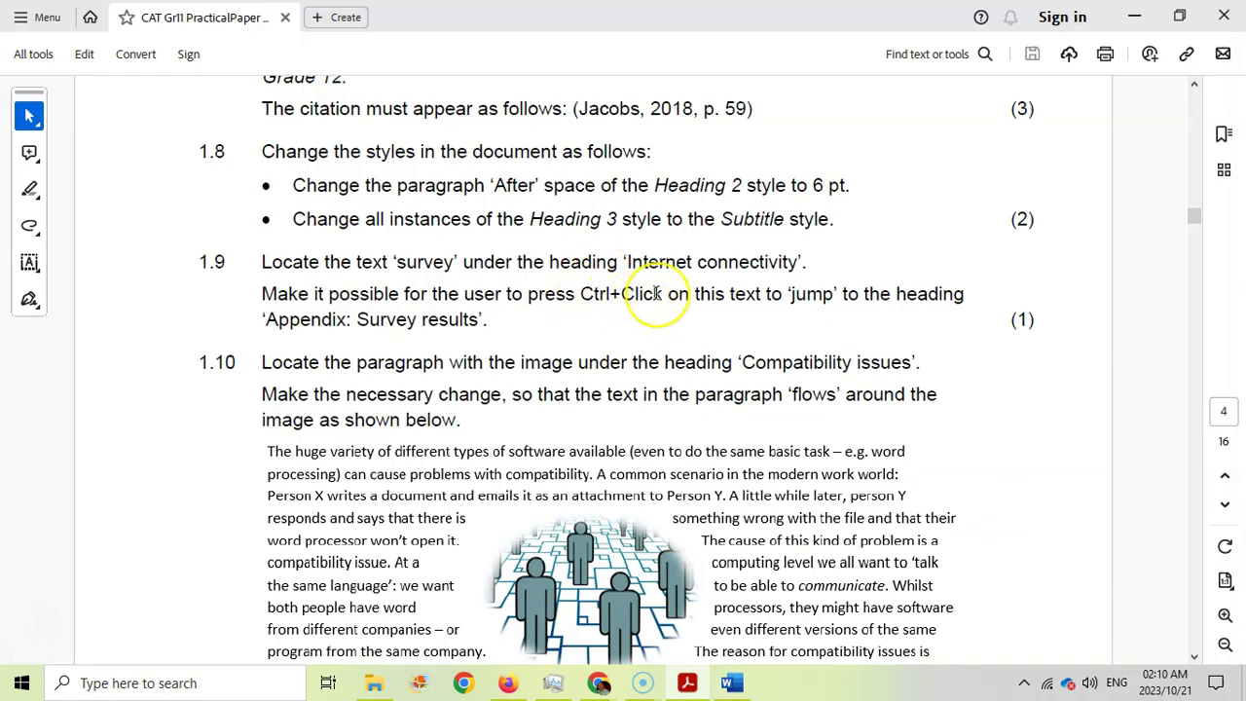
scroll(657, 293, "down", 4)
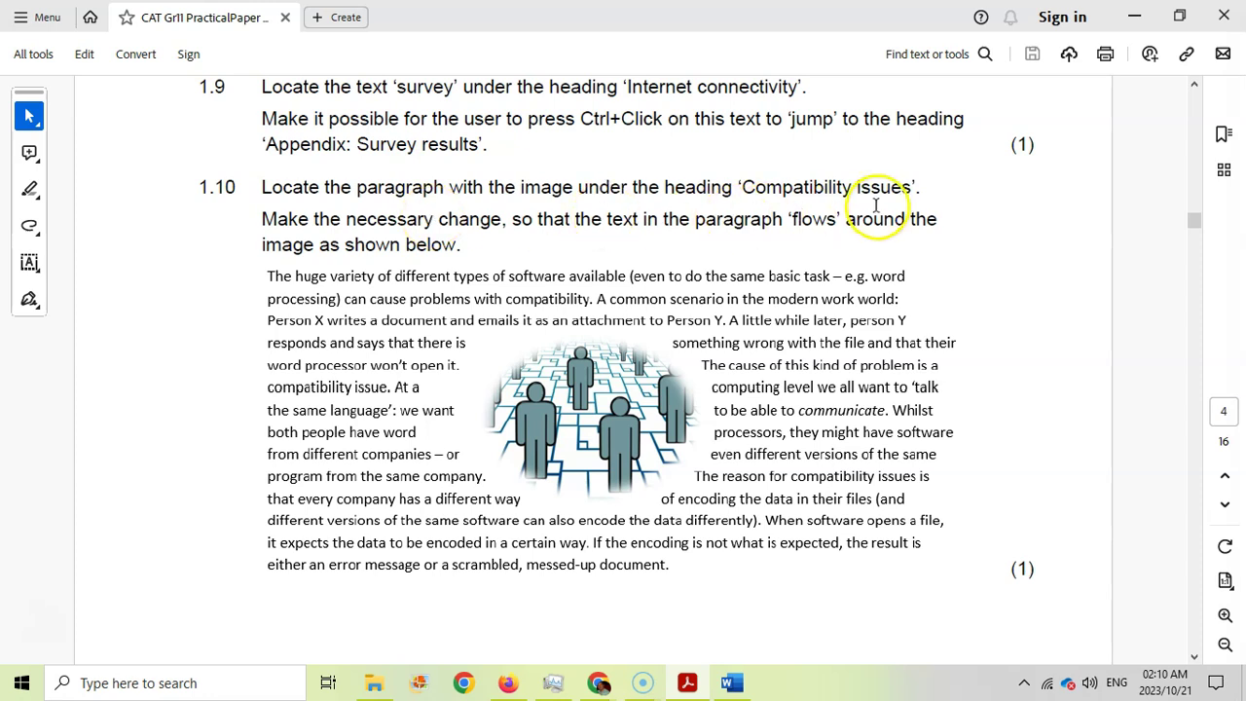
left_click(732, 682)
scroll(644, 498, "down", 6)
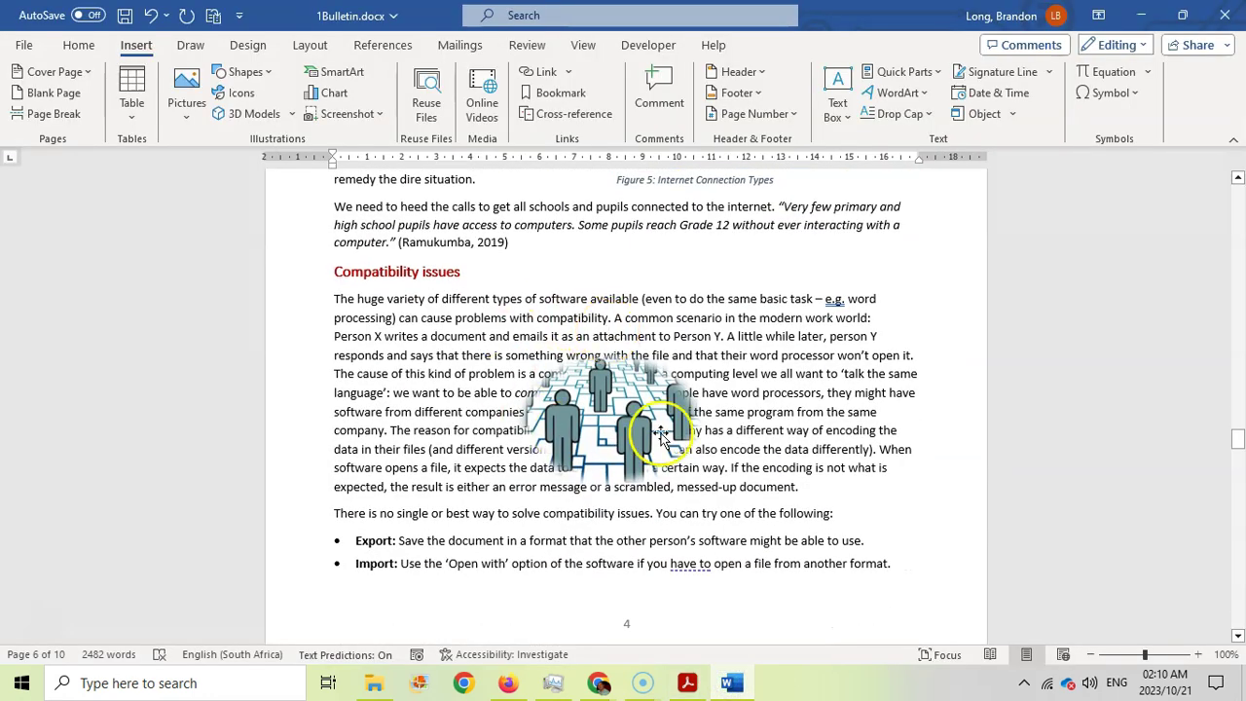
key("alt+Tab")
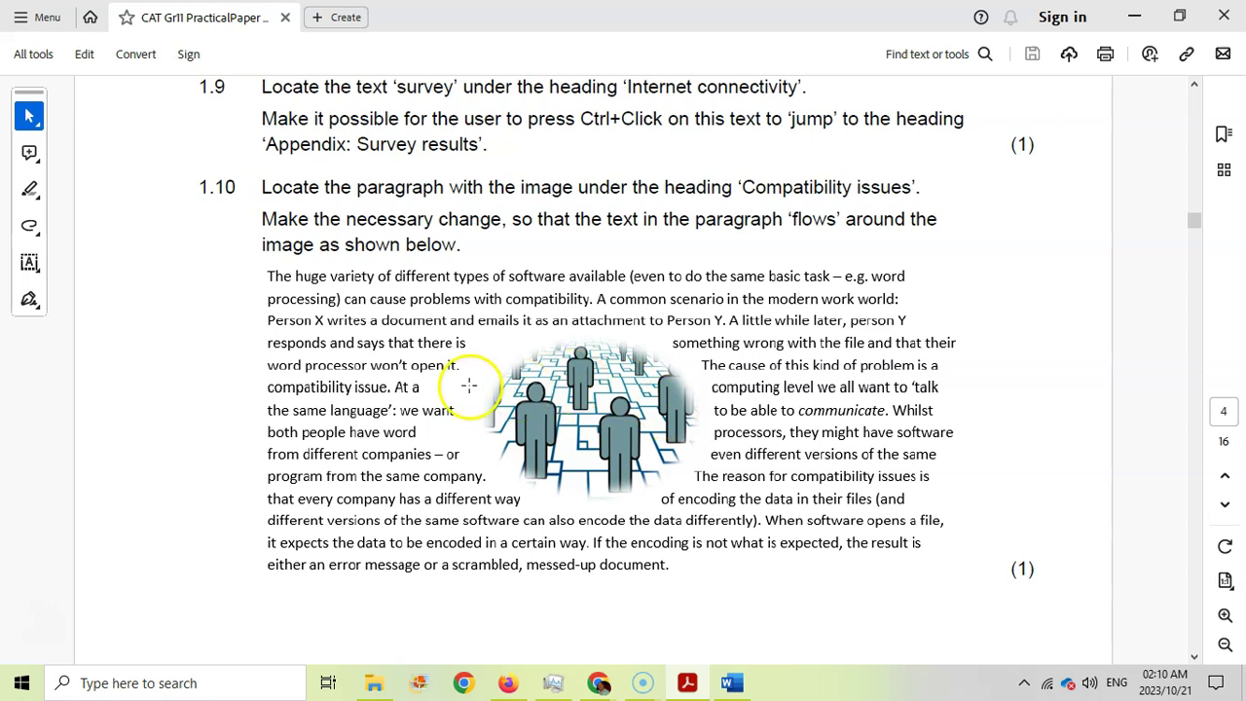
left_click(732, 684)
left_click(631, 391)
left_click_drag(631, 391, 623, 404)
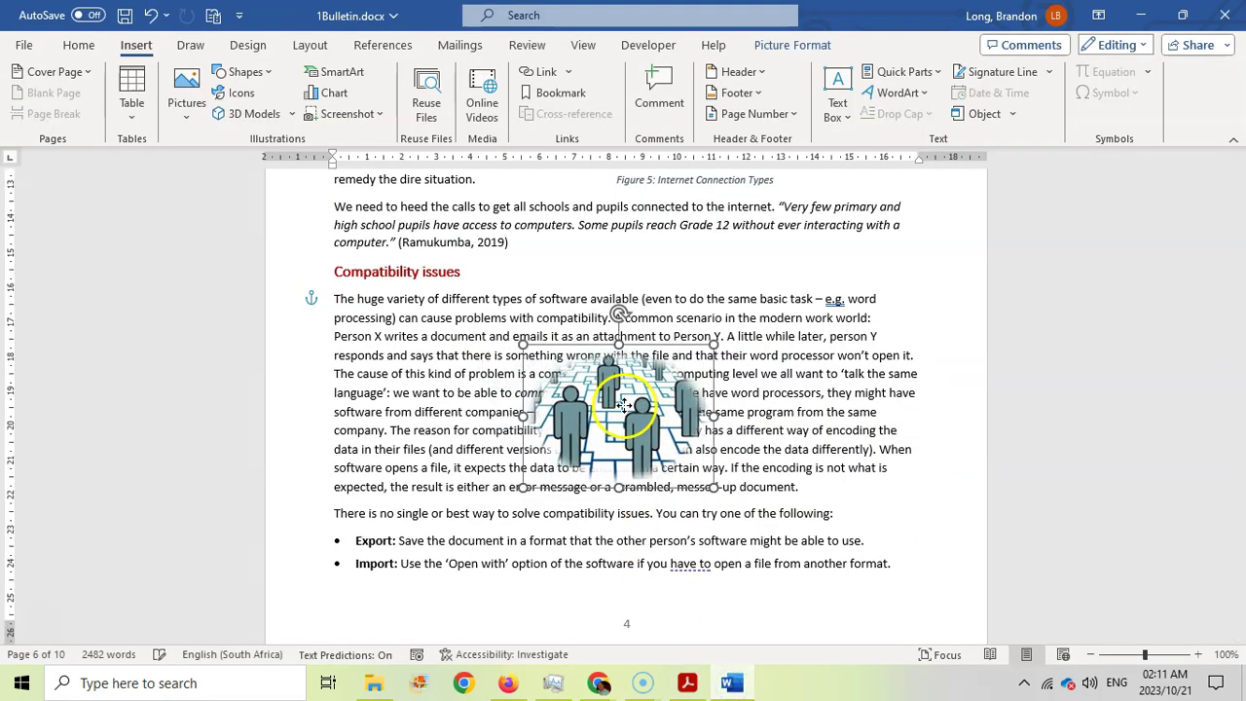
left_click(791, 46)
left_click(915, 111)
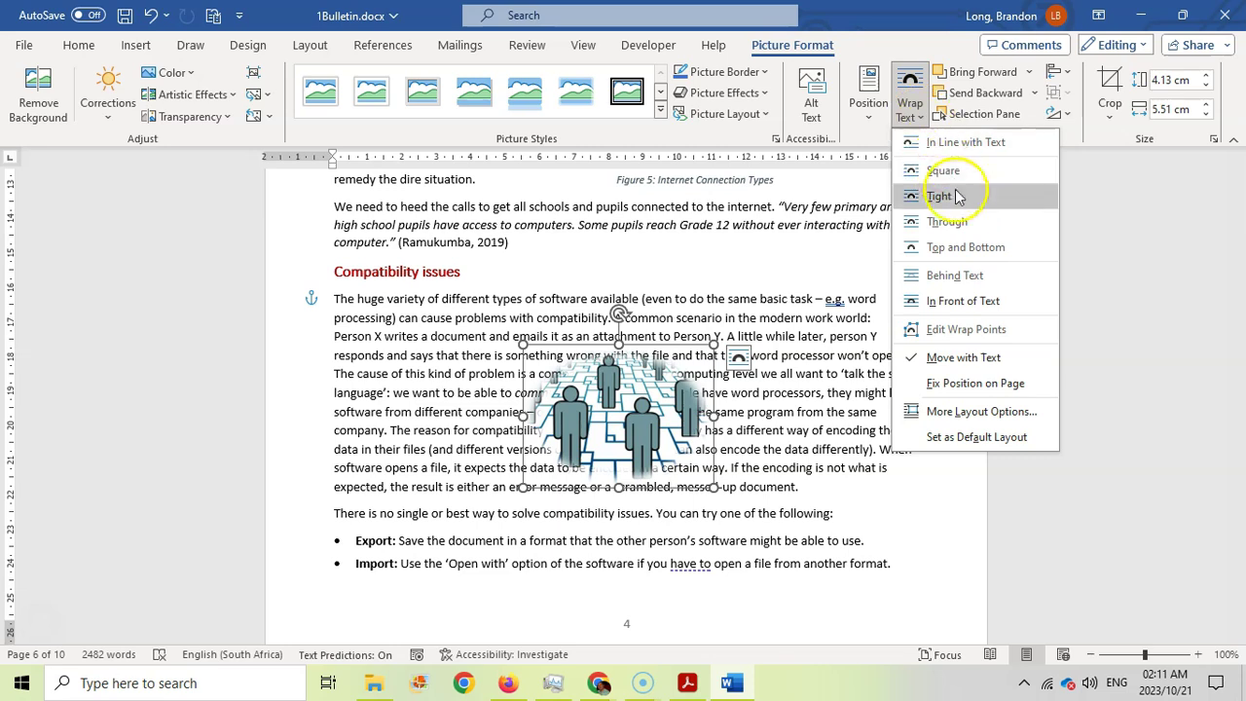
left_click(953, 198)
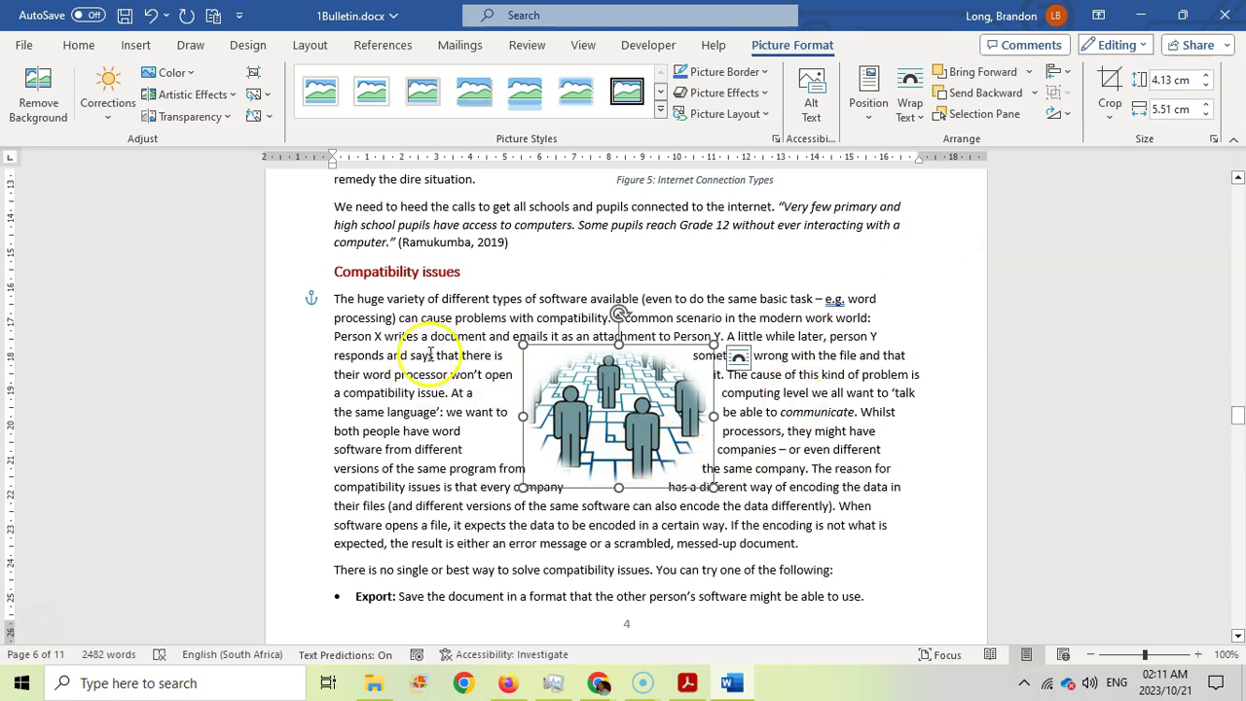
Read question 1.11 in the exam paper and select the six blue lines from 'Tutoring' to 'Programming' under 'The road ahead'
left_click(681, 674)
scroll(945, 396, "down", 3)
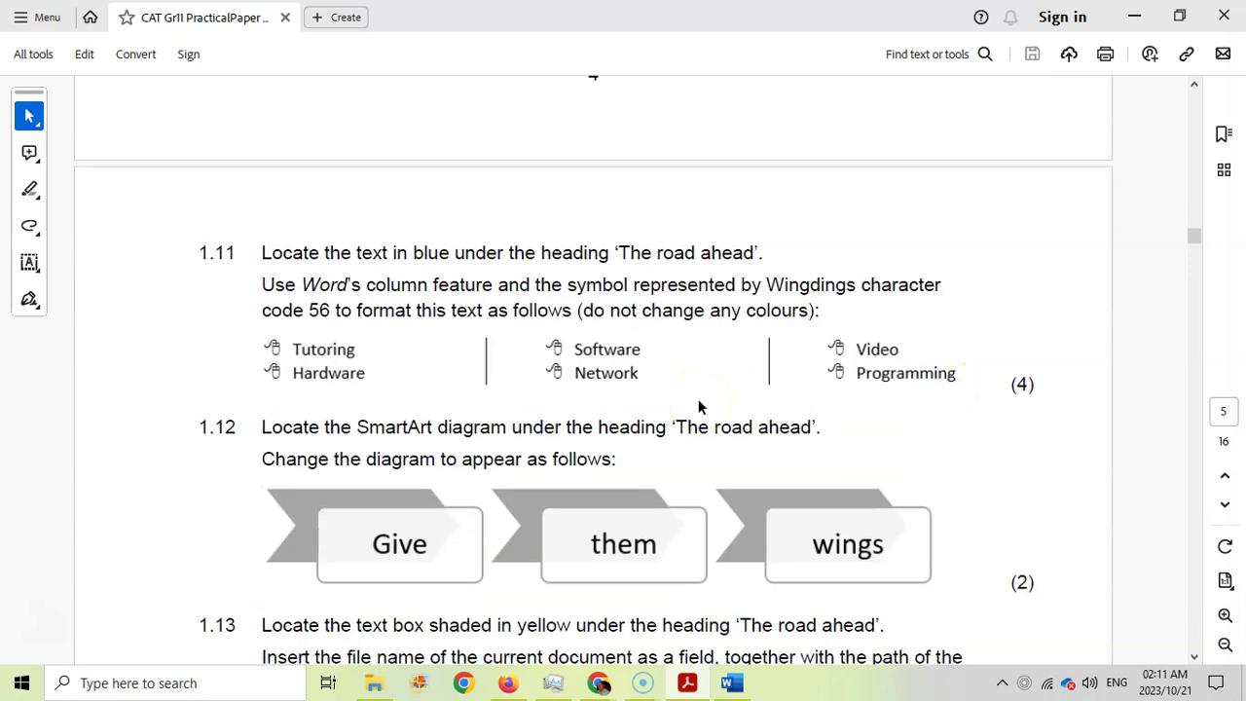
key("alt+Tab")
scroll(653, 357, "down", 10)
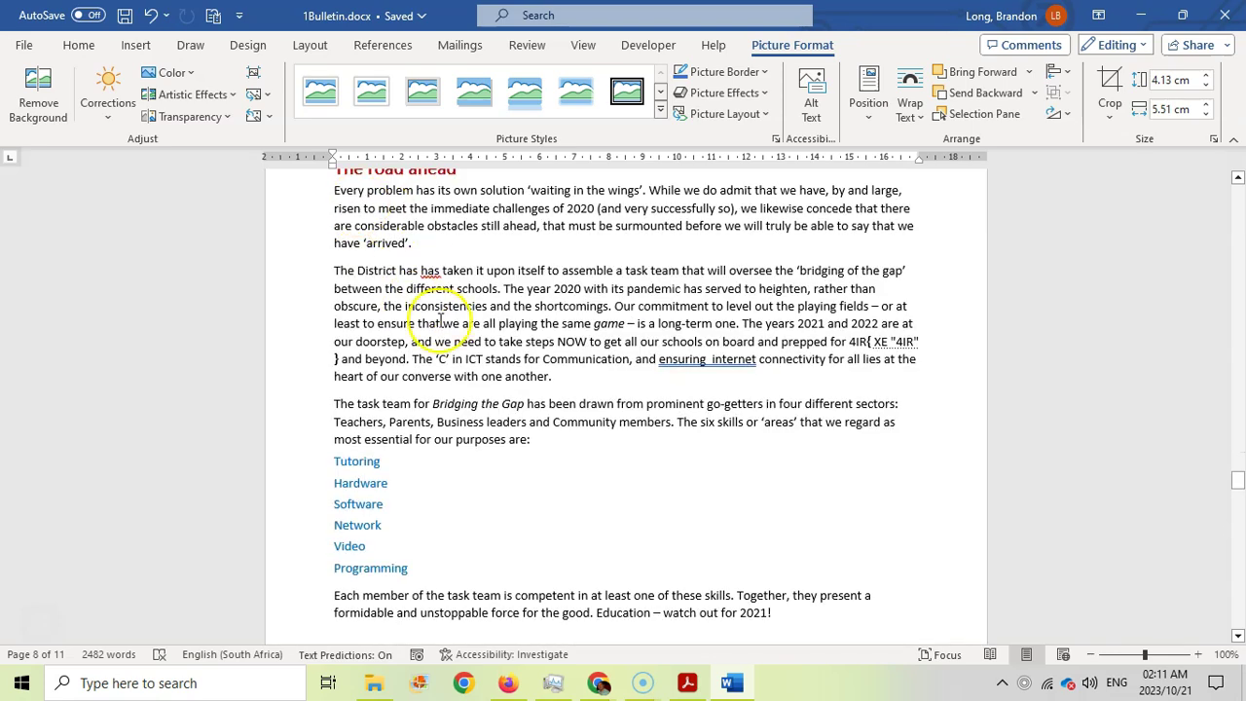
left_click_drag(408, 572, 337, 470)
Check question 1.11 in the exam paper and start defining a new symbol bullet for the six selected blue lines in the bulletin
key("alt+Tab")
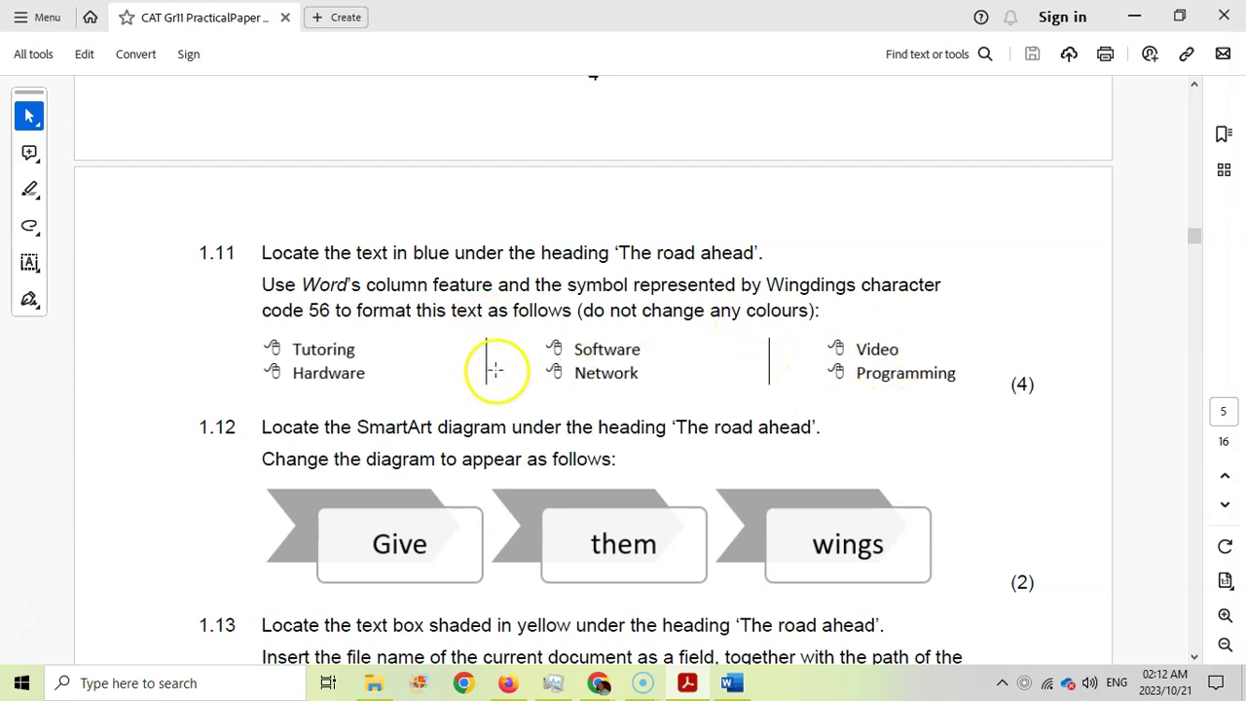
left_click(732, 684)
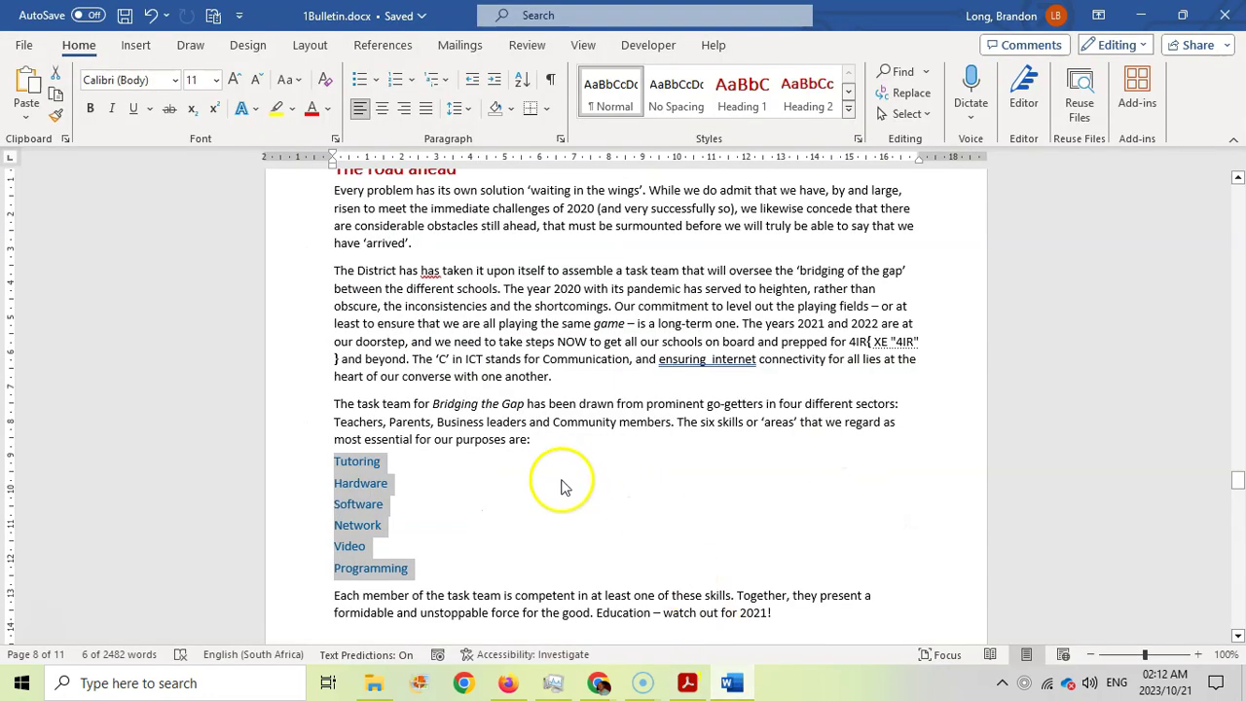
left_click(377, 82)
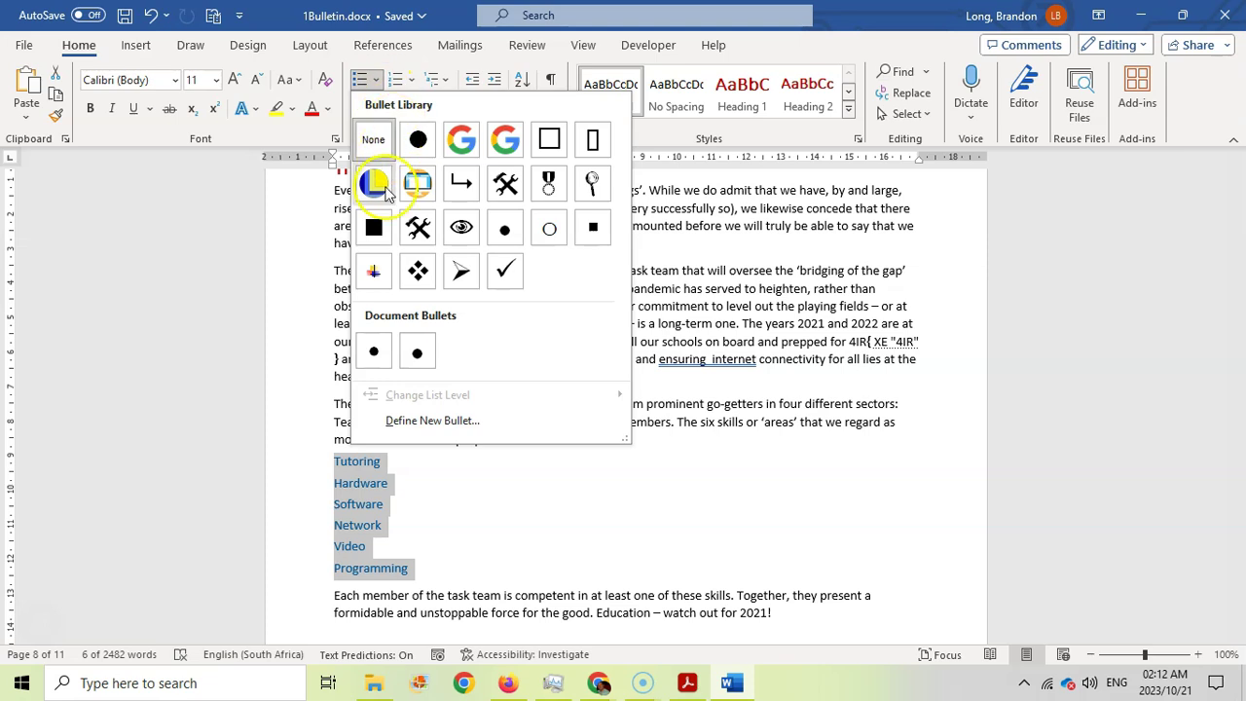
left_click(434, 423)
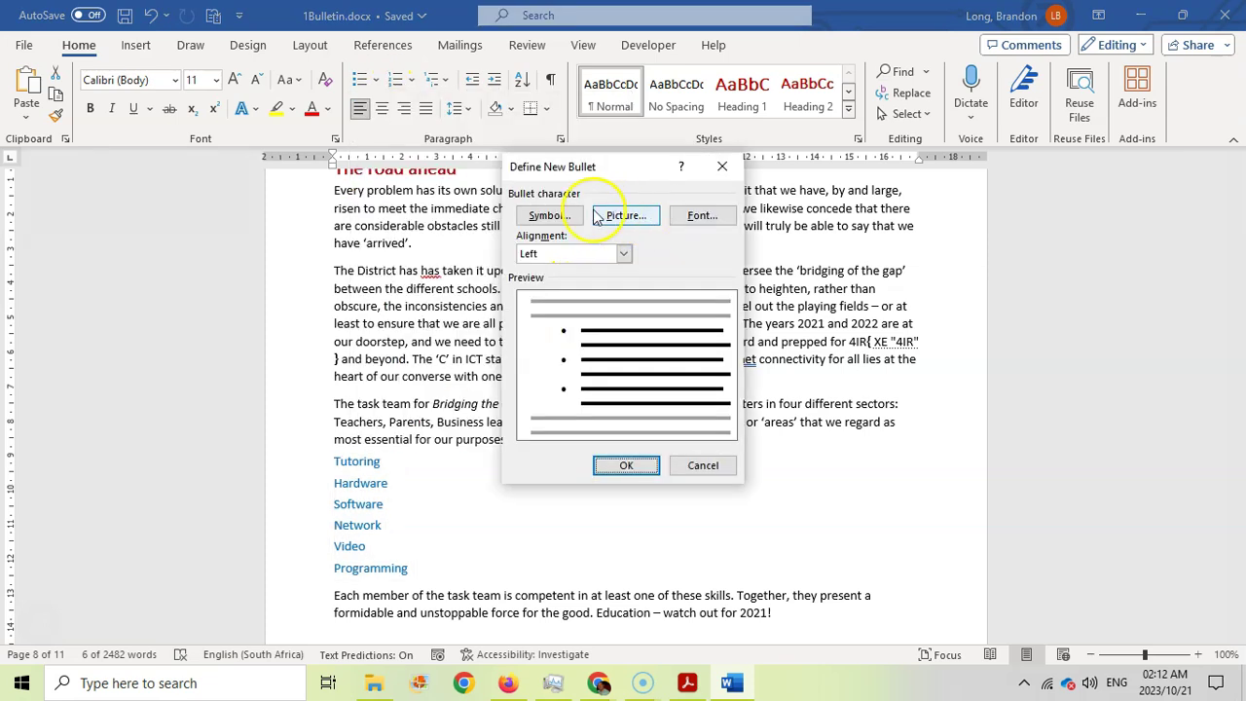
left_click(687, 682)
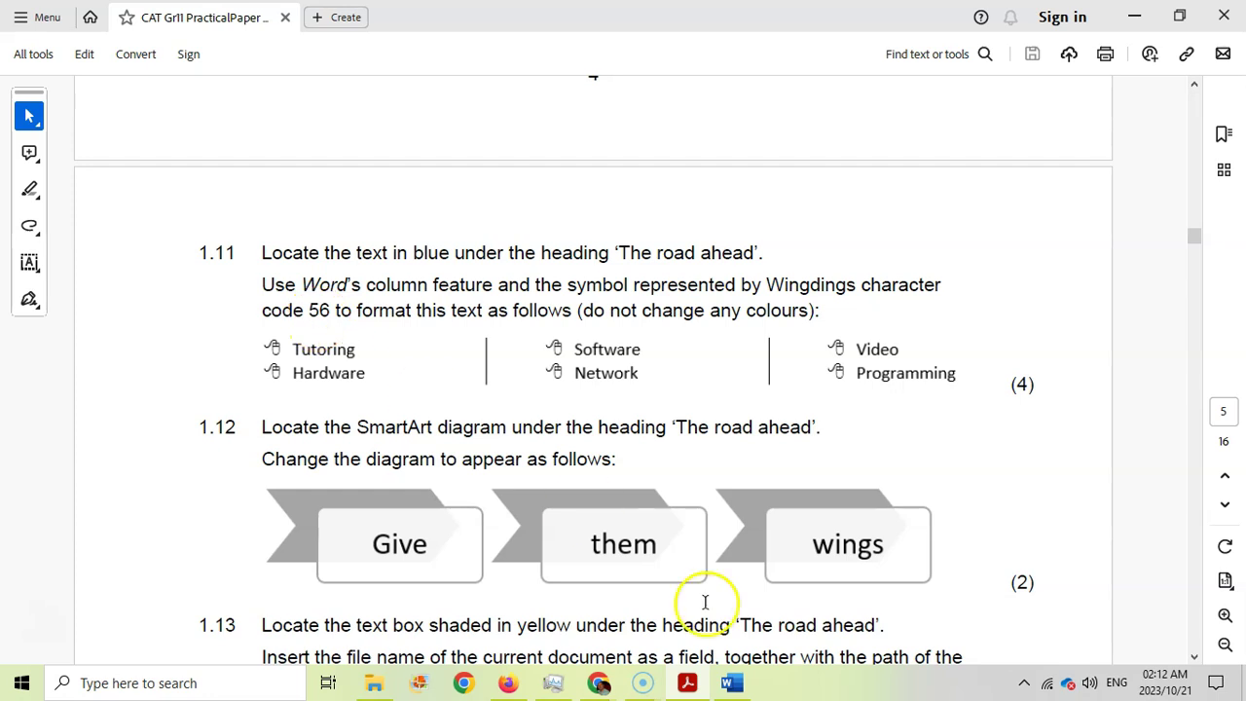
left_click(728, 682)
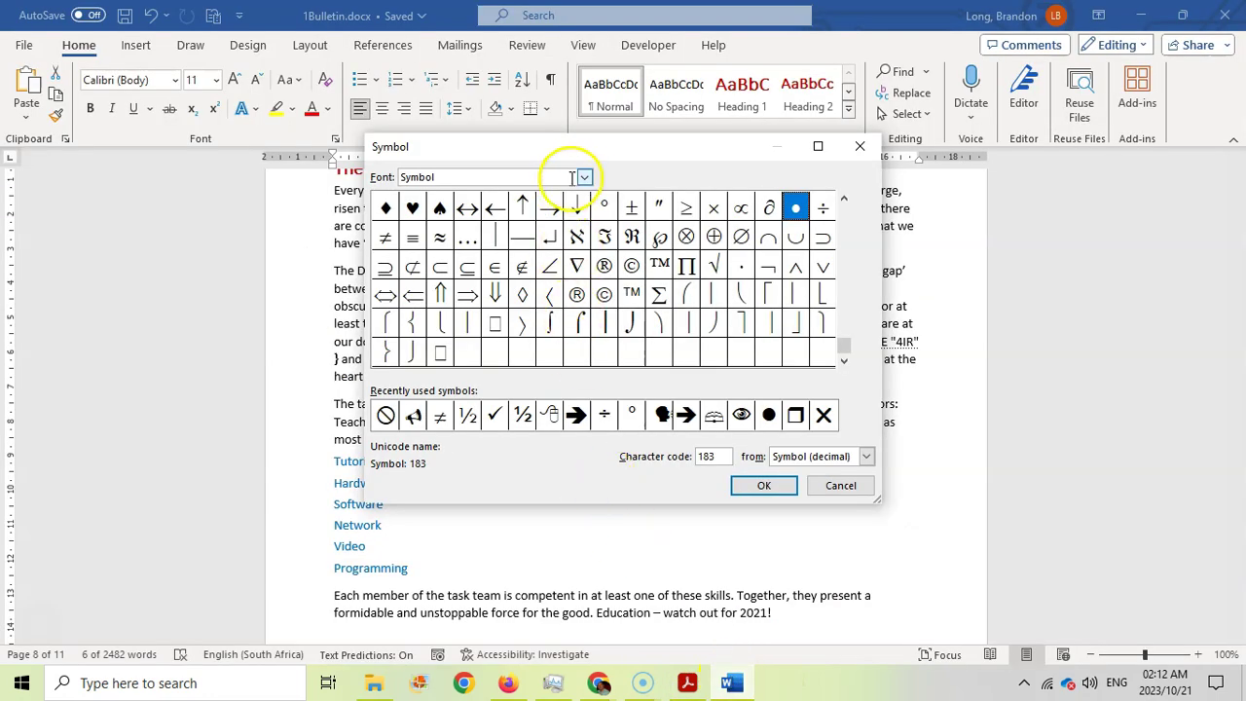
Choose the Wingdings symbol with character code 56 as the new bullet and apply it to the six blue lines
left_click(584, 177)
scroll(584, 242, "down", 10)
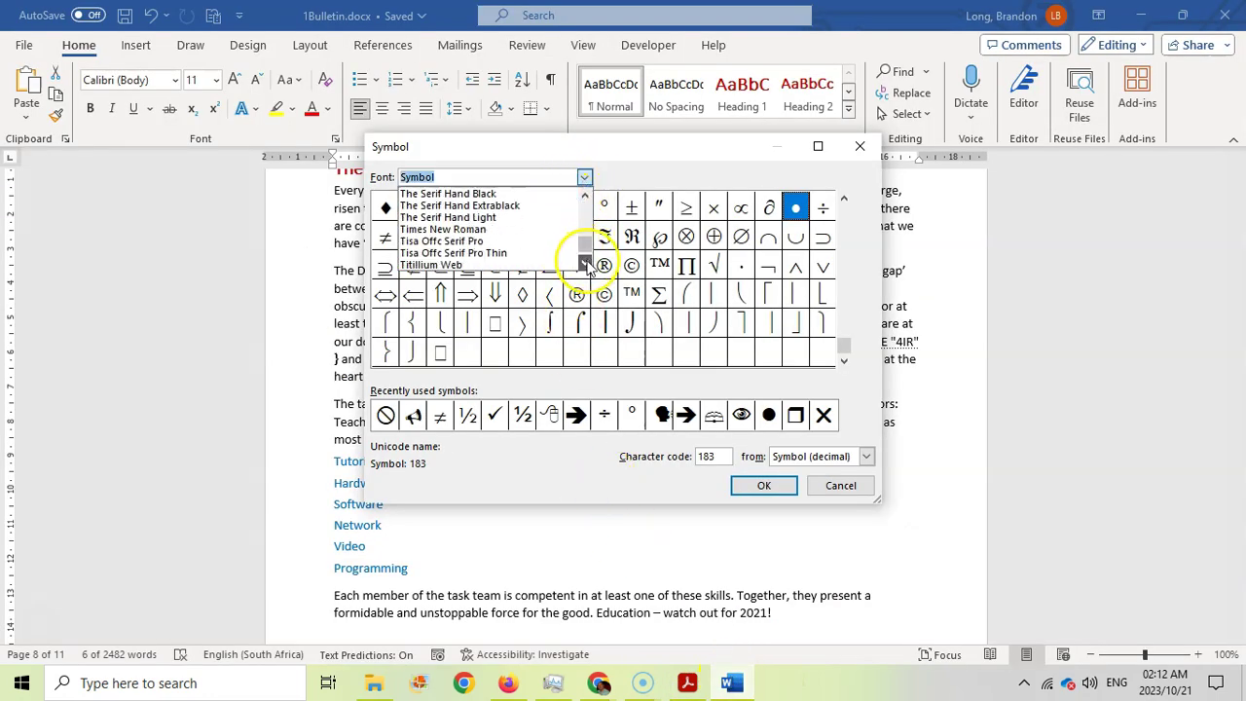
scroll(587, 195, "up", 2)
left_click(435, 222)
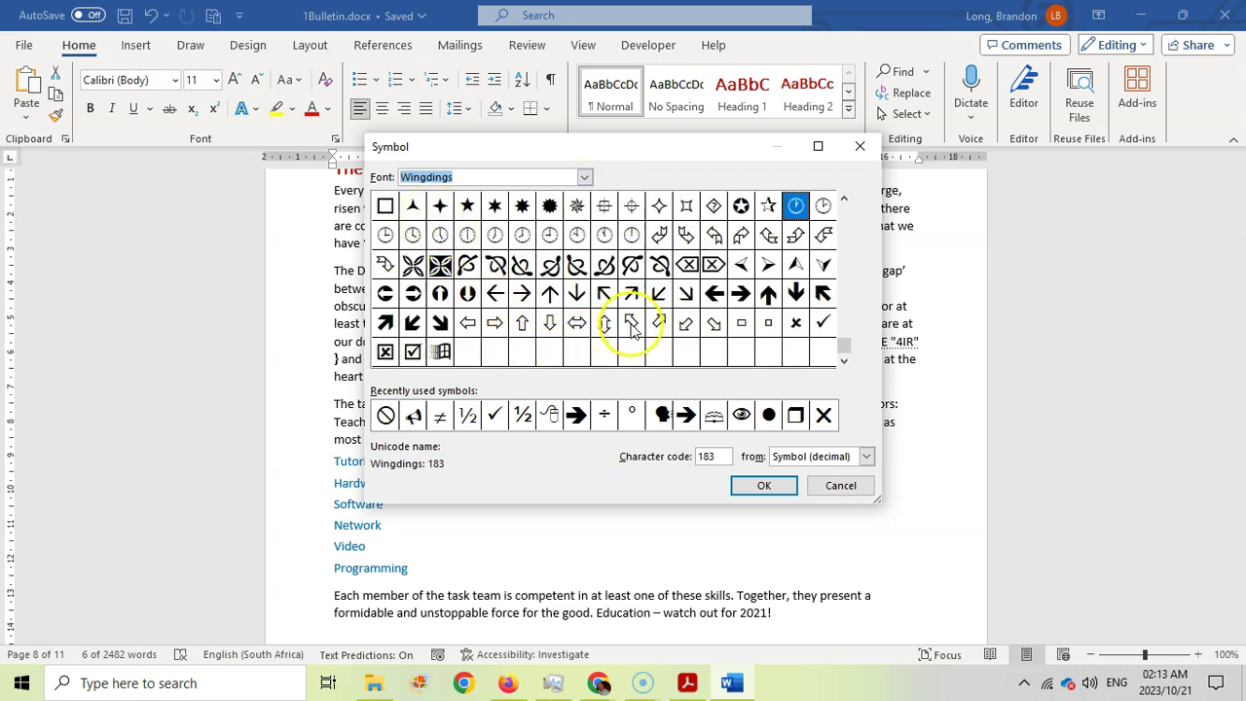
left_click_drag(842, 342, 836, 209)
left_click(578, 236)
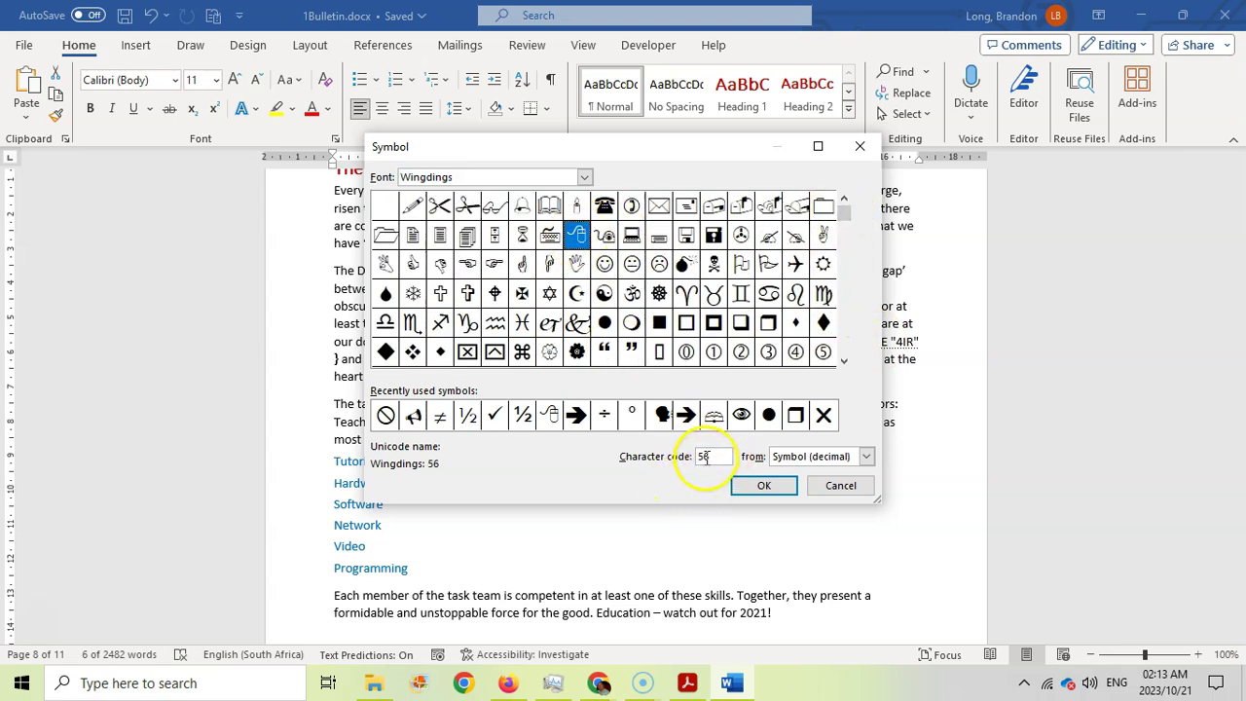
left_click(763, 486)
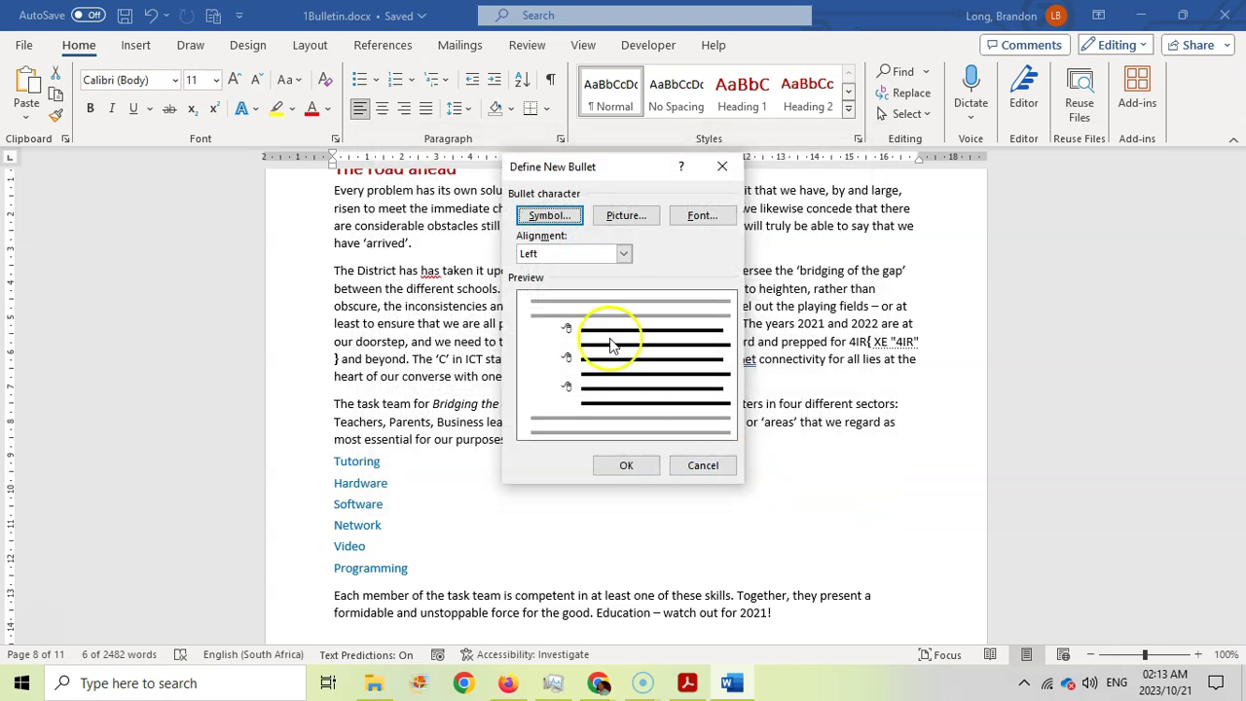
left_click(630, 467)
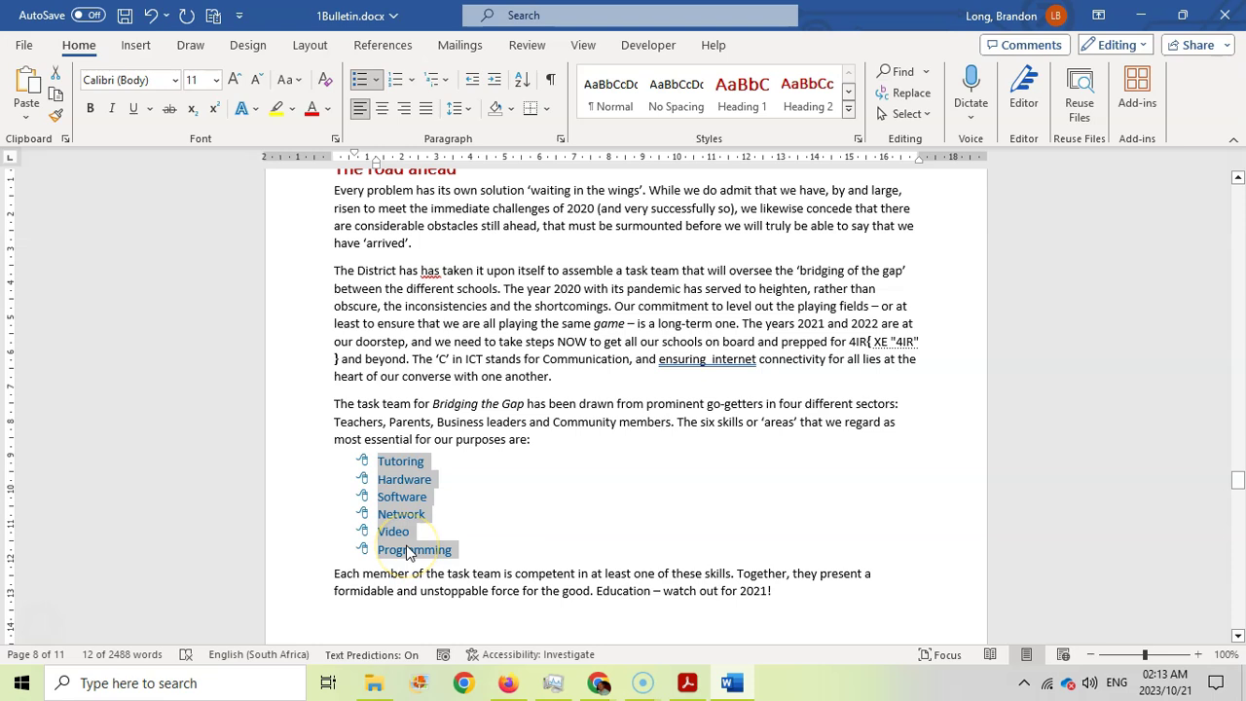
Arrange the six bulleted lines from 'Tutoring' to 'Programming' in three columns
left_click(311, 49)
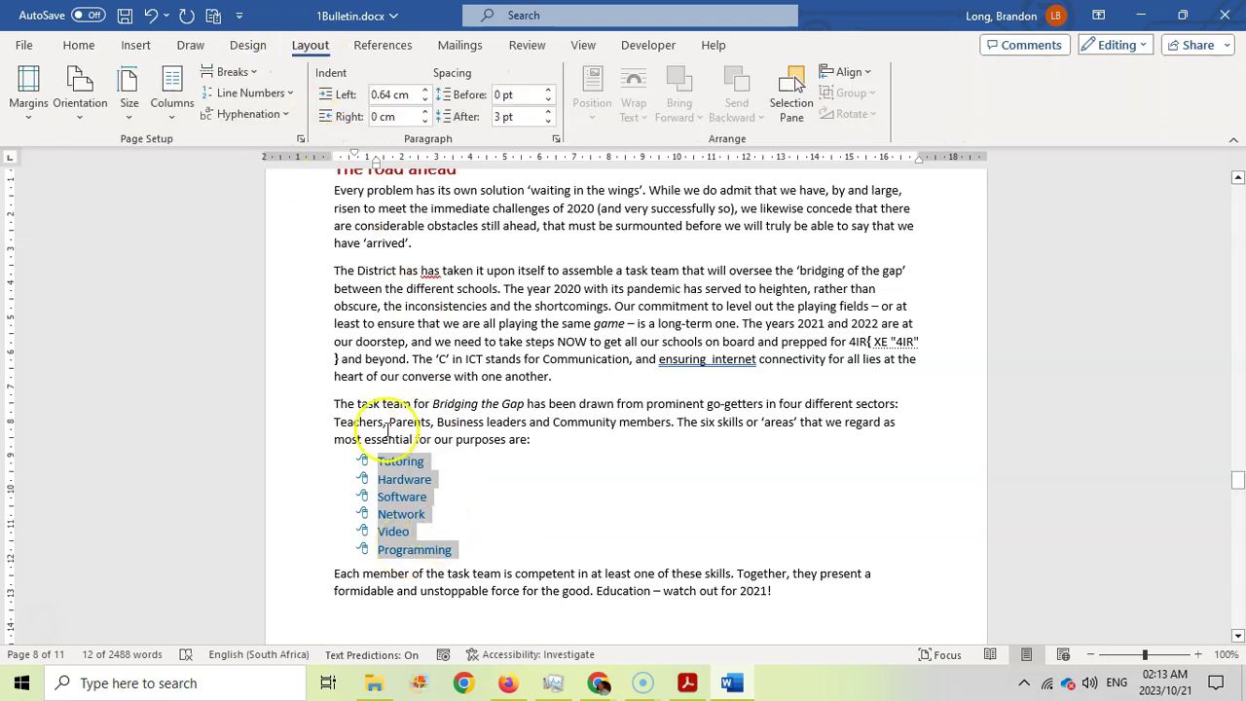
left_click(171, 117)
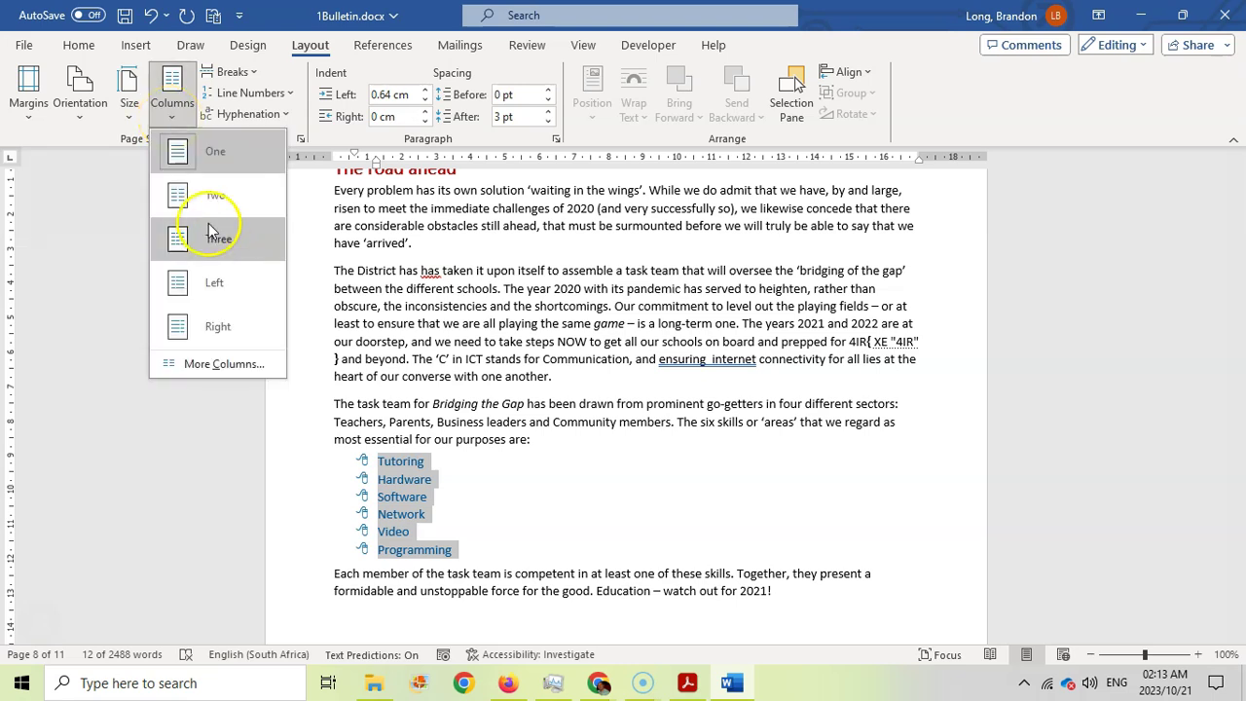
left_click(217, 246)
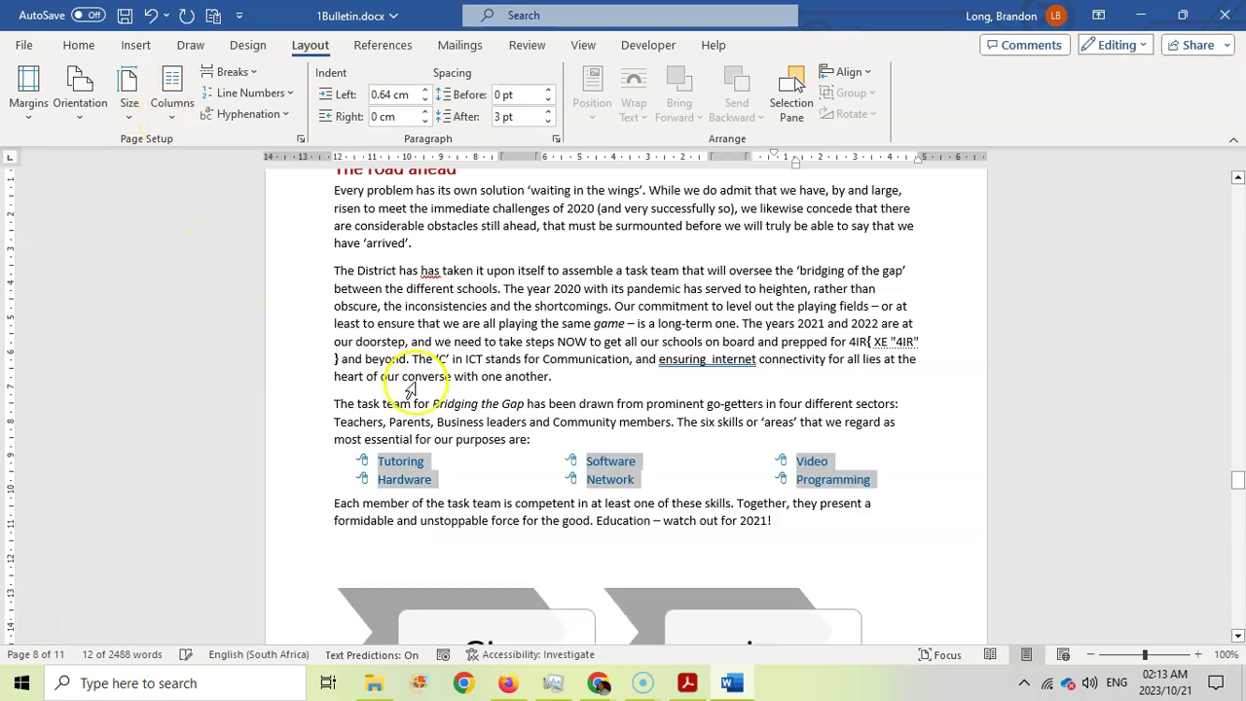
Compare with the example in question 1.11 and add a line between the three columns of the selected bullets
left_click(697, 685)
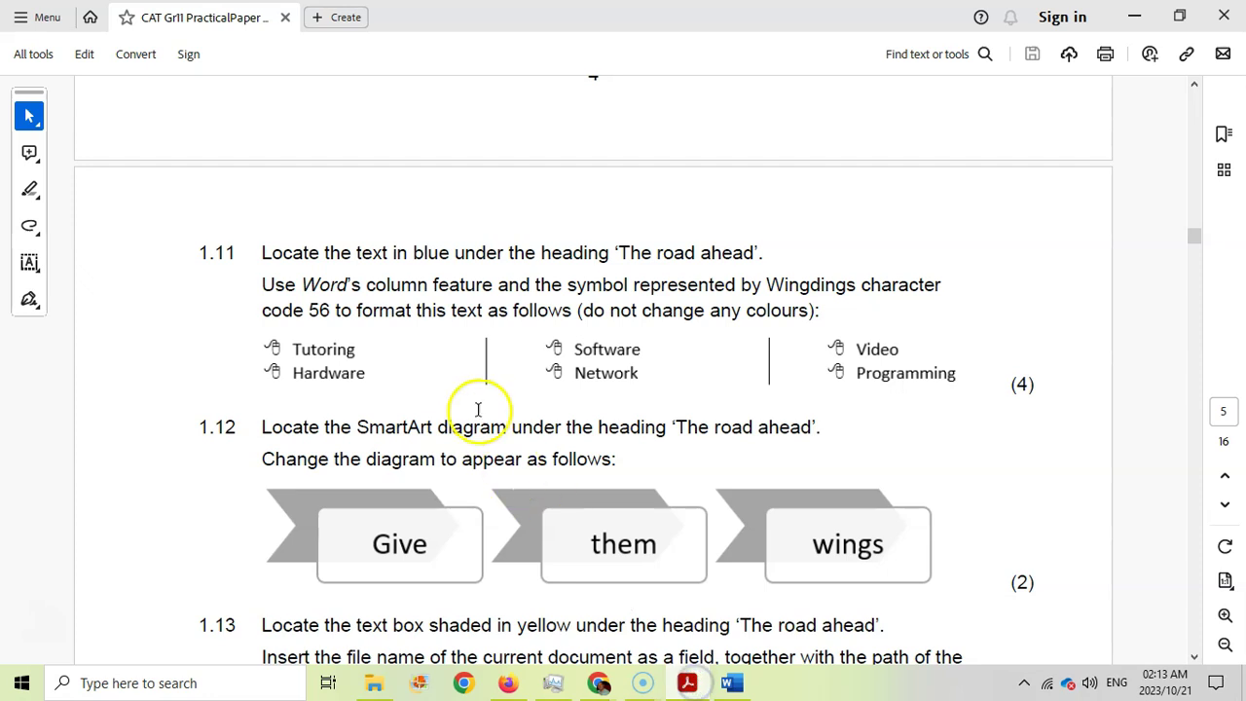
left_click(740, 685)
left_click(180, 119)
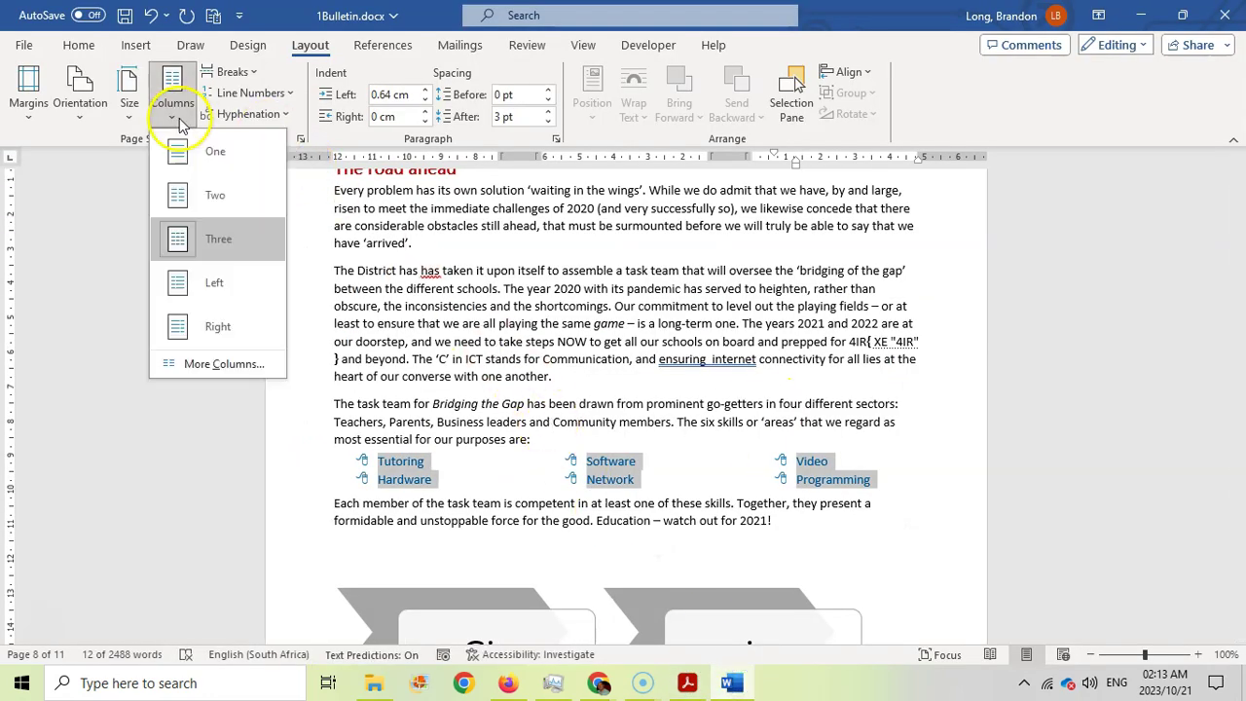
left_click(218, 366)
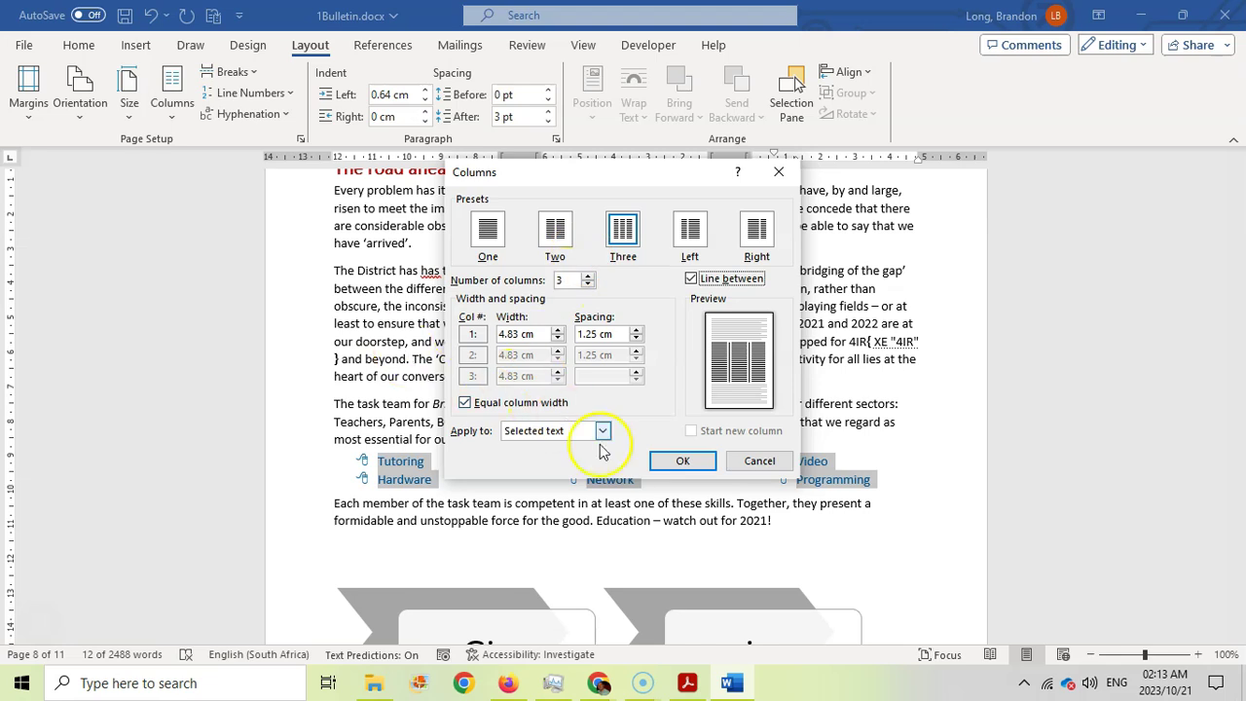
left_click(684, 461)
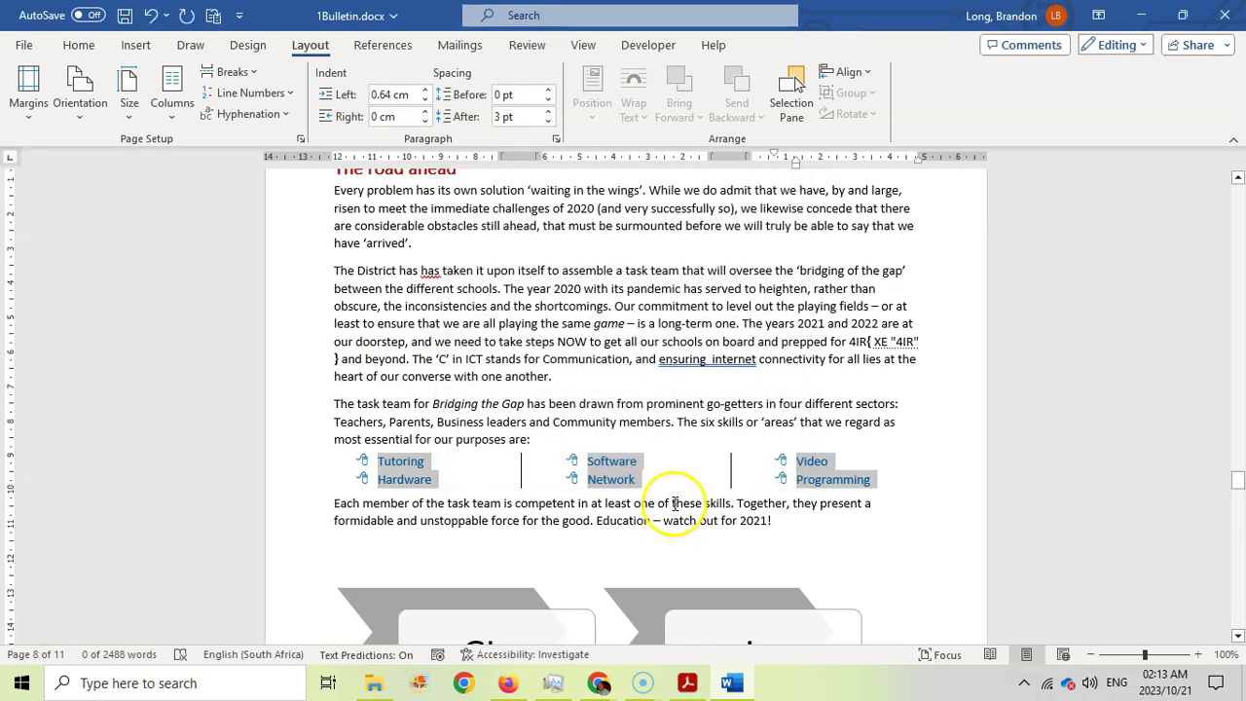
Read question 1.12 in the exam paper and add a shape after 'Give' in the SmartArt diagram under 'The road ahead'
left_click(687, 682)
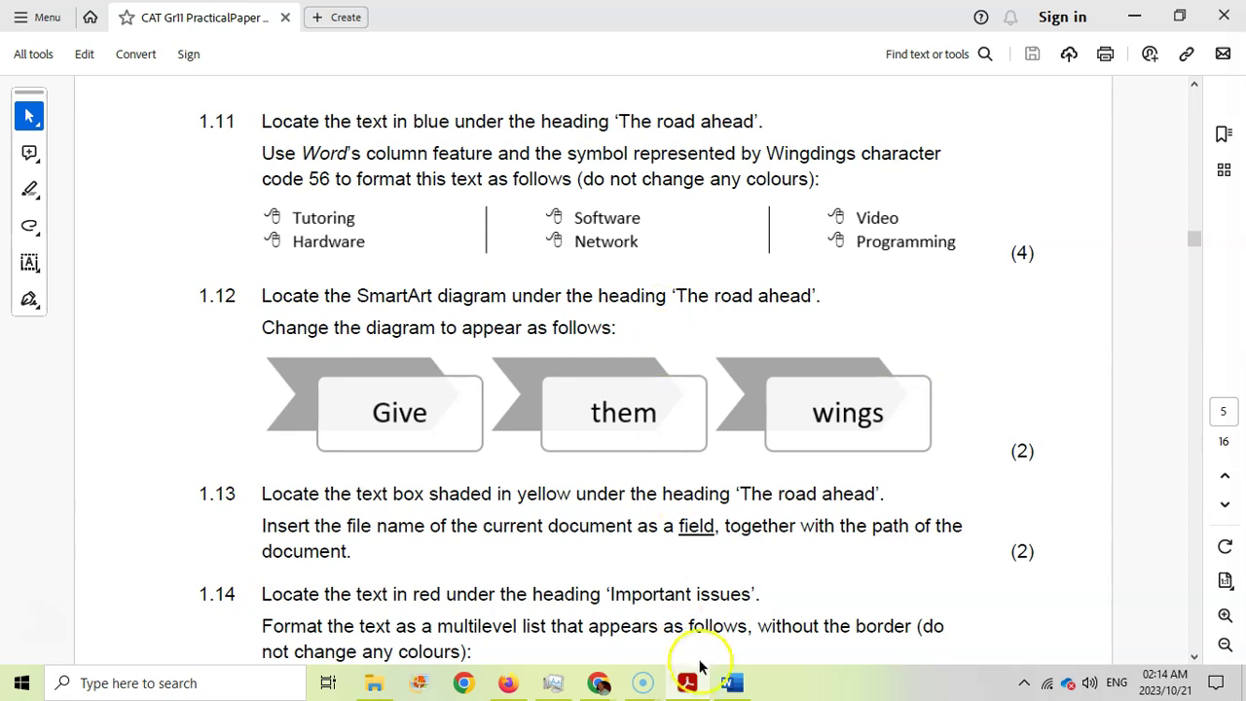
left_click(746, 686)
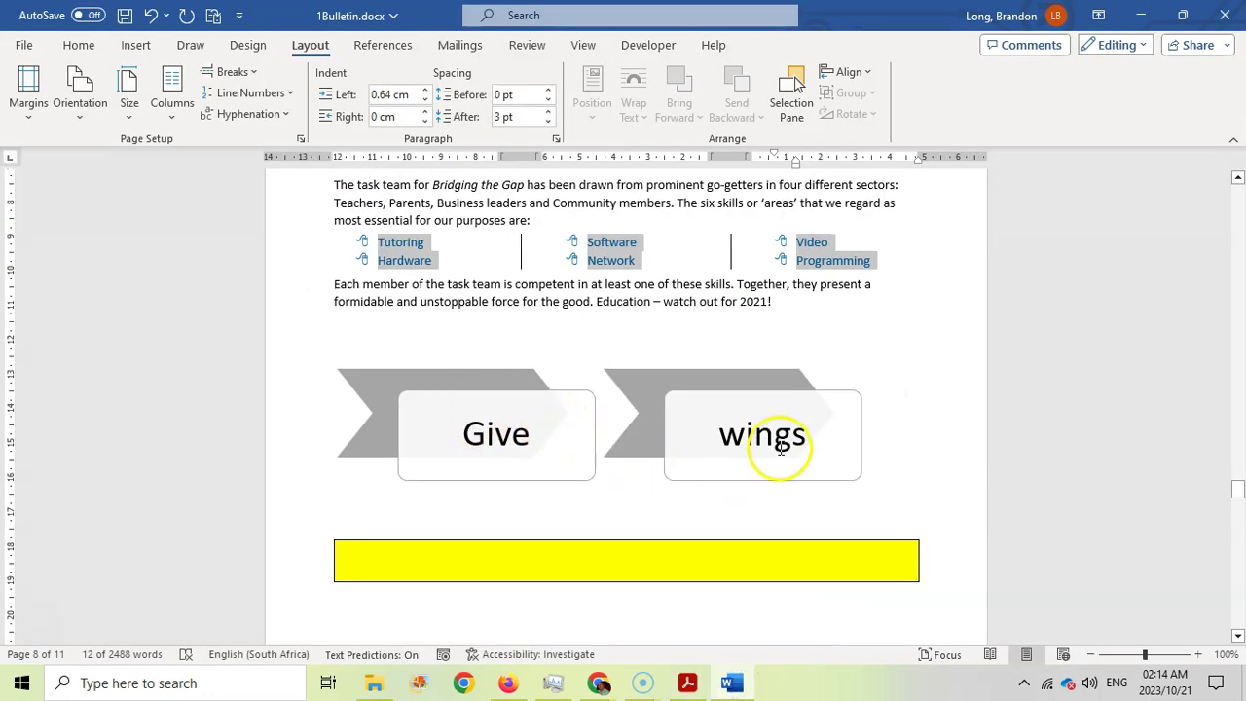
left_click(687, 681)
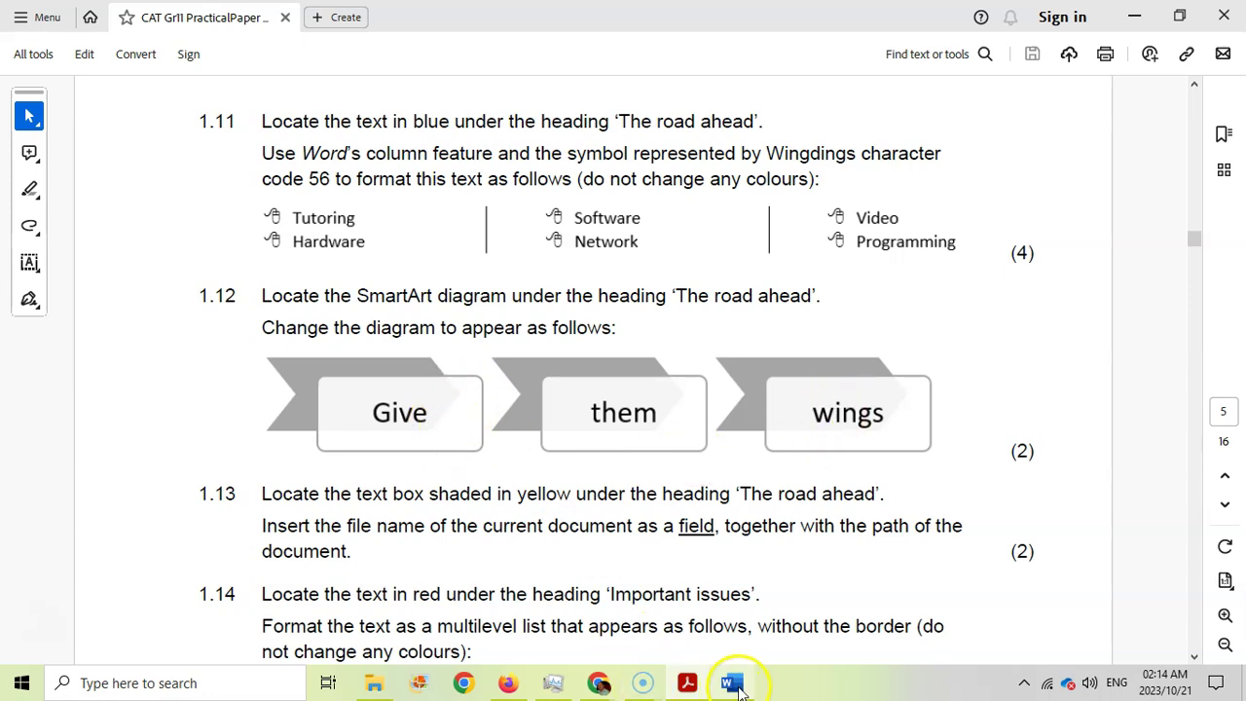
left_click(731, 684)
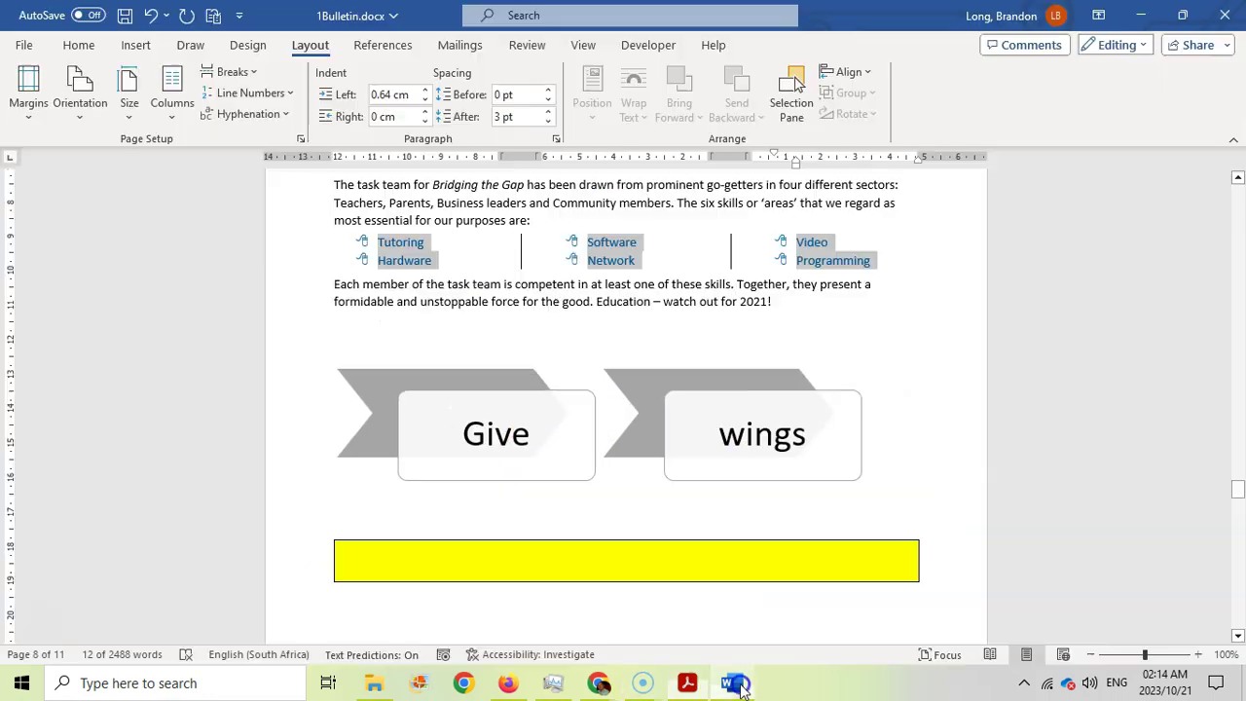
right_click(570, 424)
mouse_move(650, 255)
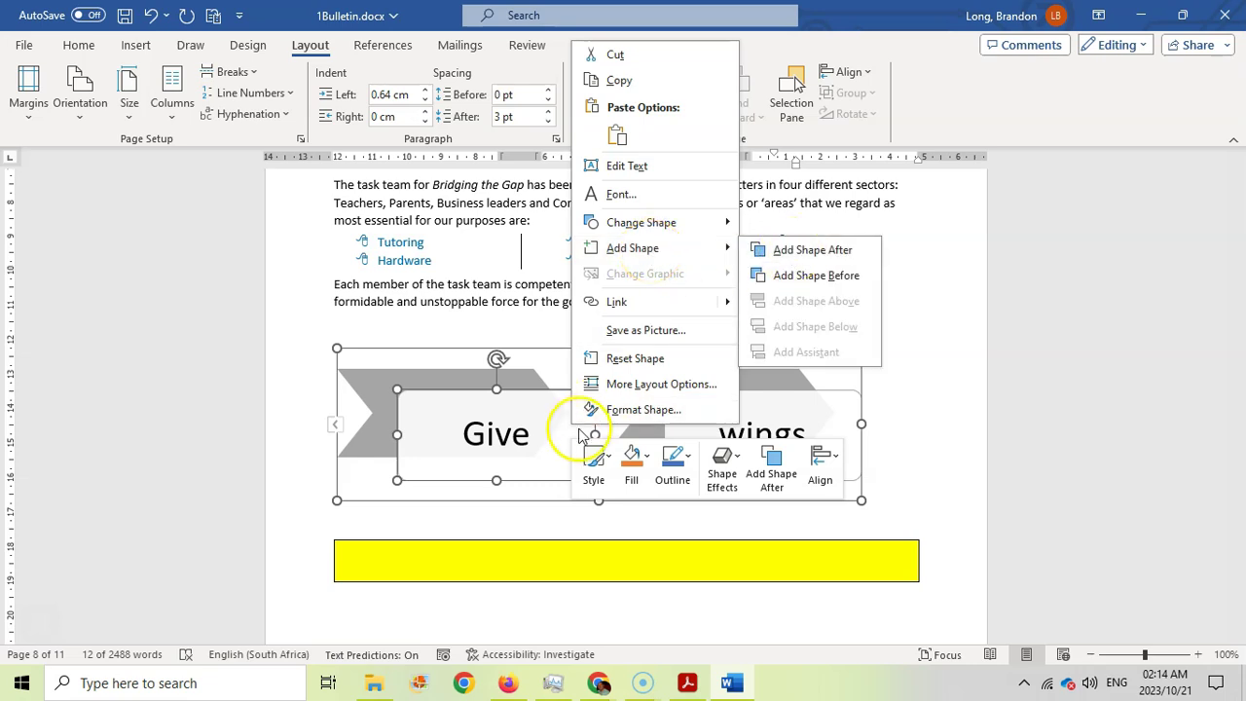
left_click(759, 250)
Enter the text 'them' in the new middle shape of the SmartArt diagram, checking the wording against the exam paper
right_click(625, 435)
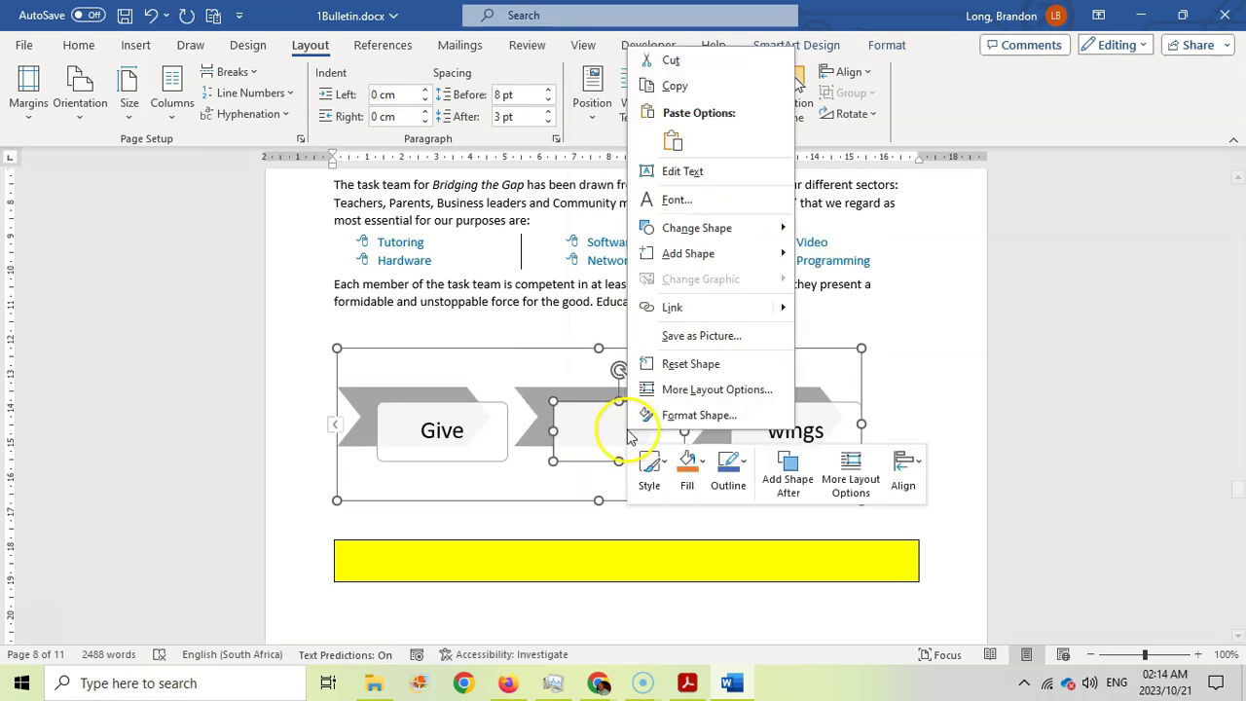
left_click(681, 171)
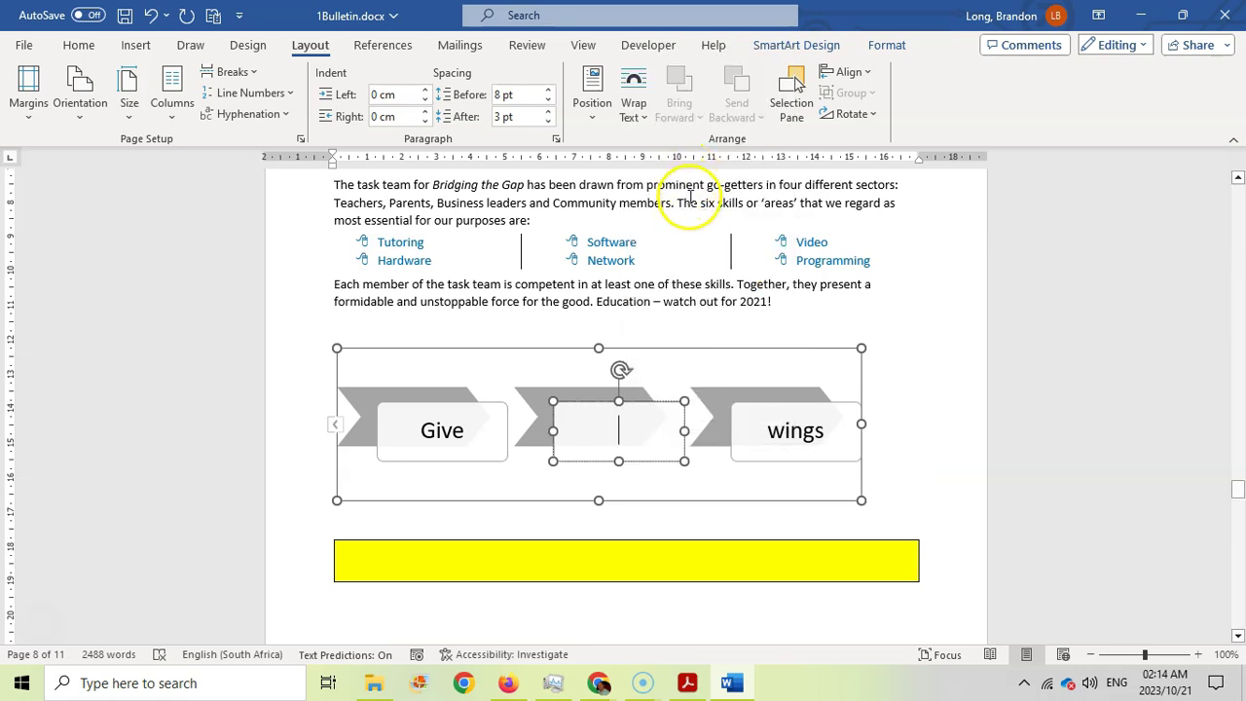
key("alt+Tab")
left_click(732, 682)
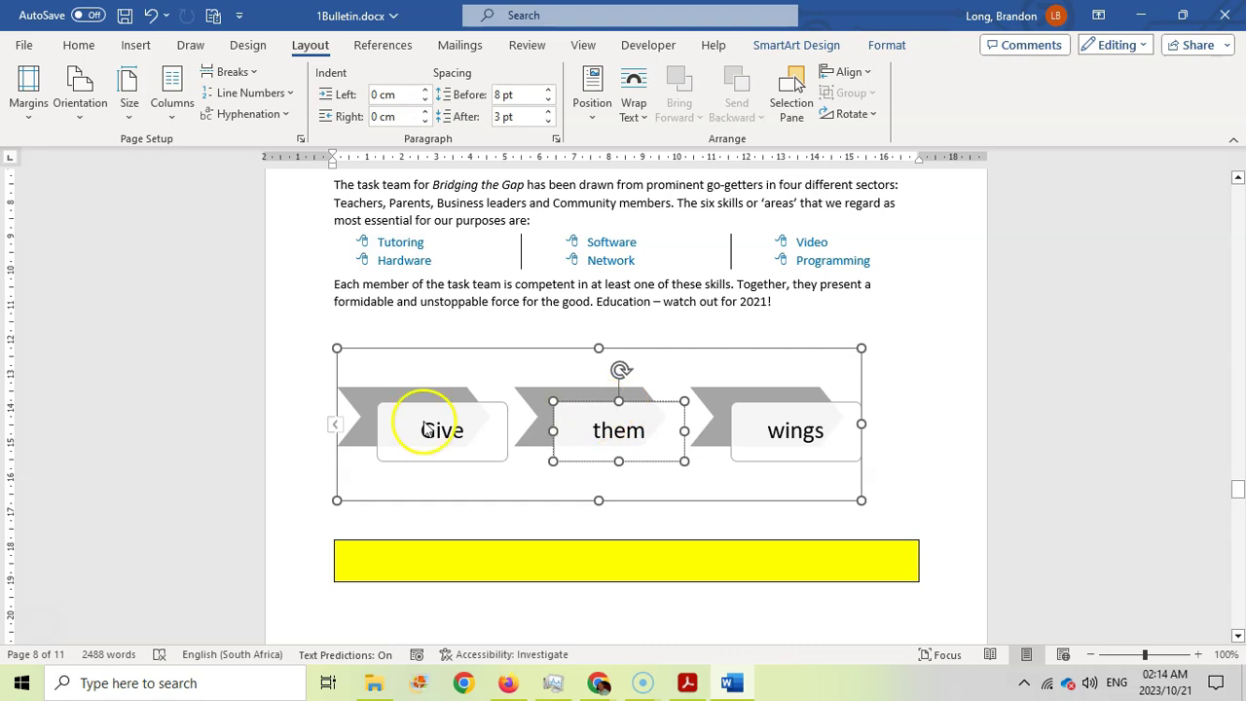
Select the yellow text box below the SmartArt diagram and read question 1.13 in the exam paper
left_click(657, 574)
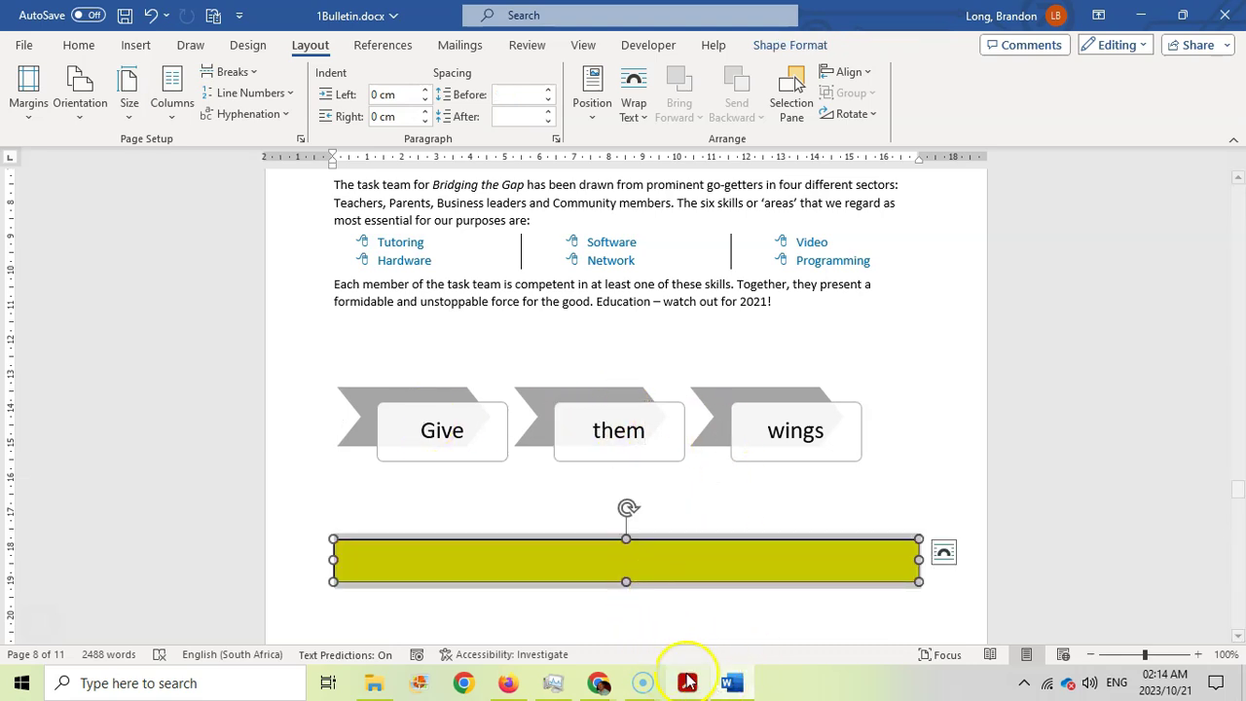
left_click(686, 682)
scroll(437, 467, "down", 2)
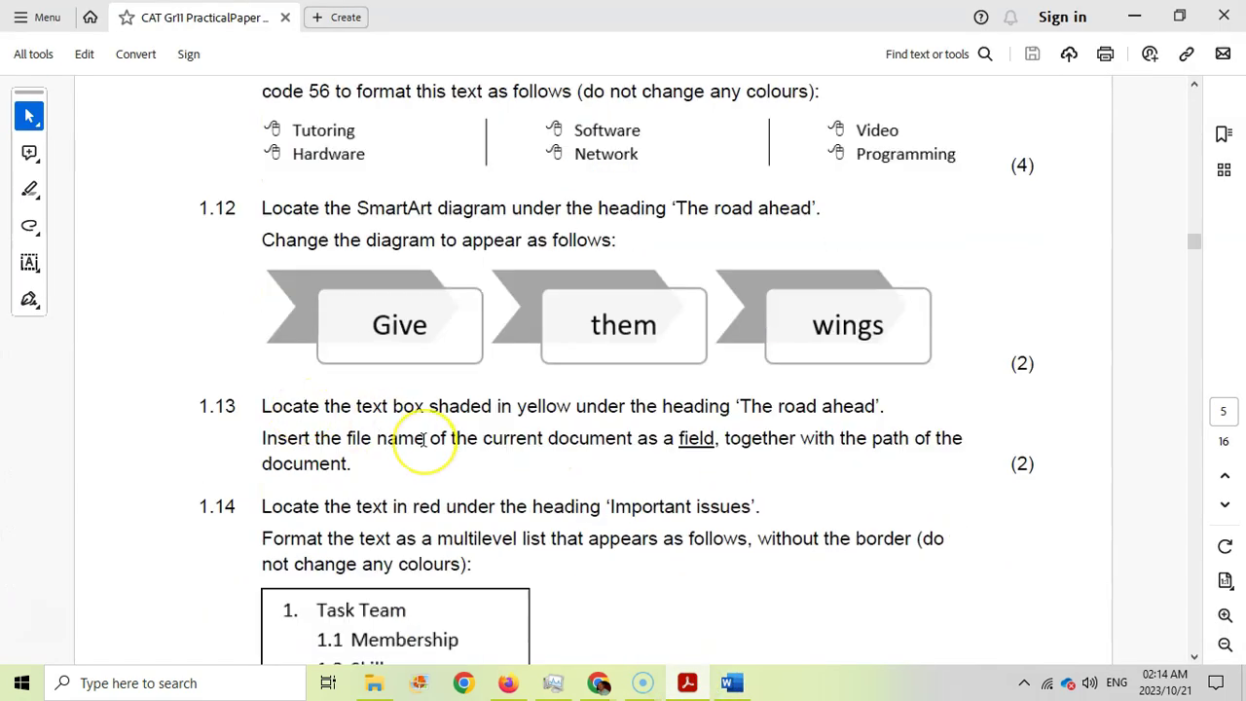
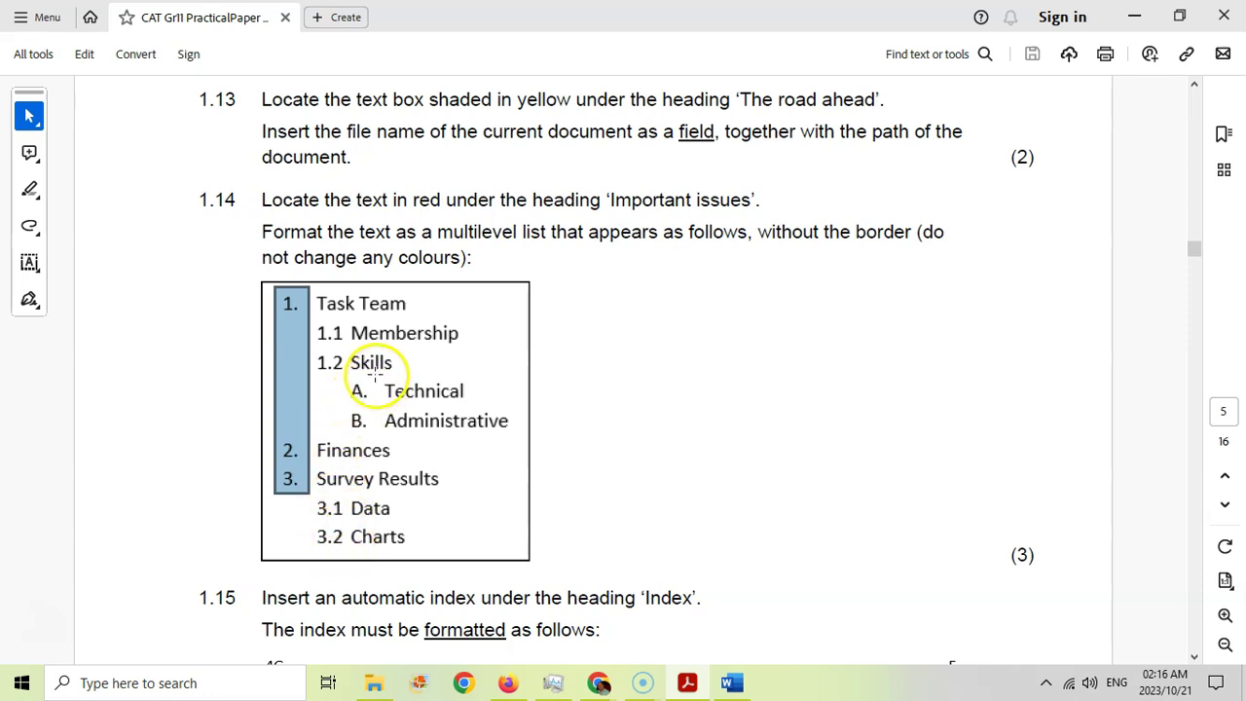
Check the example list in question 1.14 and start defining a new multilevel list for the red text under 'Important issues' in 1Bulletin.docx
left_click_drag(340, 379, 378, 446)
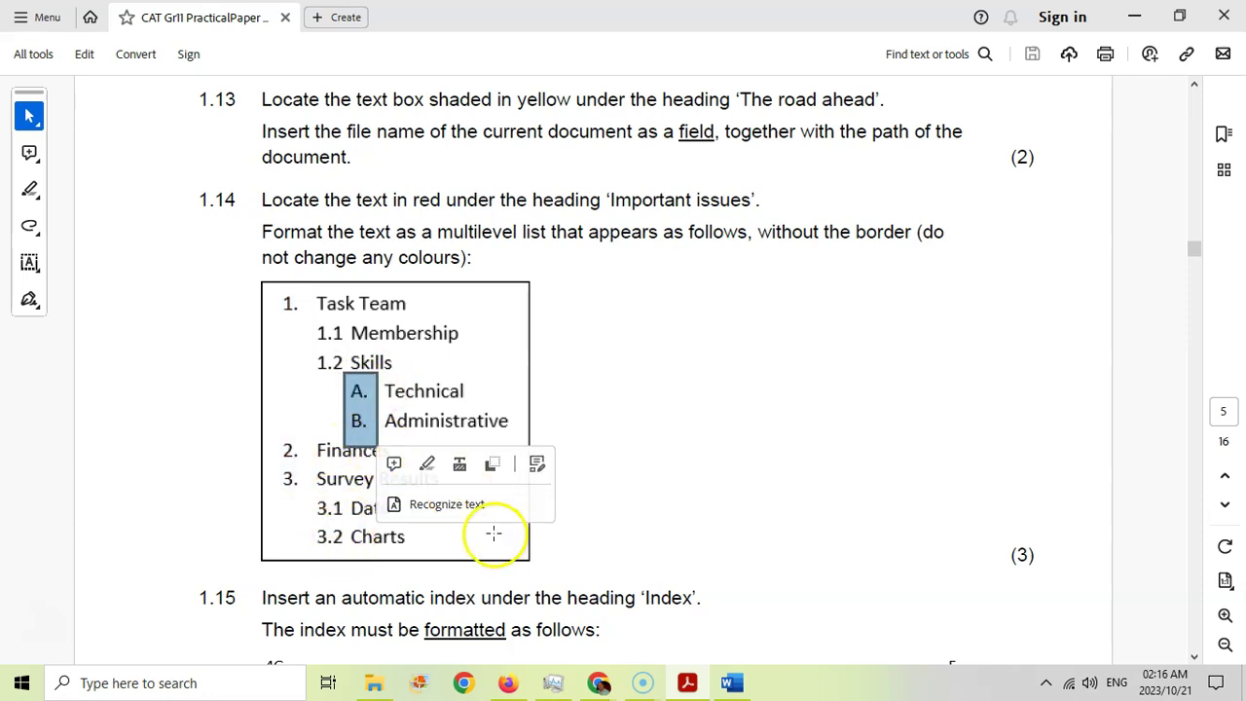
left_click(748, 685)
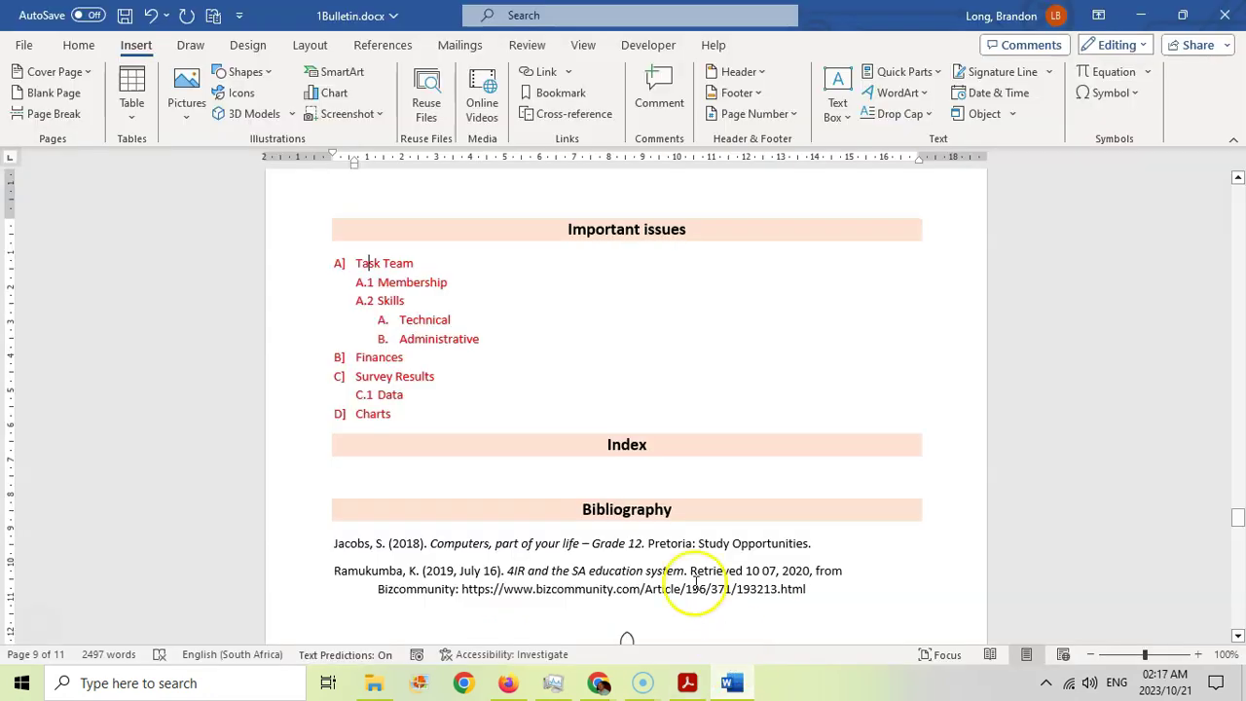
left_click_drag(391, 414, 348, 267)
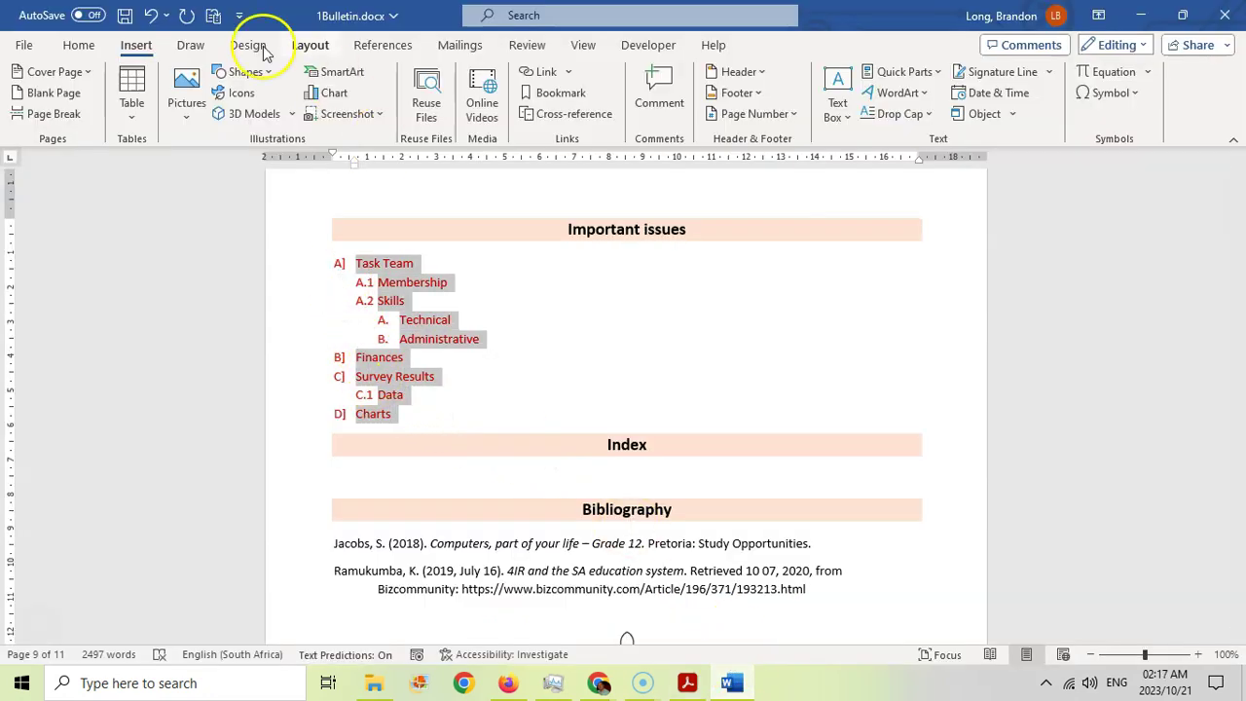
left_click(79, 46)
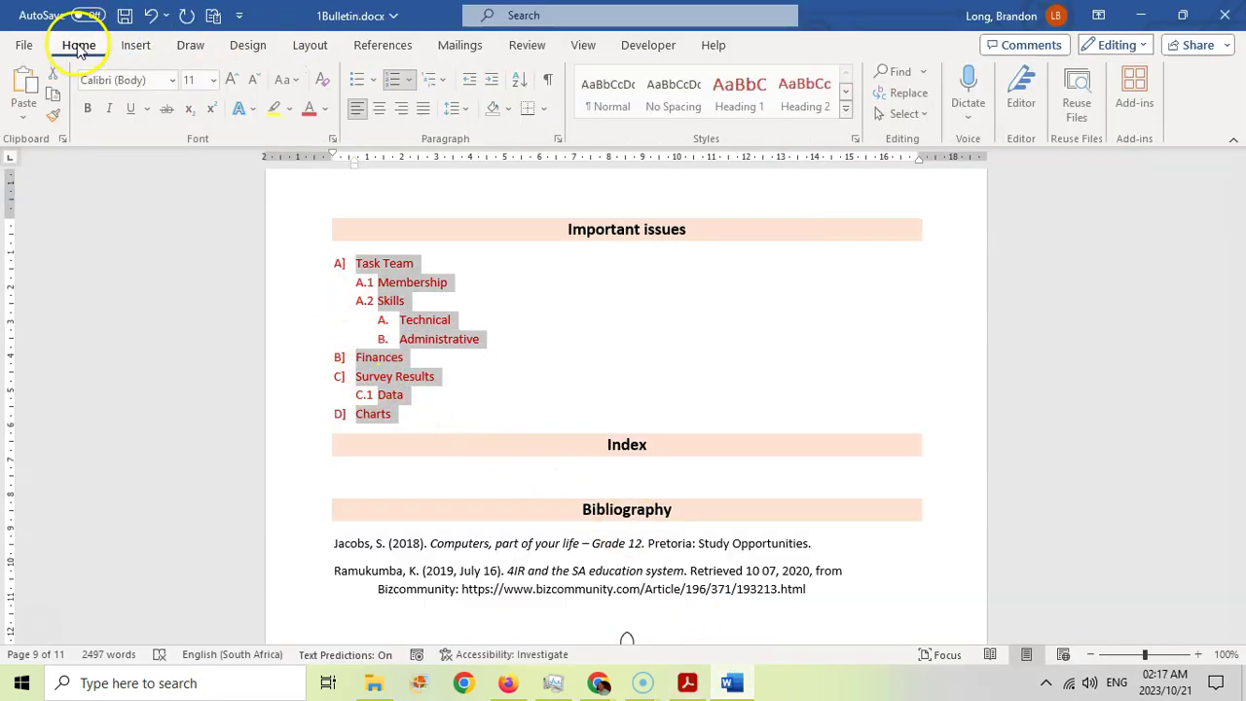
left_click(449, 86)
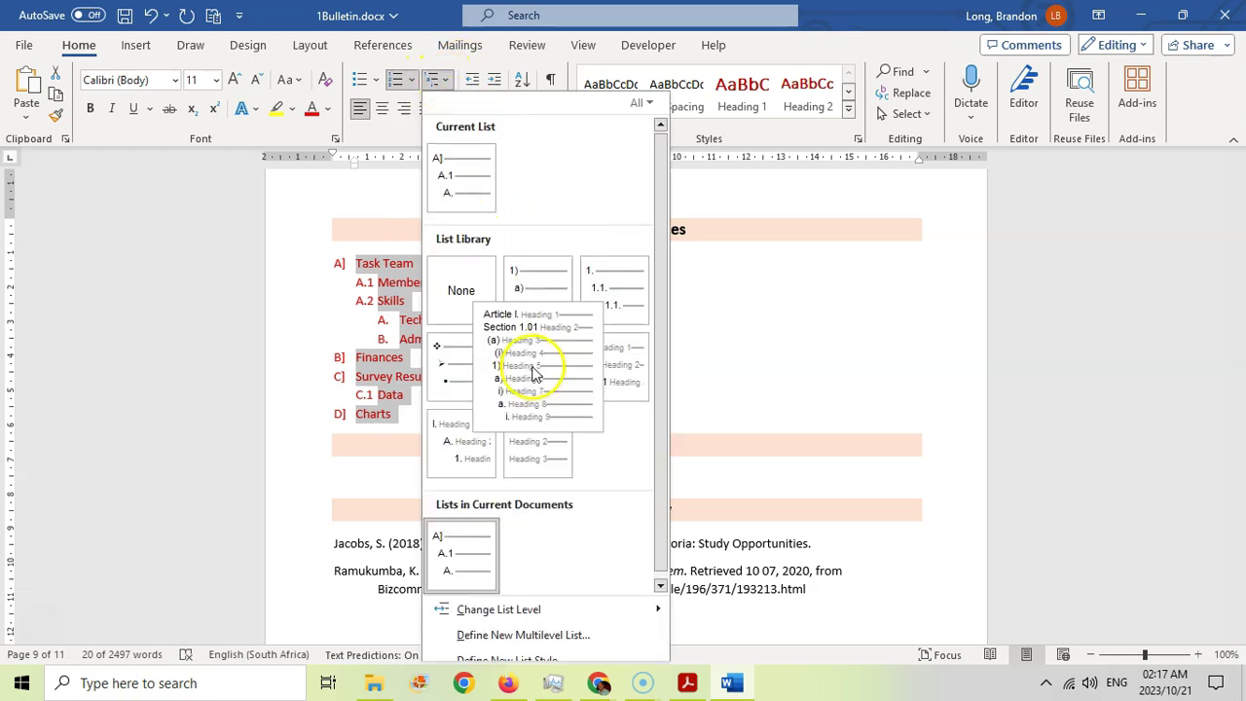
left_click(534, 635)
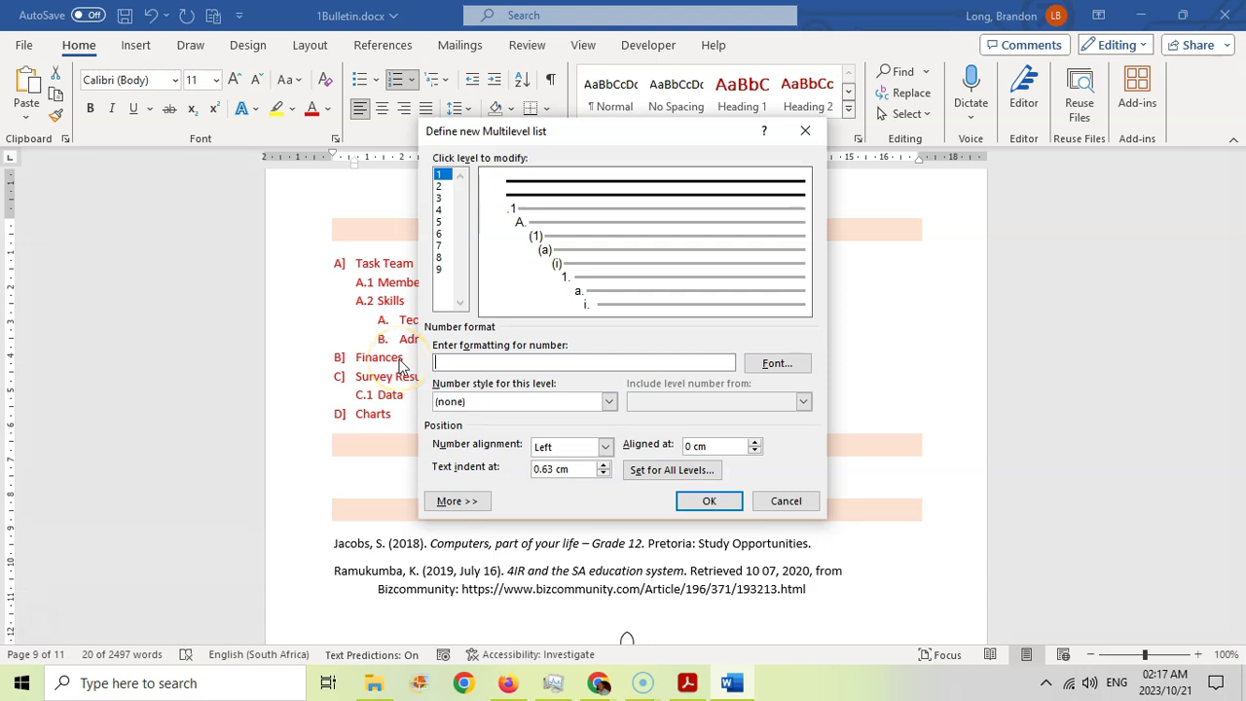
Set the level 1 number style of the multilevel list to 1, 2, 3 and add a full stop after the number
left_click(608, 402)
left_click(454, 430)
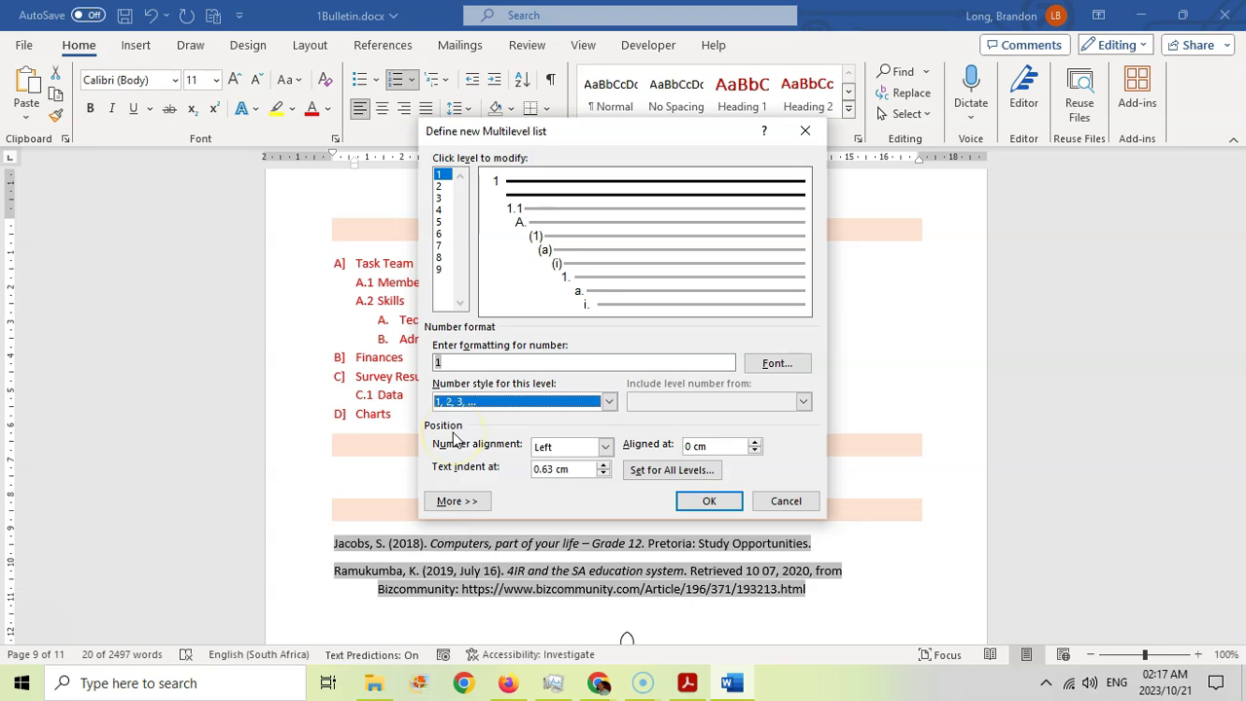
left_click(475, 362)
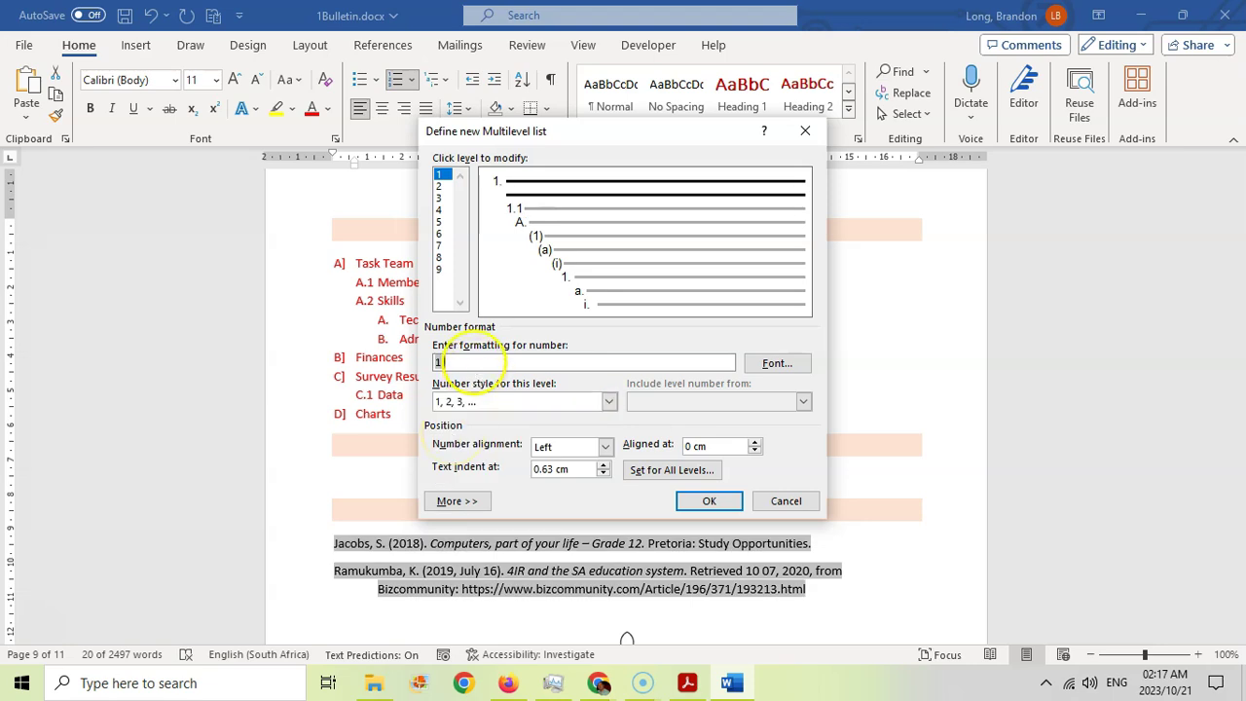
Check the level 2 and level 3 number formats against the exam paper's example and apply the new multilevel list
left_click(439, 186)
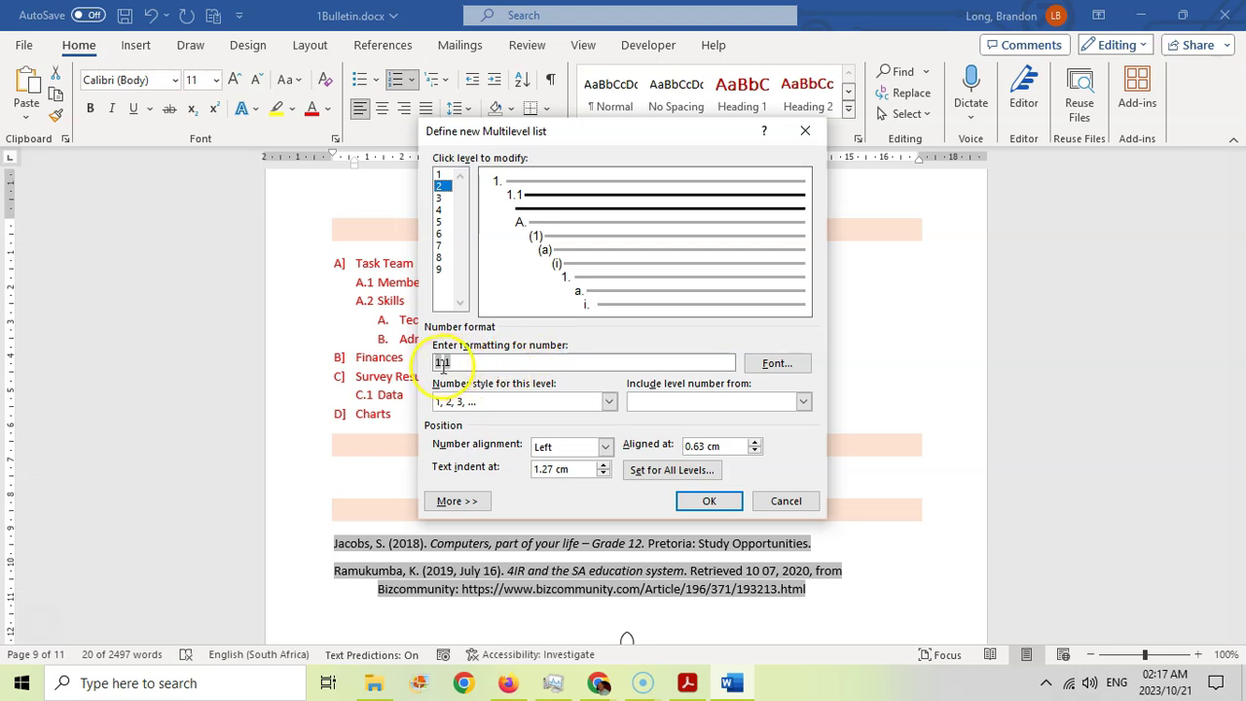
left_click(687, 682)
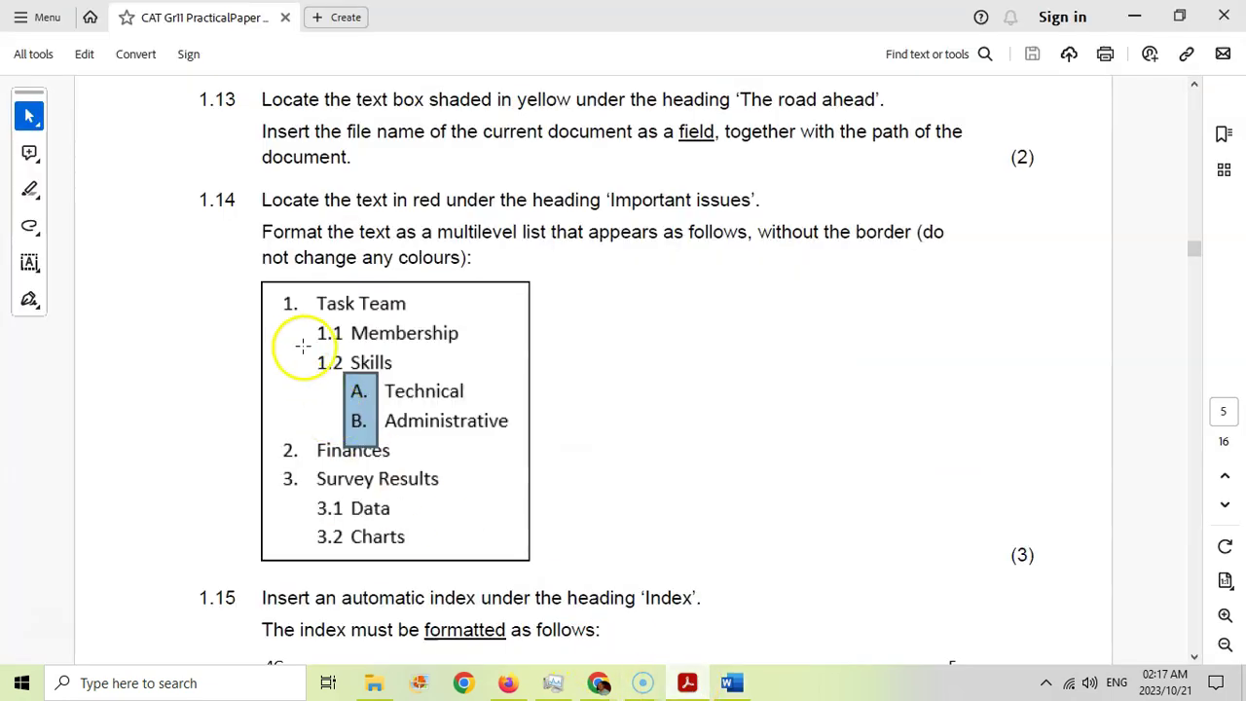
left_click(731, 682)
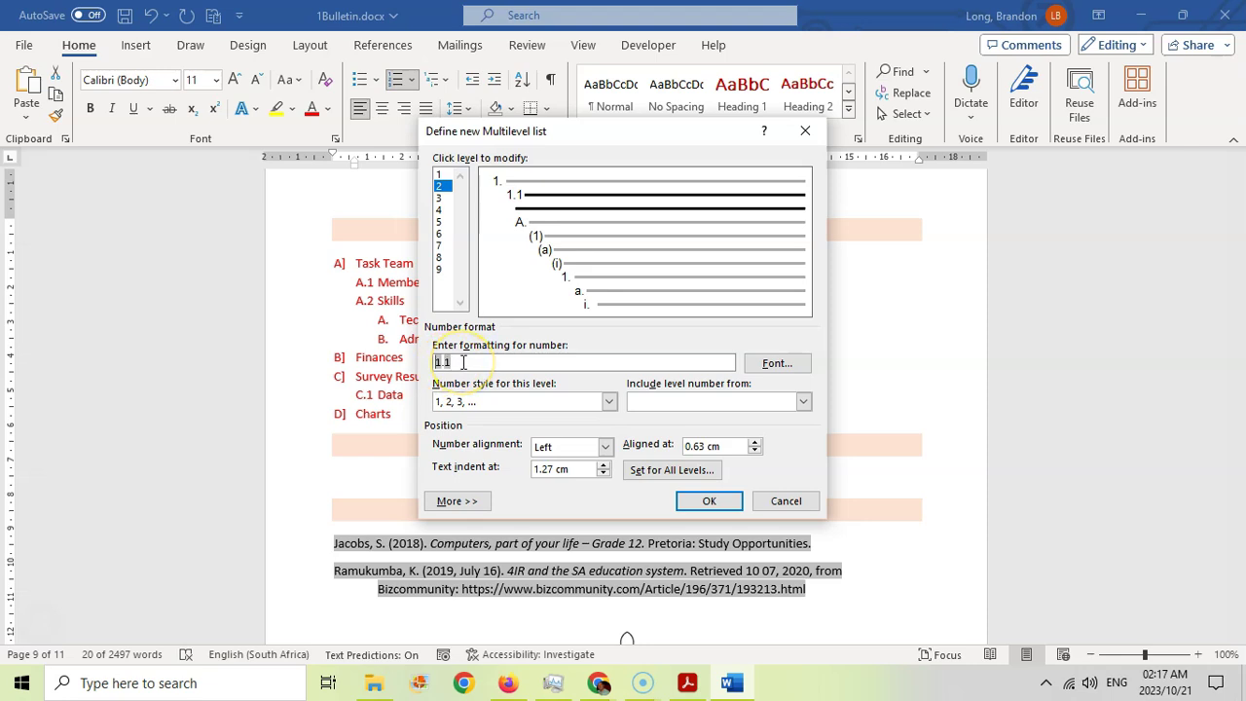
left_click(439, 198)
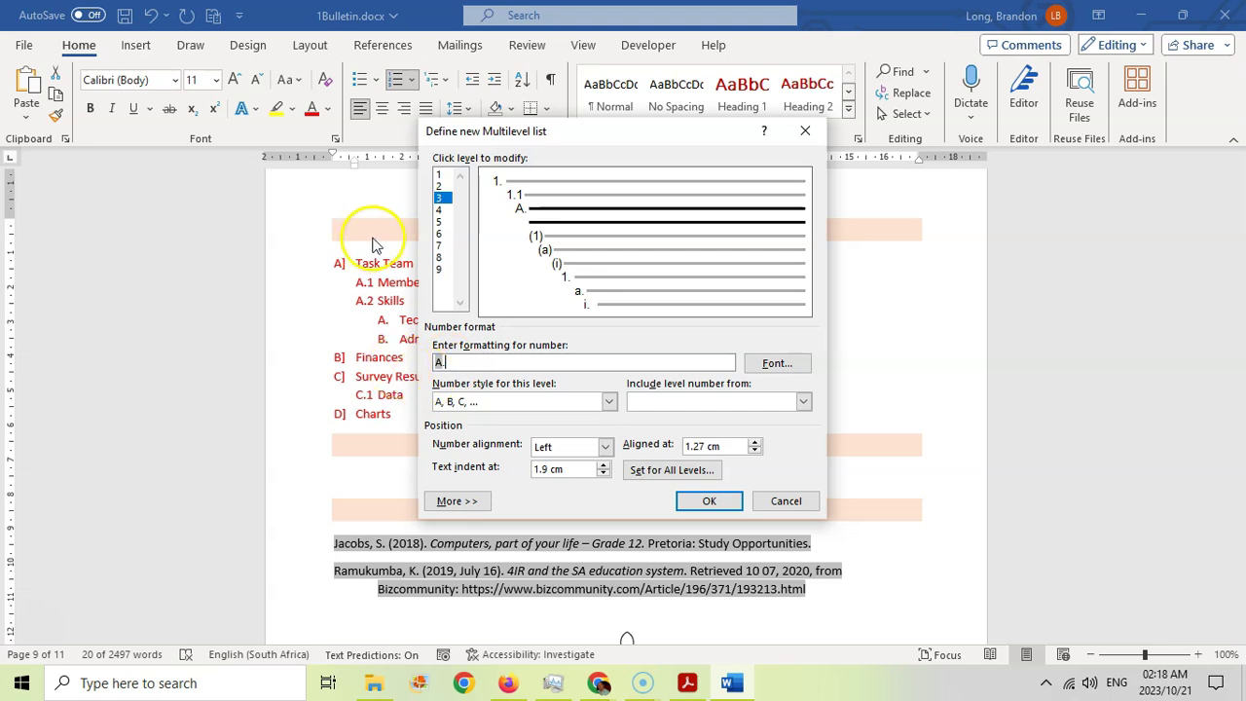
left_click(687, 682)
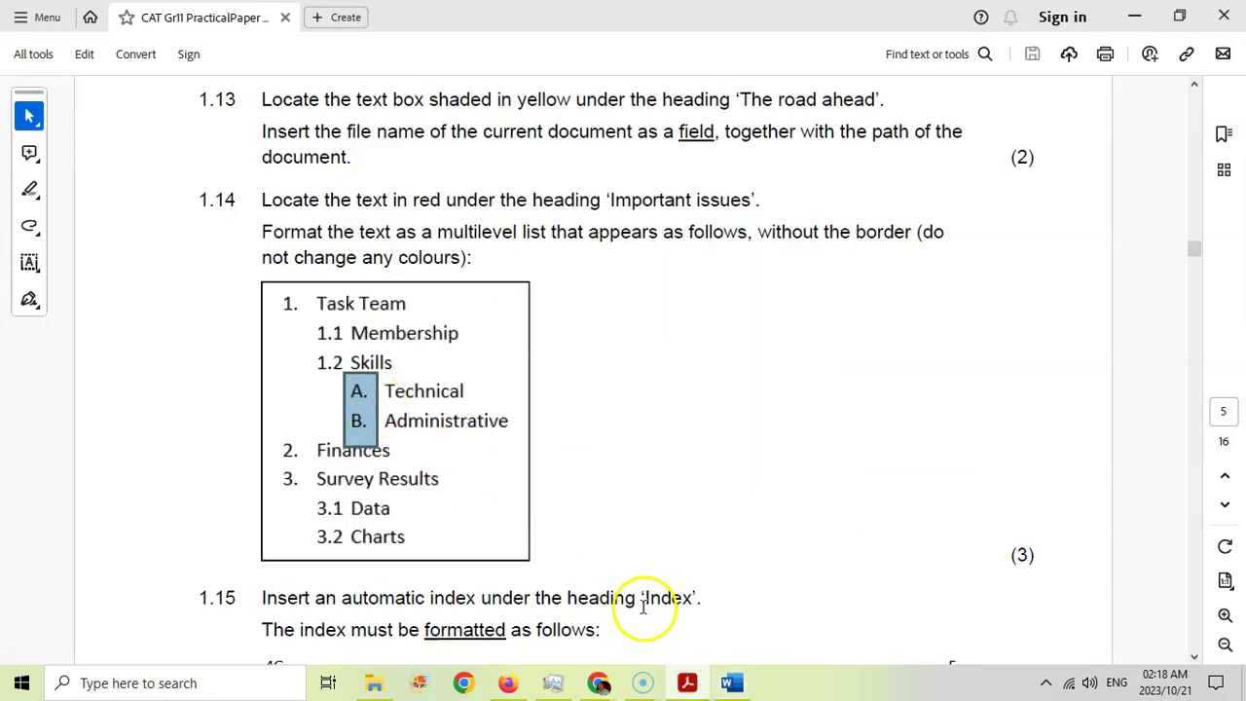
left_click(732, 684)
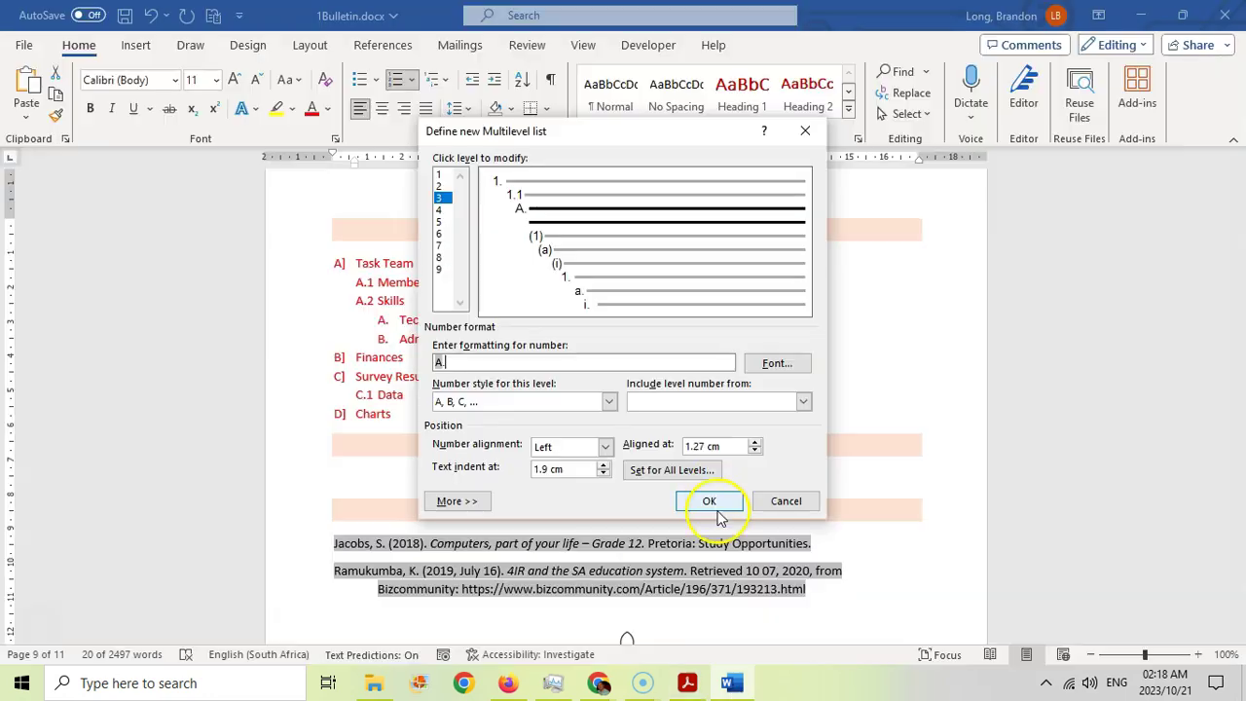
left_click(710, 578)
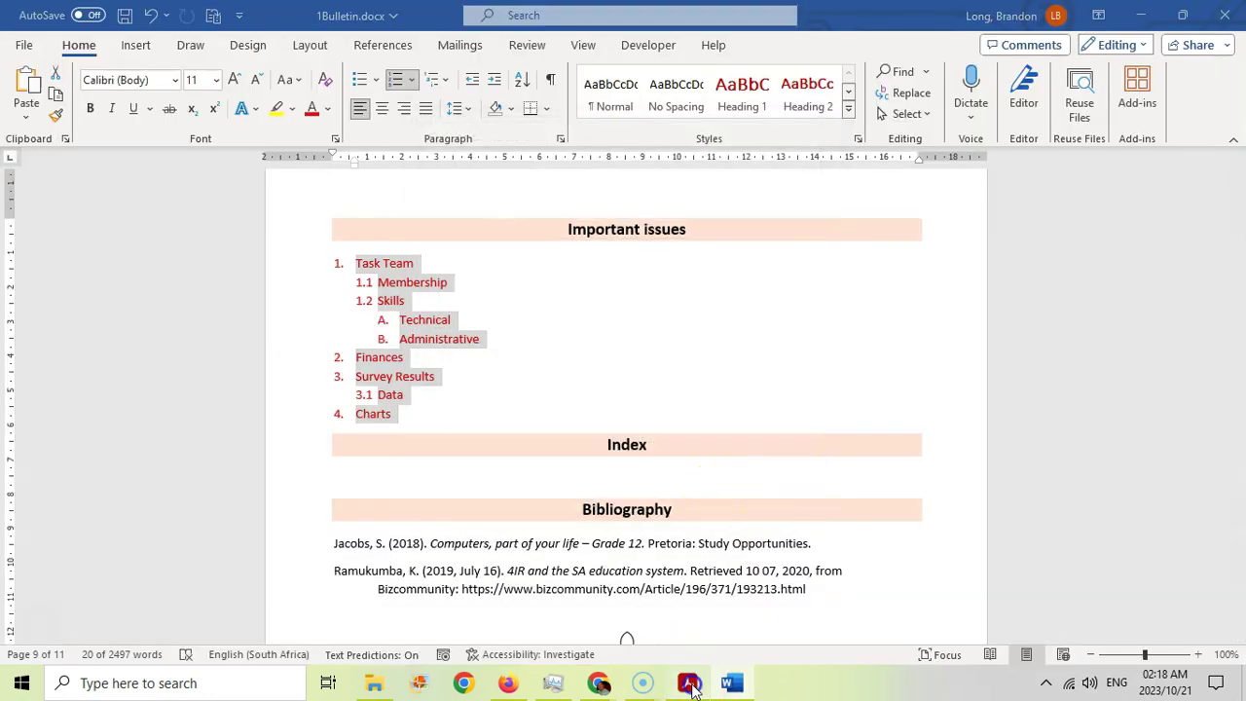
Compare the red list with the example in the exam paper and demote 'Charts' to the second level under 'Survey Results'
left_click(729, 684)
left_click(730, 683)
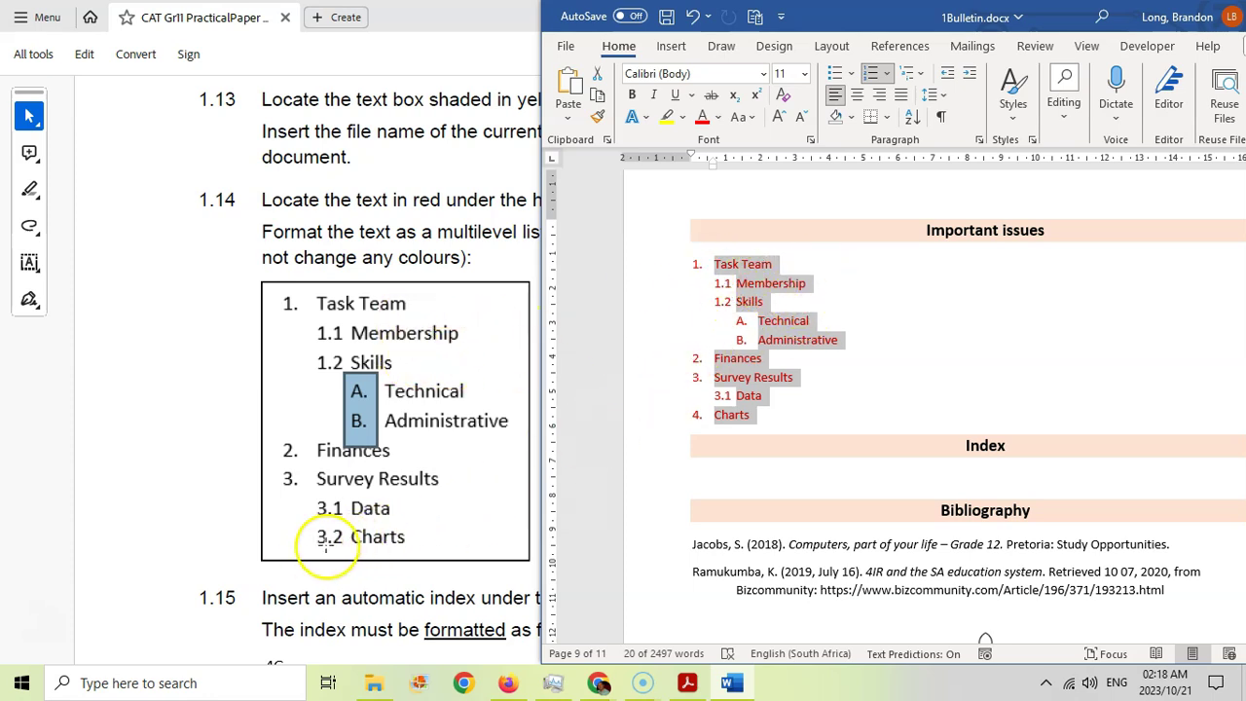
left_click(715, 415)
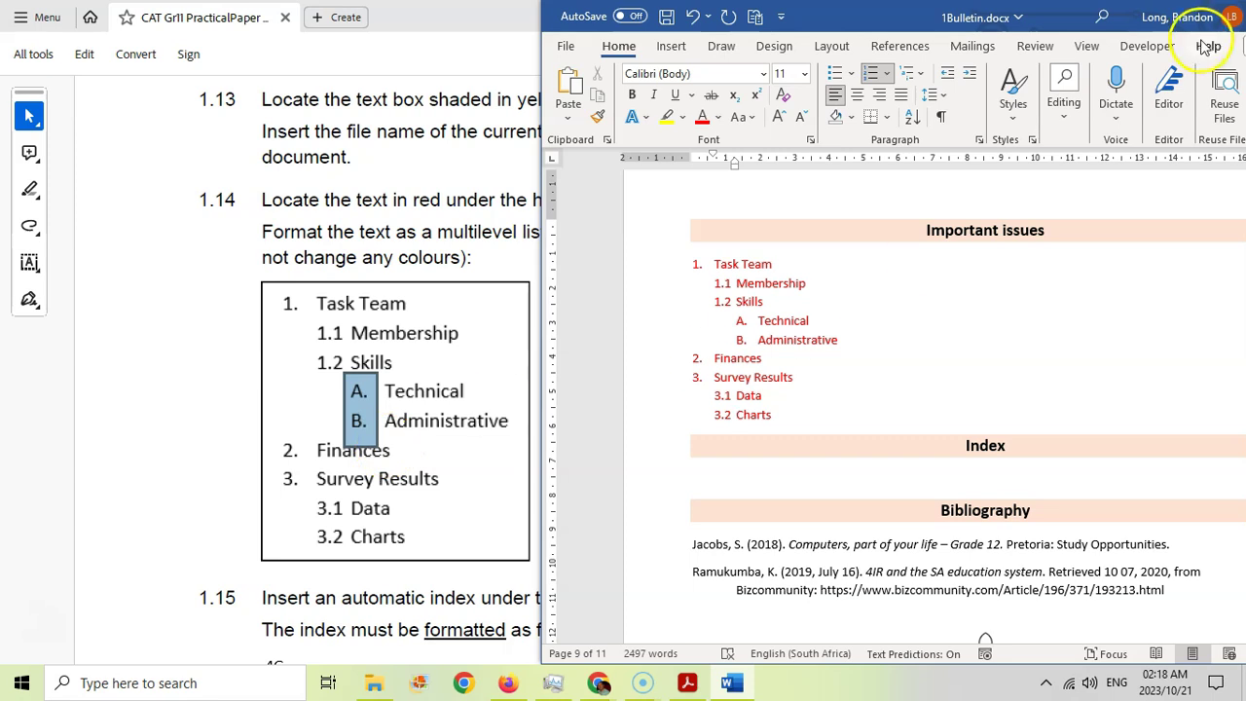
Read question 1.15 in the exam paper and open the index settings for the empty line under the heading 'Index' in 1Bulletin.docx
key("alt+Tab")
scroll(552, 448, "down", 3)
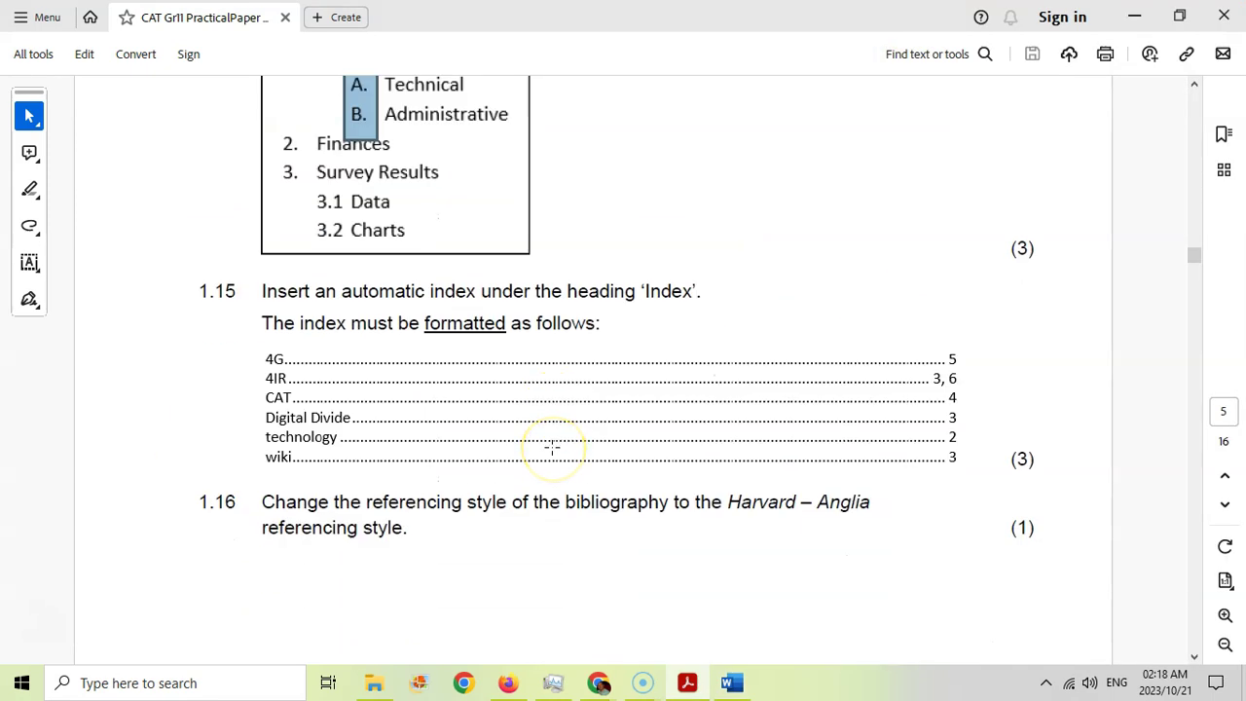
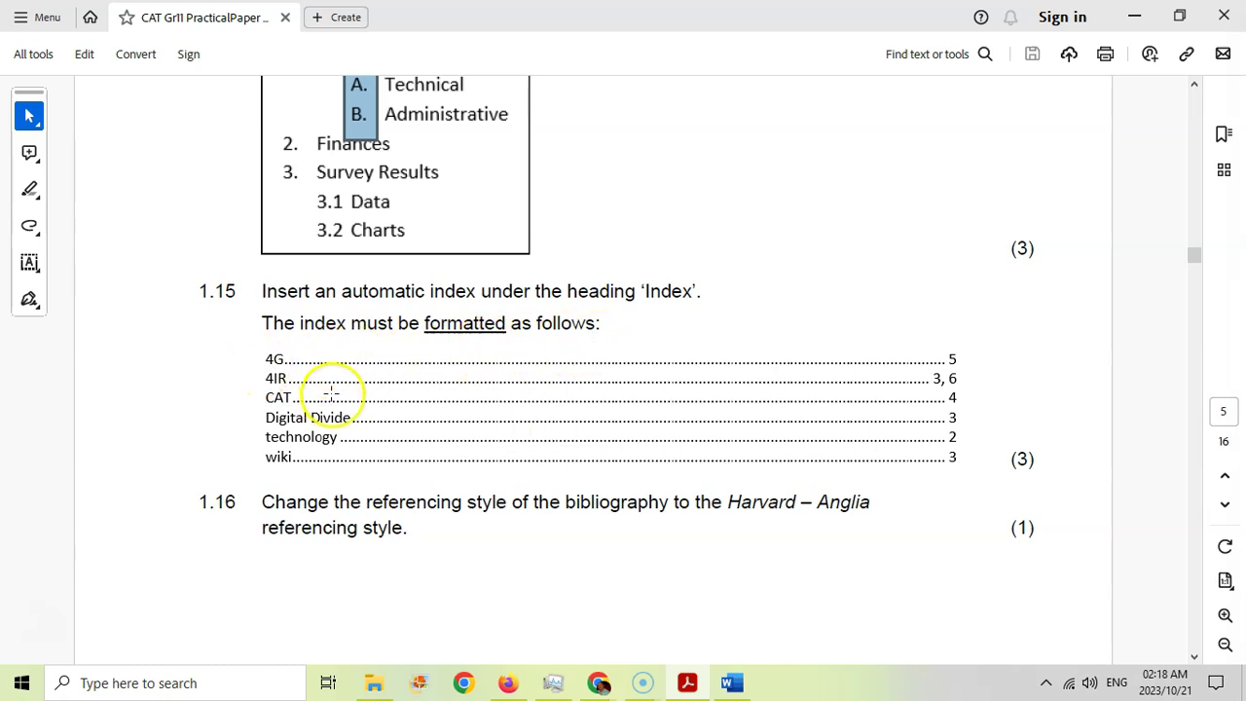
key("alt+Tab")
scroll(384, 251, "down", 1)
scroll(438, 339, "up", 3)
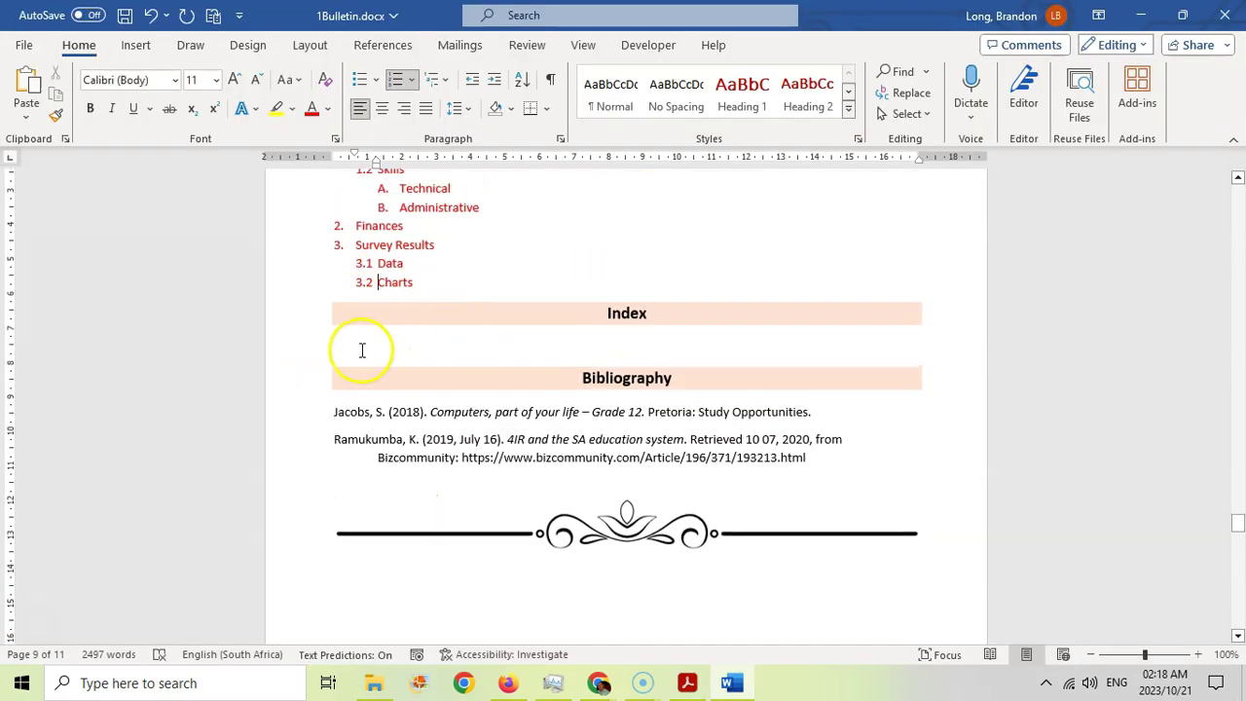
left_click(381, 44)
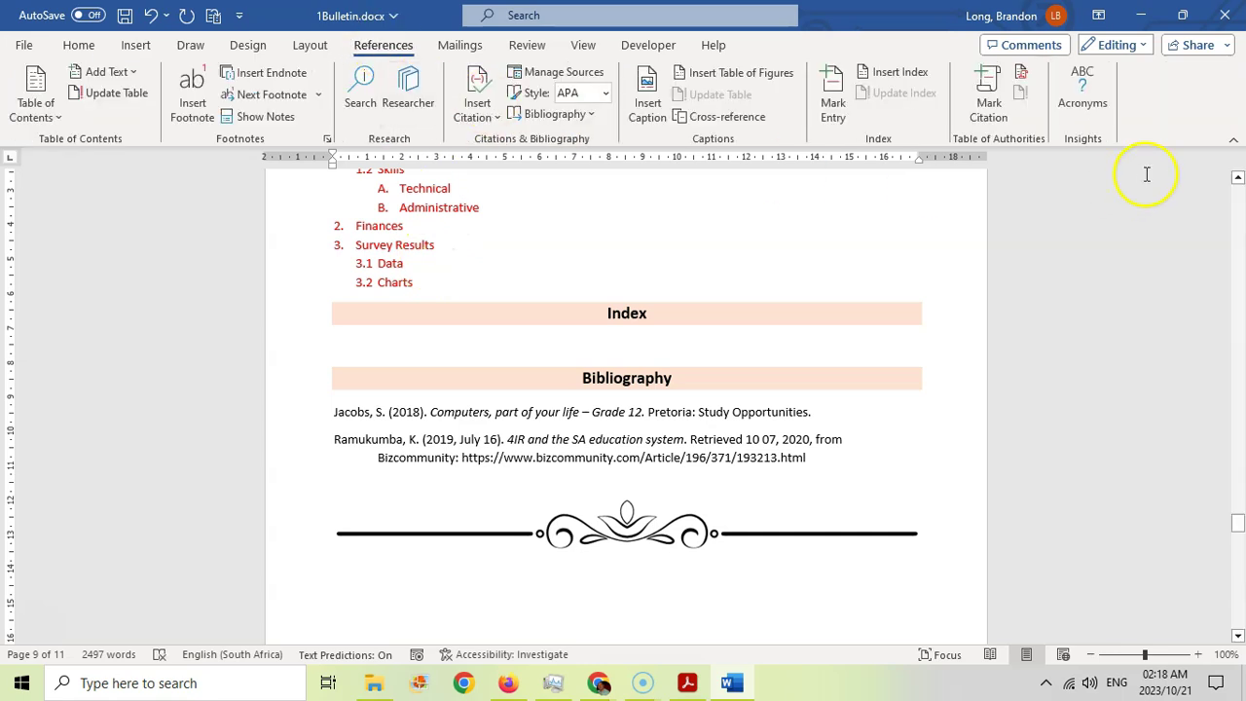
left_click(915, 74)
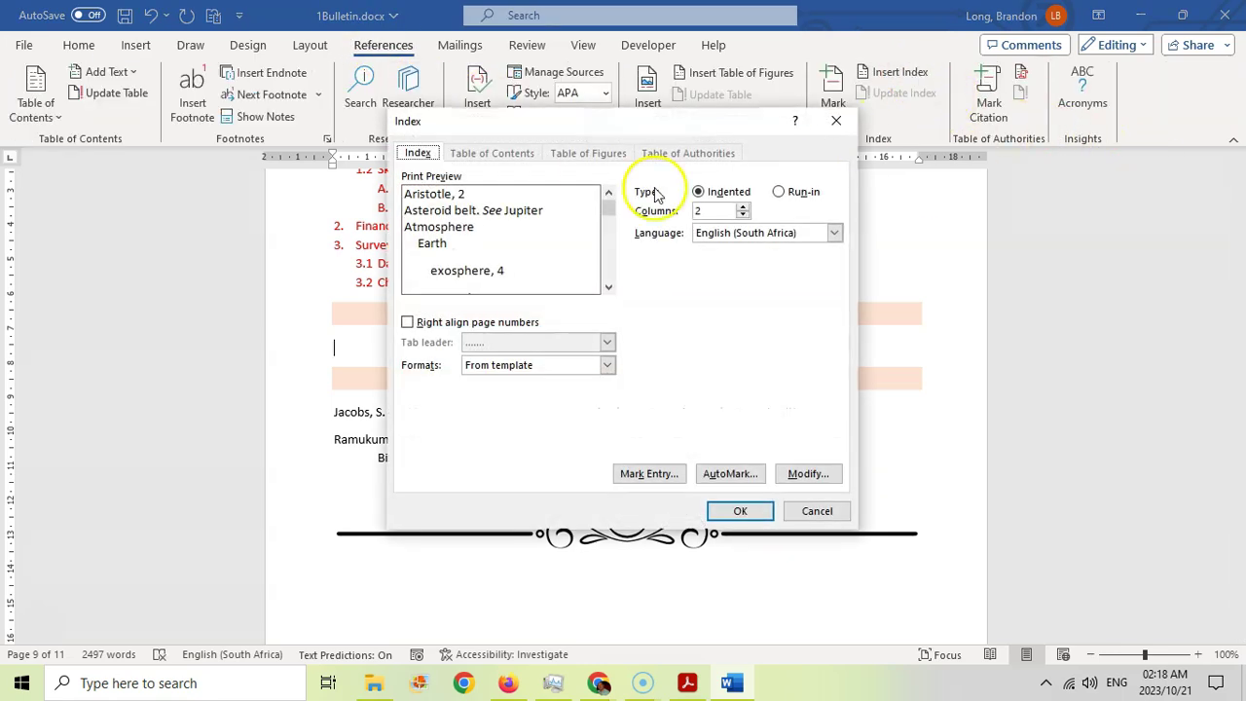
Insert a one-column index with right-aligned page numbers and a dotted tab leader, checking it against the example in the exam paper
left_click(686, 683)
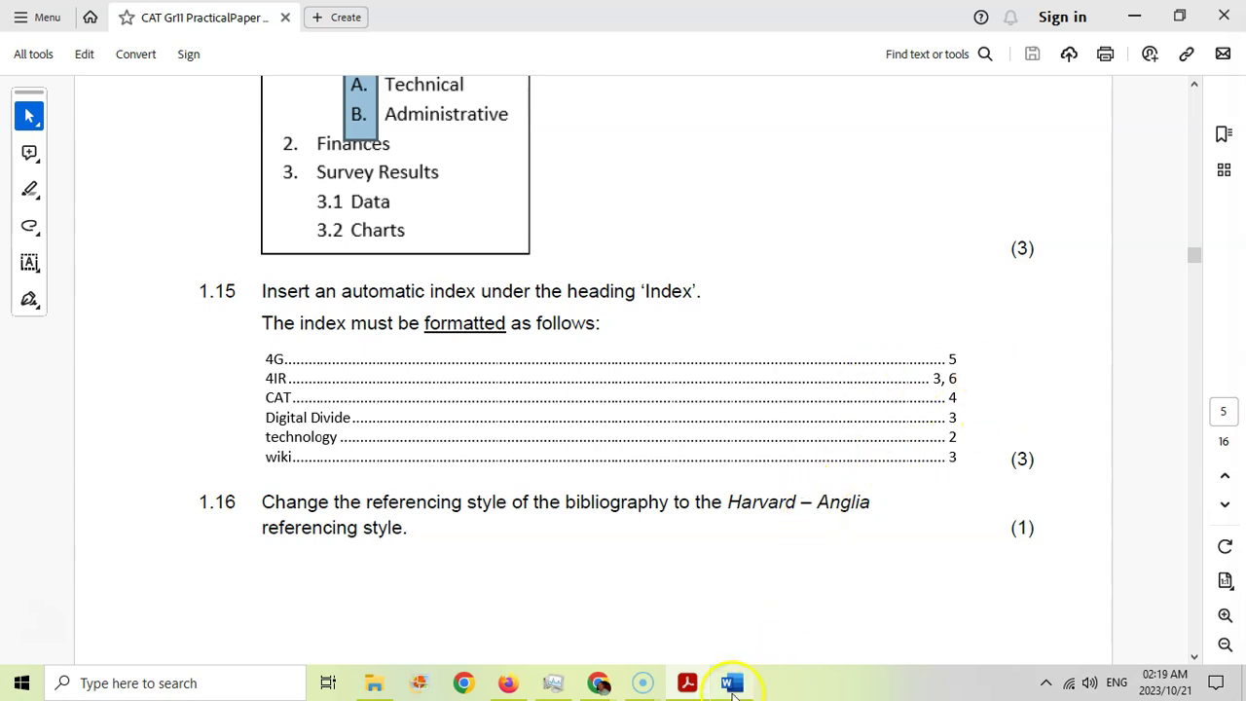
left_click(728, 684)
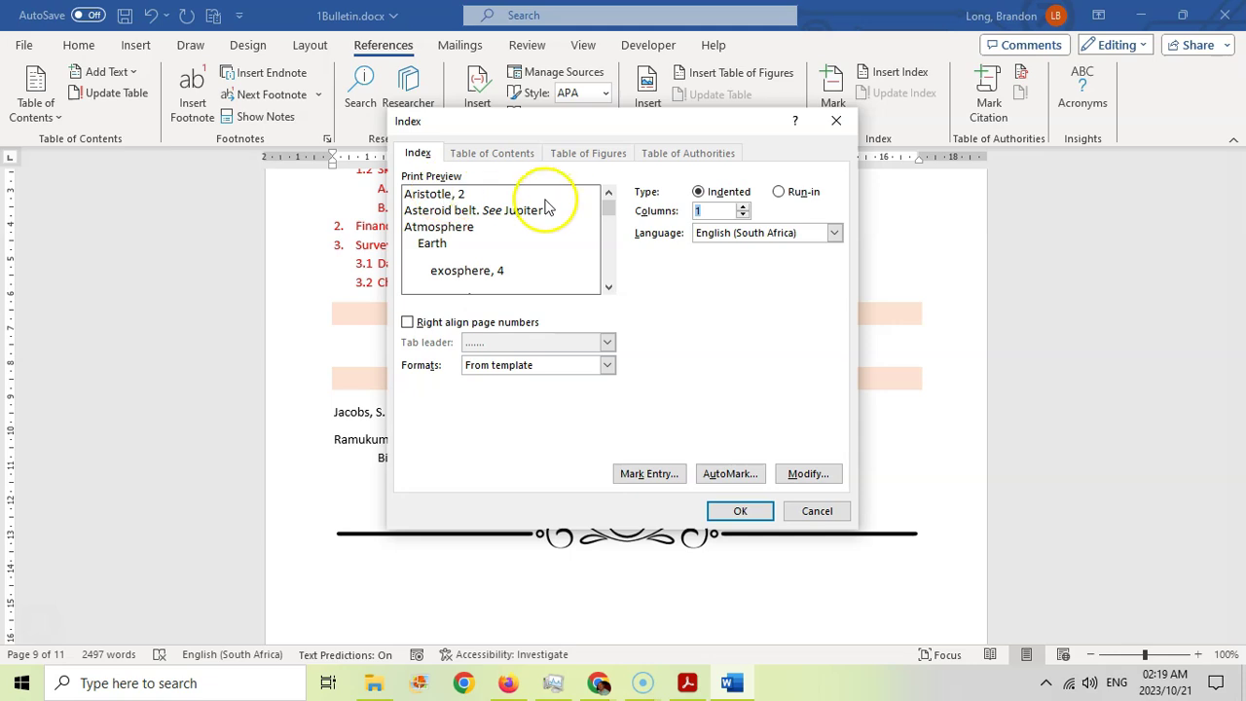
left_click(407, 323)
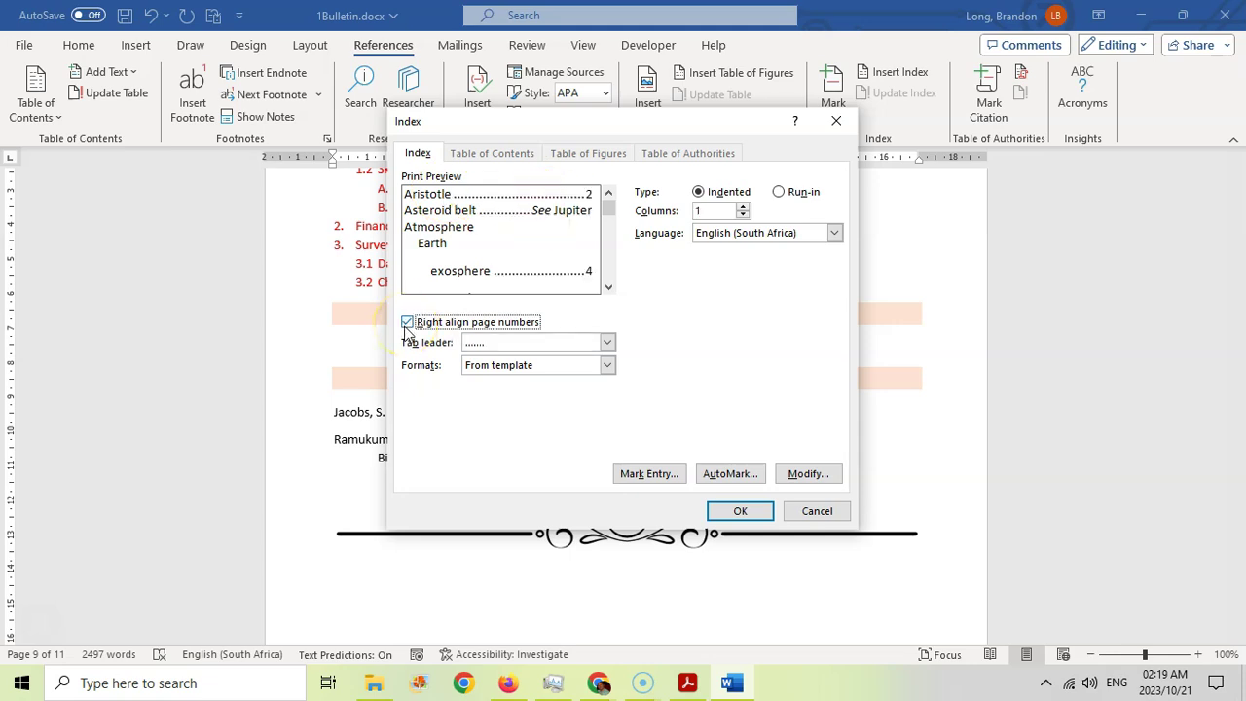
left_click(687, 683)
key("alt+Tab")
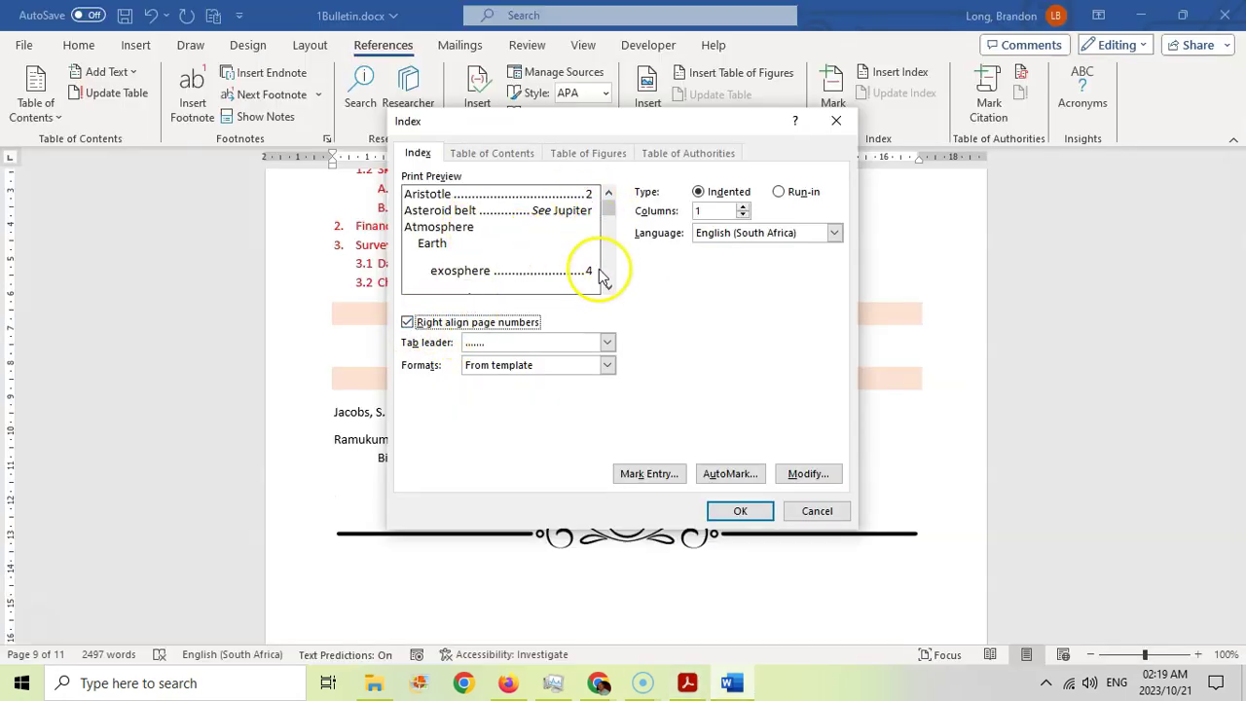
left_click(742, 512)
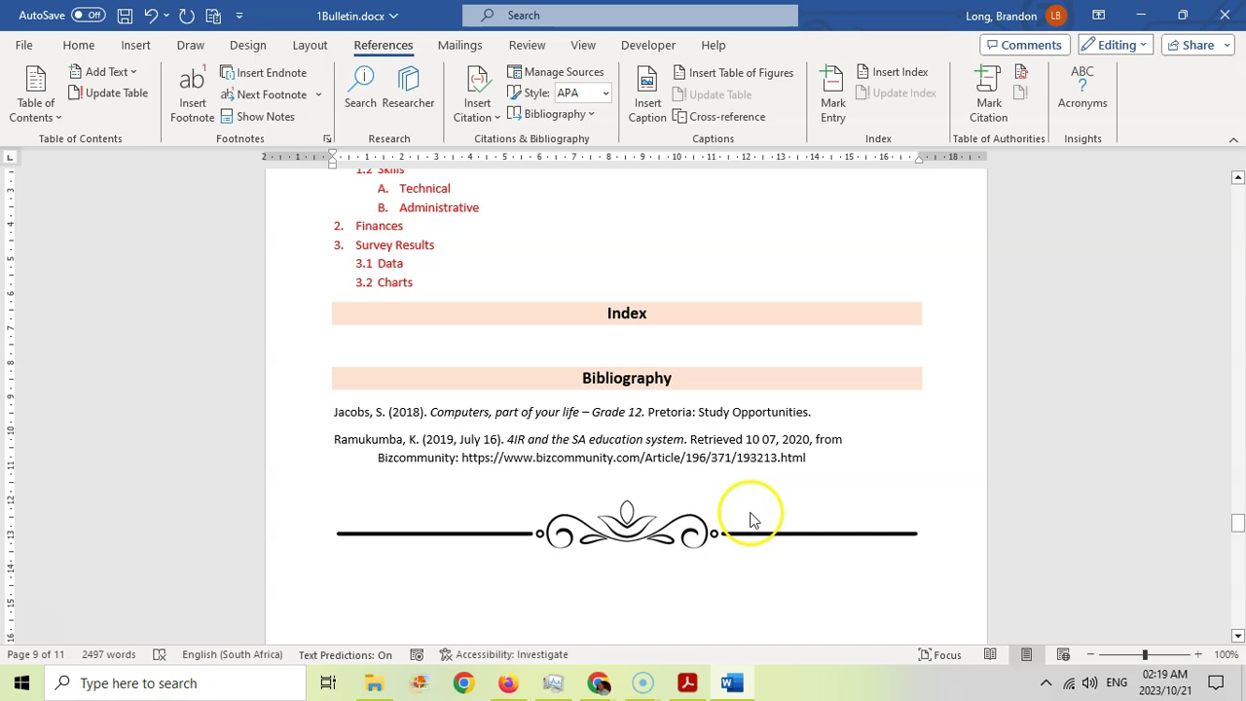
double_click(849, 27)
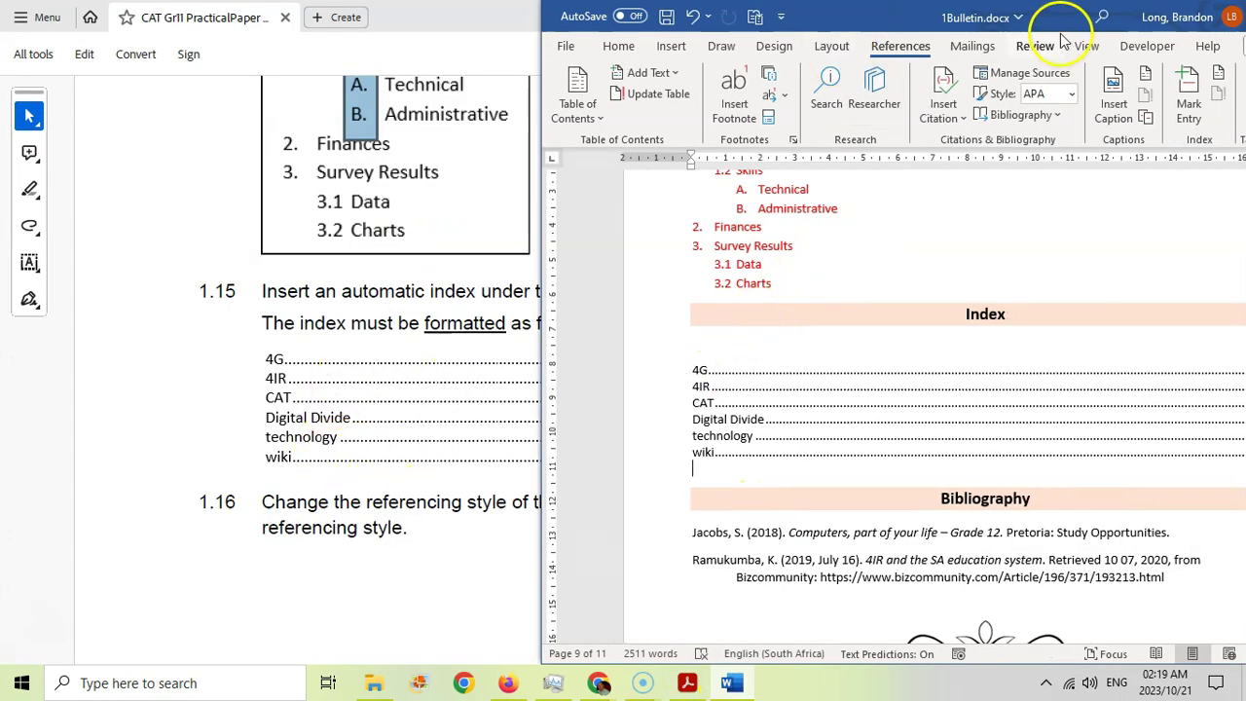
double_click(1011, 14)
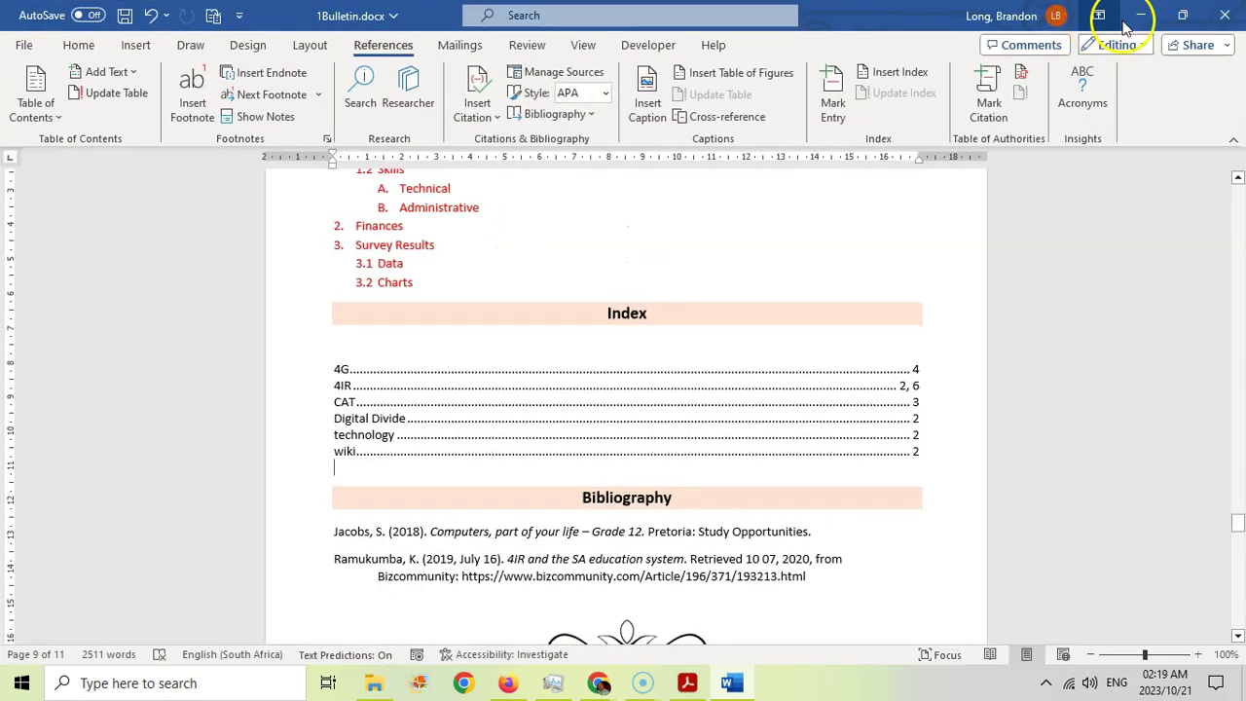
Read question 1.16 in the exam paper and change the bibliography's referencing style to Harvard - Anglia
key("alt+Tab")
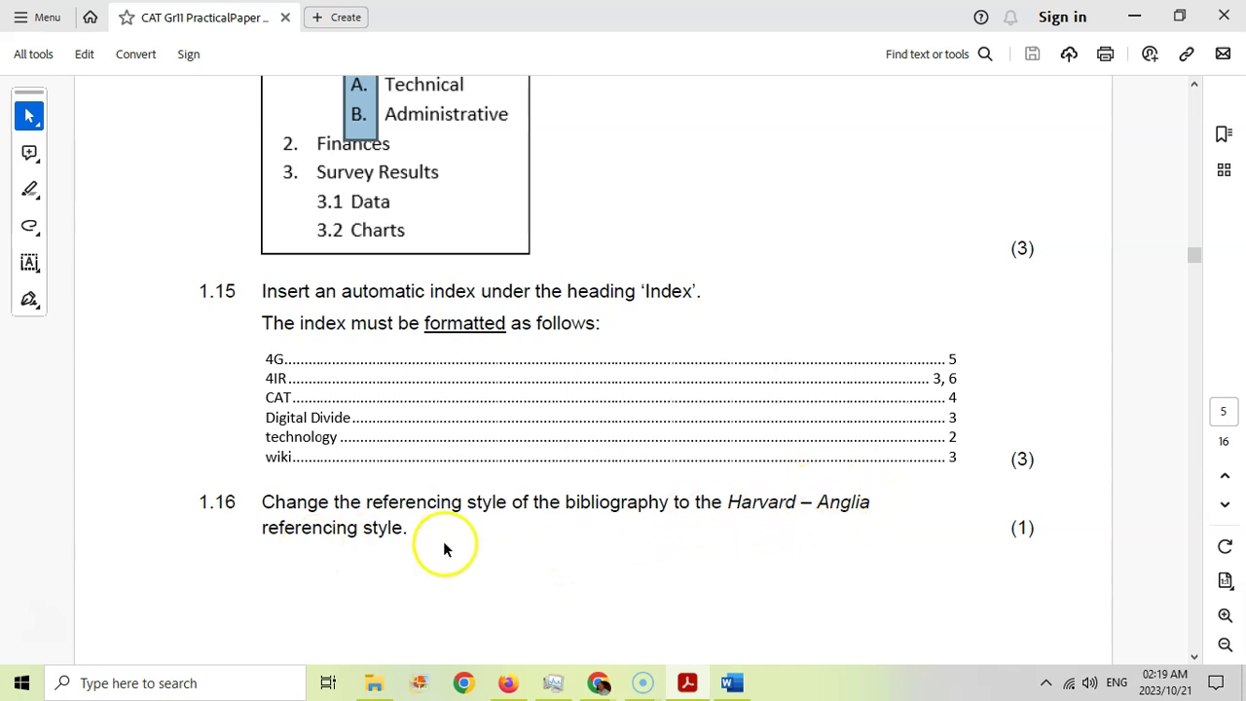
left_click(732, 682)
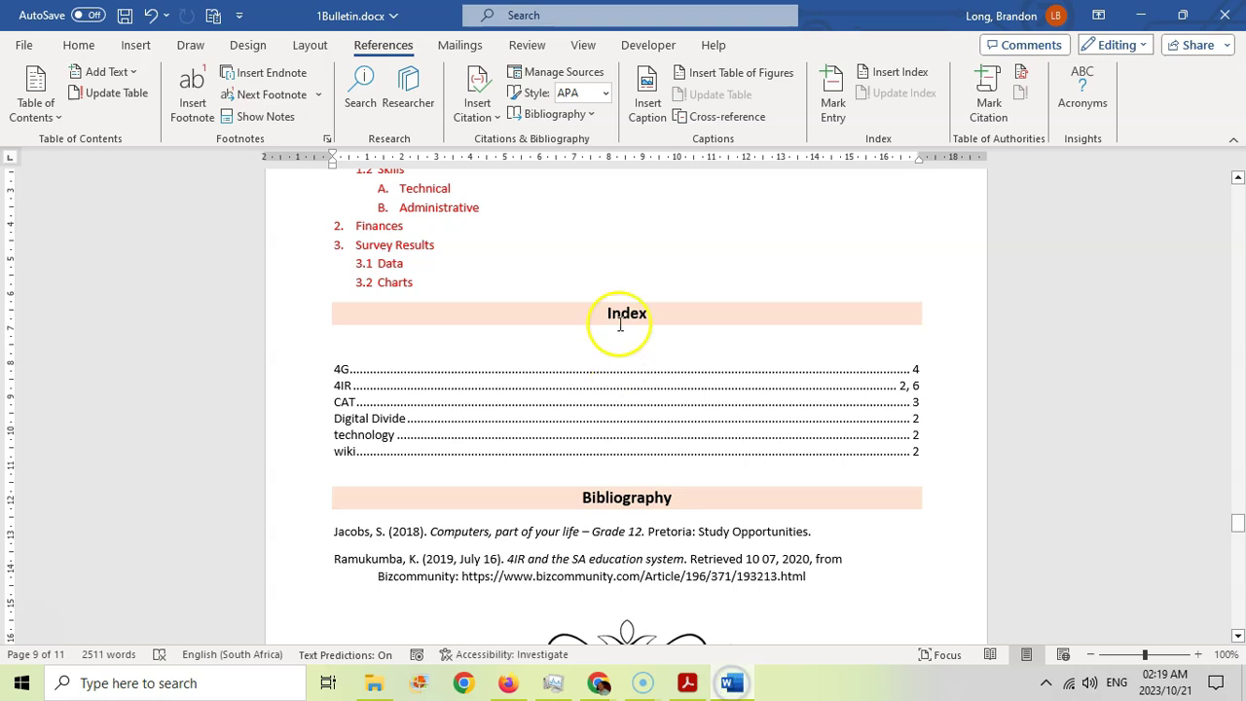
scroll(631, 397, "down", 1)
scroll(630, 397, "down", 2)
left_click_drag(340, 473, 373, 397)
left_click(605, 92)
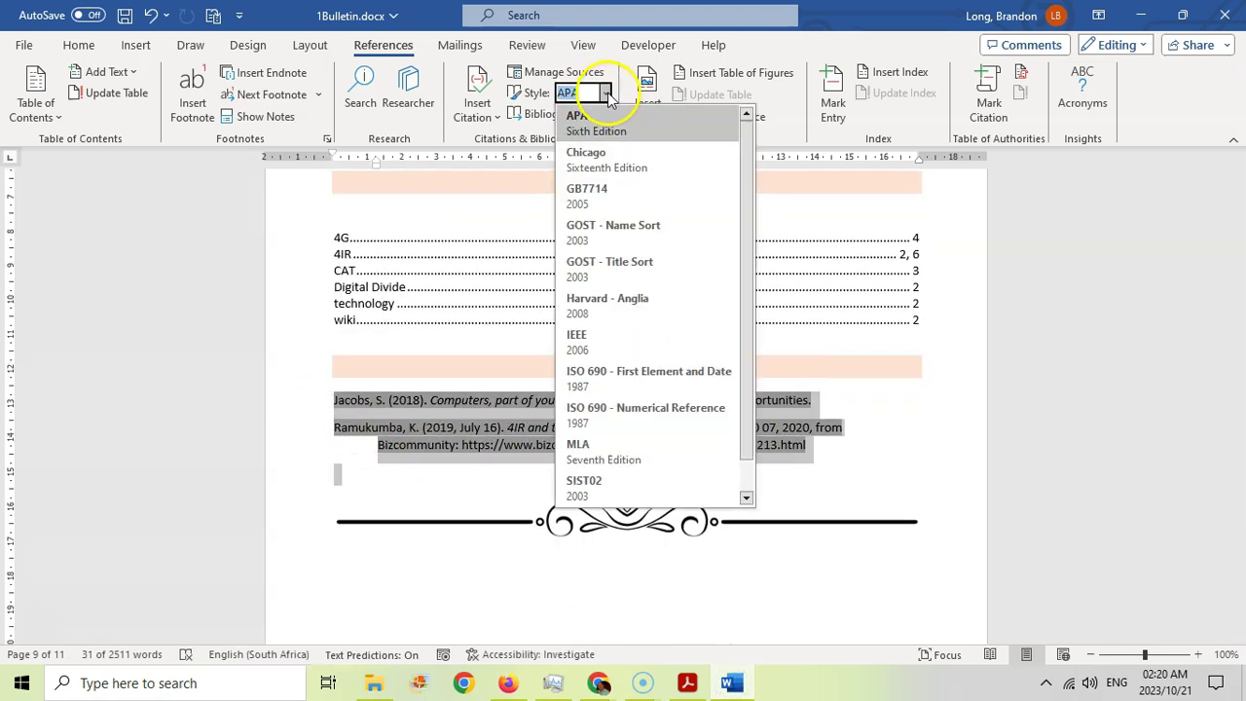
scroll(623, 156, "down", 1)
left_click(631, 271)
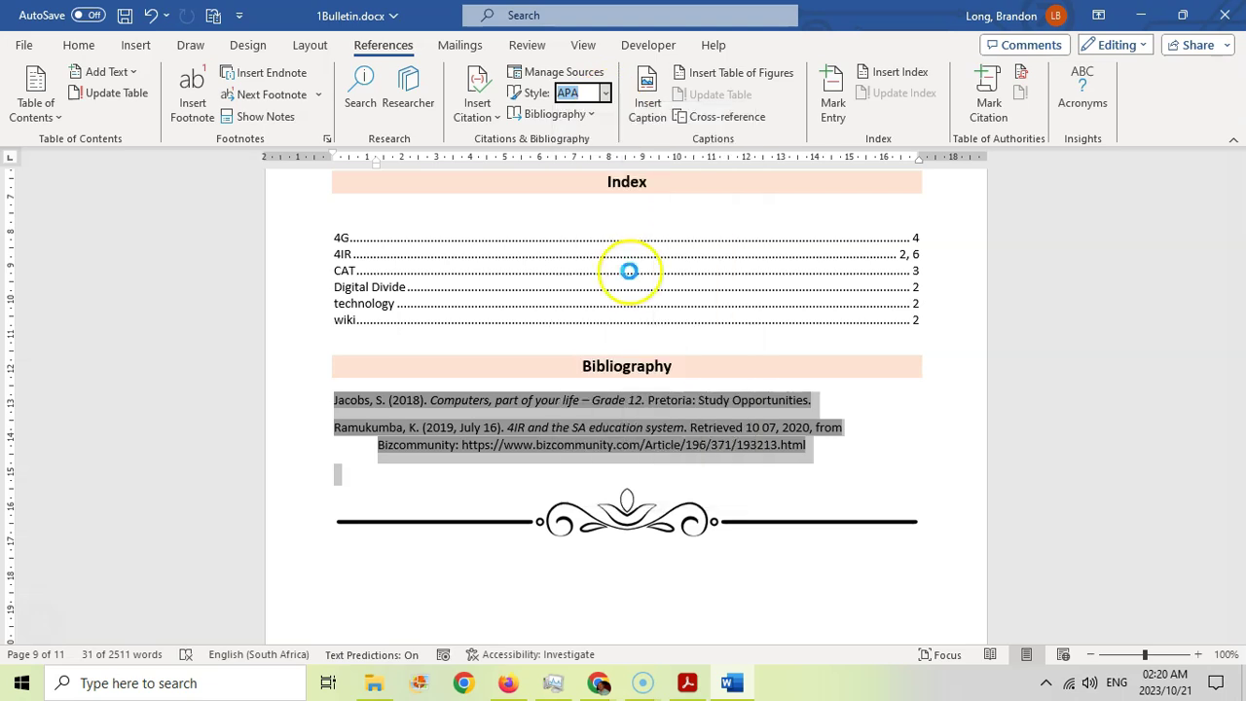
left_click(535, 481)
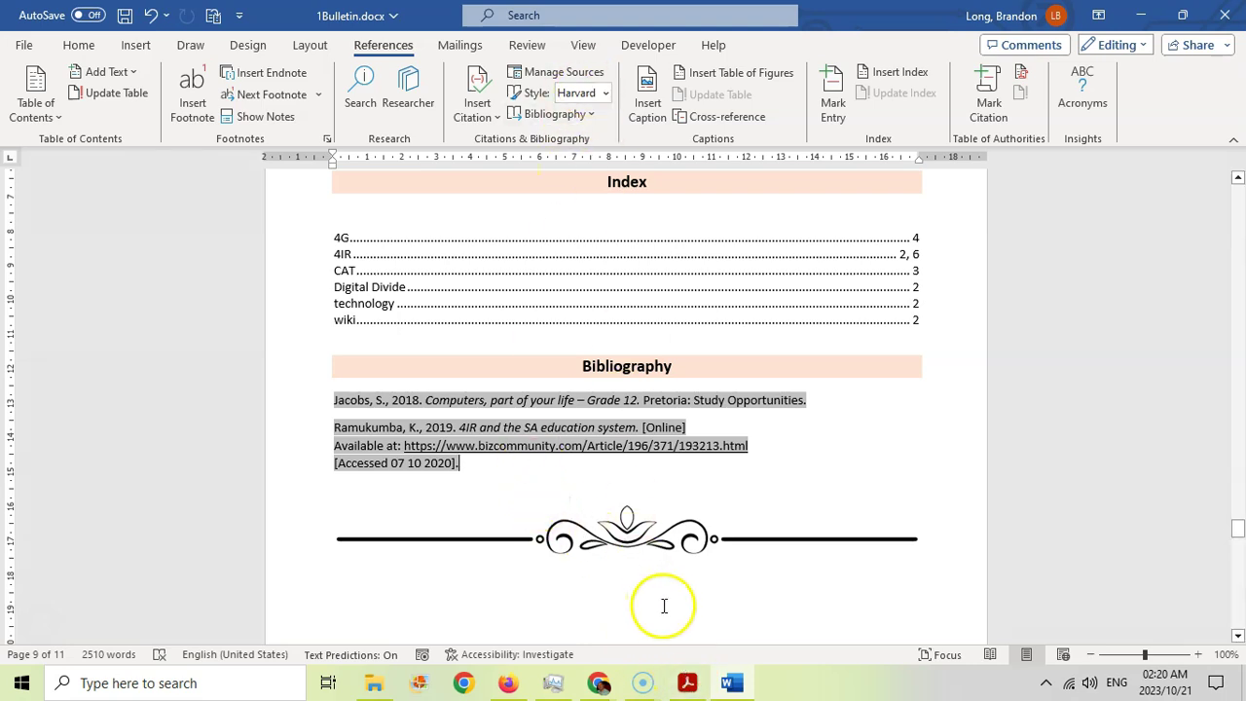
Read question 1.17 about the Appendix table, header image and page numbers in the exam paper
left_click(688, 683)
scroll(567, 434, "down", 10)
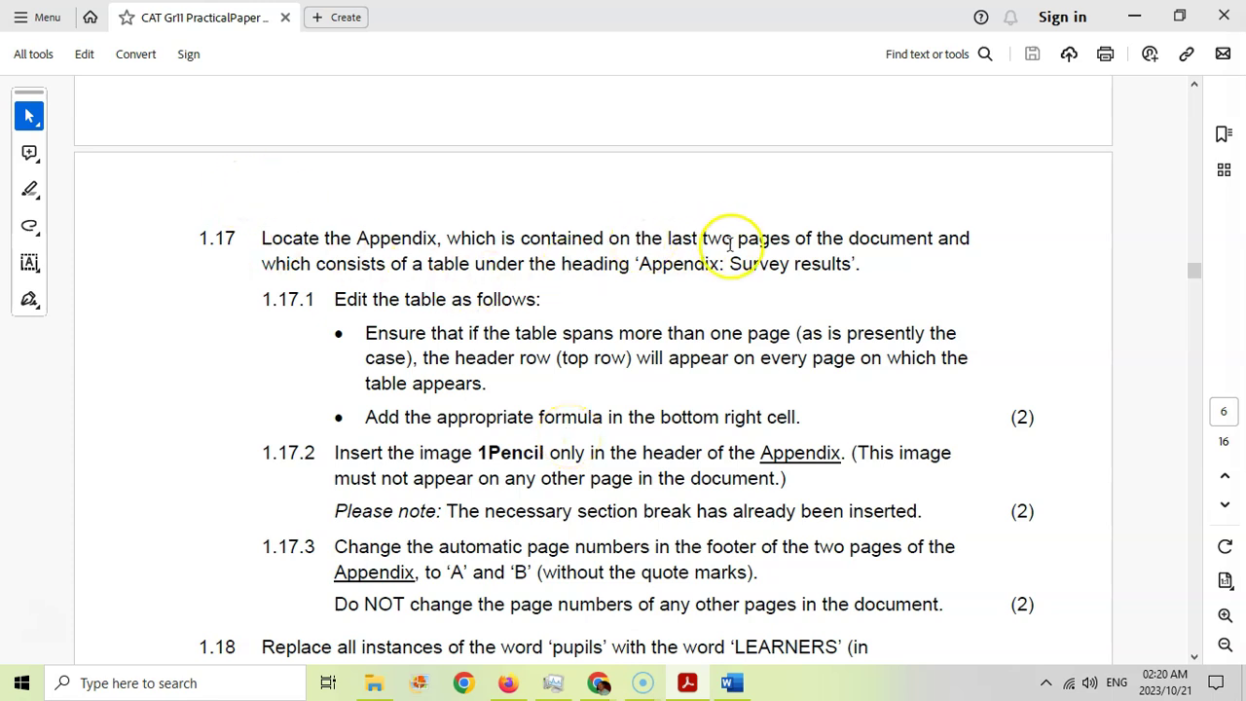
Locate the Appendix survey results table in 1Bulletin.docx and compare its header row across both pages with the requirement in question 1.17.1
left_click(732, 682)
scroll(631, 374, "down", 5)
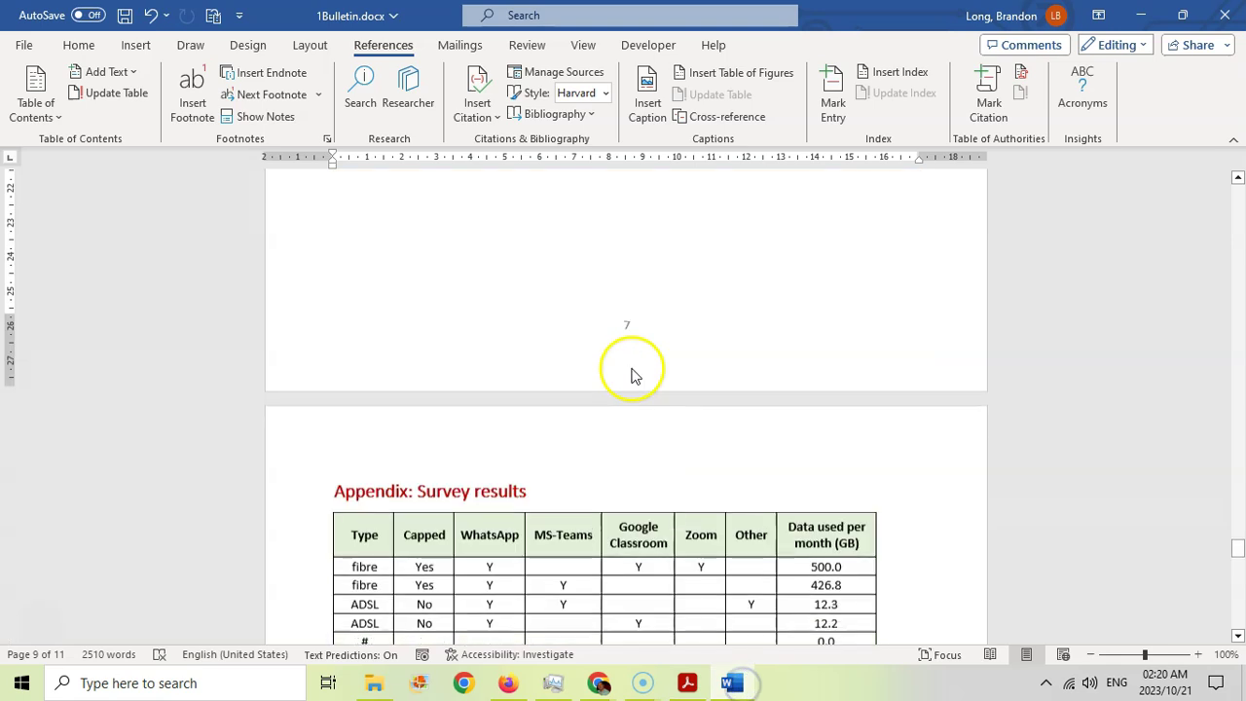
scroll(631, 374, "down", 3)
left_click(686, 682)
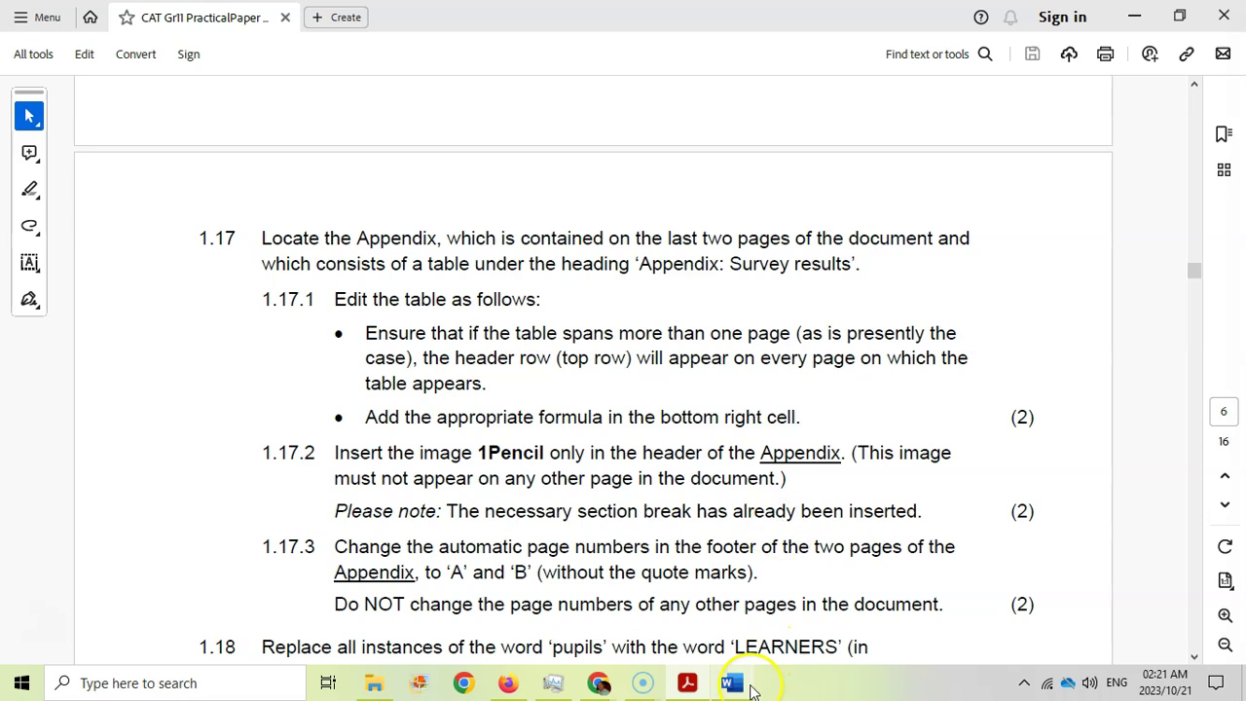
left_click(731, 682)
left_click_drag(365, 350, 800, 352)
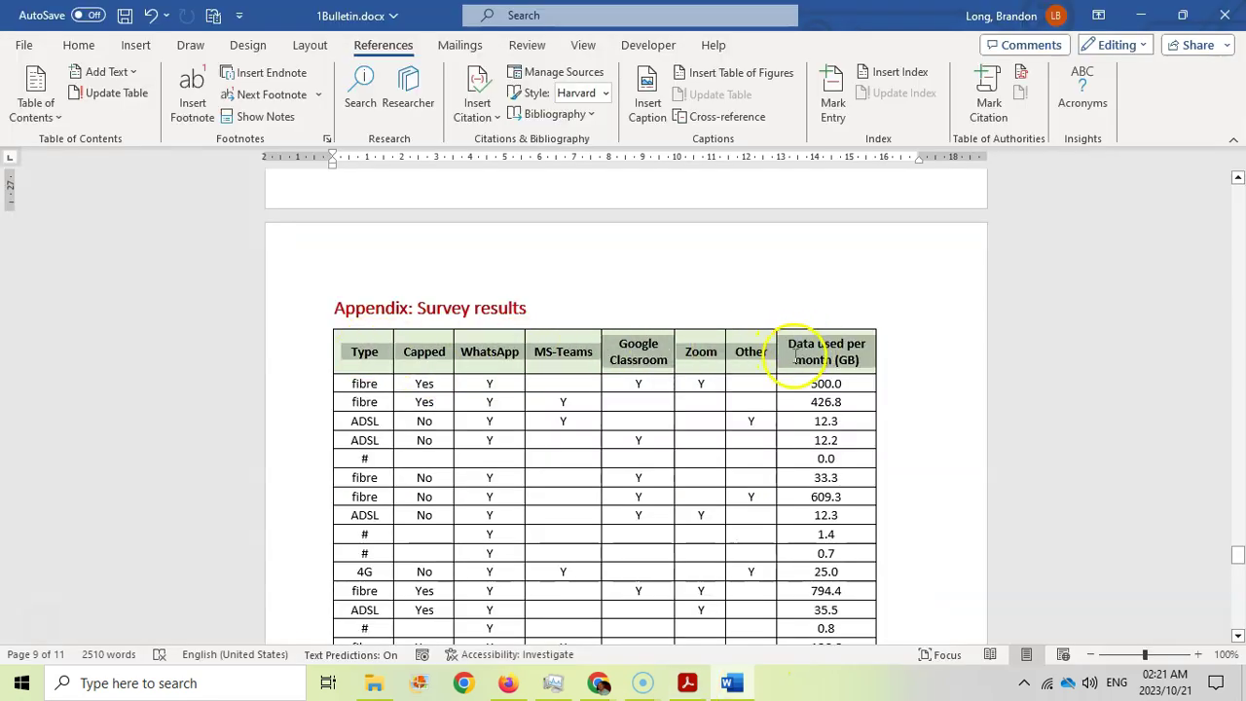
scroll(796, 357, "down", 18)
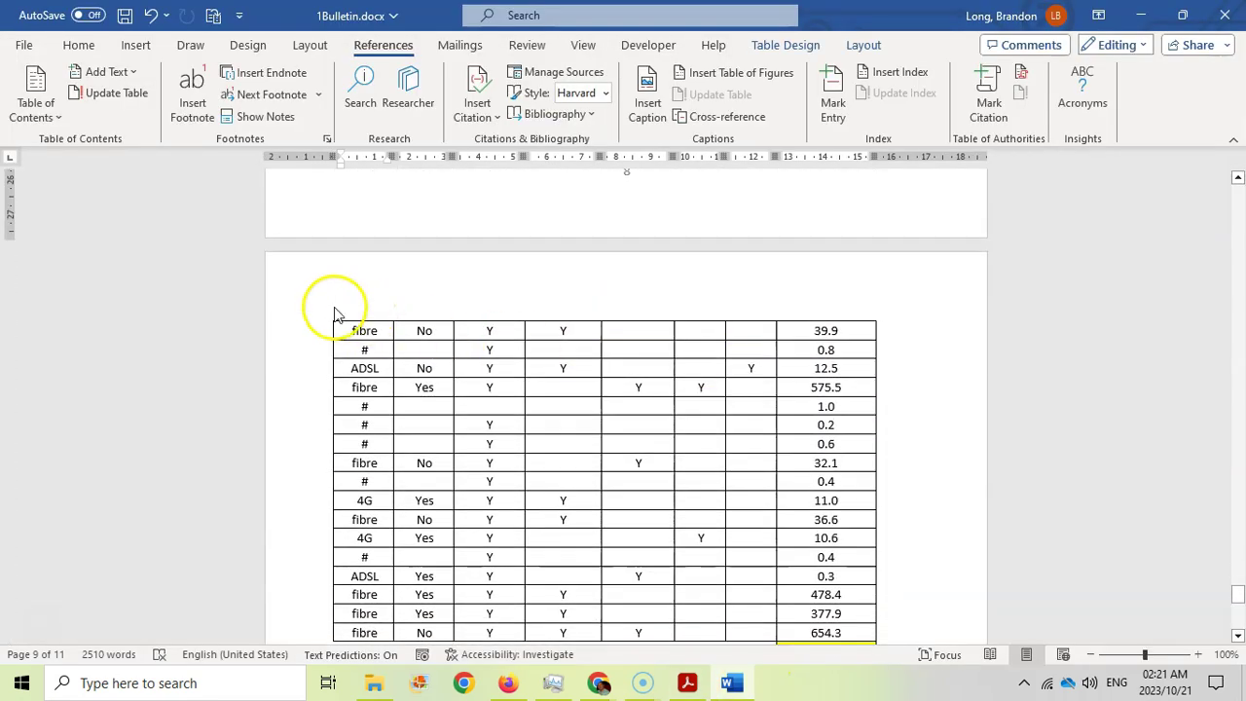
left_click(772, 352)
scroll(327, 545, "up", 15)
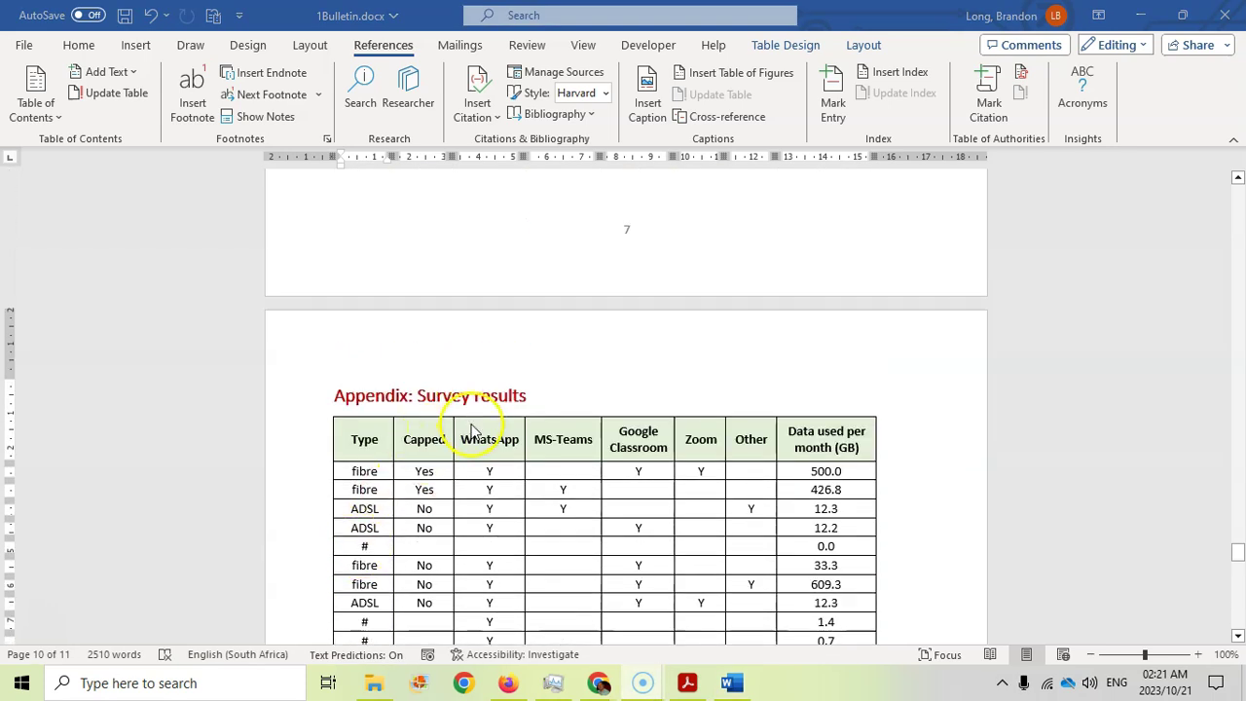
Set the header row of the Appendix survey results table to repeat on every page and check the table's second page
triple_click(471, 429)
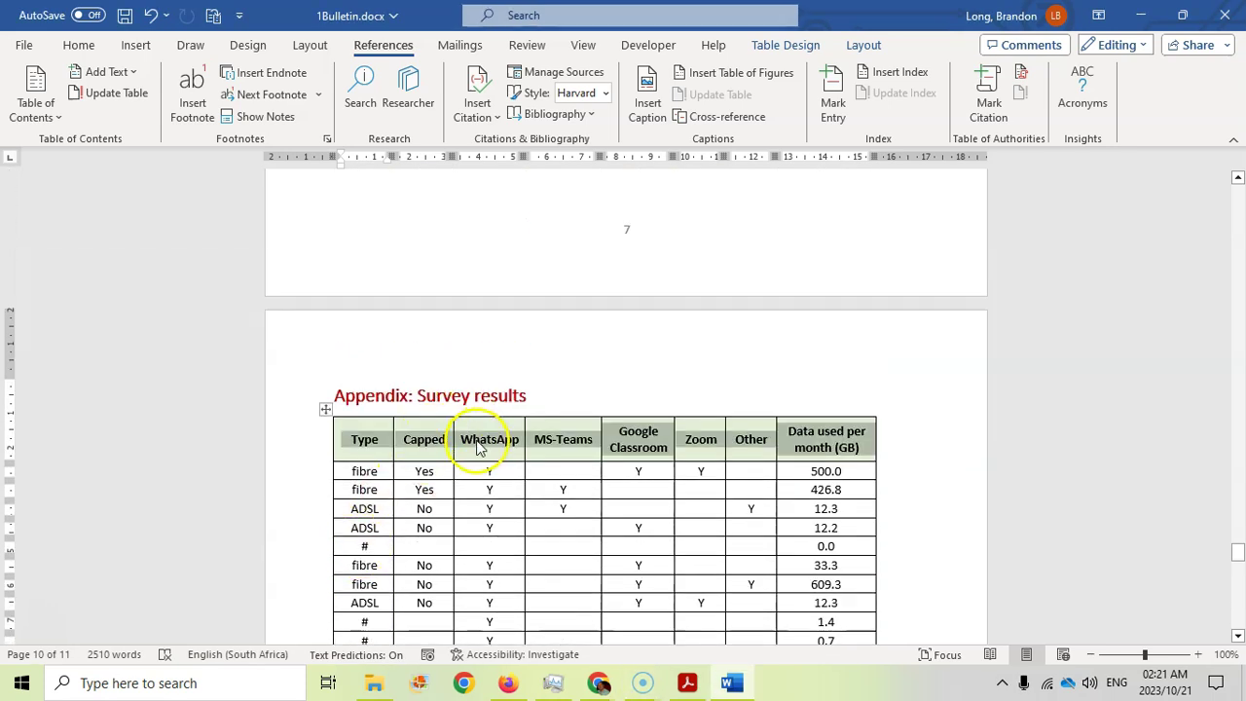
left_click(783, 45)
left_click(863, 46)
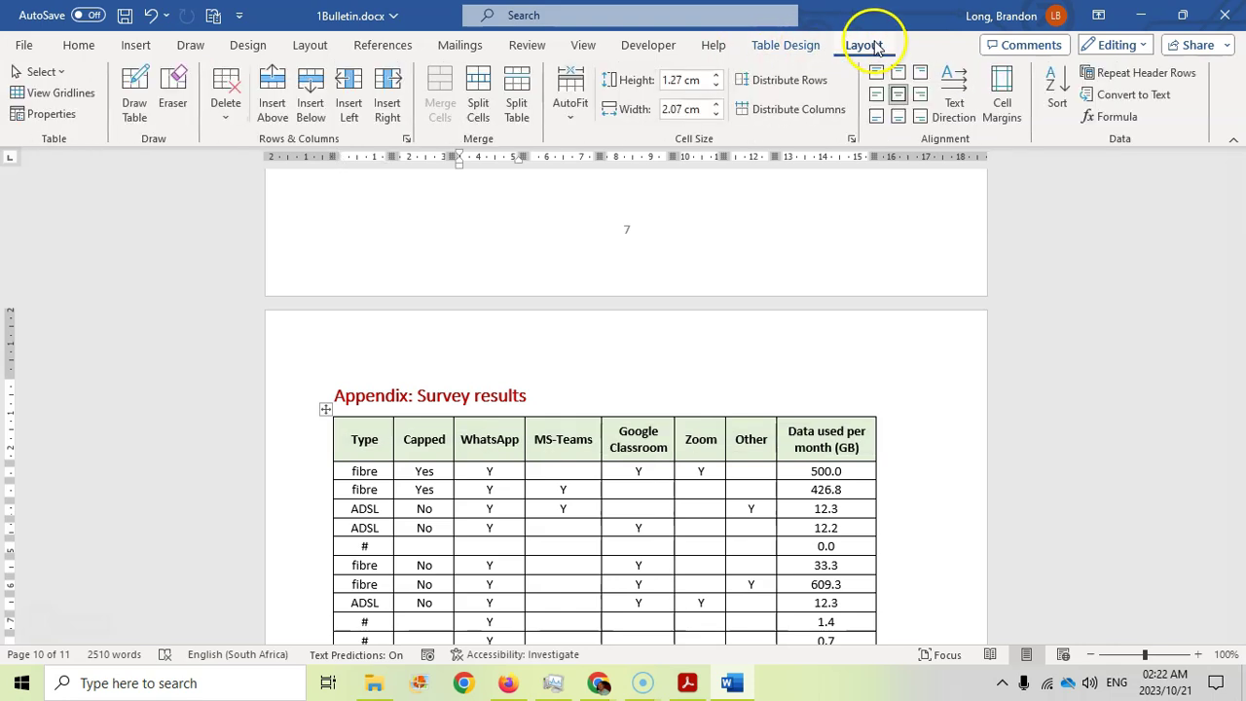
left_click(1128, 83)
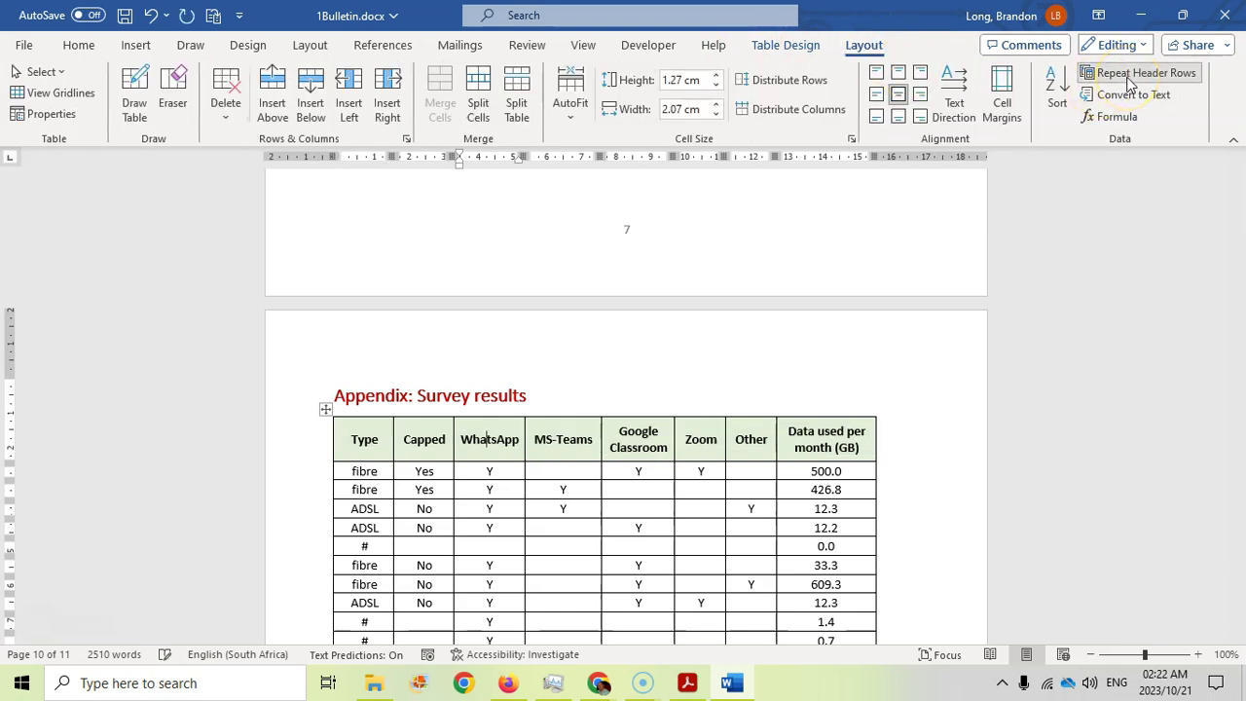
scroll(745, 331, "down", 15)
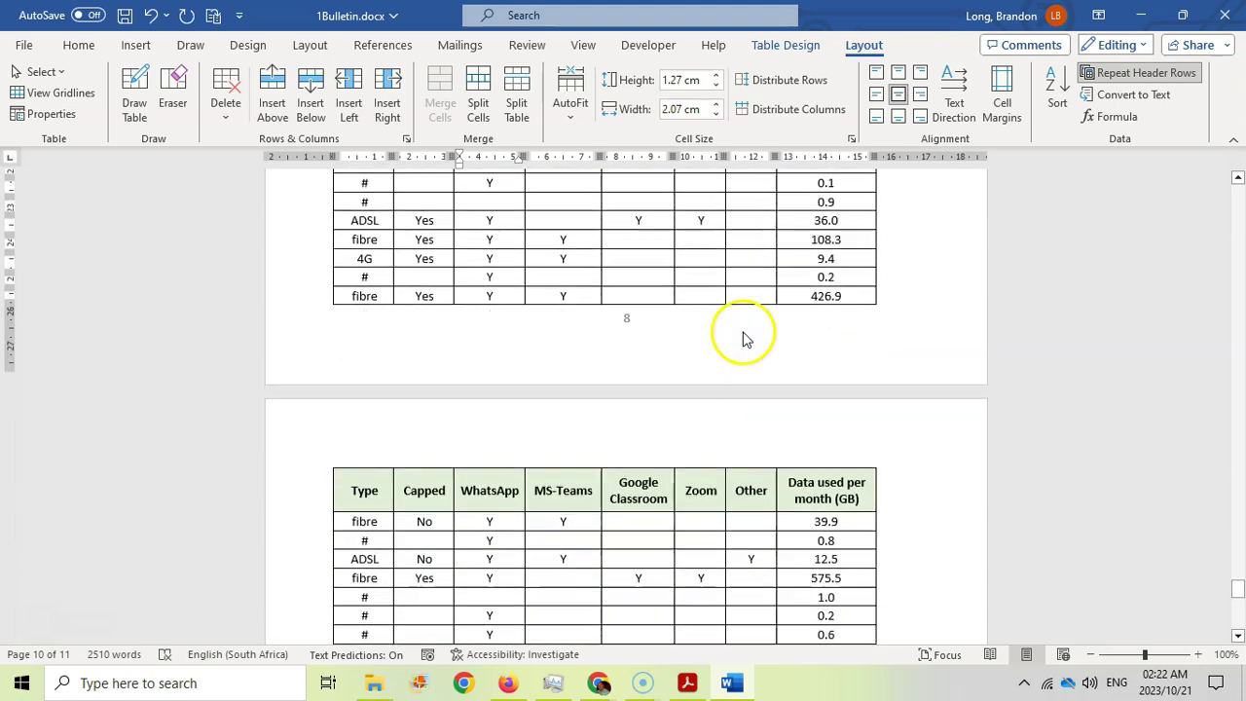
scroll(746, 337, "down", 1)
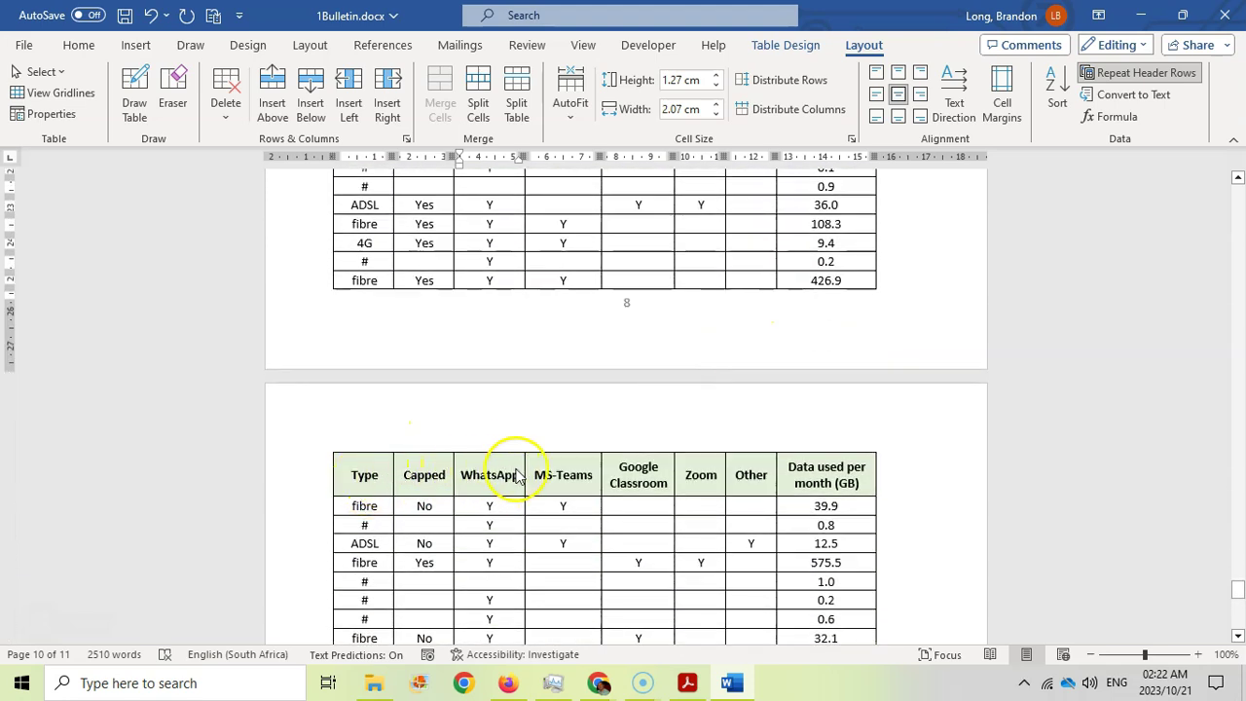
scroll(516, 473, "up", 12)
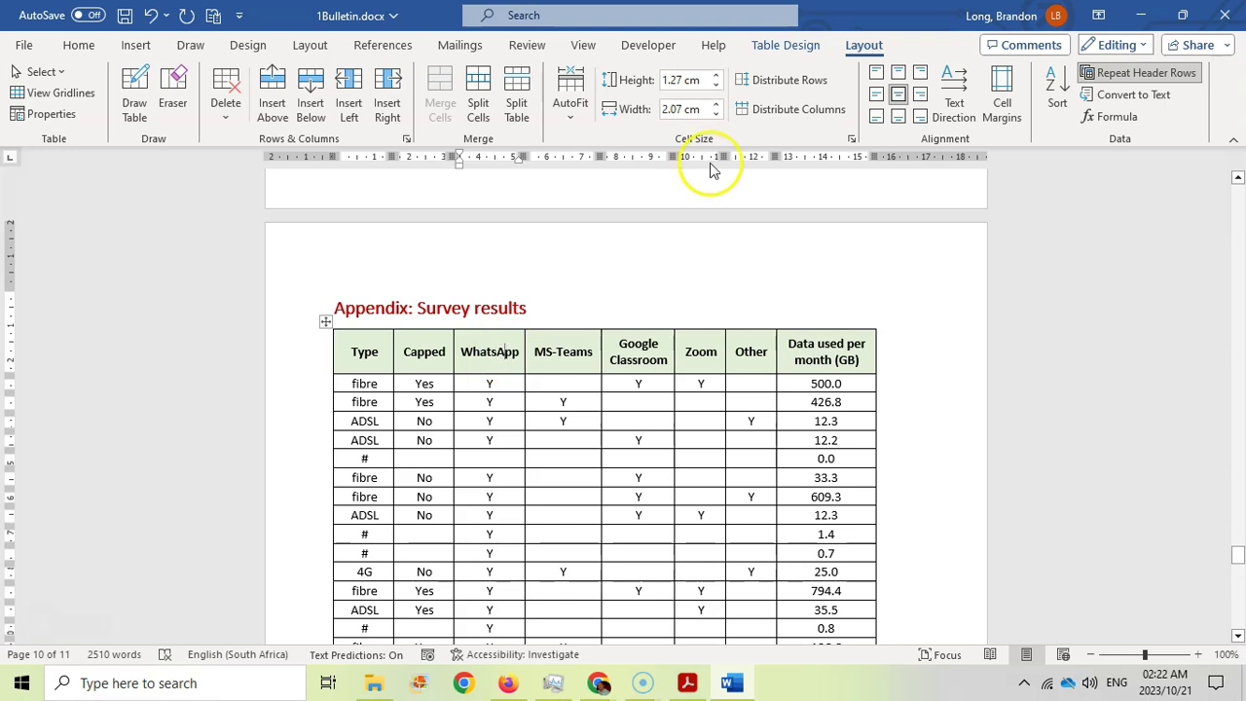
Reselect the Appendix table's header row and review its Repeat Header Rows setting and the table's second page
left_click(776, 46)
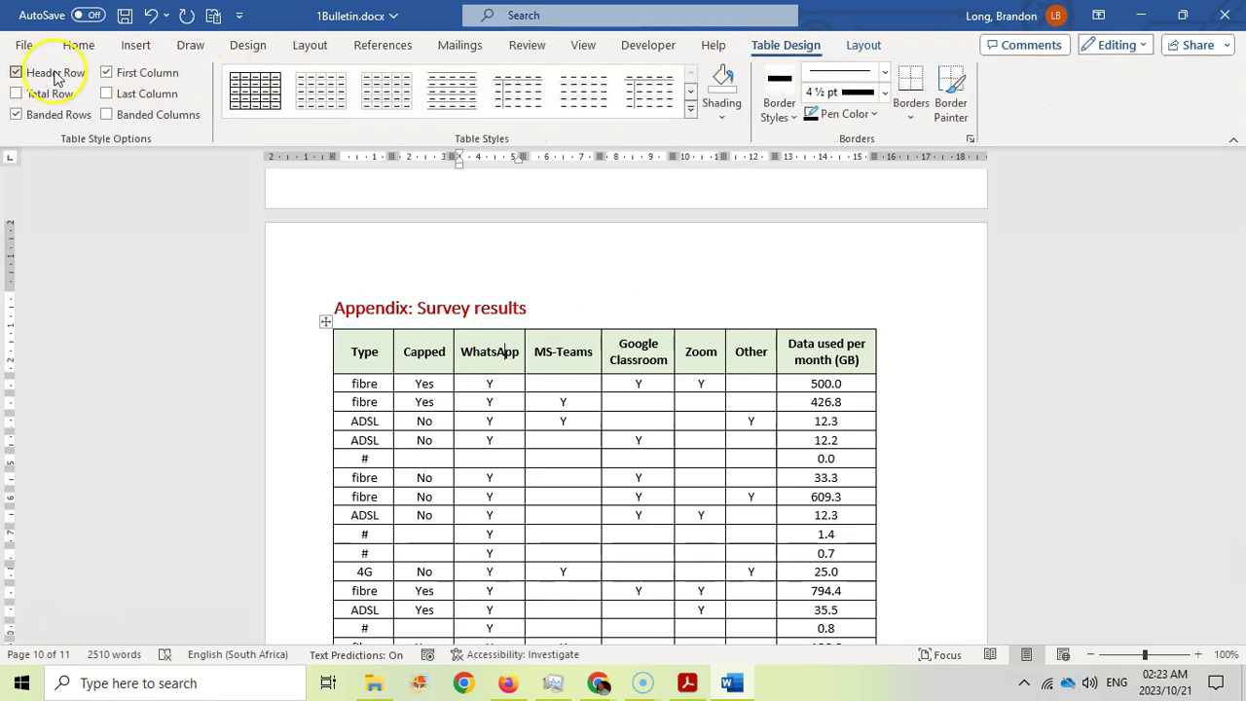
left_click(446, 352)
left_click_drag(532, 348, 837, 350)
left_click(863, 46)
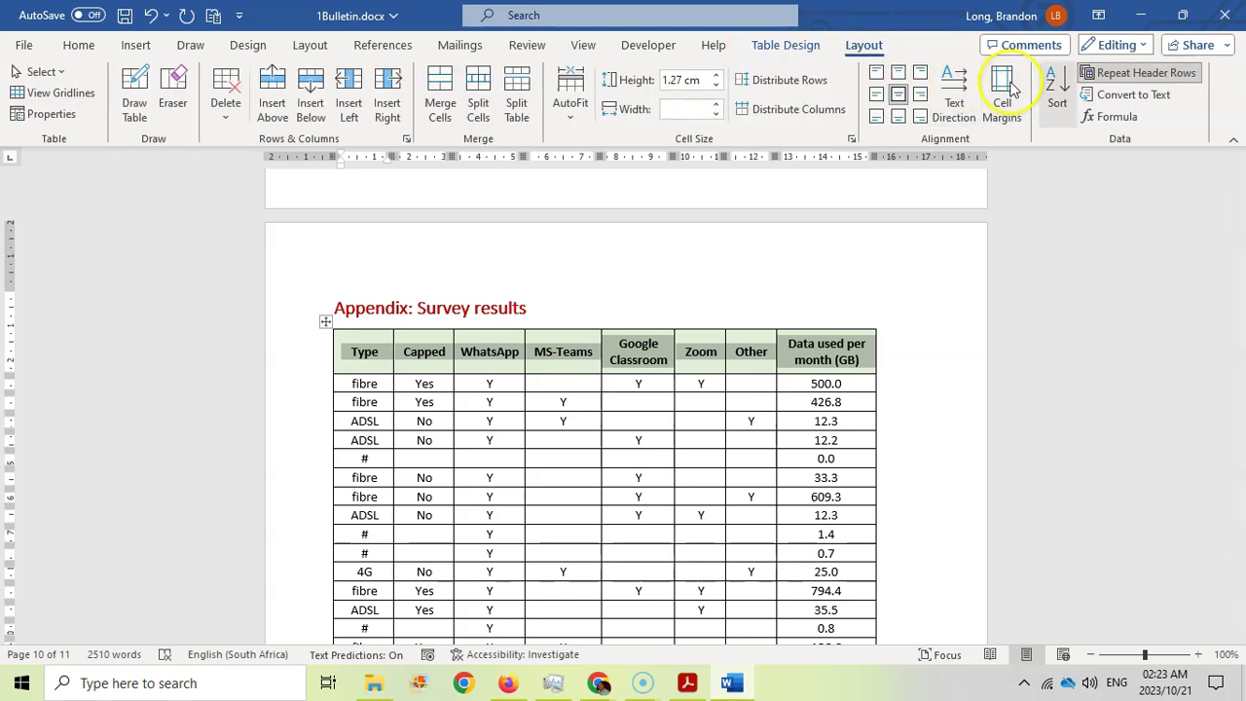
left_click(1143, 77)
scroll(723, 346, "down", 10)
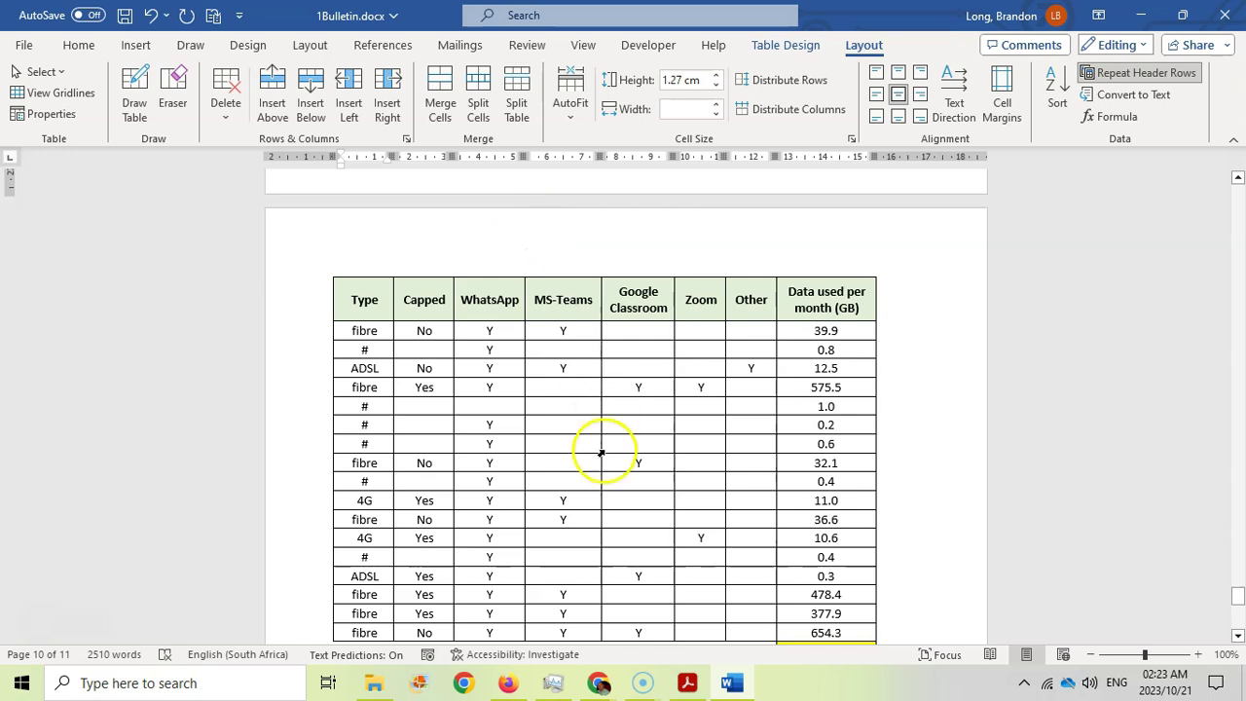
Read the formula instruction in question 1.17.1 and insert an AVERAGE formula for the values above in the Appendix table's yellow bottom right cell
left_click(687, 682)
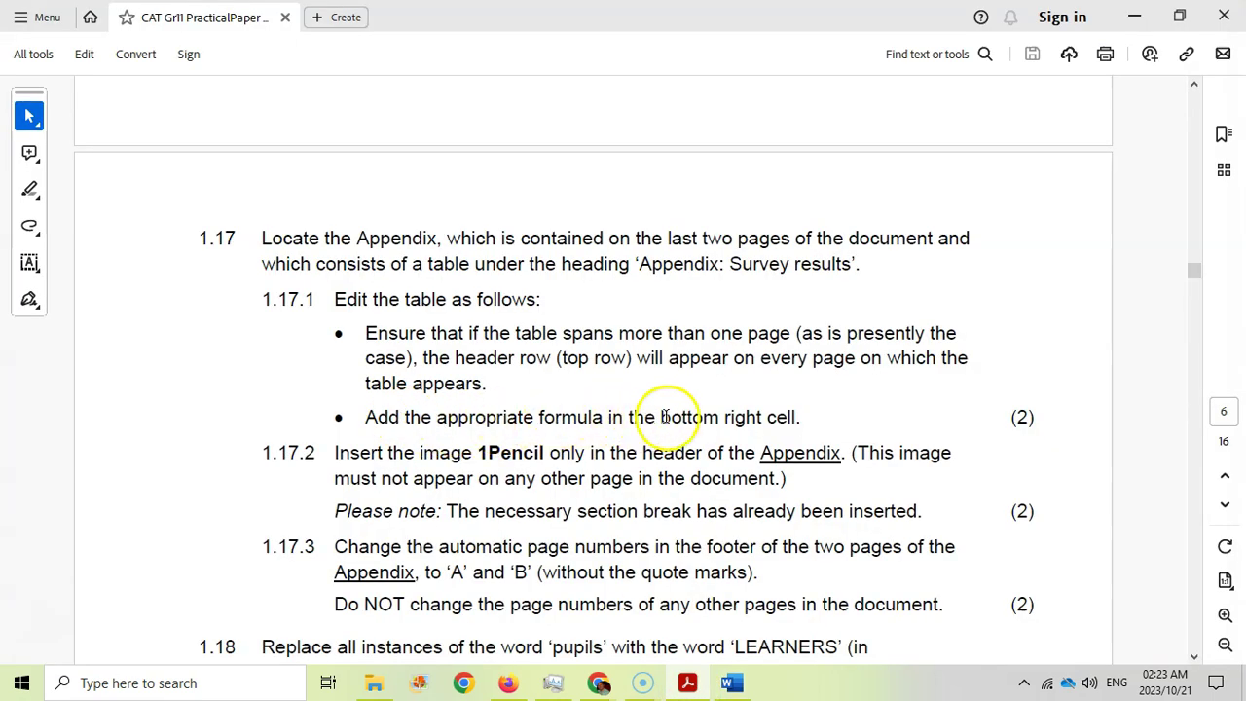
left_click(731, 682)
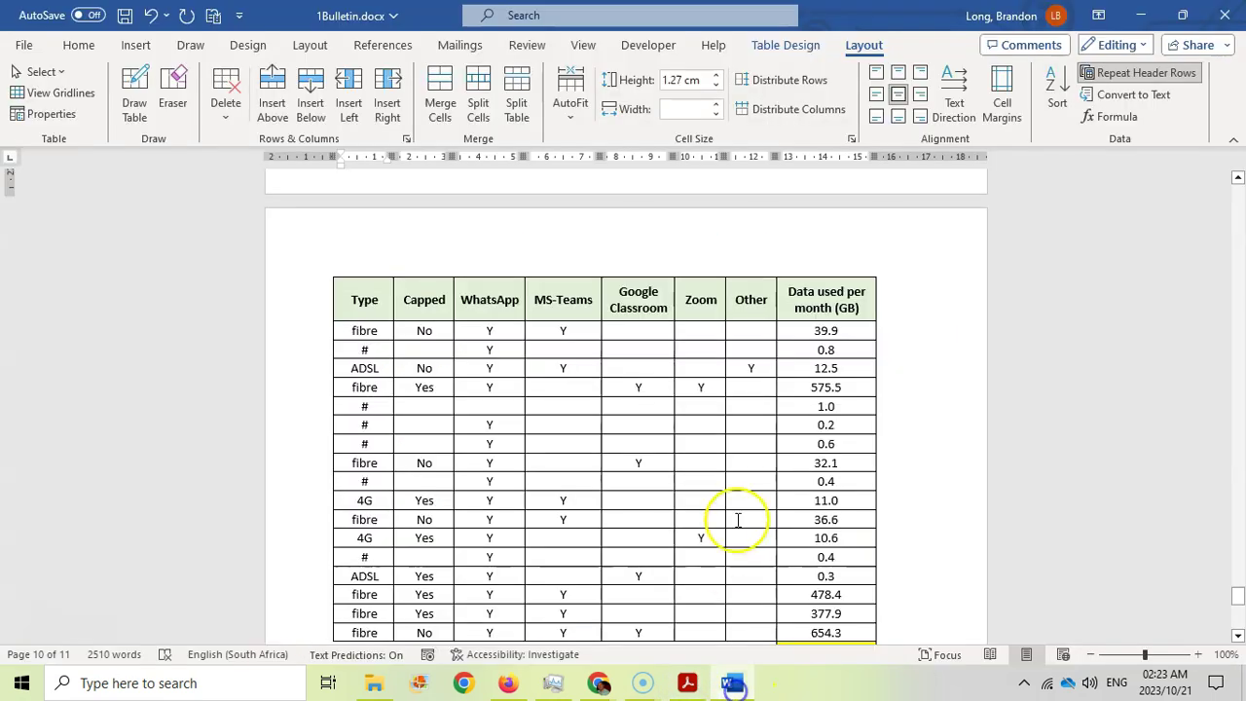
scroll(736, 517, "down", 5)
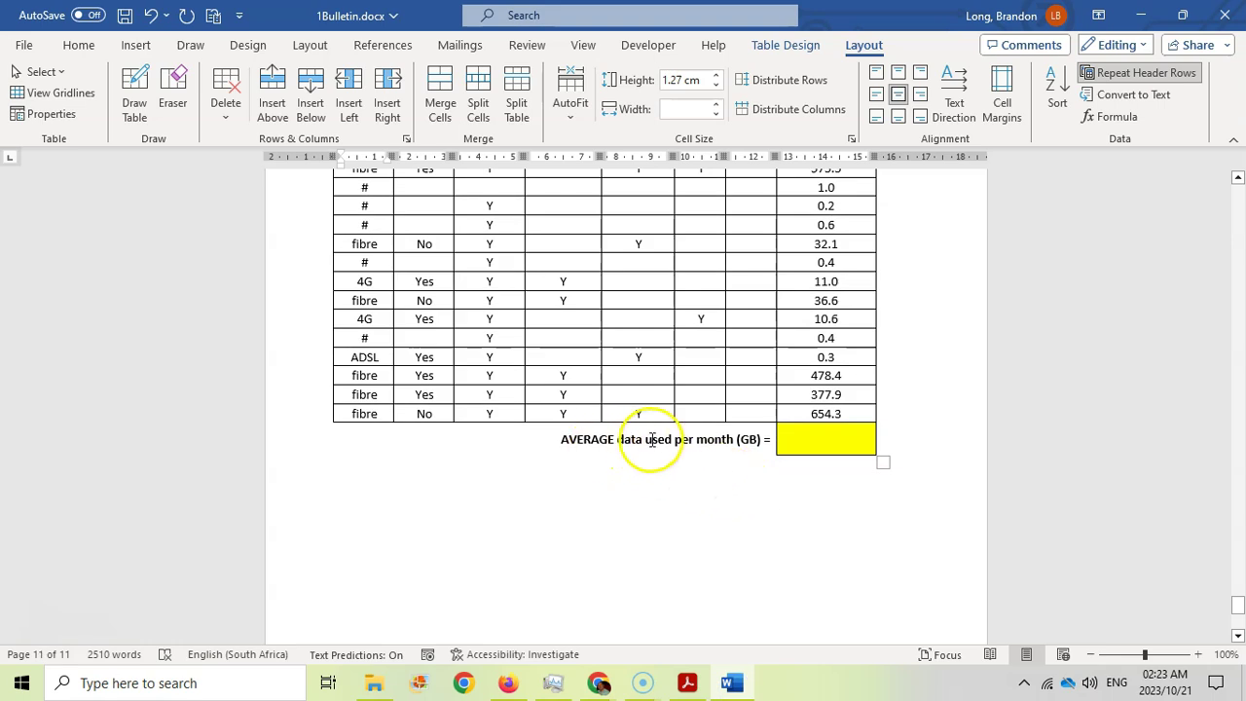
scroll(784, 439, "up", 3)
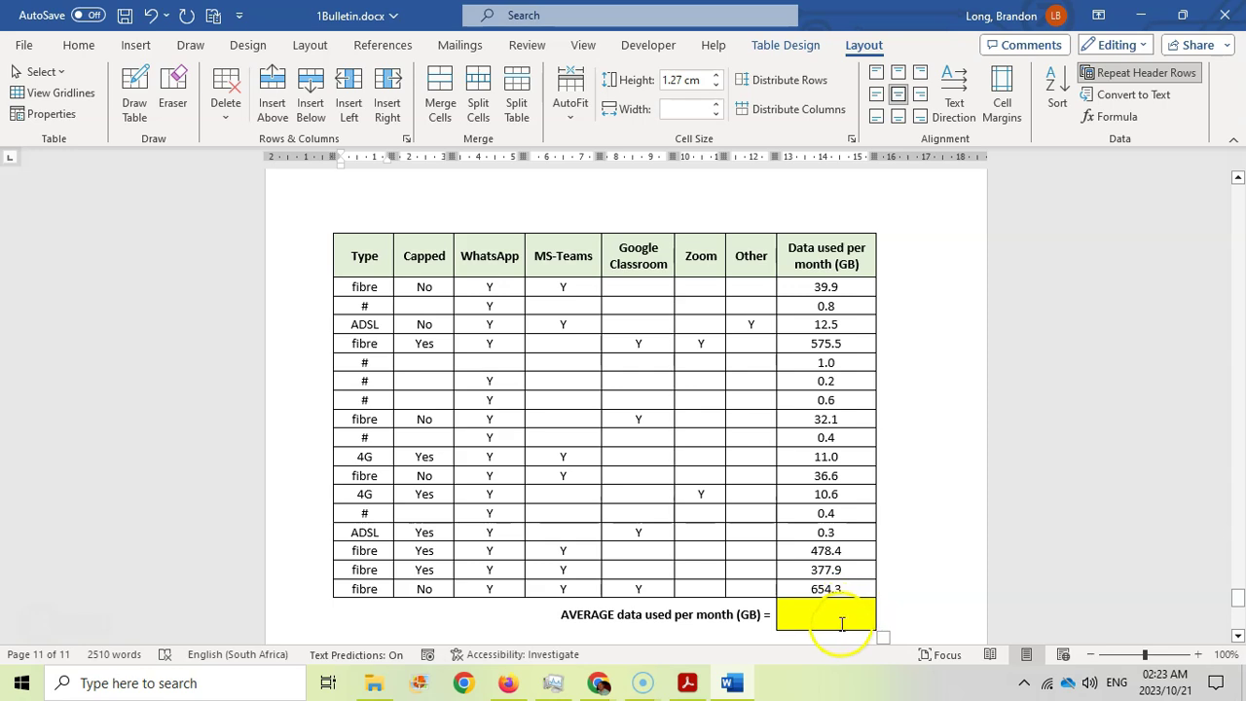
left_click(822, 309)
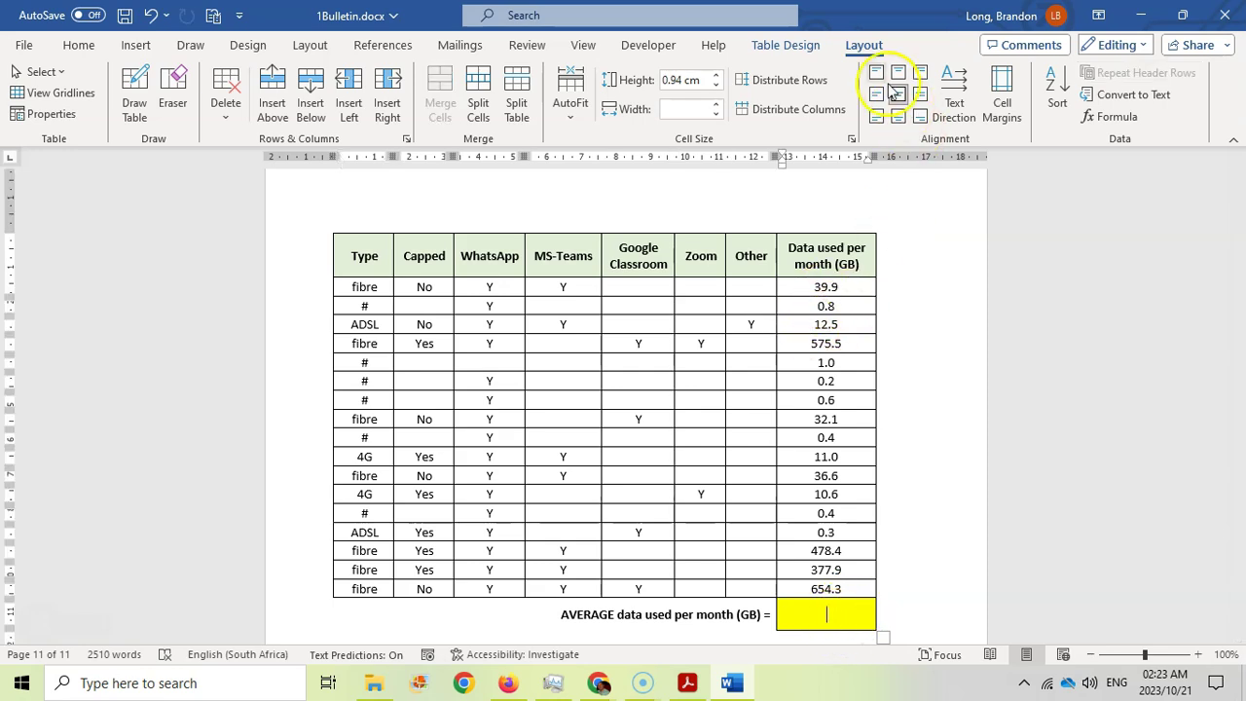
left_click(1119, 117)
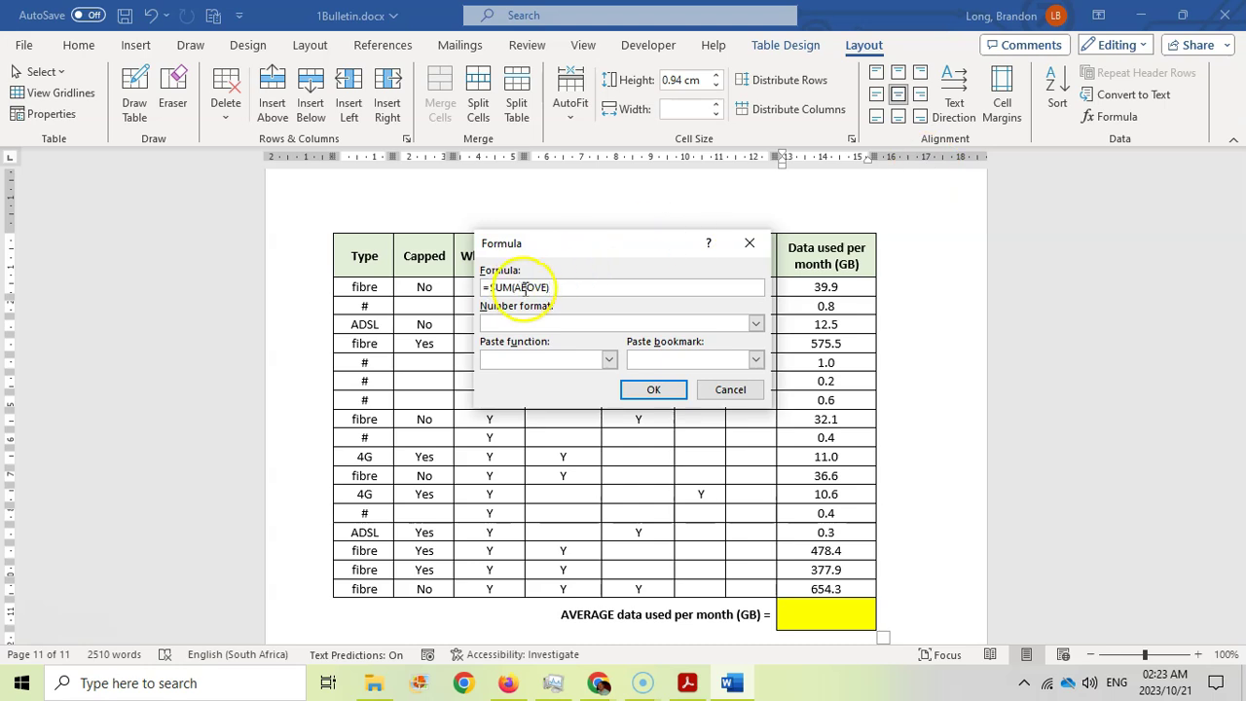
left_click_drag(559, 286, 495, 288)
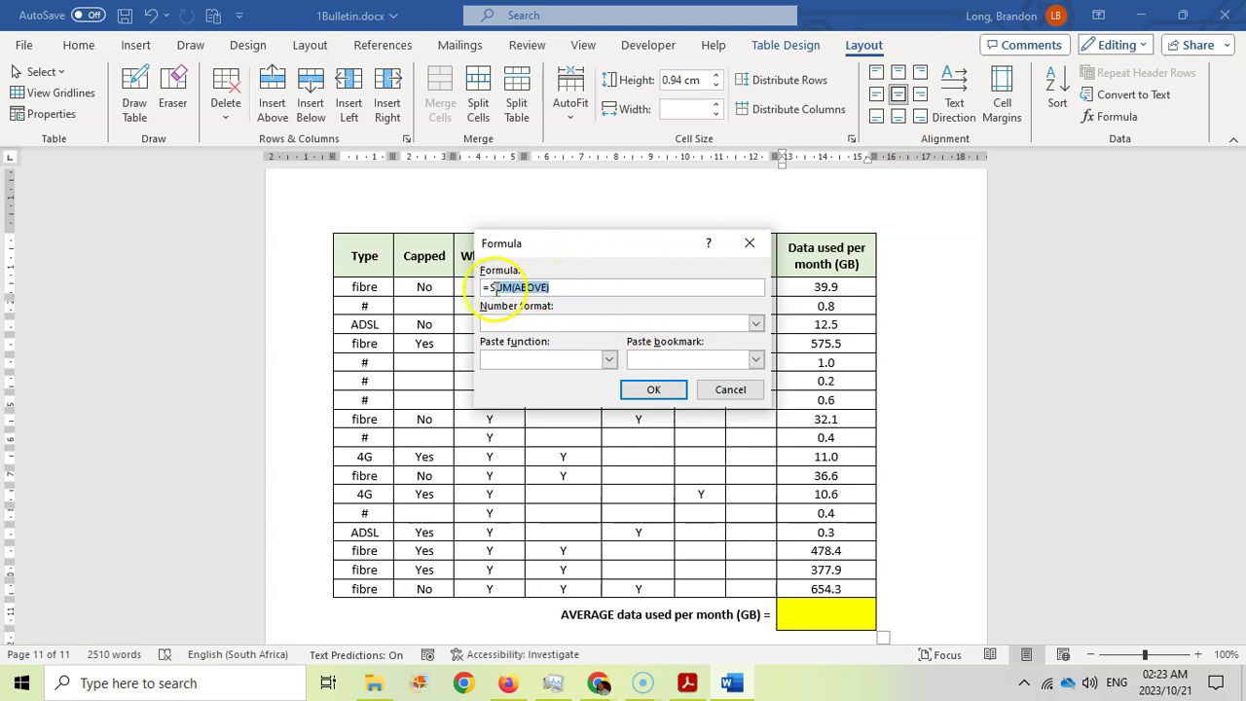
left_click(608, 359)
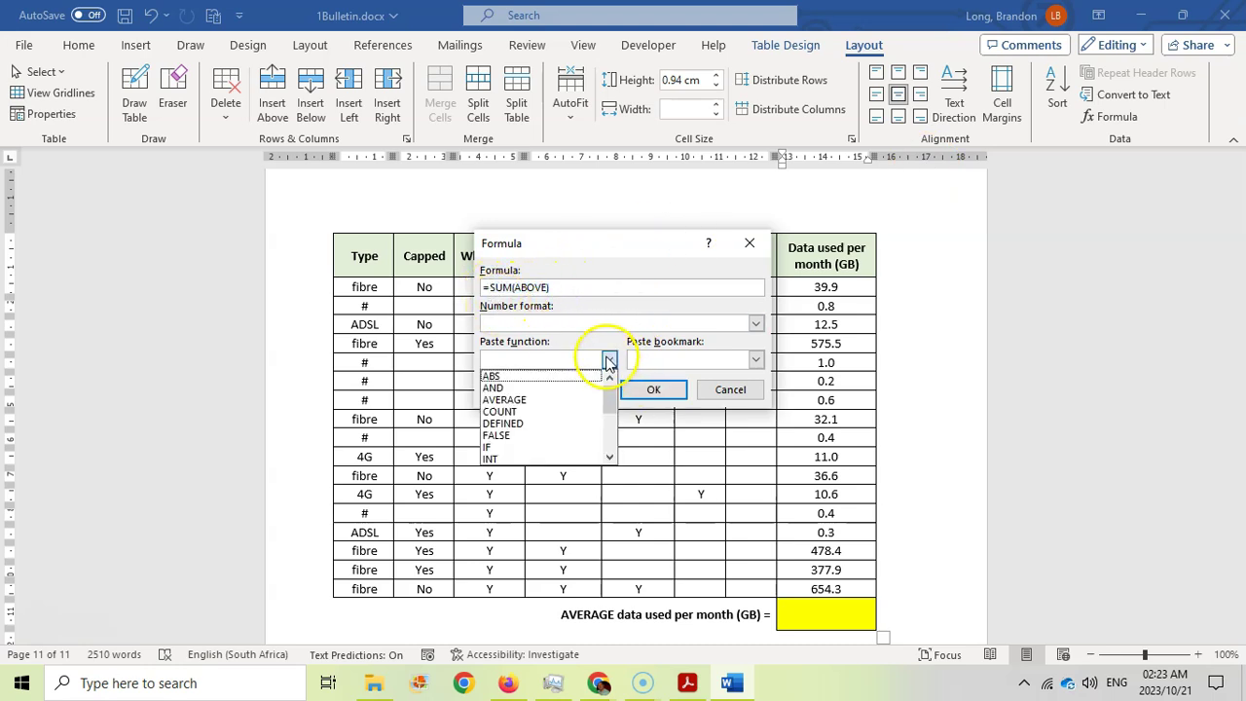
left_click(549, 397)
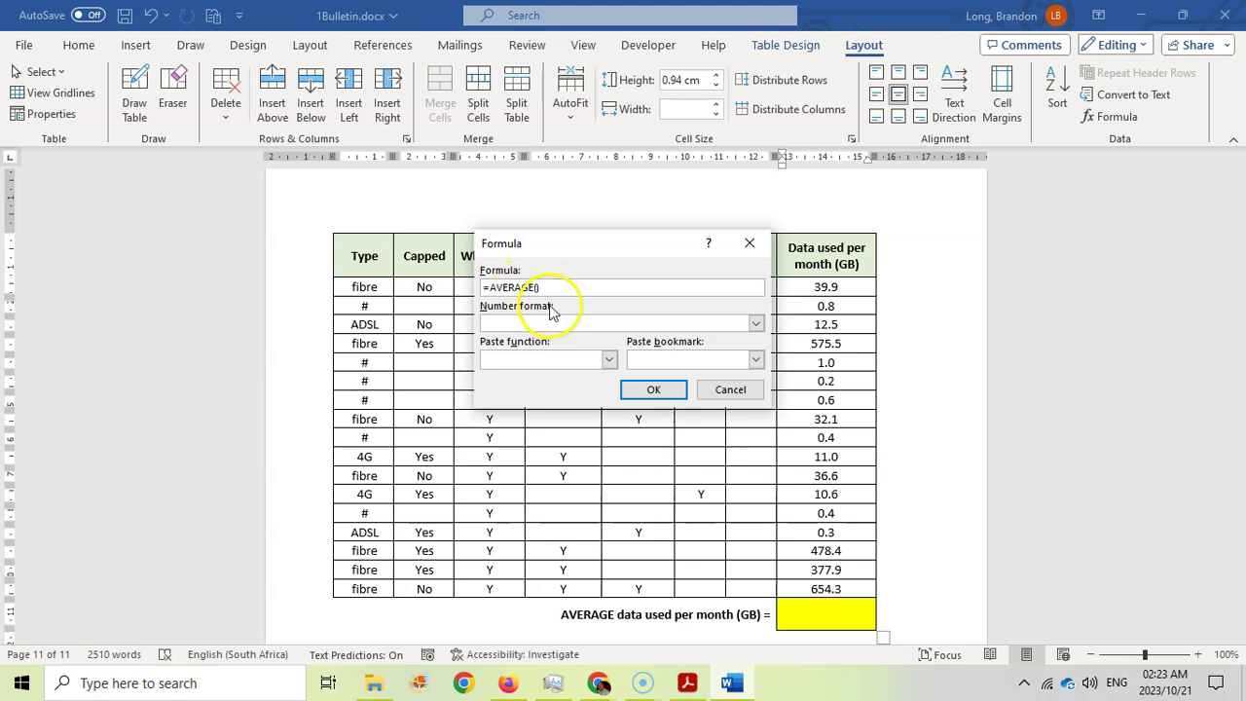
left_click(654, 390)
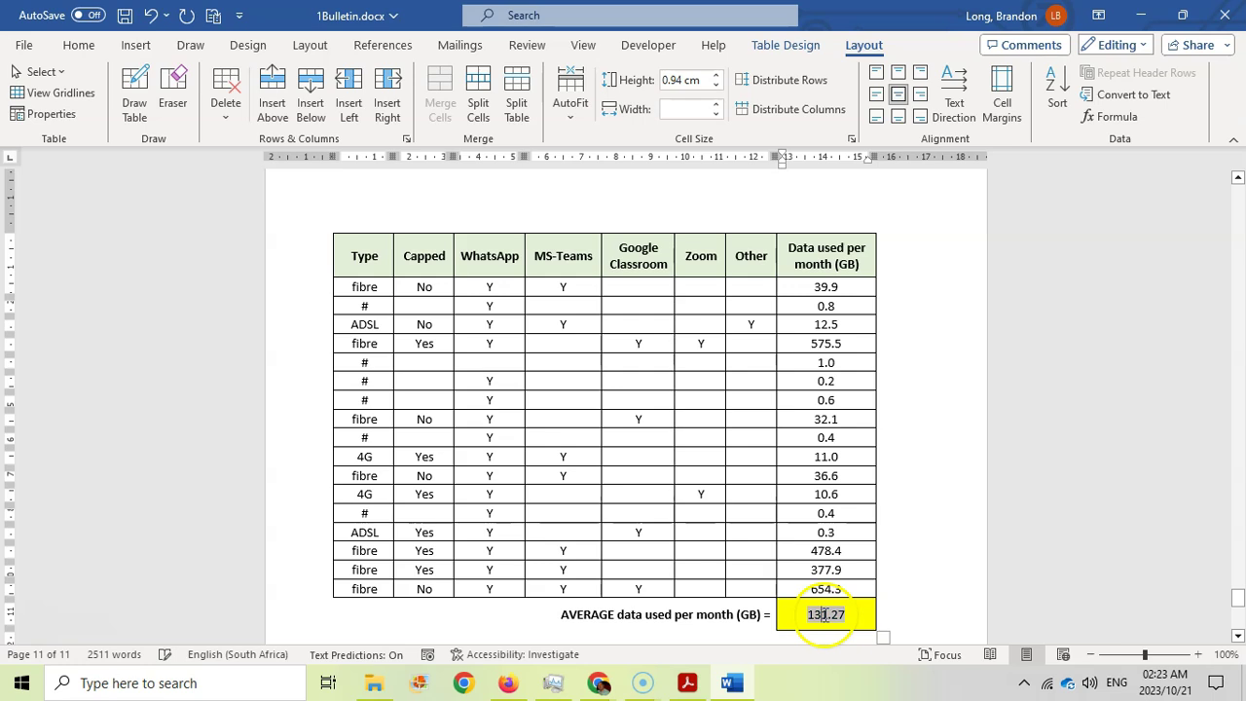
Read question 1.17.2 in the exam paper and open the header of the first Appendix page in 1Bulletin.docx for editing
left_click(686, 683)
scroll(648, 306, "down", 1)
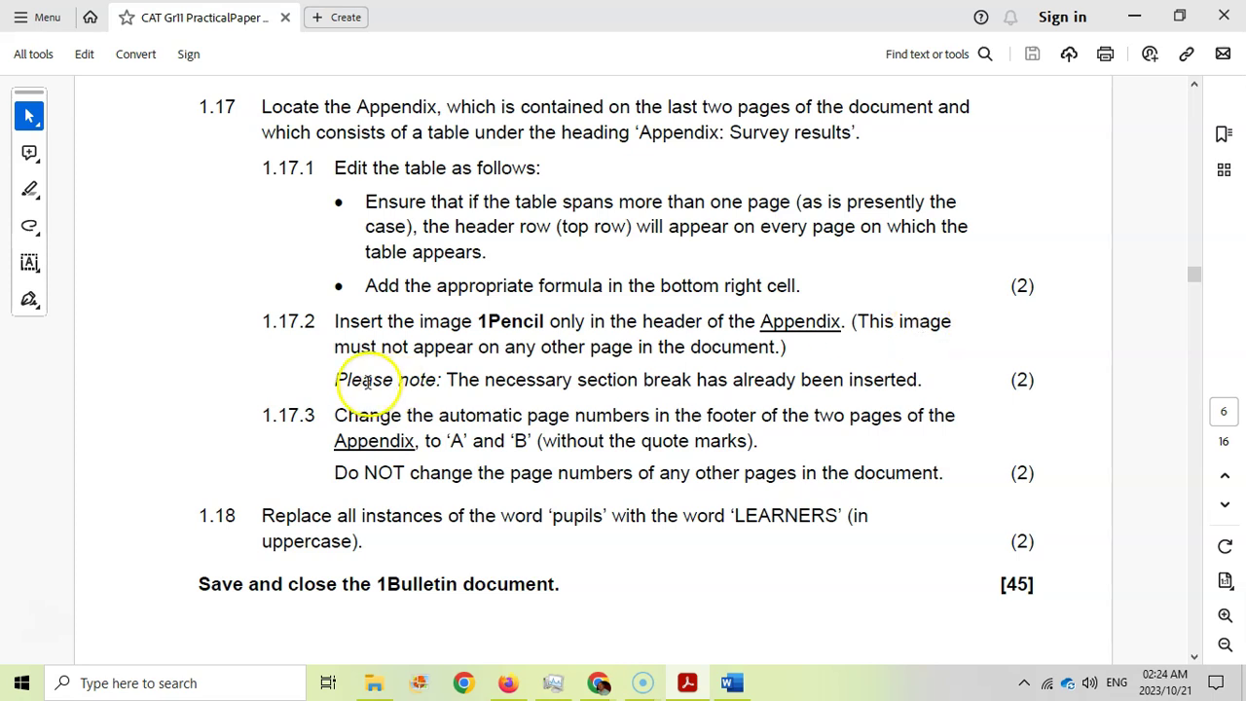
left_click(730, 682)
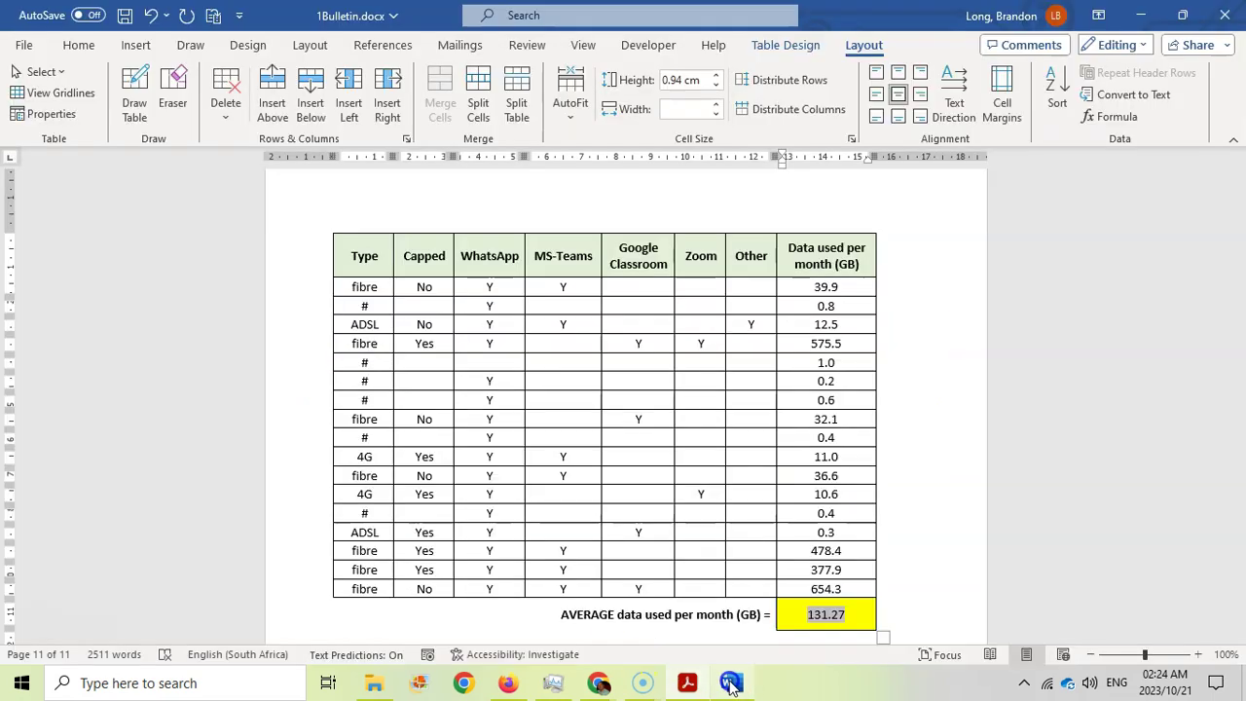
scroll(556, 497, "up", 15)
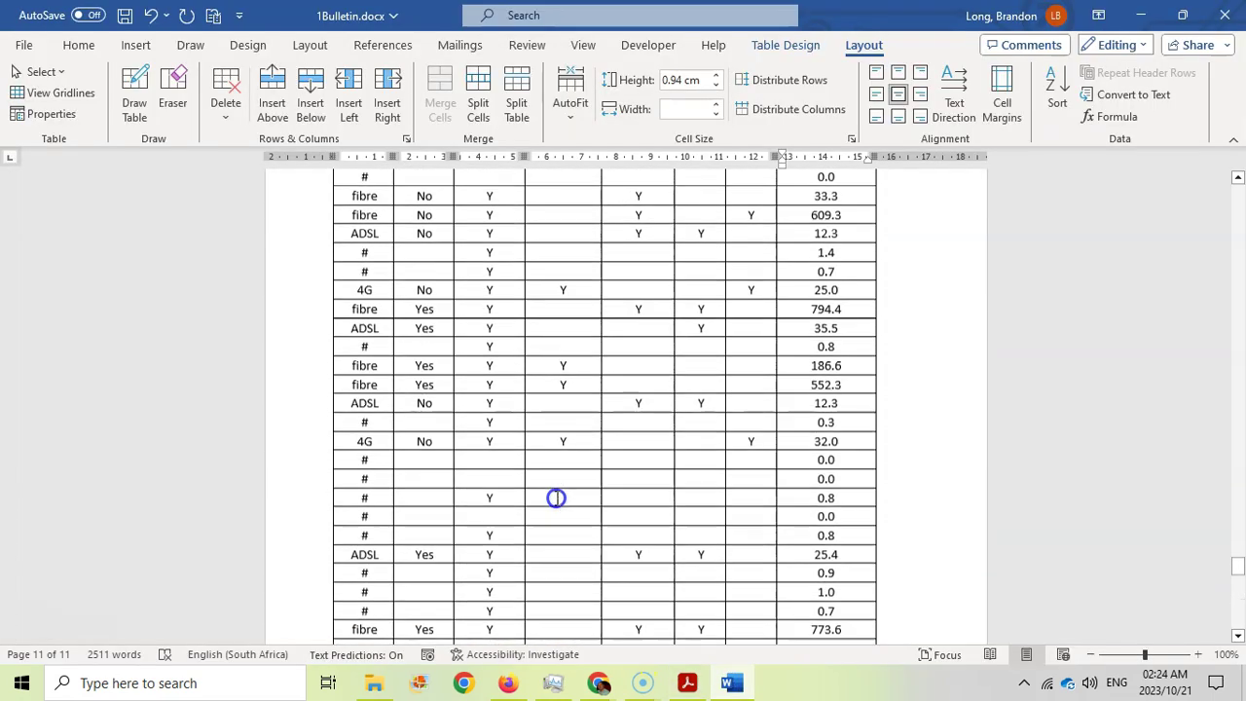
scroll(505, 458, "up", 5)
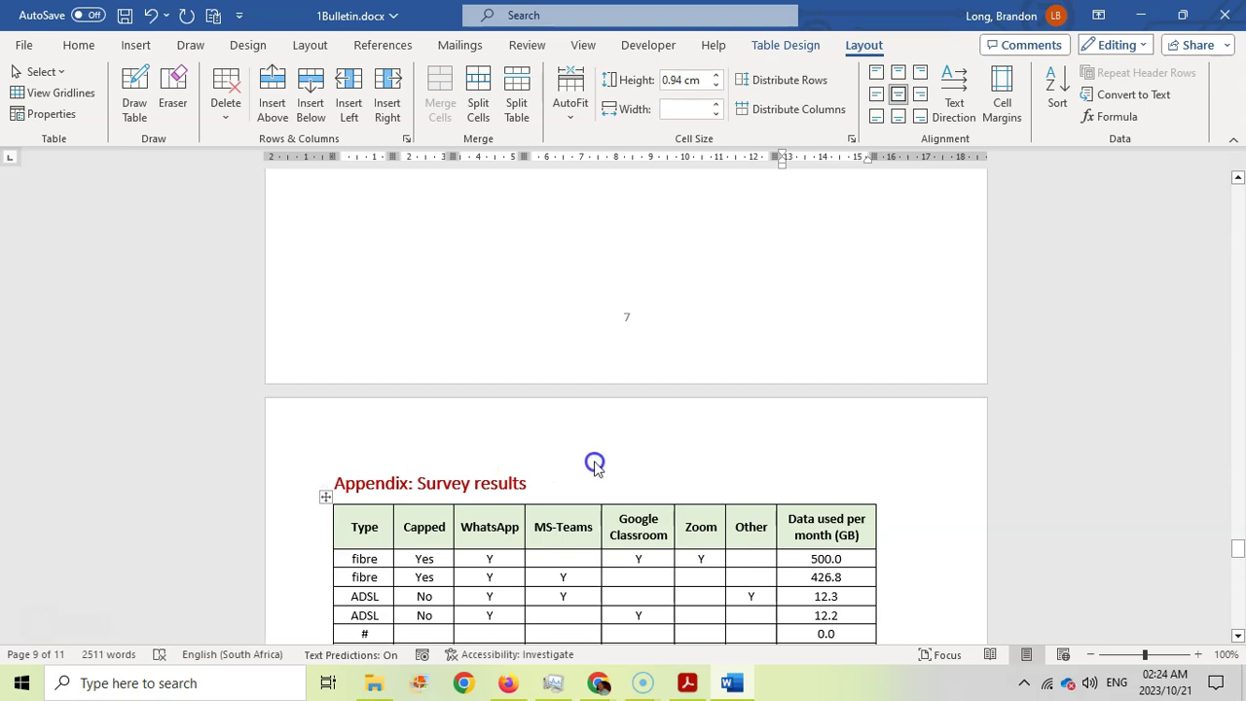
double_click(584, 425)
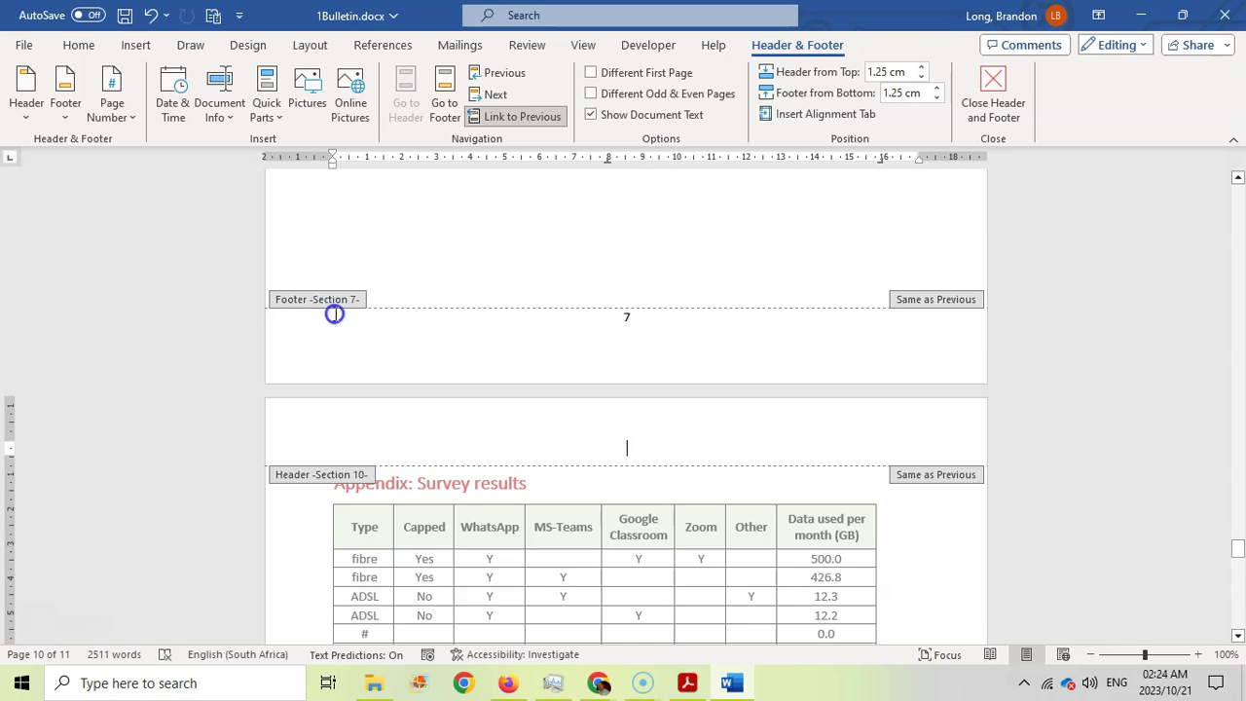
scroll(339, 309, "down", 3)
scroll(577, 490, "up", 4)
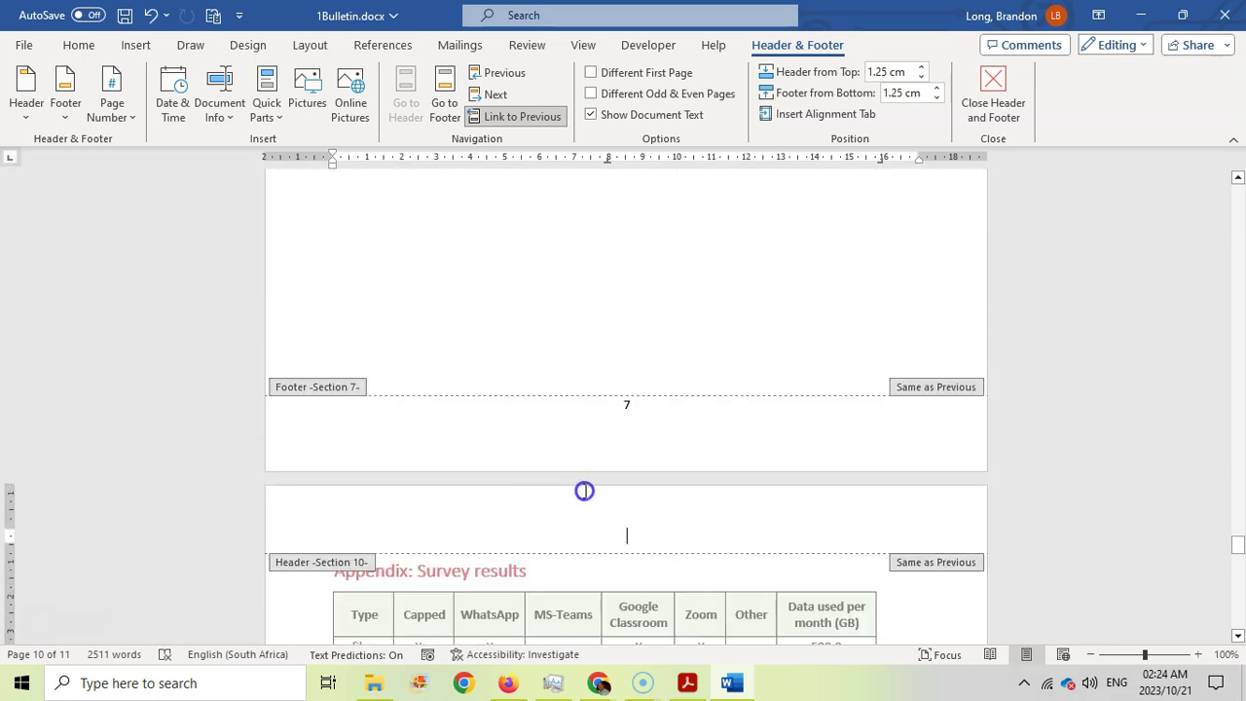
type("dgdfgdfgd")
scroll(592, 513, "up", 15)
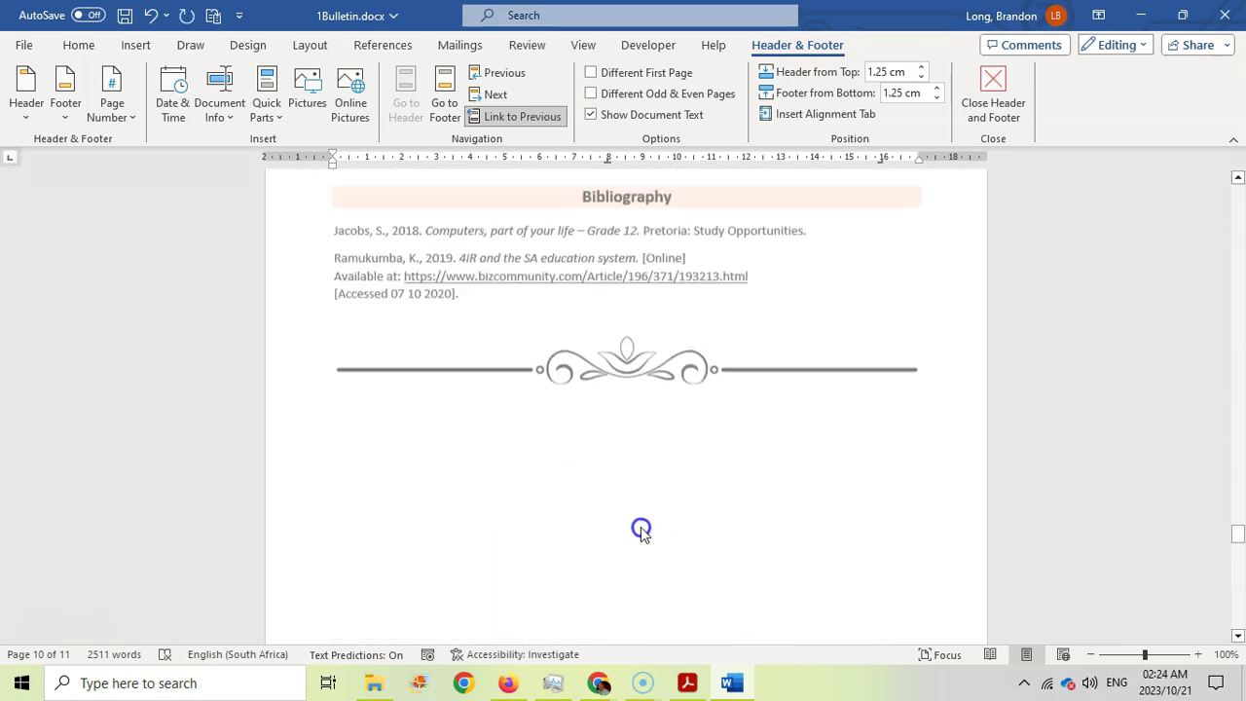
scroll(615, 352, "down", 12)
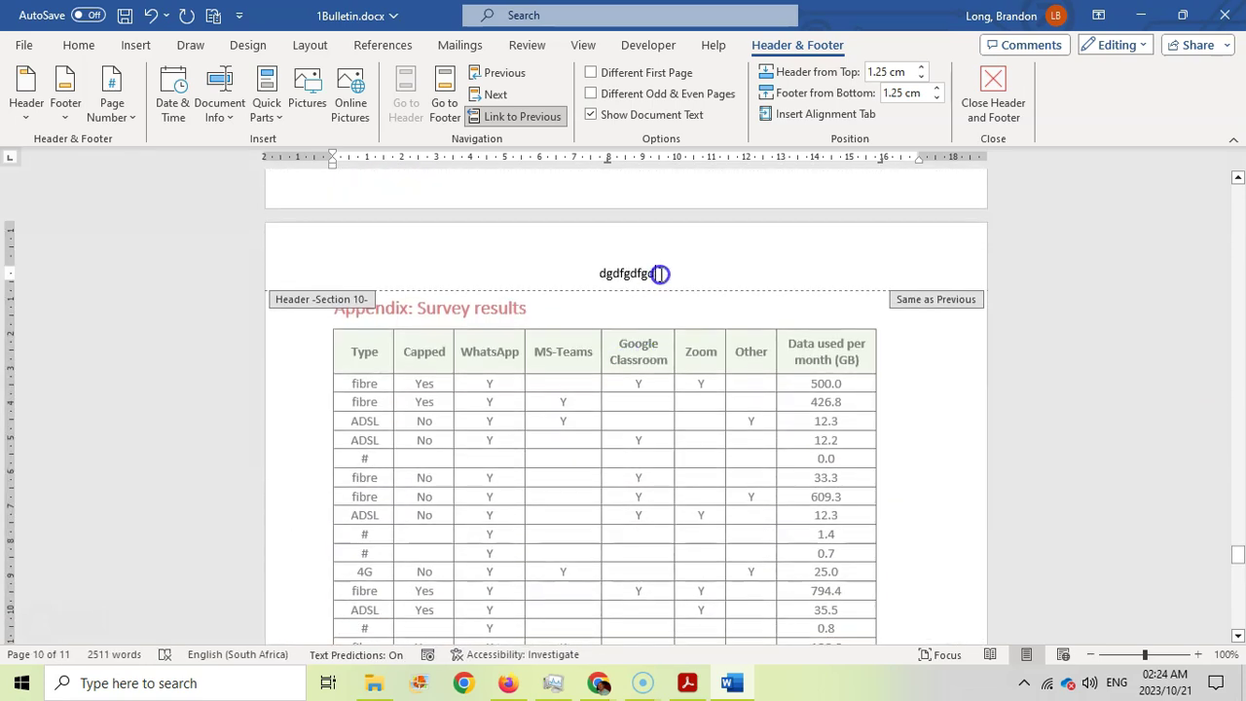
left_click(599, 274)
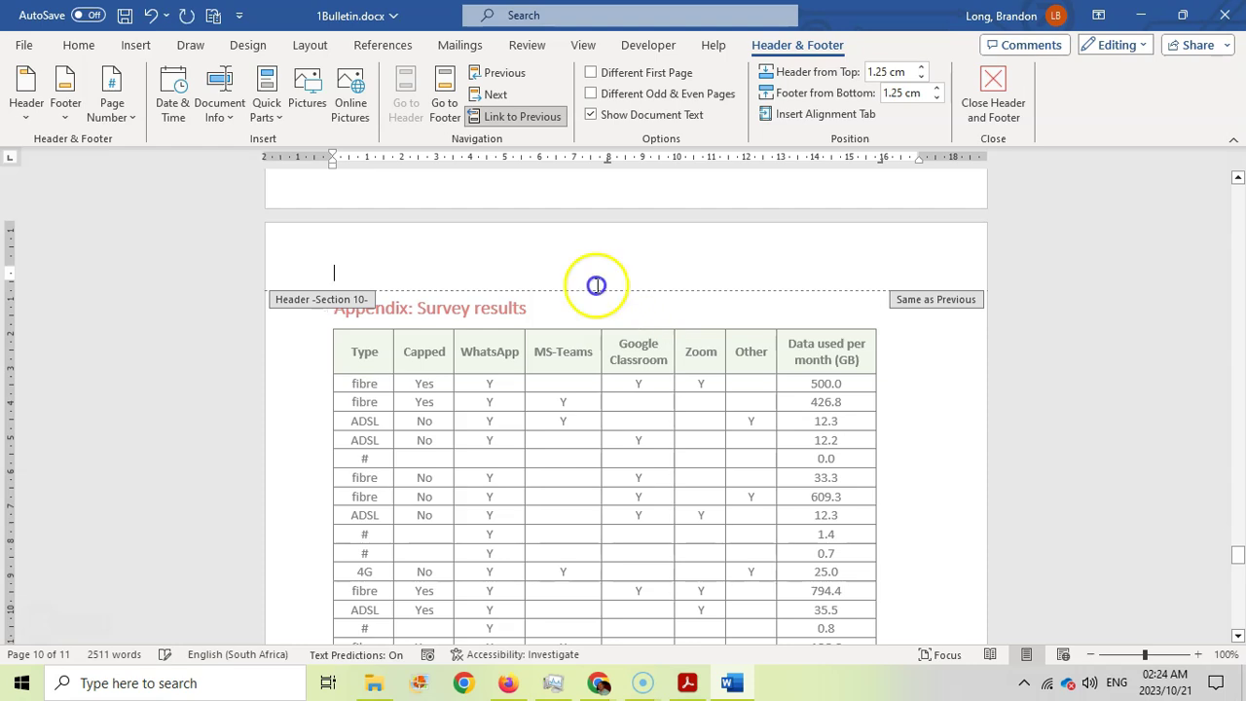
Unlink the Appendix's section 10 header from the previous section
left_click(495, 122)
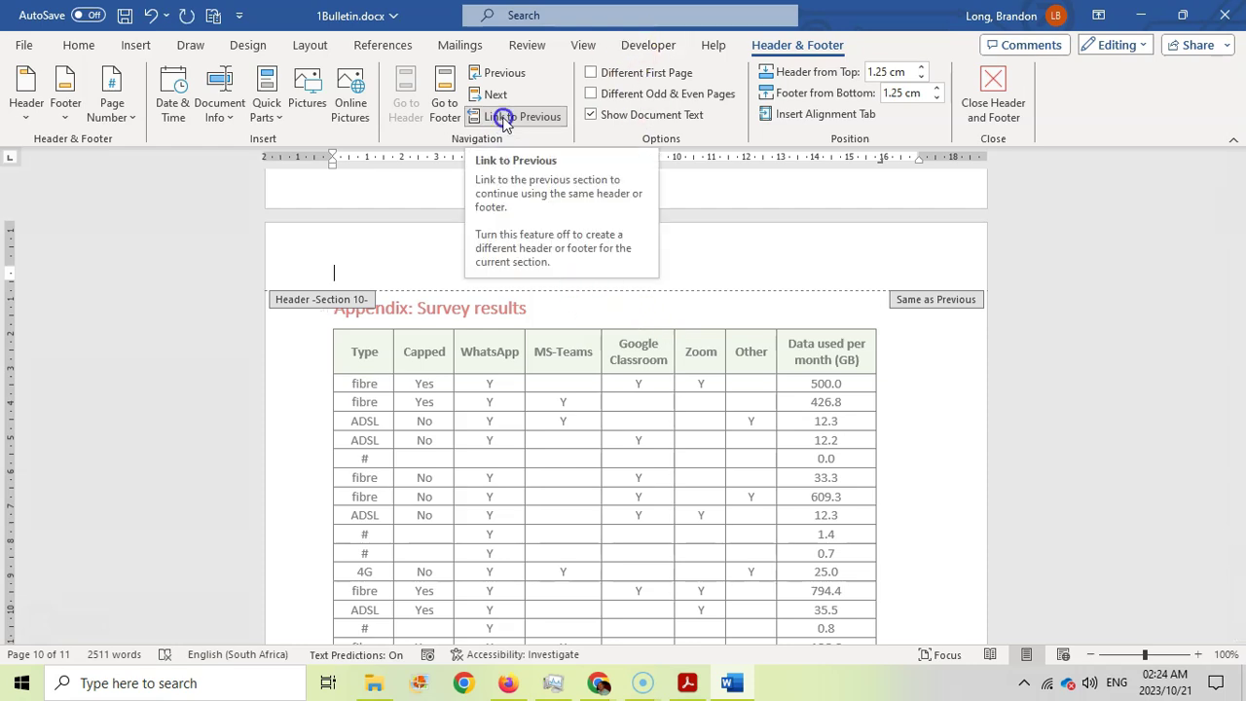
left_click(502, 118)
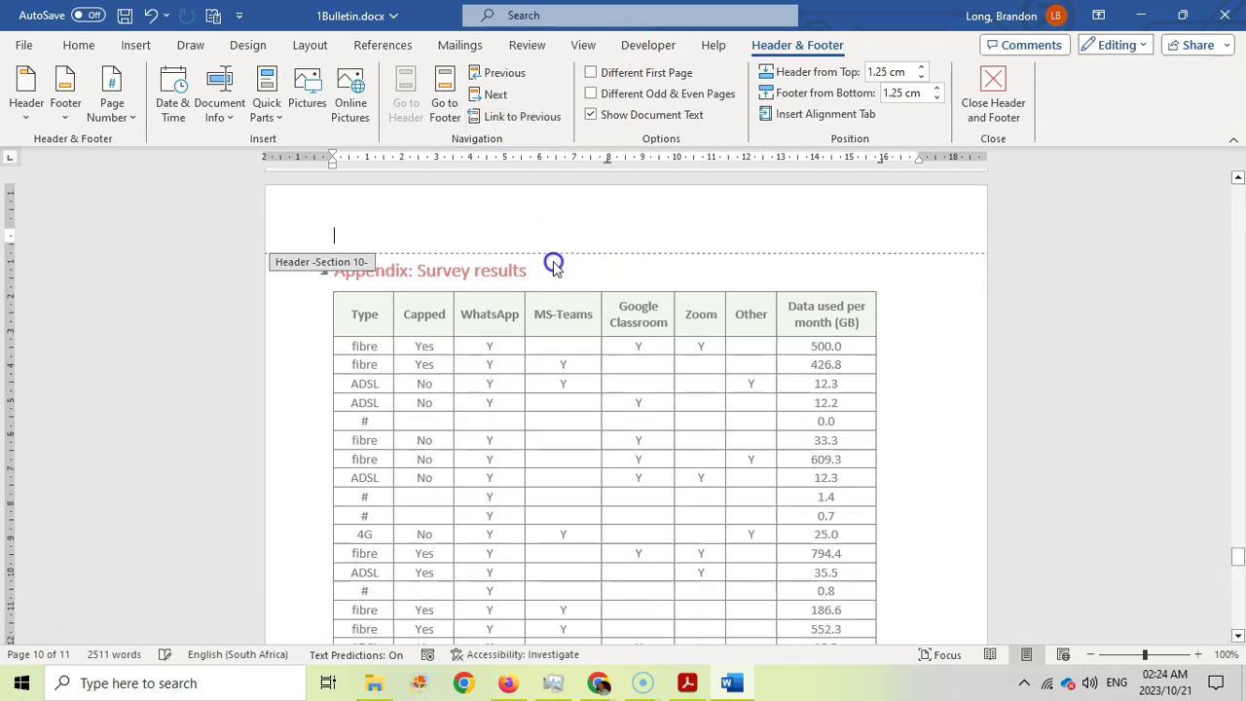
Enter the test text "khkjhkjhkhjk" in the Appendix's section 10 header and check the headers of the preceding pages for it
type("khkjhkhkjhkhjk")
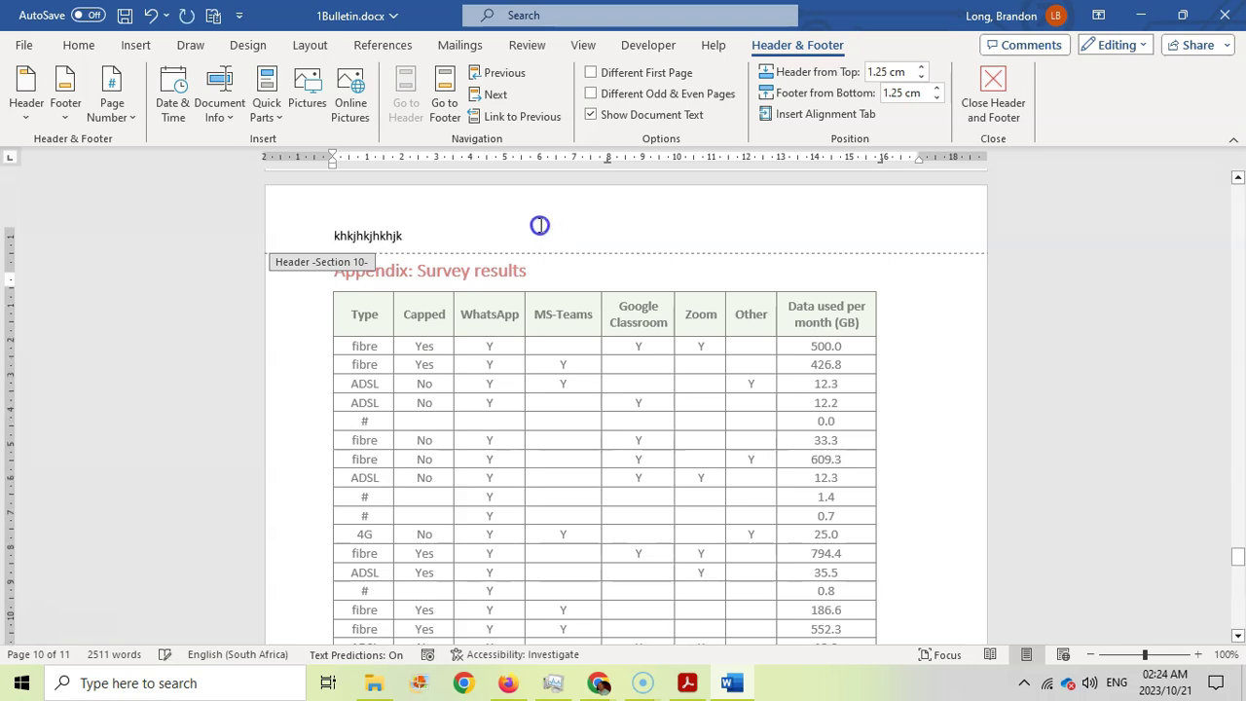
scroll(545, 236, "up", 10)
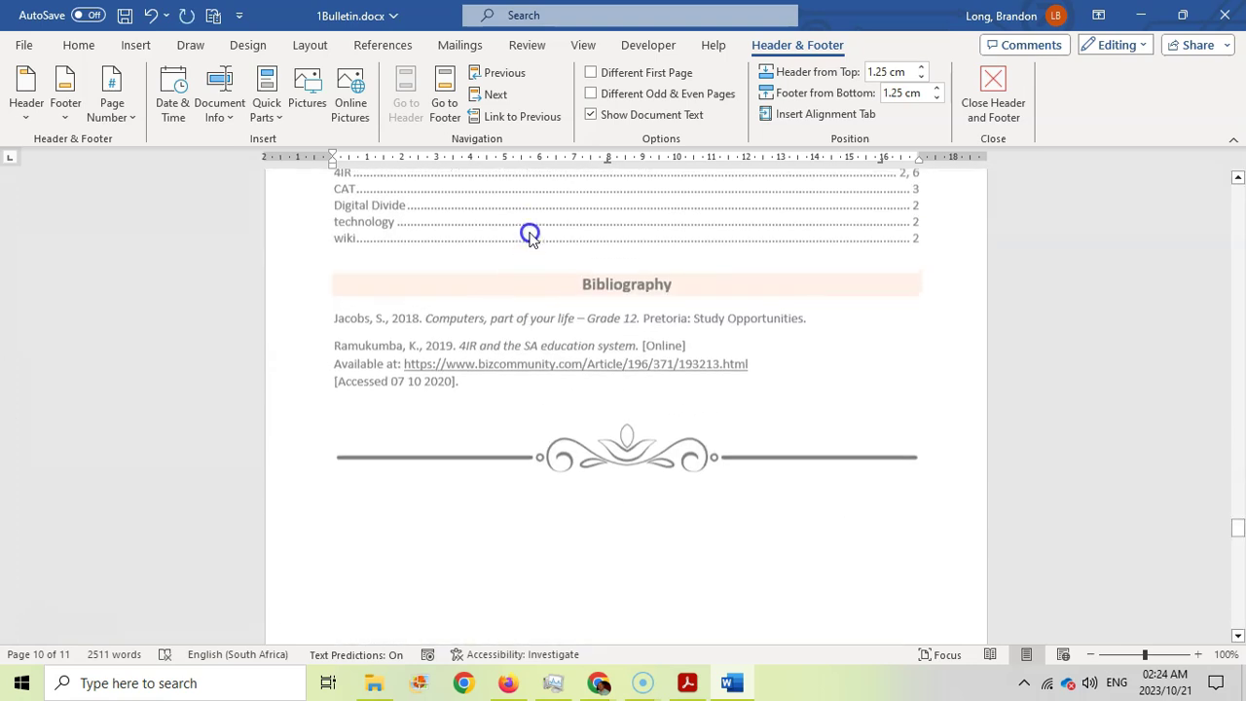
scroll(458, 312, "up", 3)
scroll(459, 327, "down", 13)
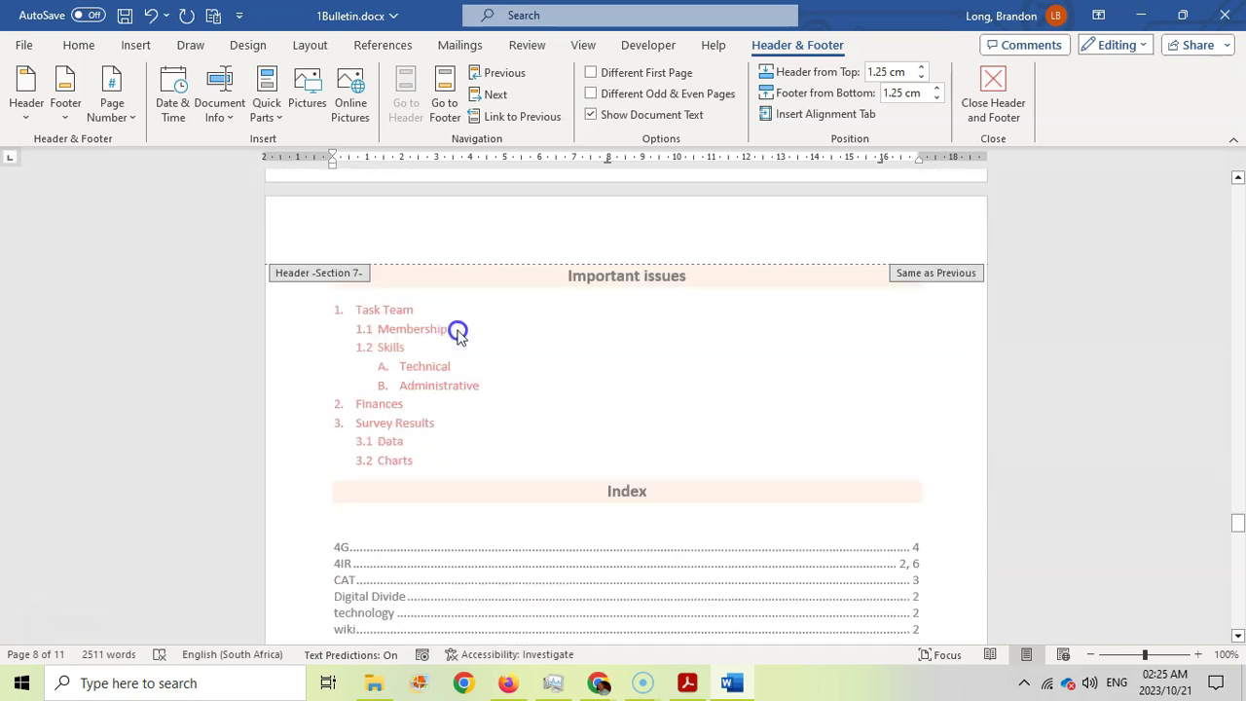
Replace the test text in the Appendix header with the image 1Pencil.png and check the preceding pages' headers for the image
left_click(418, 452)
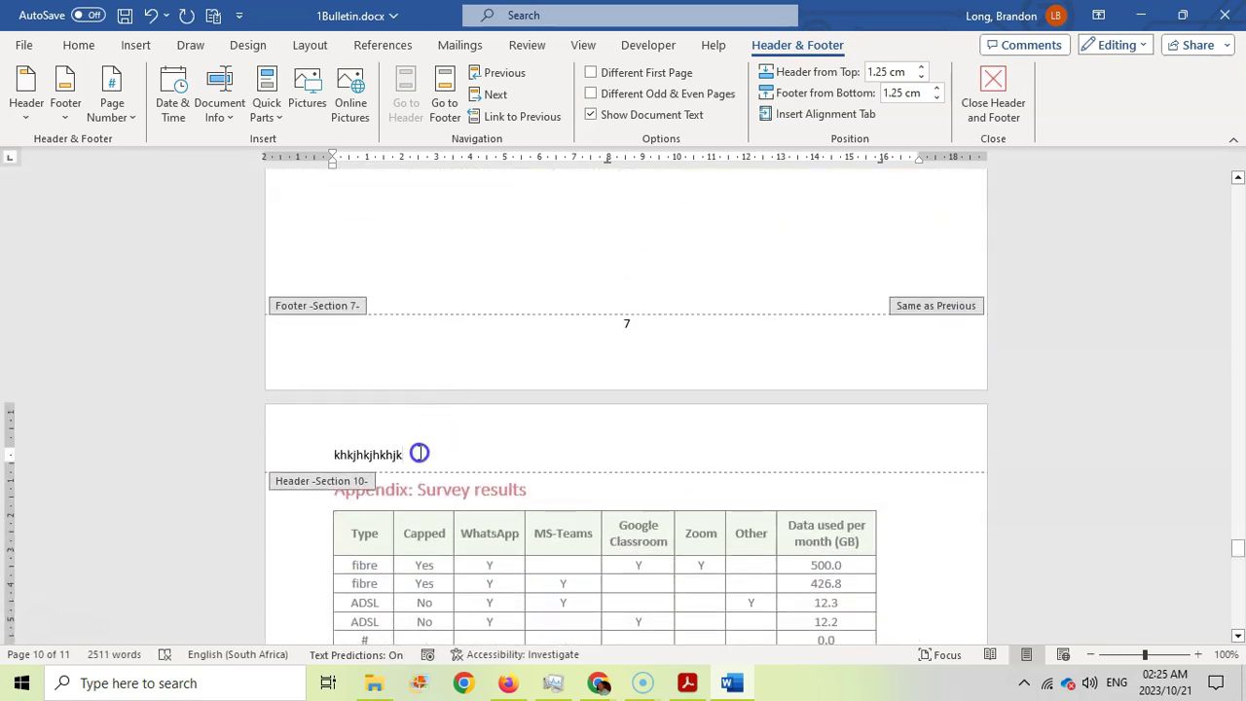
left_click(687, 684)
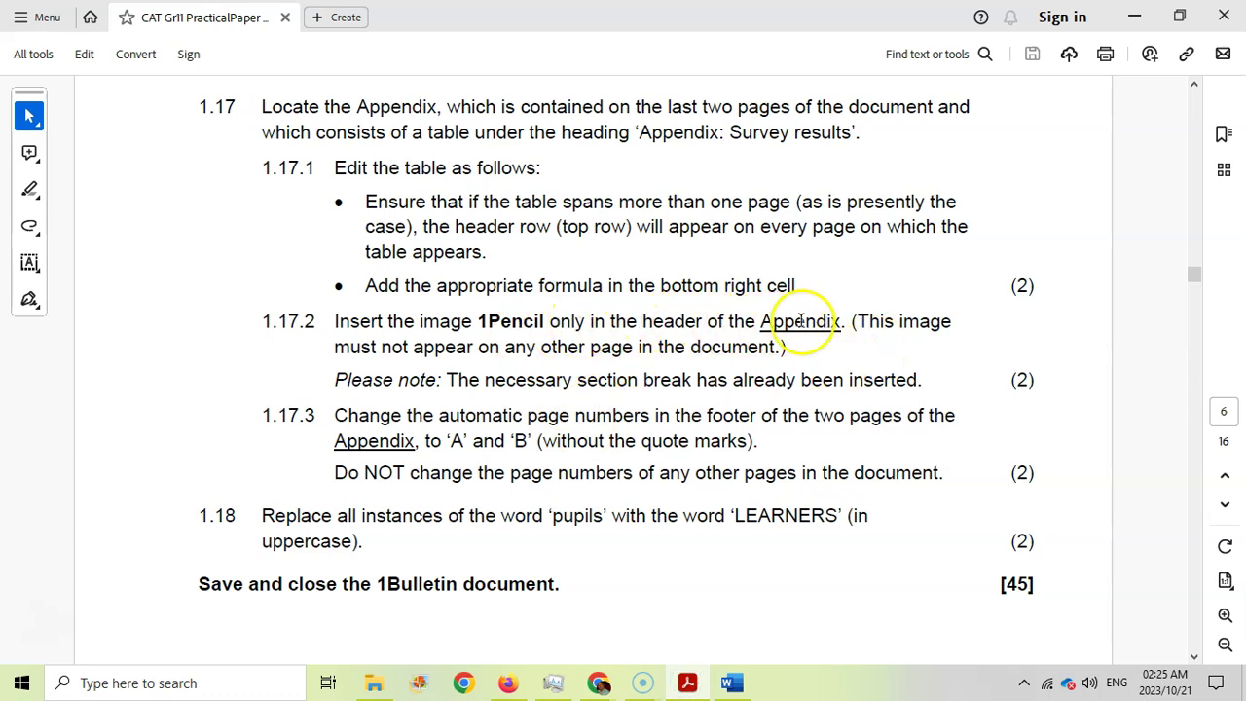
left_click(738, 686)
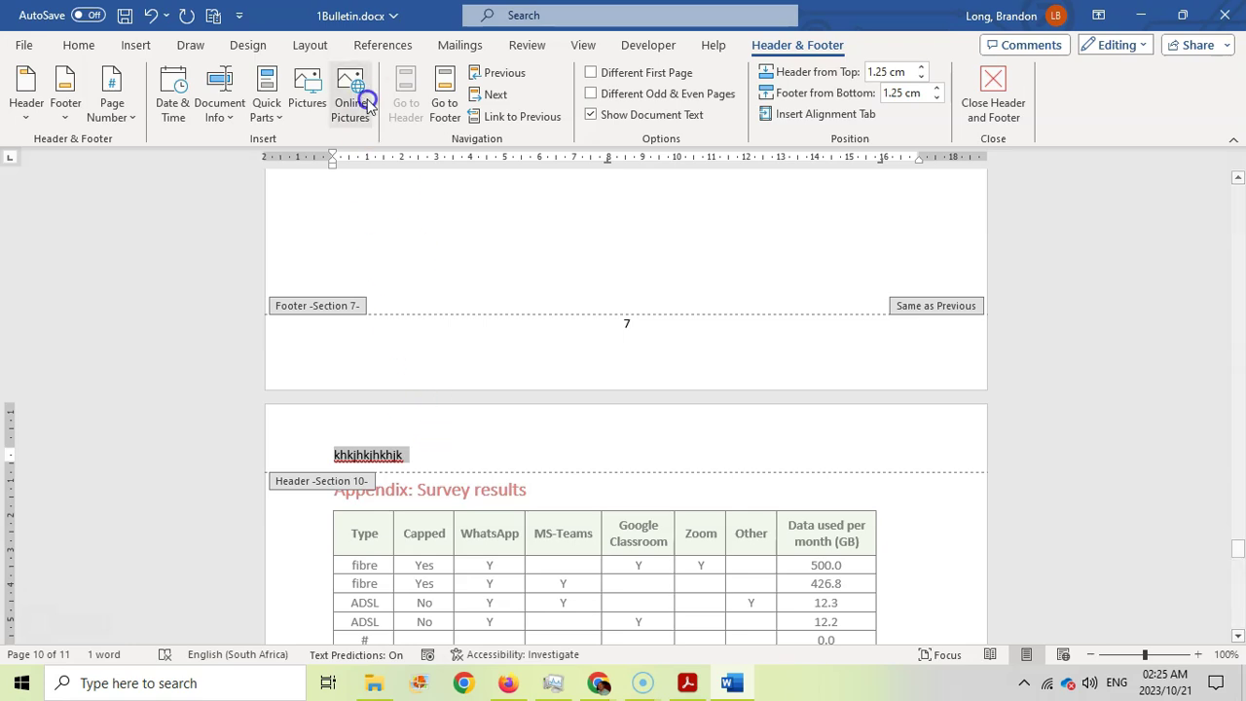
left_click(136, 50)
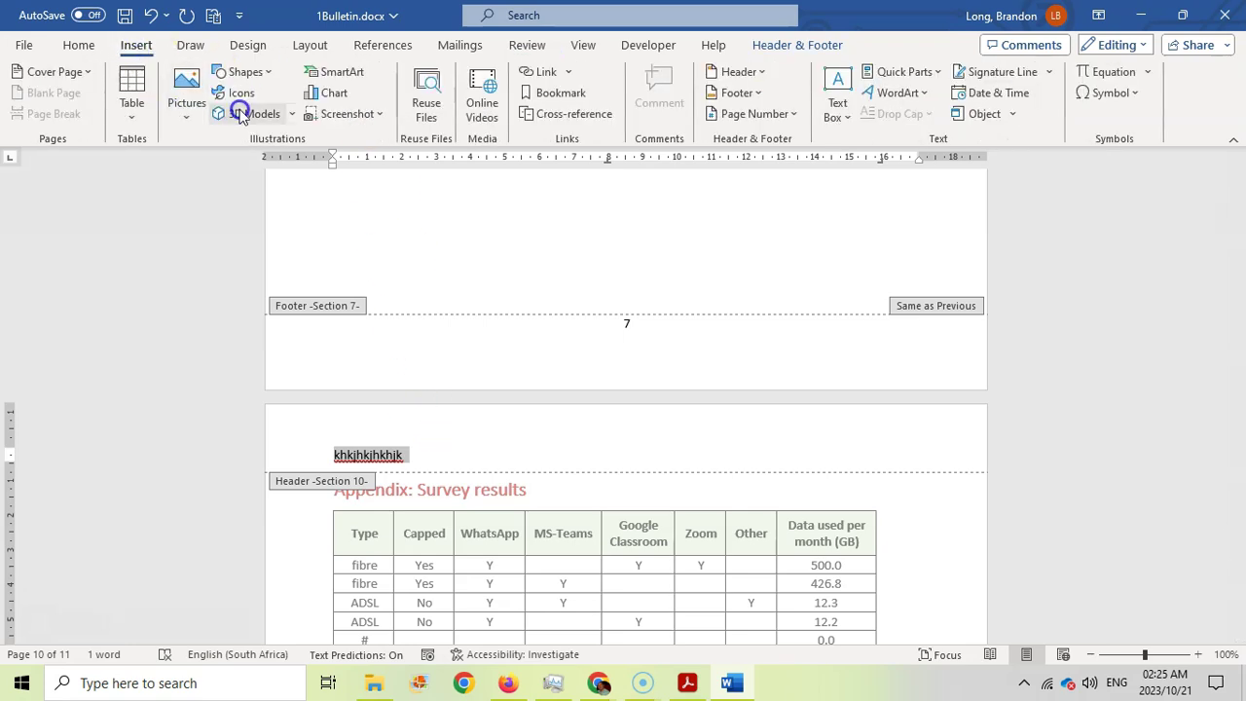
left_click(183, 109)
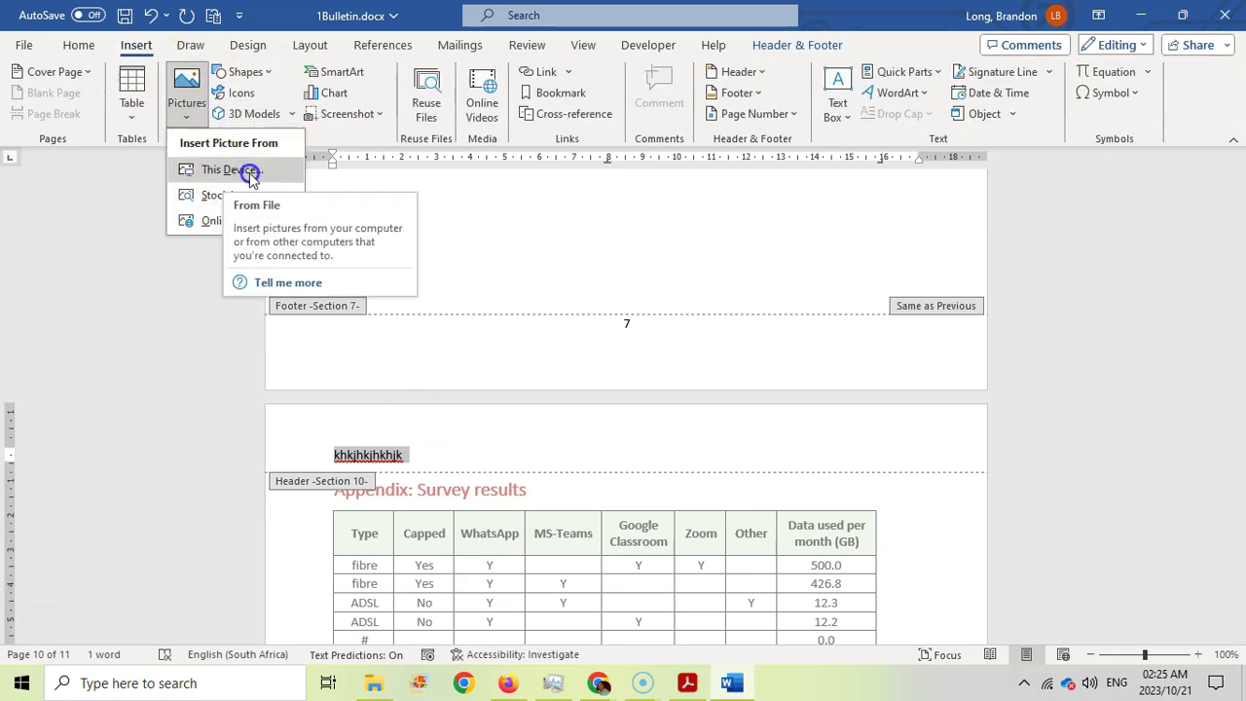
left_click(232, 171)
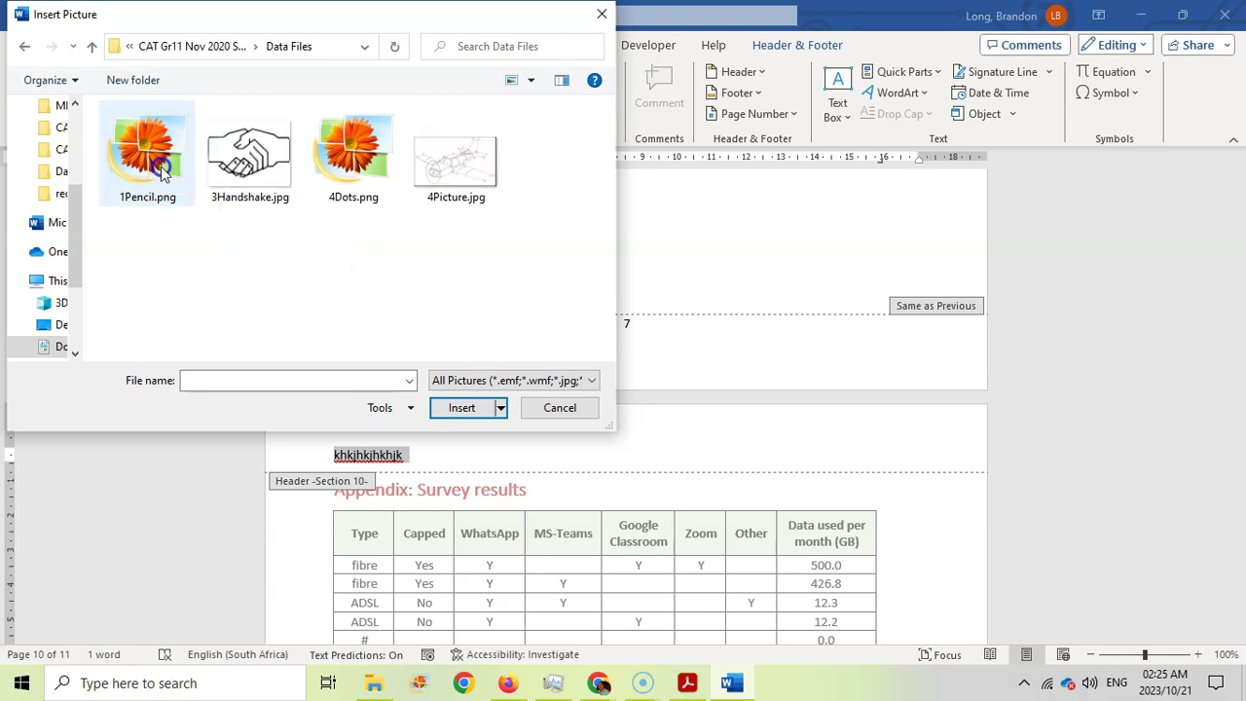
left_click(160, 171)
left_click(471, 407)
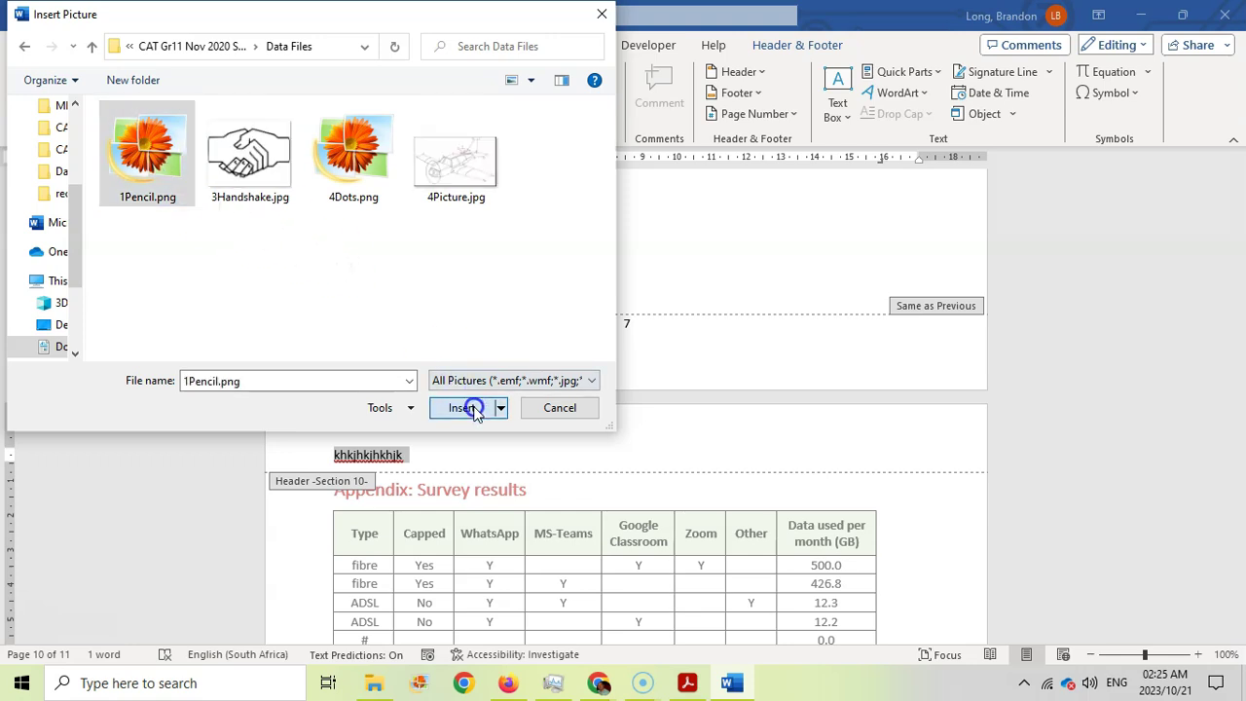
scroll(482, 457, "up", 20)
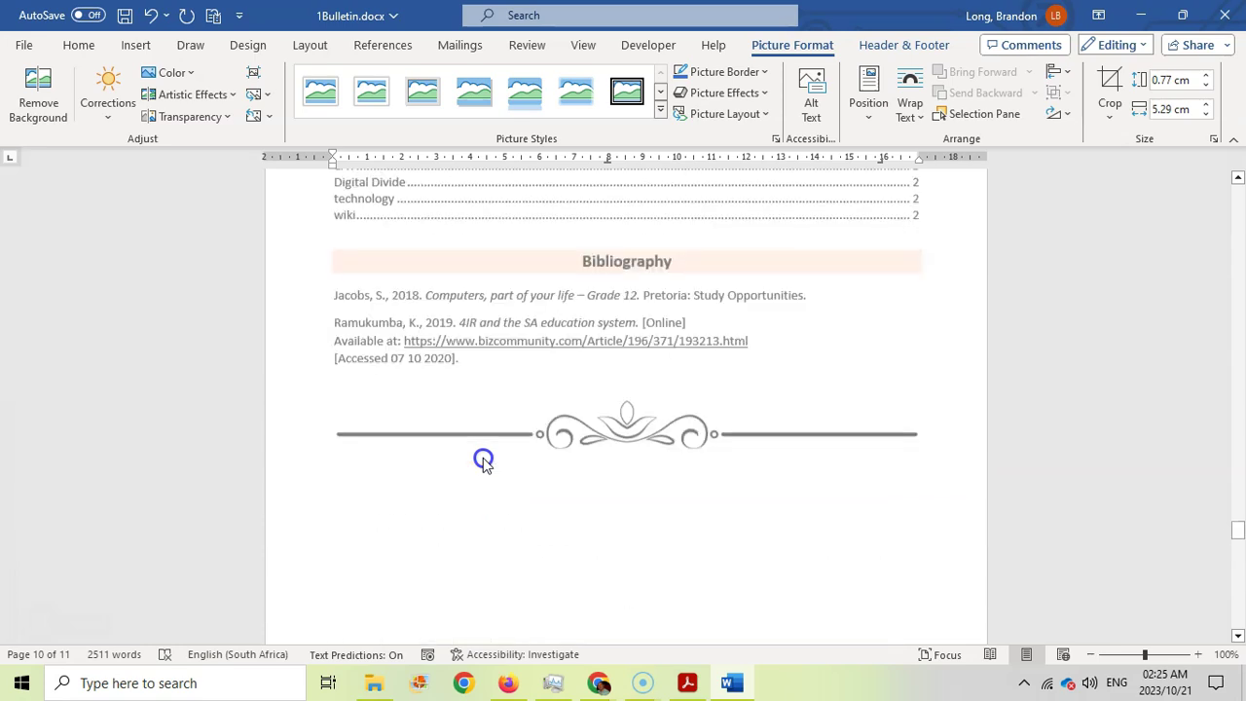
scroll(380, 503, "down", 20)
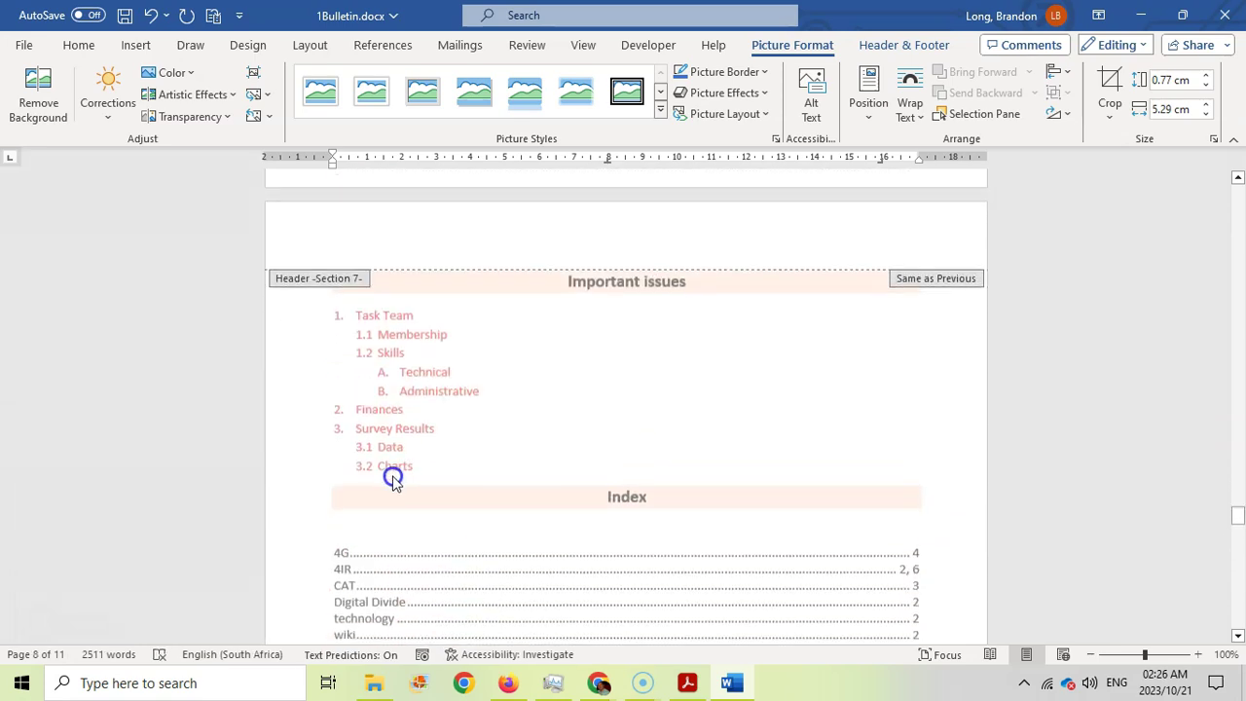
scroll(392, 463, "up", 10)
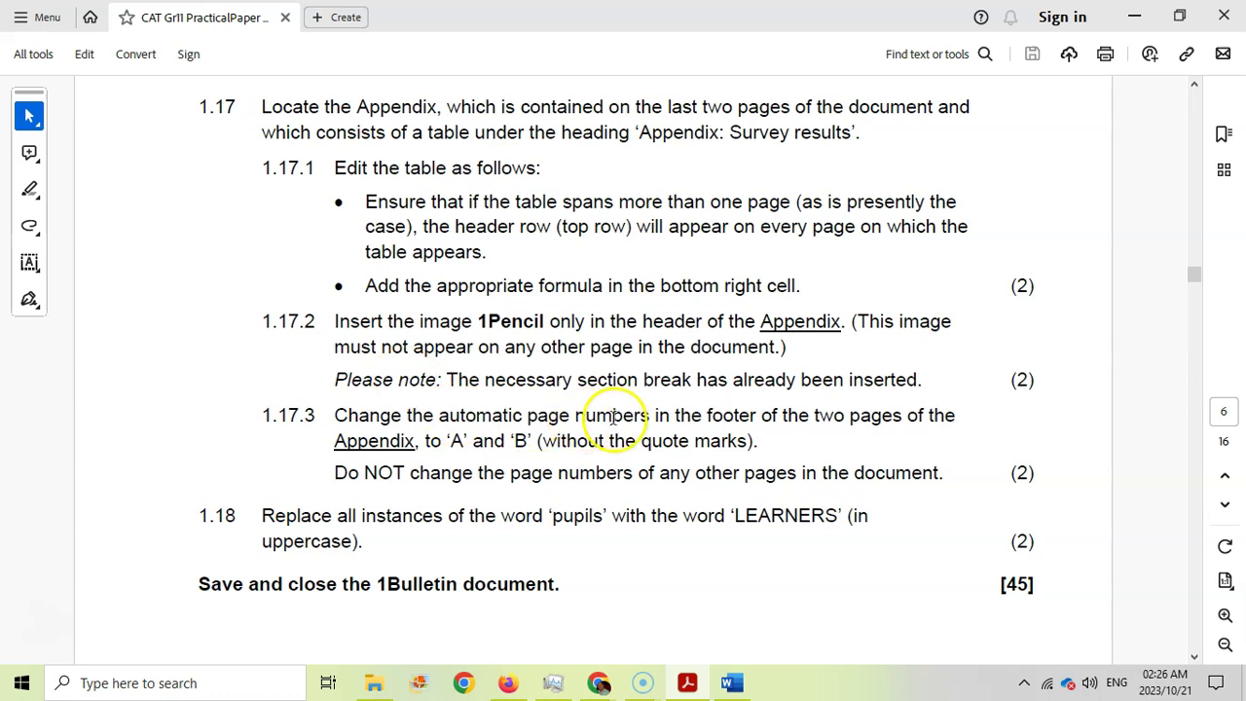
Open the footer of the first Appendix page in 1Bulletin.docx for editing and unlink the section 10 footer from the previous section
left_click(733, 684)
scroll(550, 334, "down", 15)
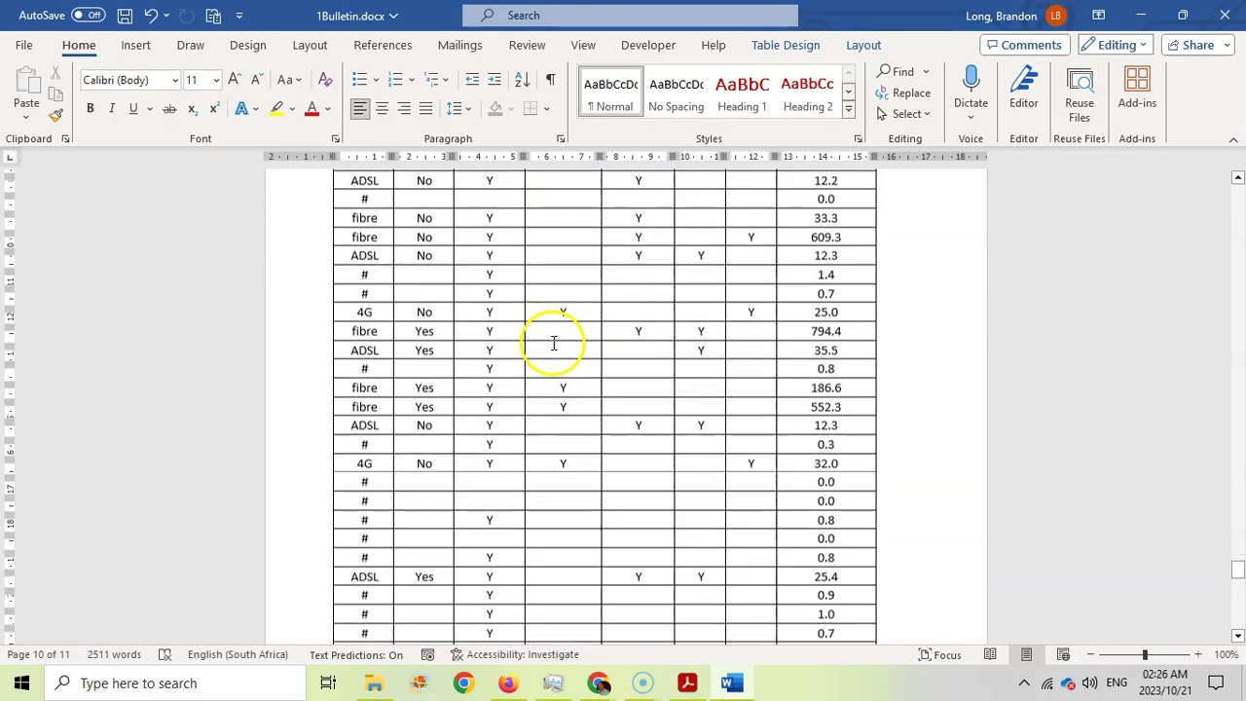
double_click(587, 358)
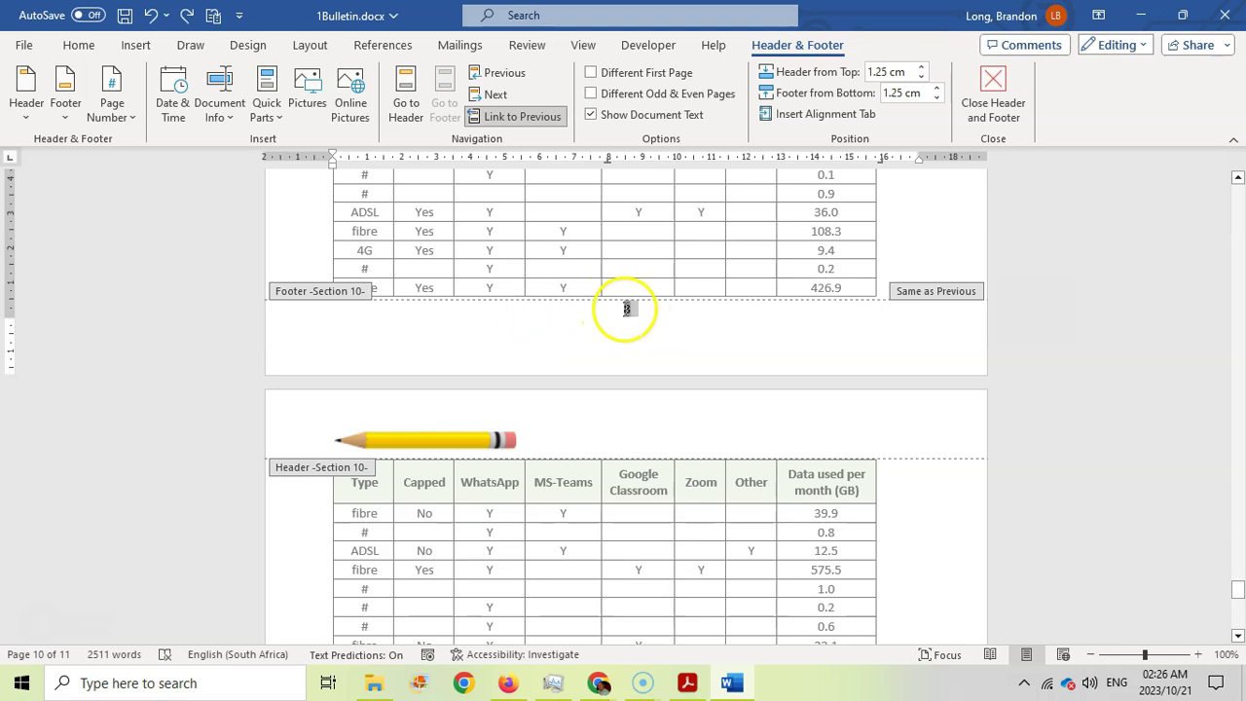
left_click(132, 118)
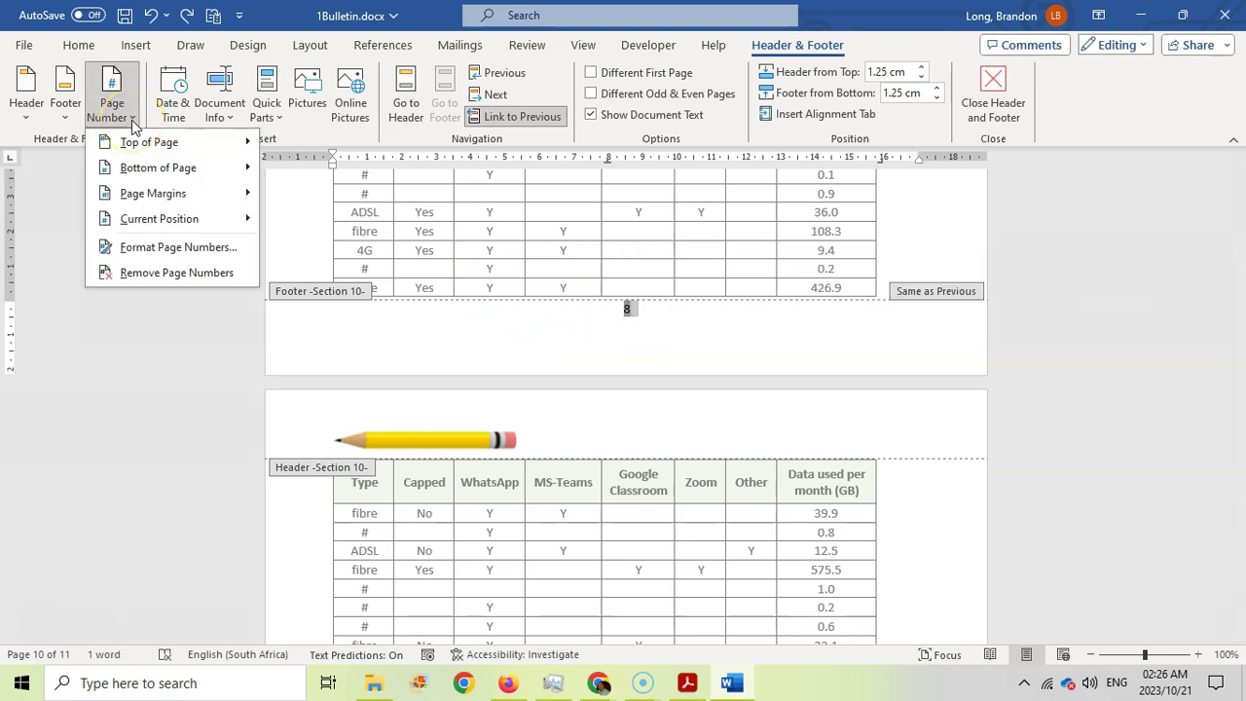
left_click(131, 118)
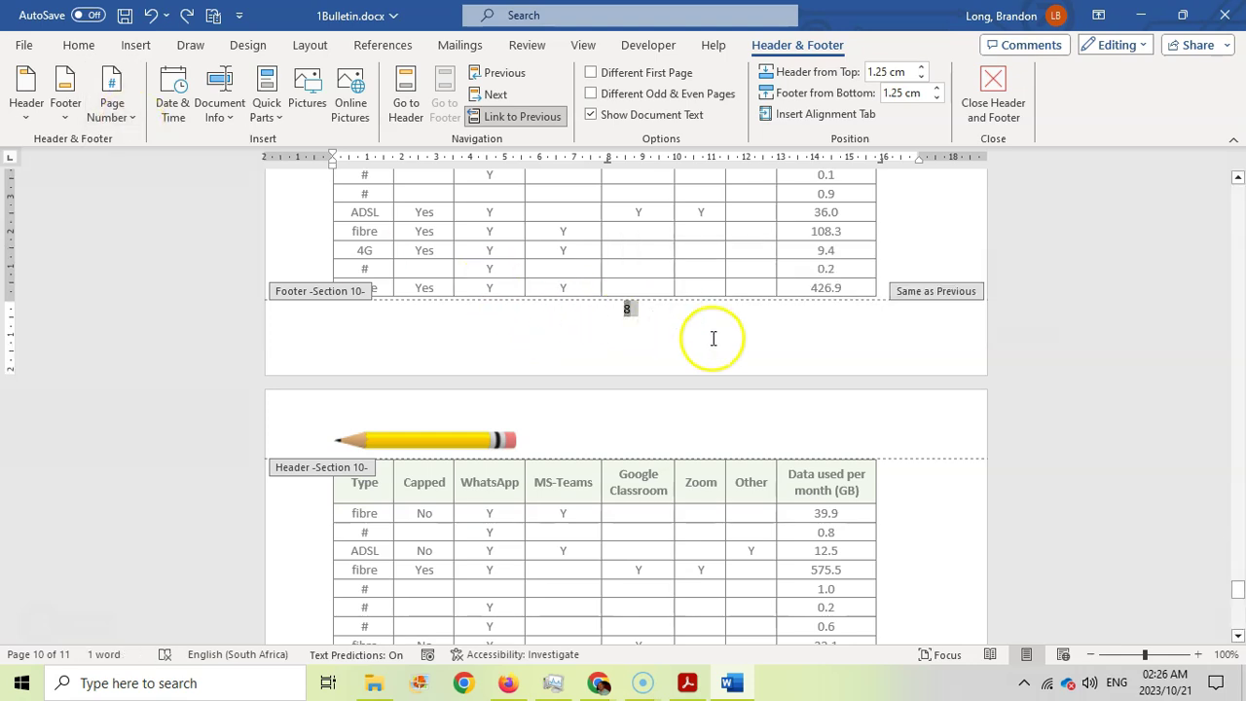
left_click(514, 118)
scroll(511, 214, "up", 15)
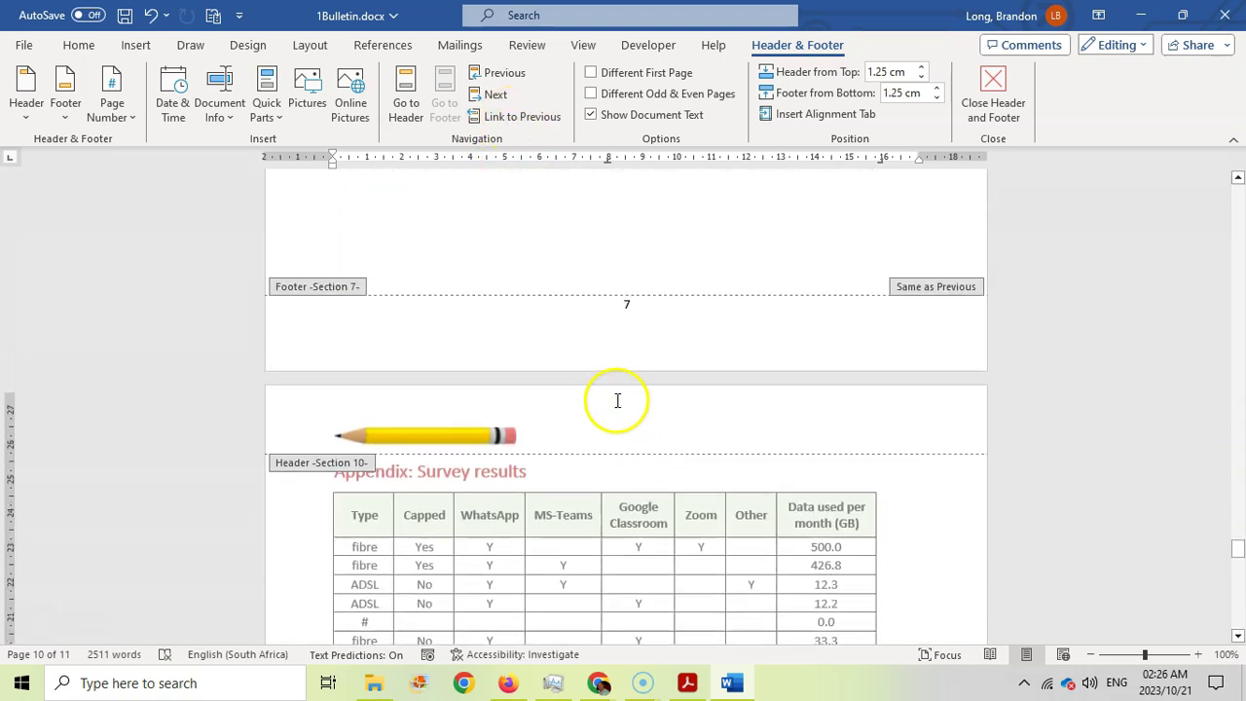
scroll(652, 343, "down", 12)
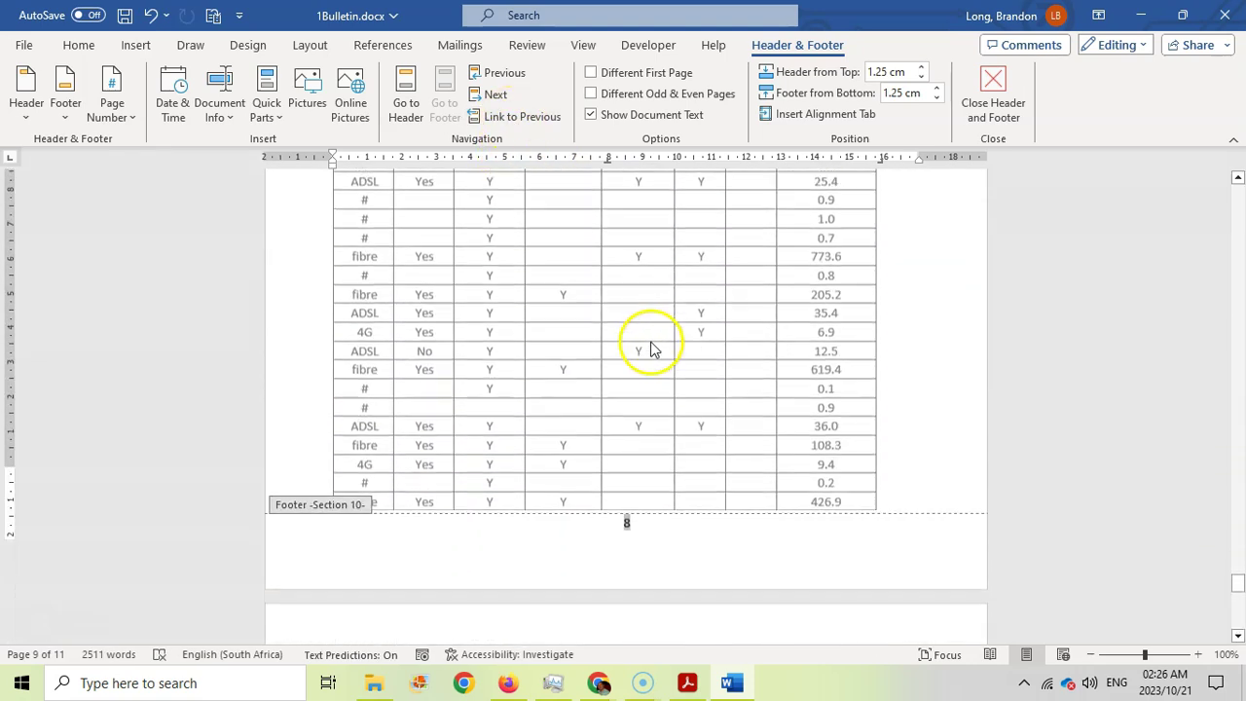
scroll(652, 348, "down", 1)
Format the Appendix's page numbers as A, B, C, ... starting at A, and return to the document body
left_click(133, 120)
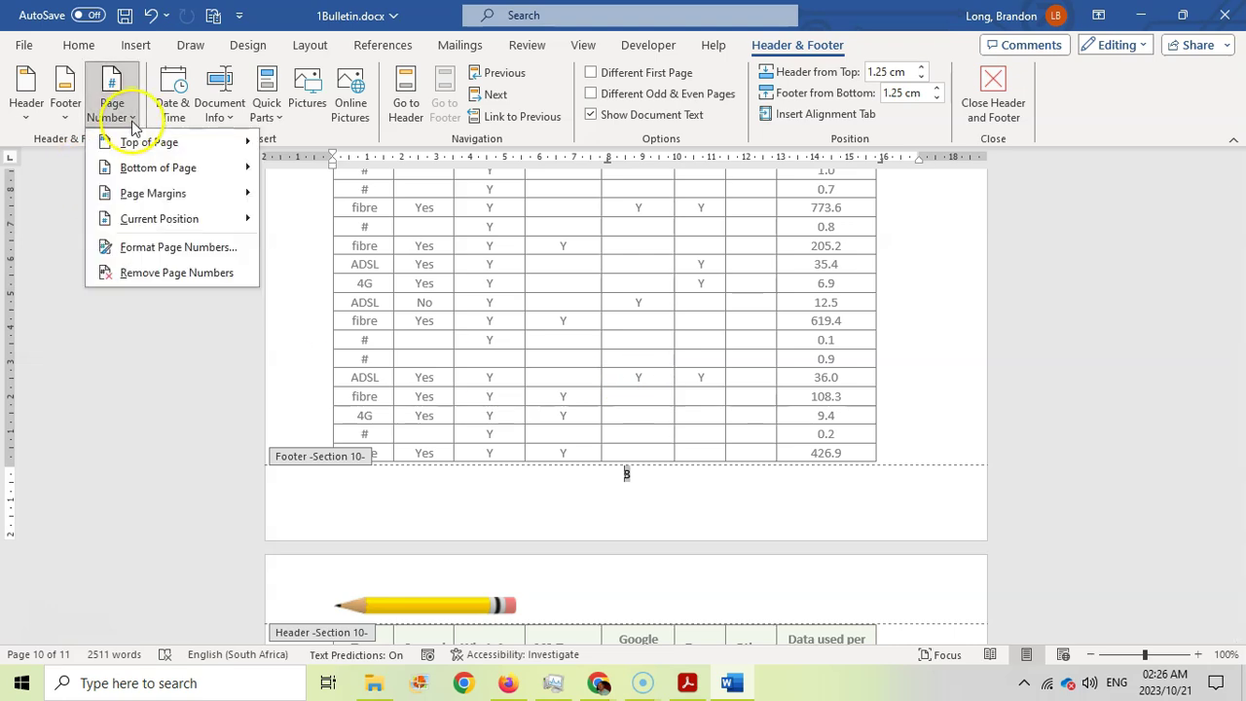
left_click(167, 246)
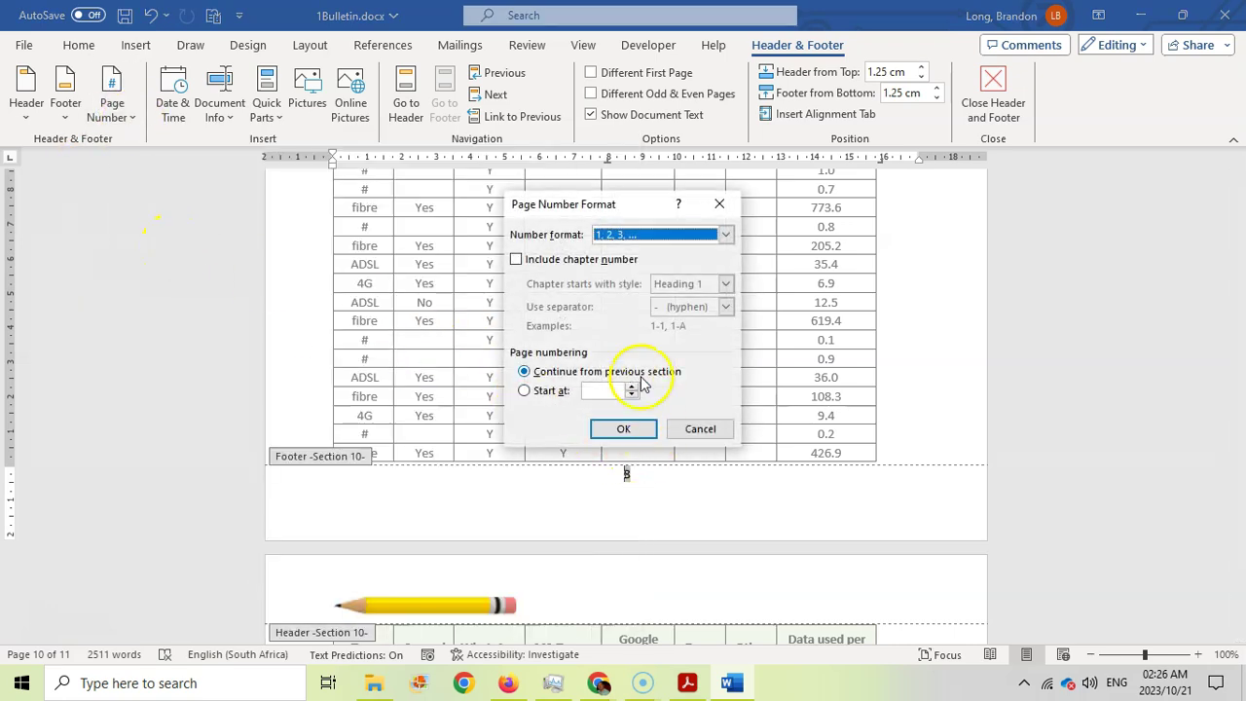
left_click(725, 234)
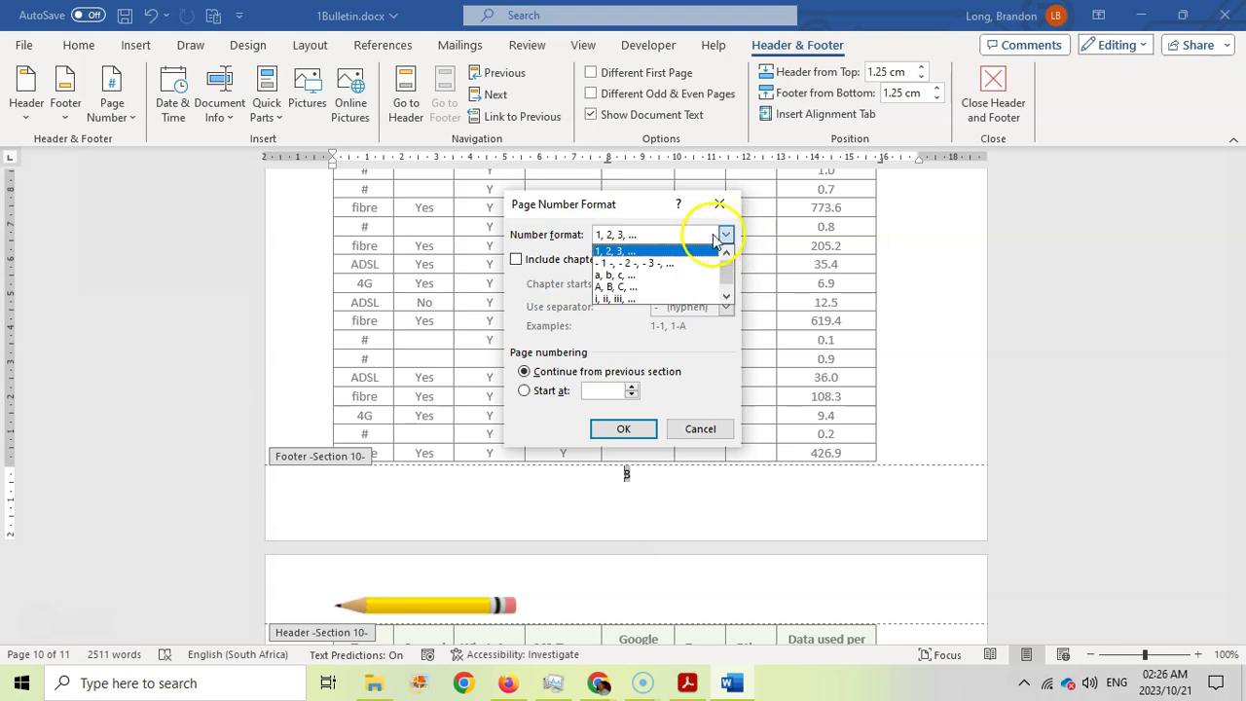
left_click(627, 283)
left_click(534, 397)
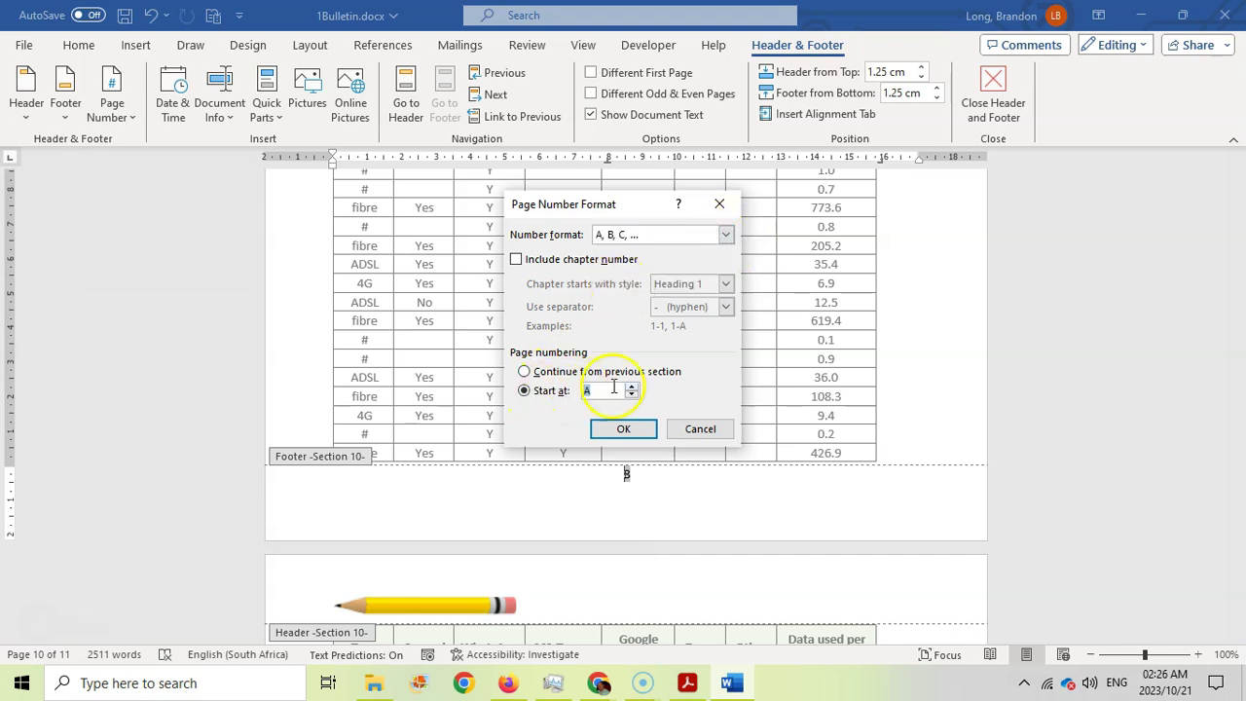
left_click(624, 429)
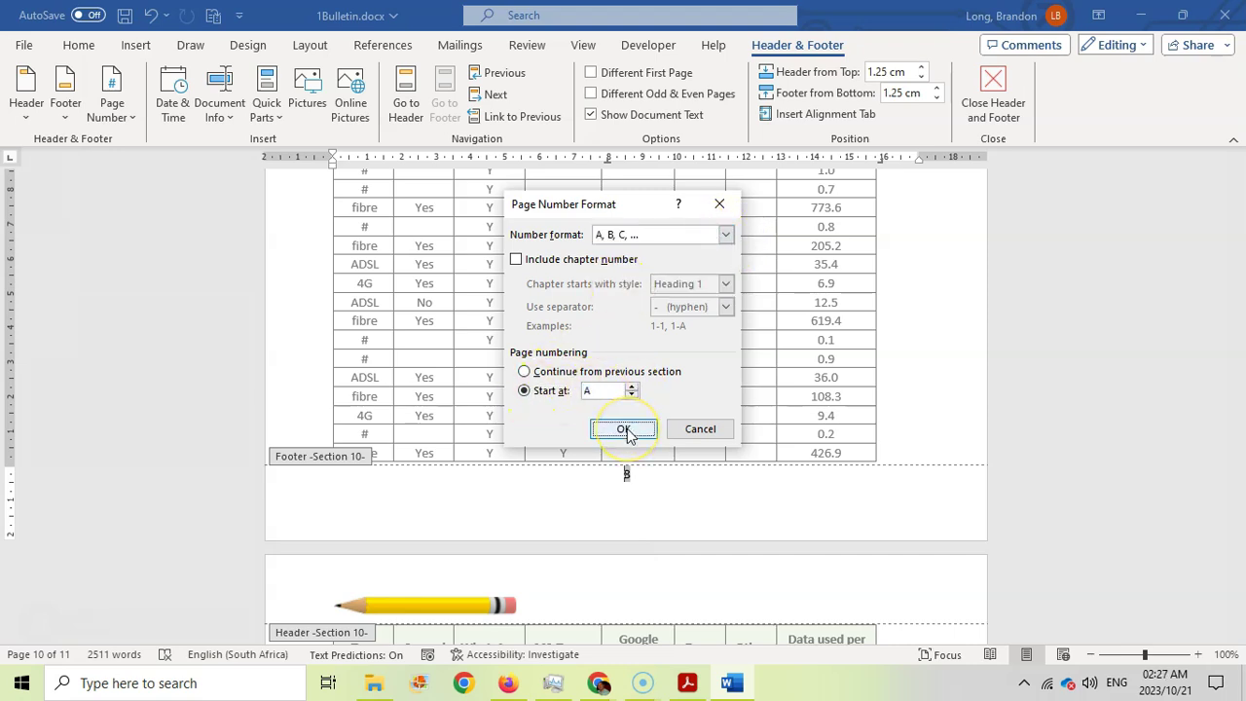
scroll(652, 487, "up", 2)
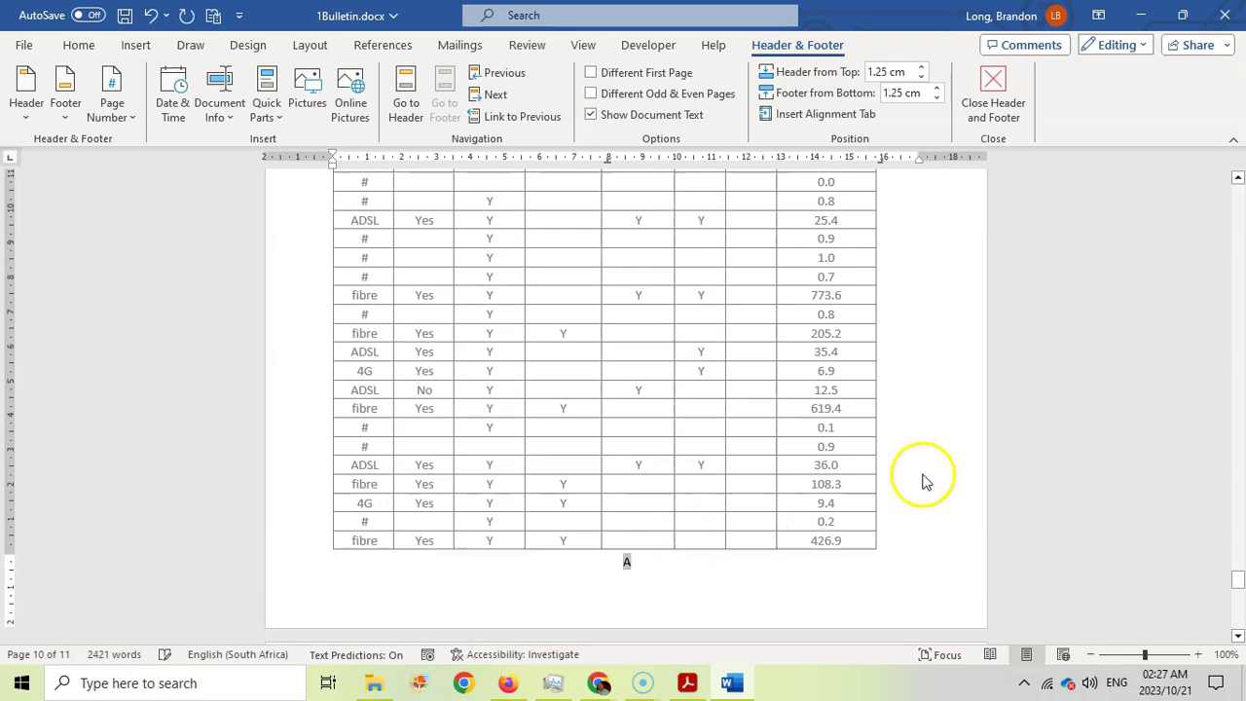
double_click(617, 508)
Check the footer page numbers on the second Appendix page and on the pages before the Appendix
scroll(617, 509, "down", 18)
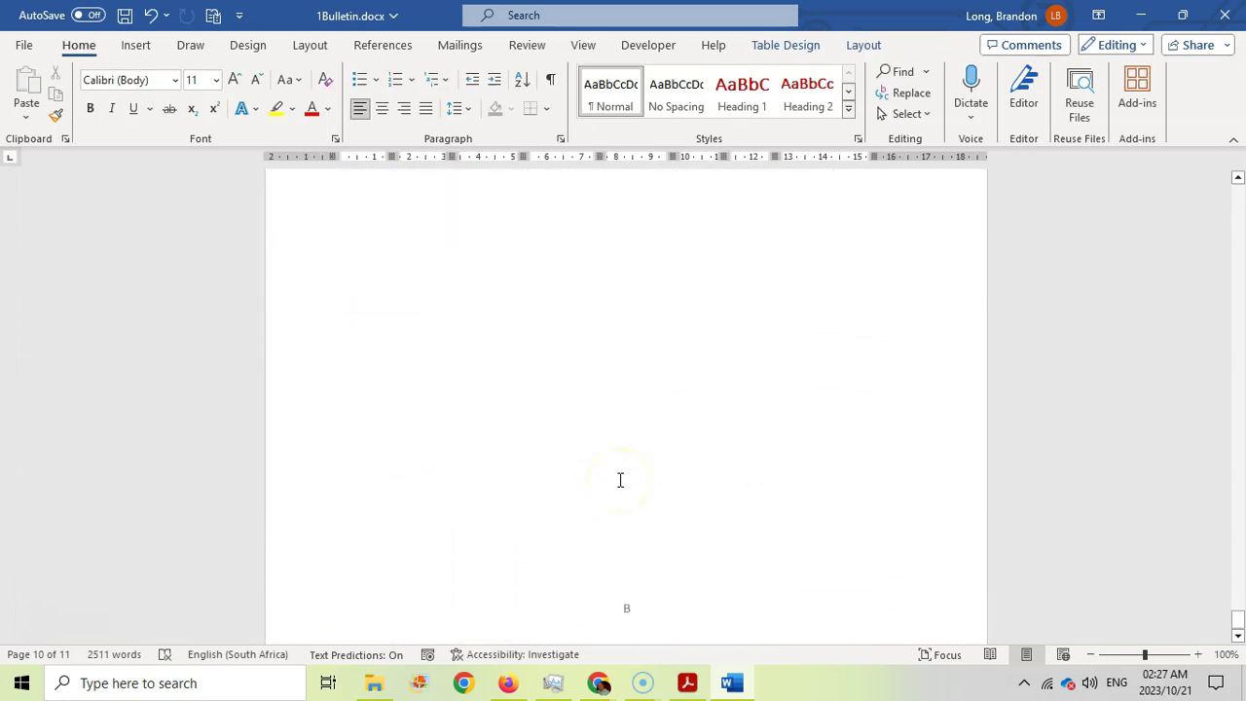
scroll(620, 480, "down", 1)
scroll(627, 428, "up", 2)
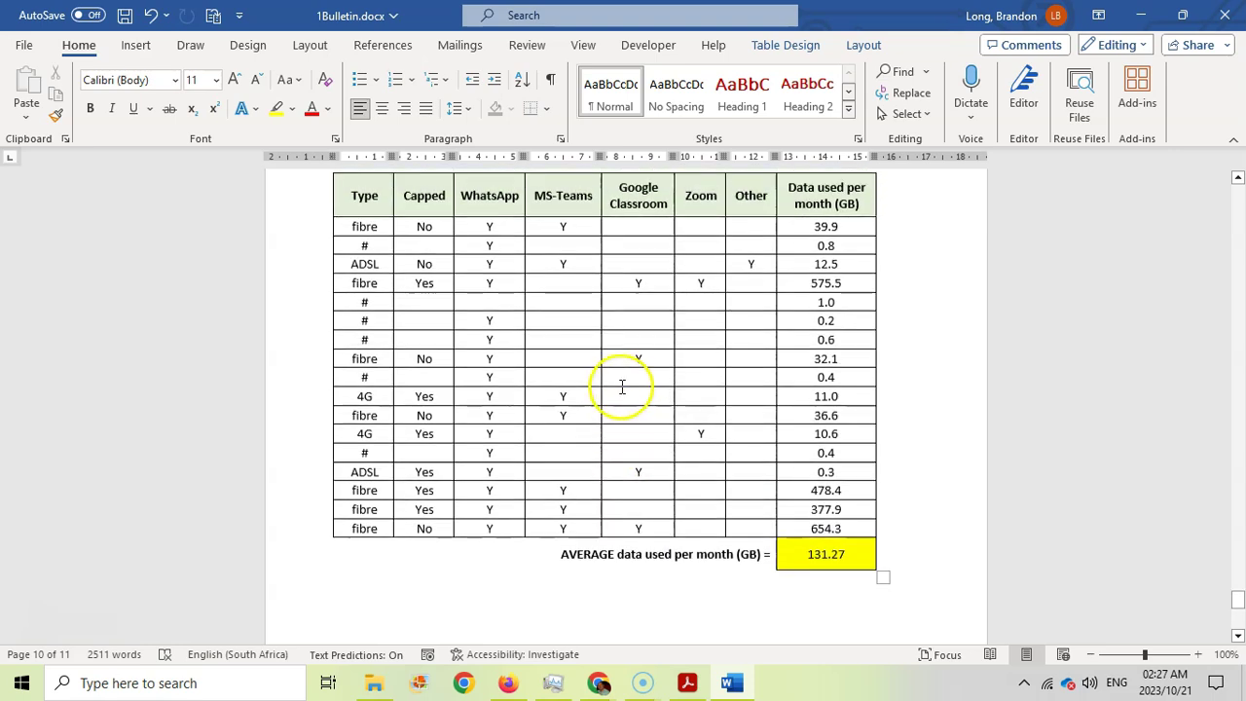
scroll(622, 387, "up", 15)
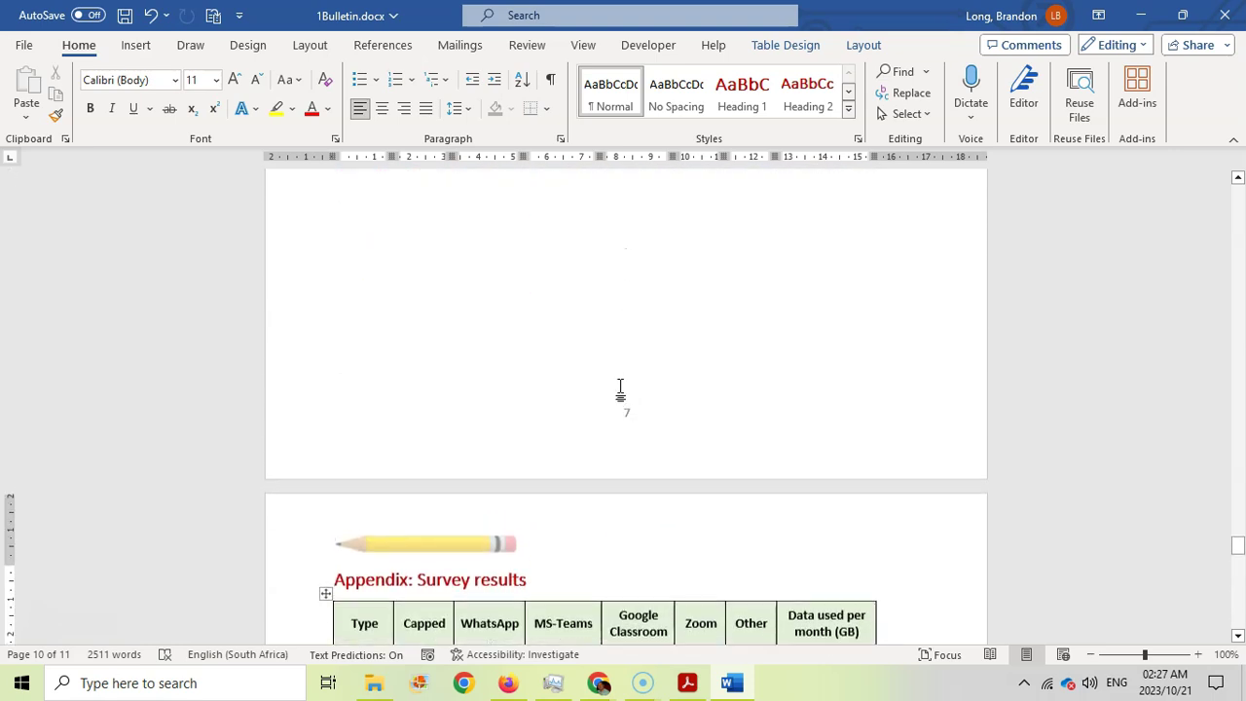
scroll(629, 408, "up", 20)
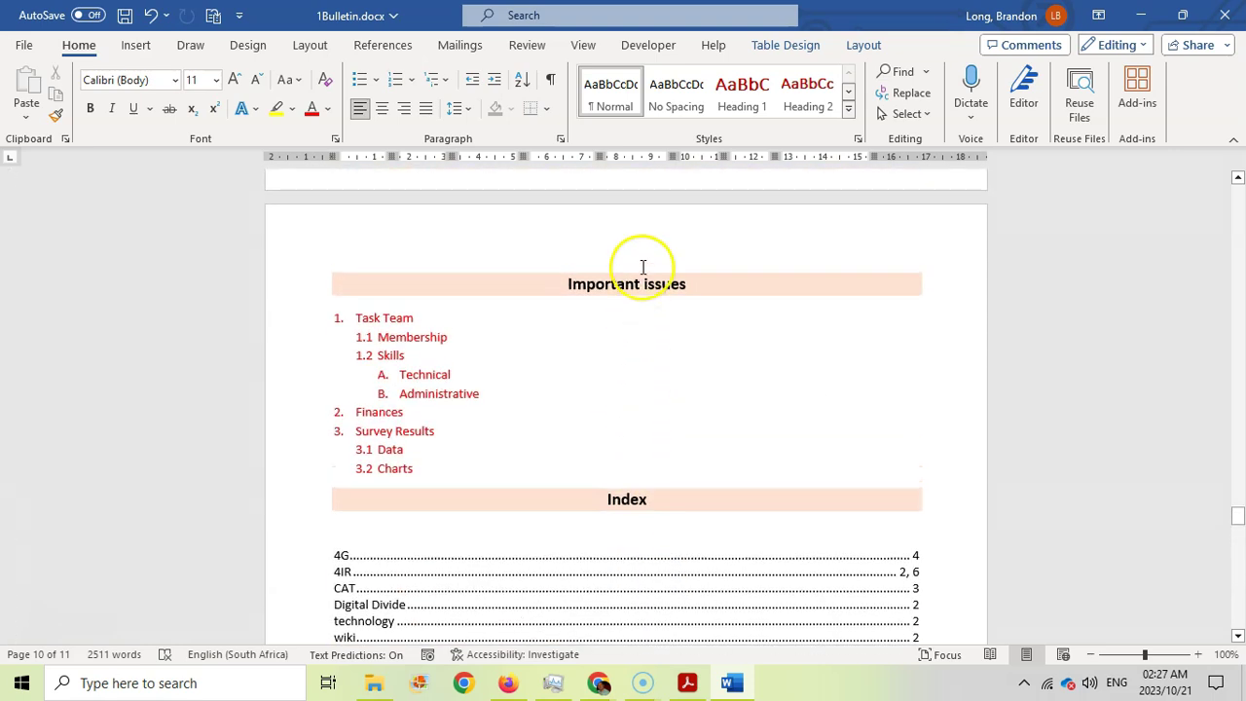
scroll(637, 273, "up", 2)
Read question 1.18 in the exam paper and replace all instances of "pupils" with "LEARNERS" throughout 1Bulletin.docx
left_click(689, 682)
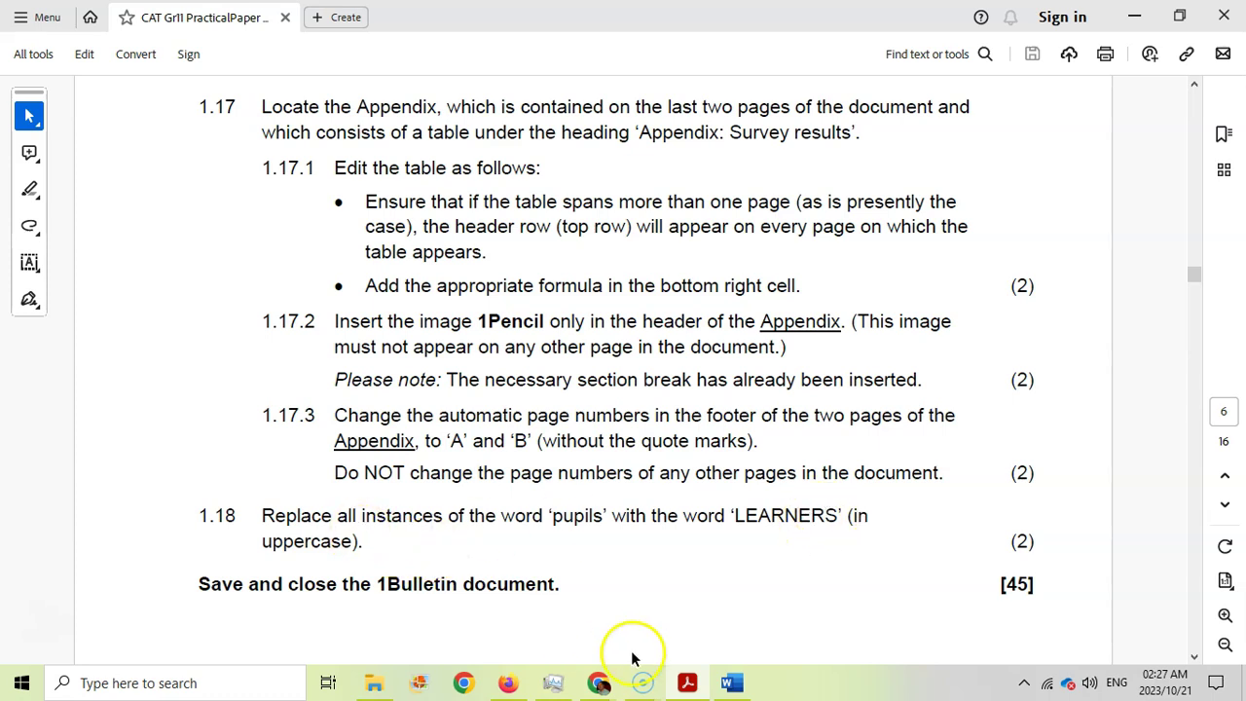
left_click(732, 682)
scroll(765, 378, "up", 3)
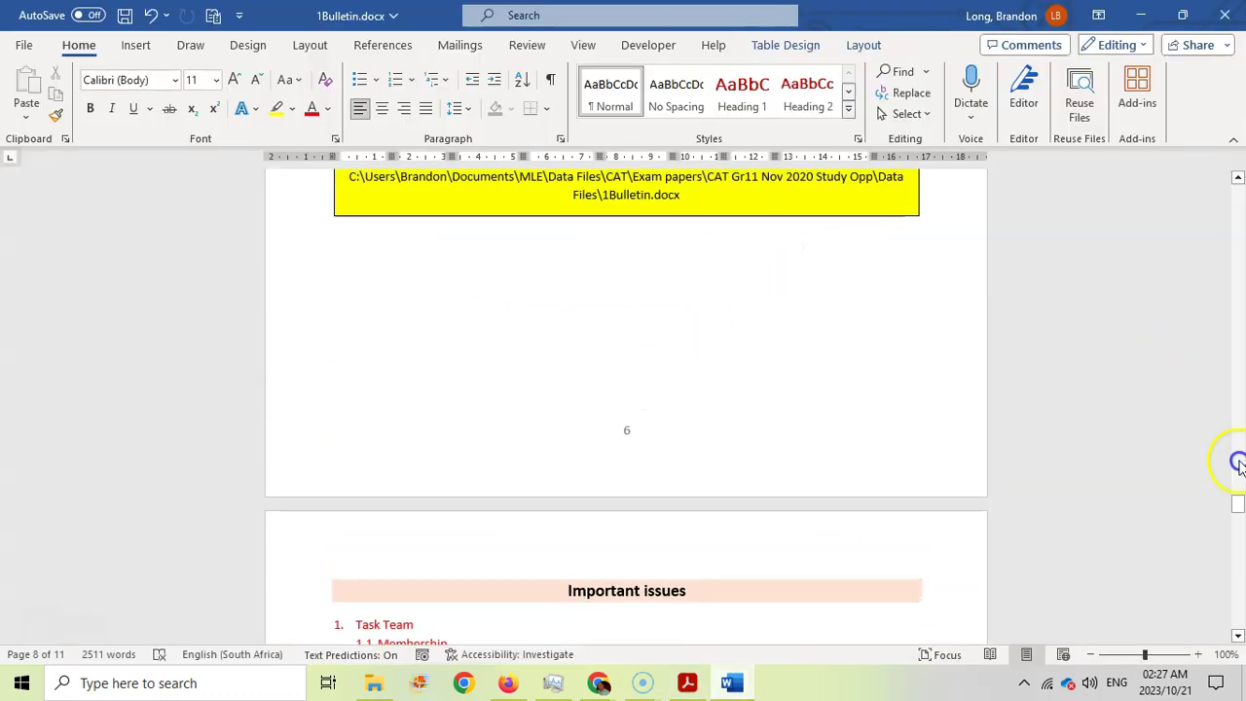
left_click_drag(1234, 504, 1234, 171)
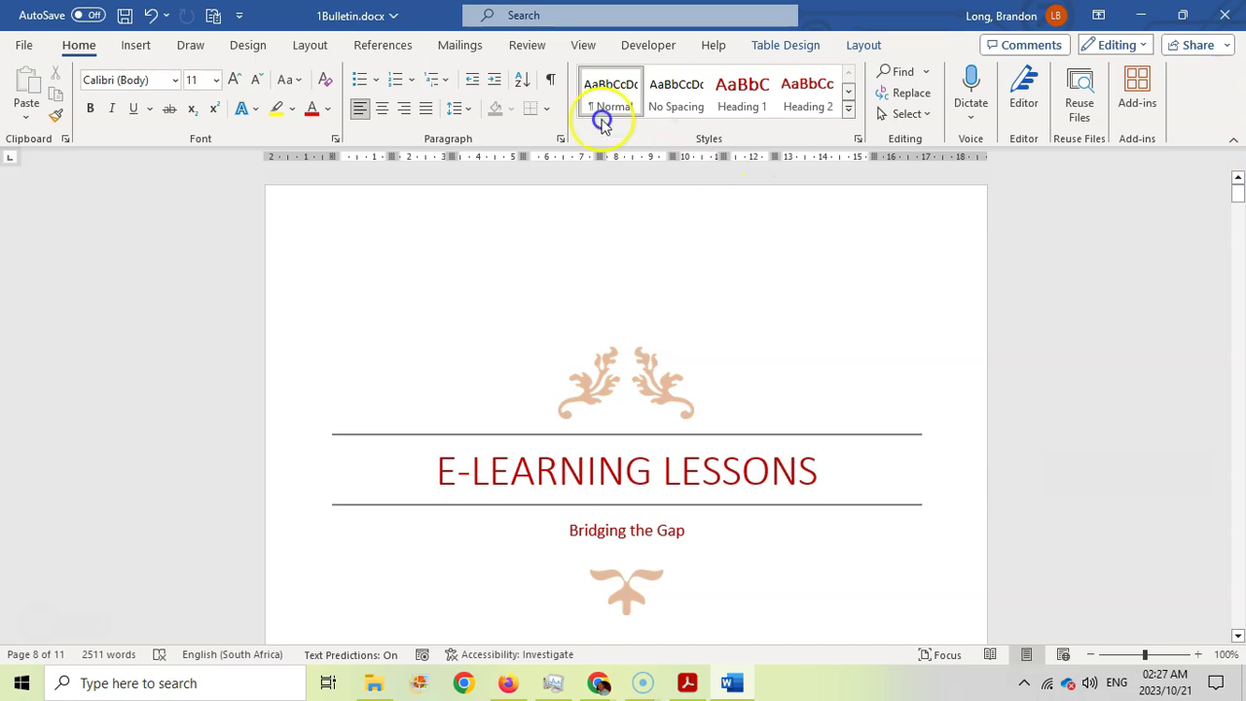
left_click(913, 94)
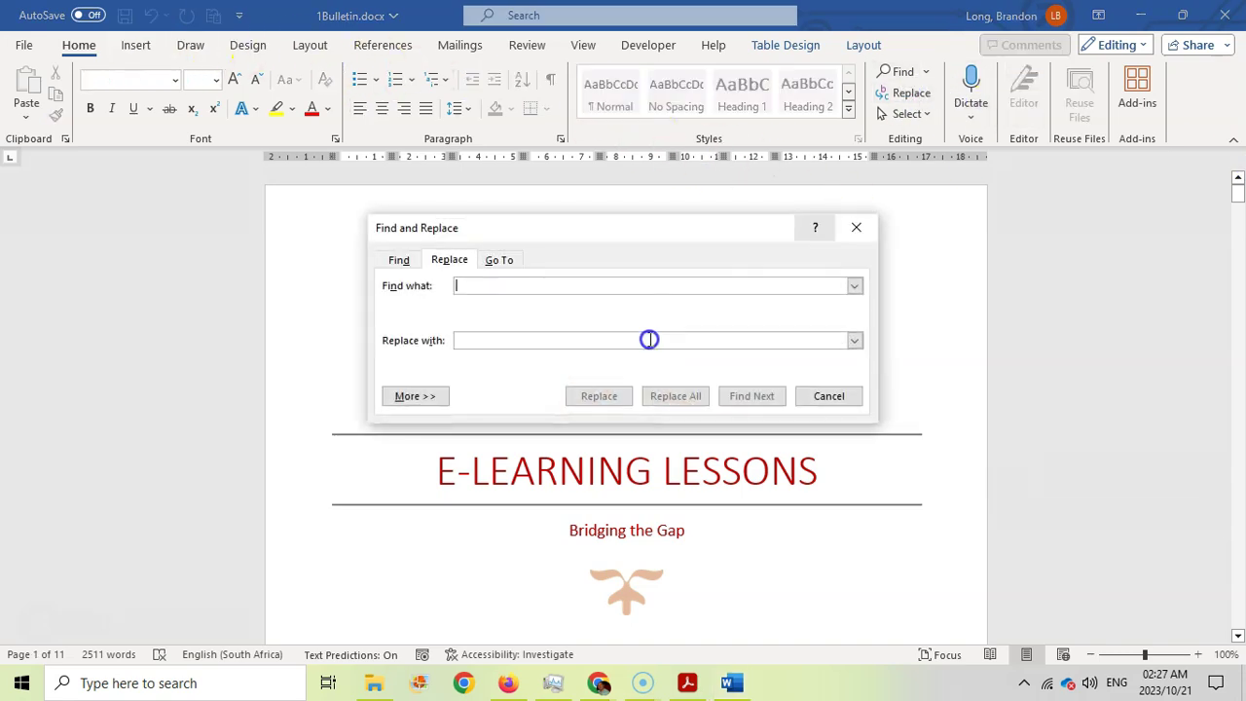
type("pupils")
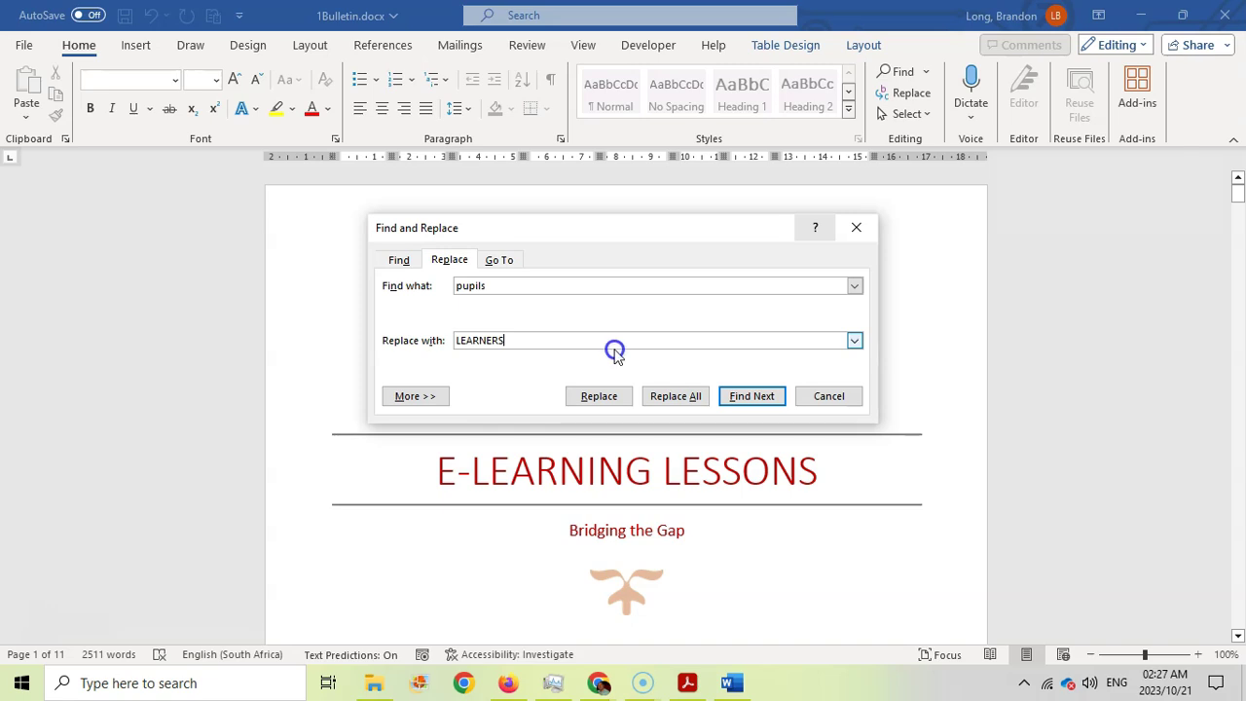
left_click(684, 397)
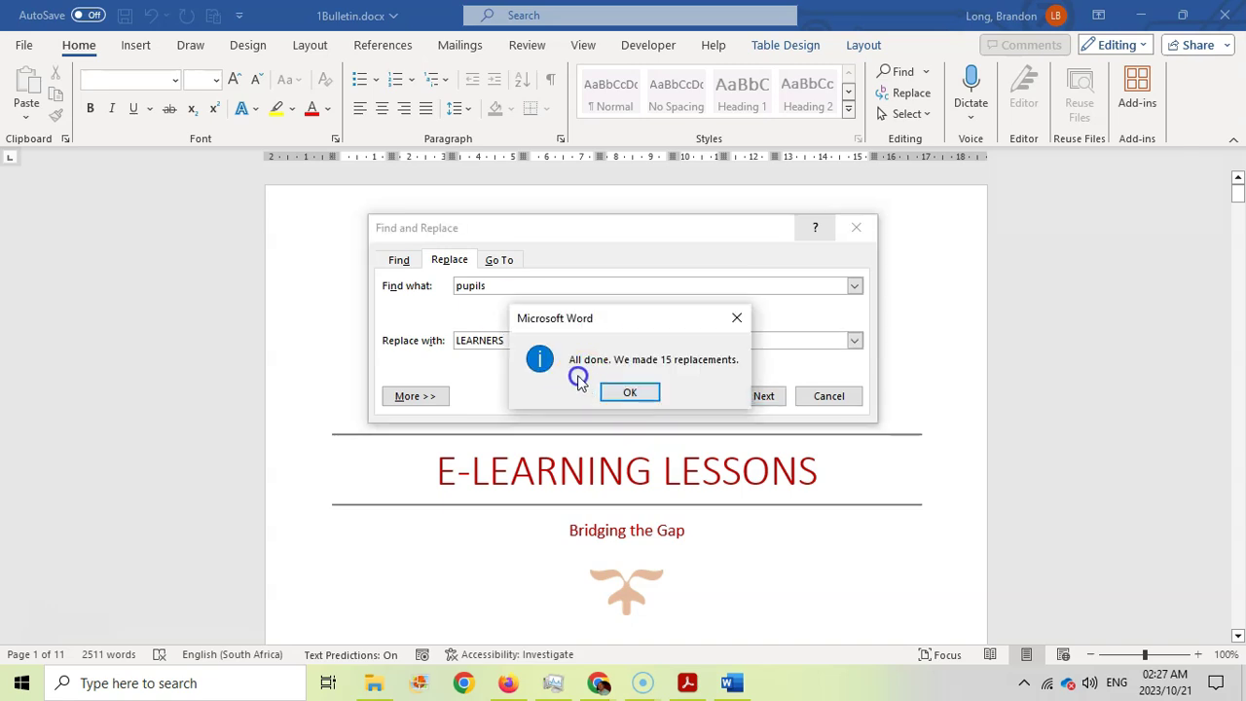
Close the Find and Replace dialog and search 1Bulletin.docx for "learners" to check the replacements
left_click(631, 393)
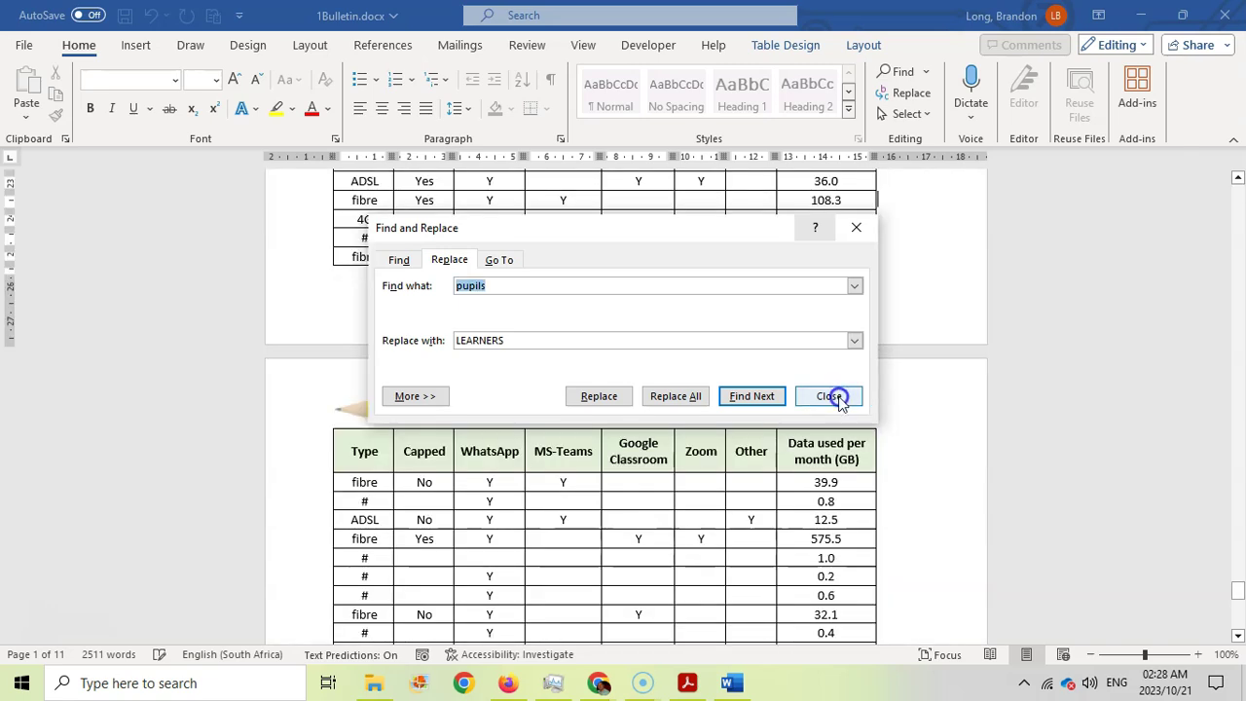
left_click(828, 396)
scroll(721, 355, "up", 15)
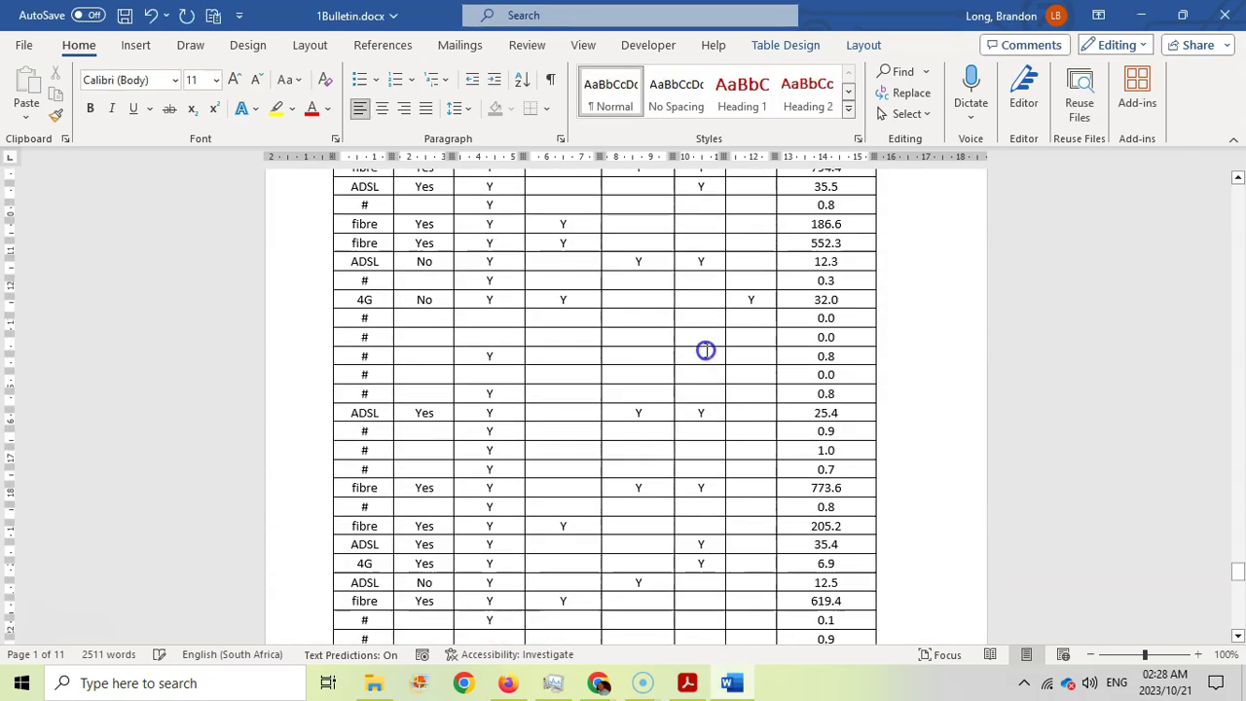
scroll(705, 351, "up", 5)
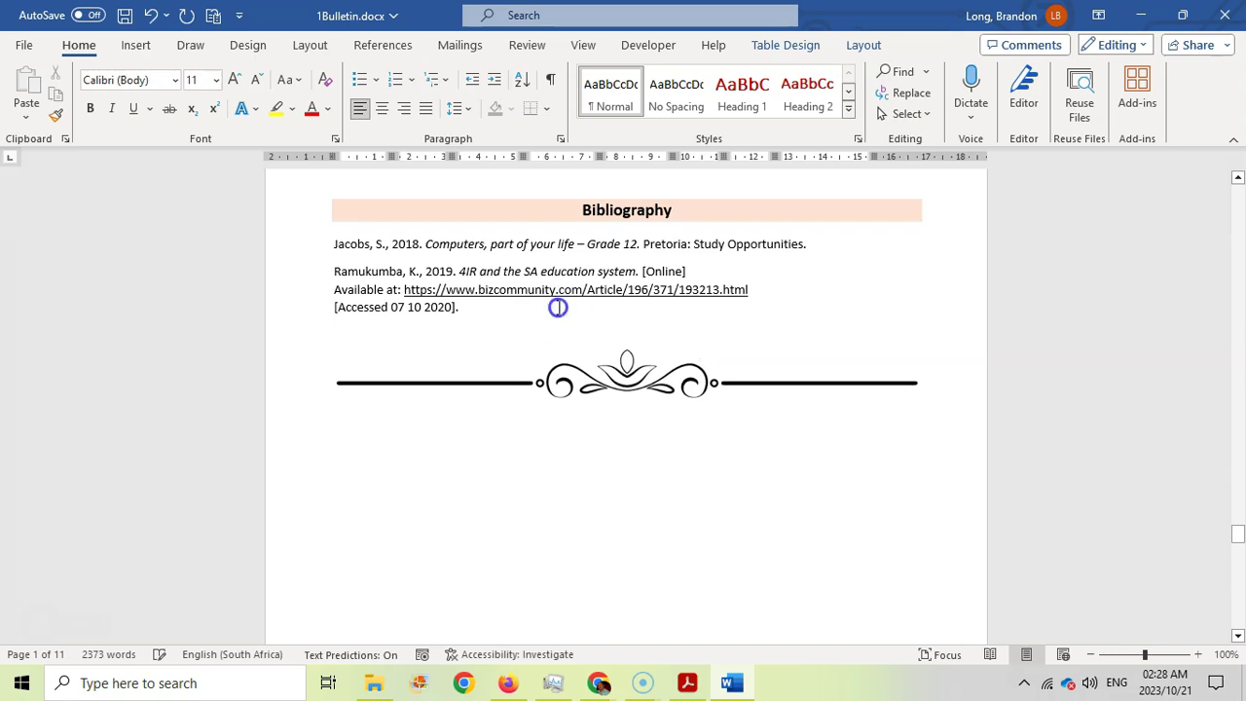
left_click(895, 76)
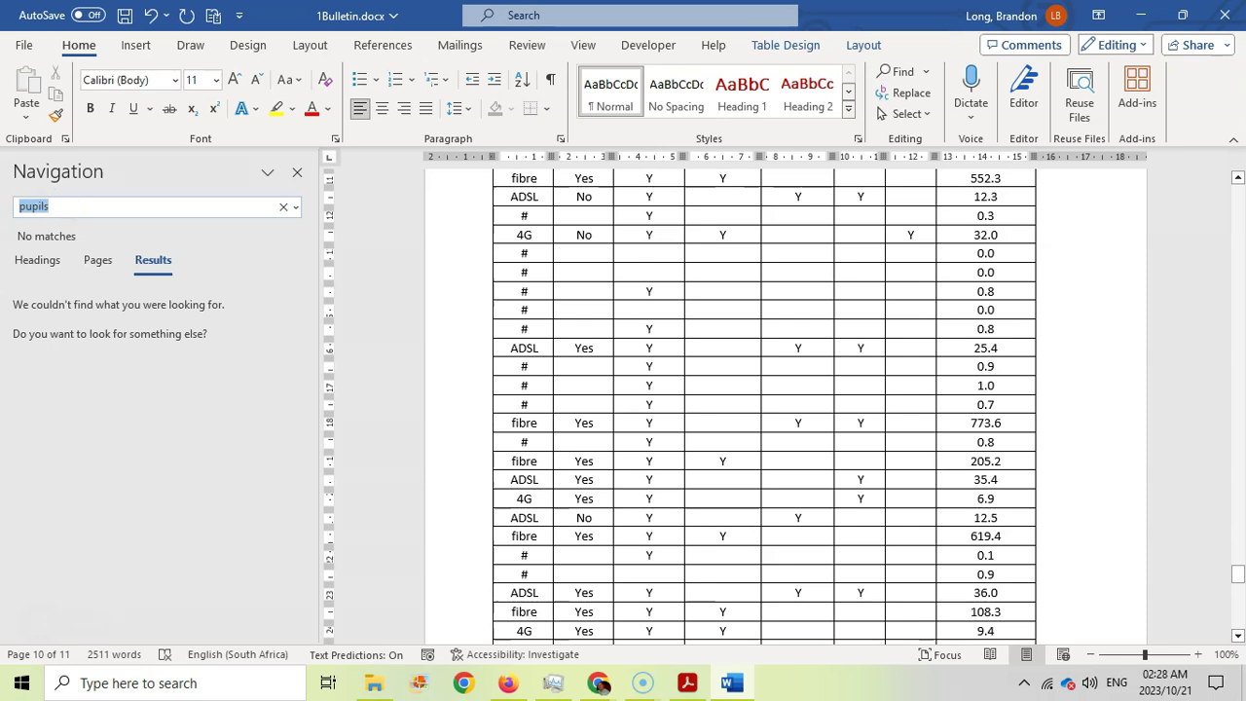
type("learners")
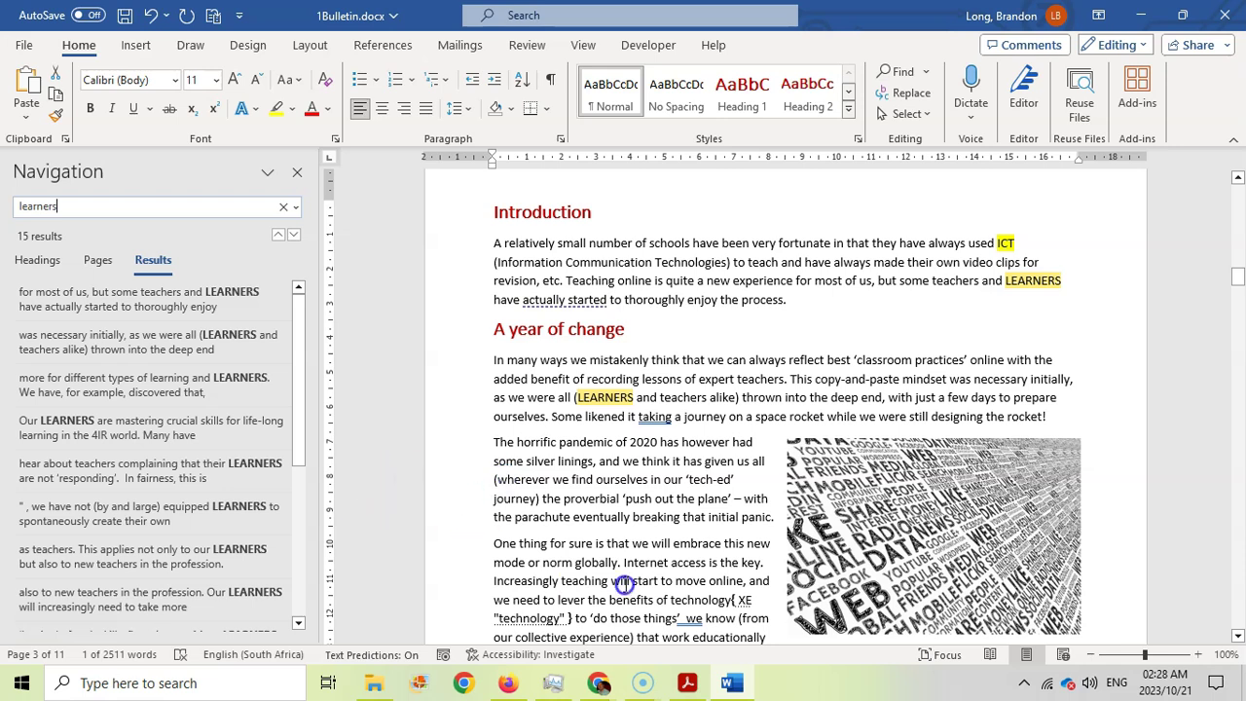
Switch to the exam paper in Adobe Acrobat and read the instructions that follow question 1.18
key("alt+Tab")
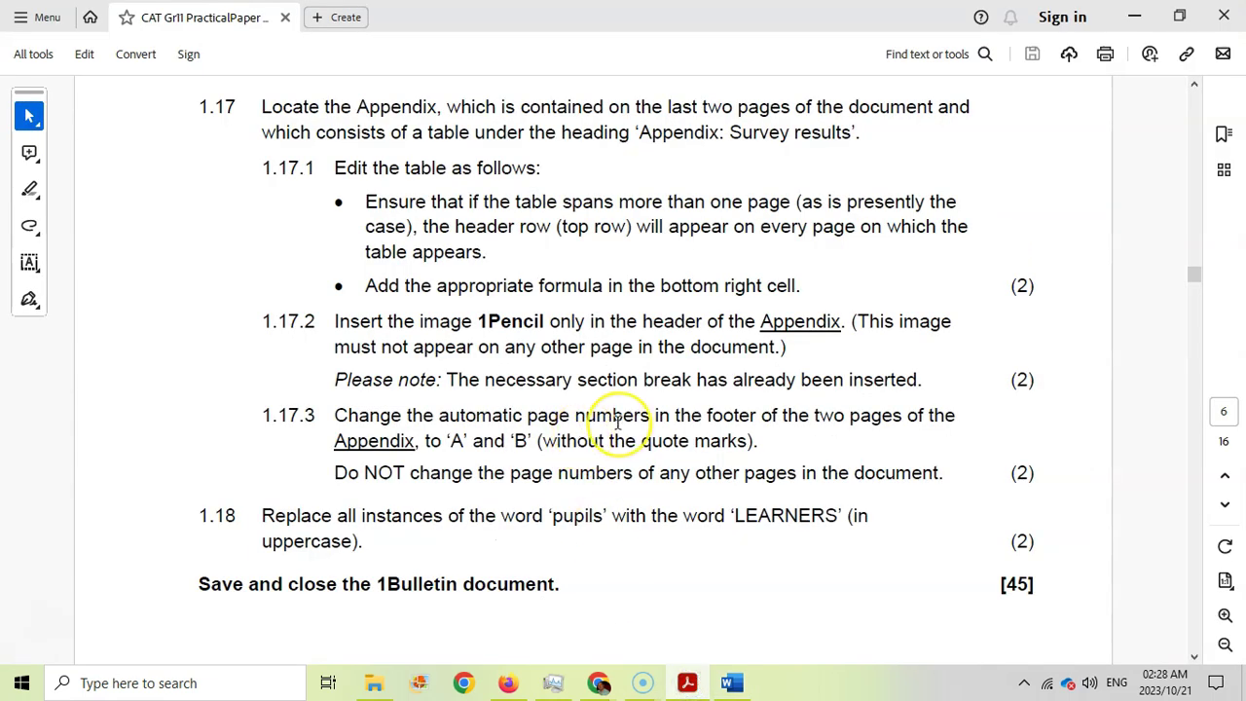
scroll(617, 421, "down", 3)
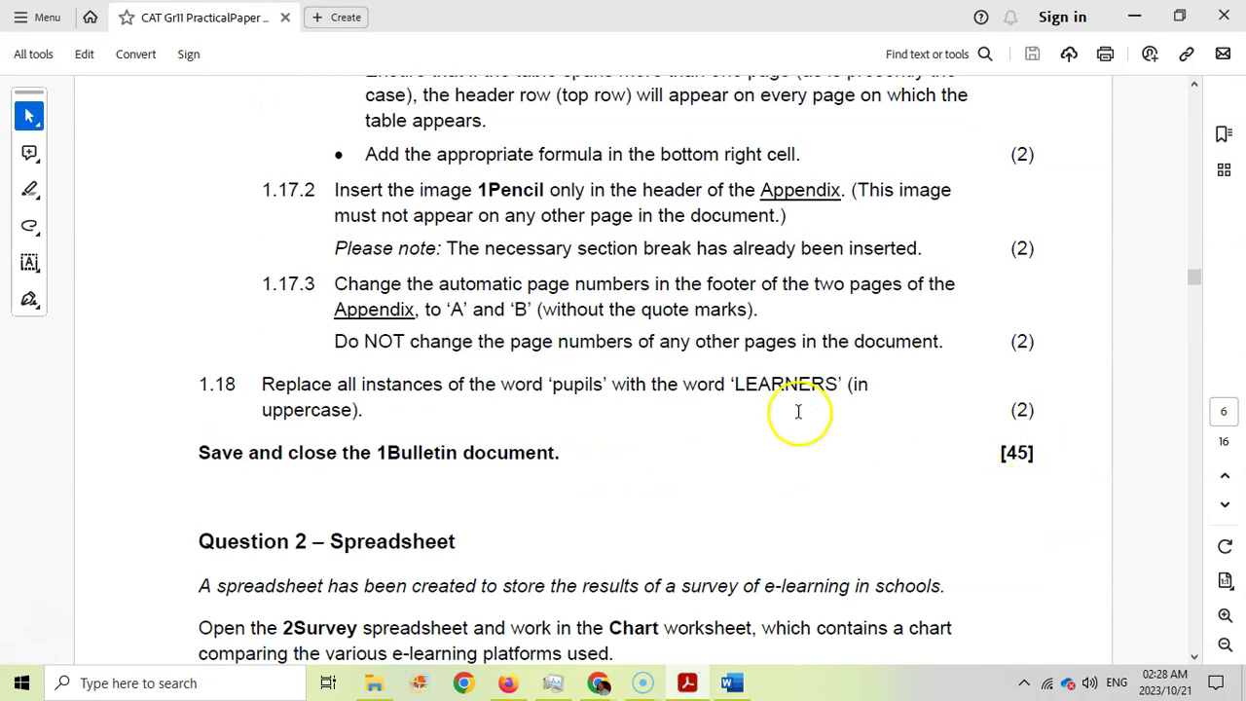